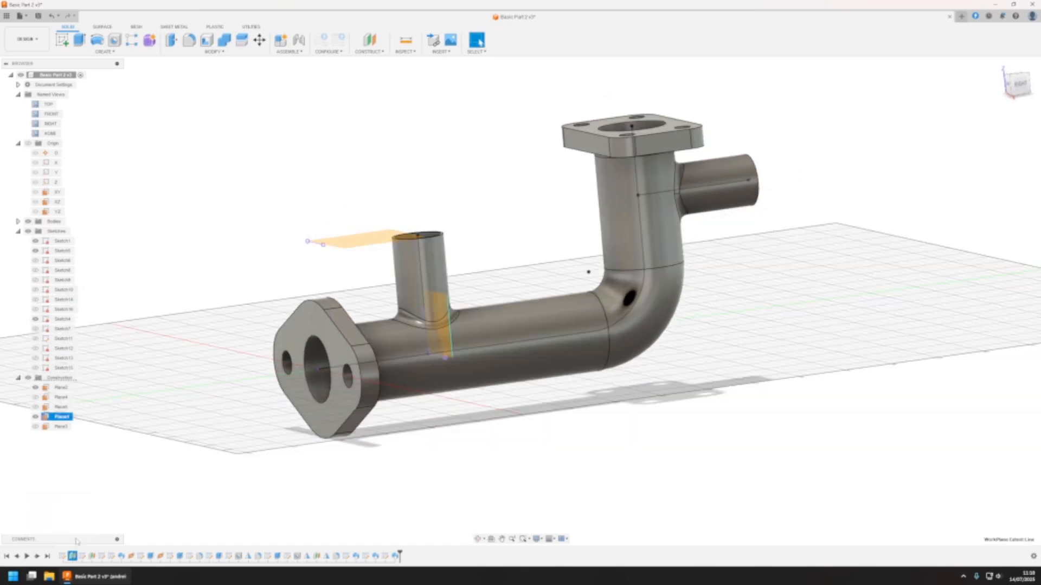
Edit the construction plane of the small branch pipe, shifting it along the main pipe toward the bend
double_click(72, 556)
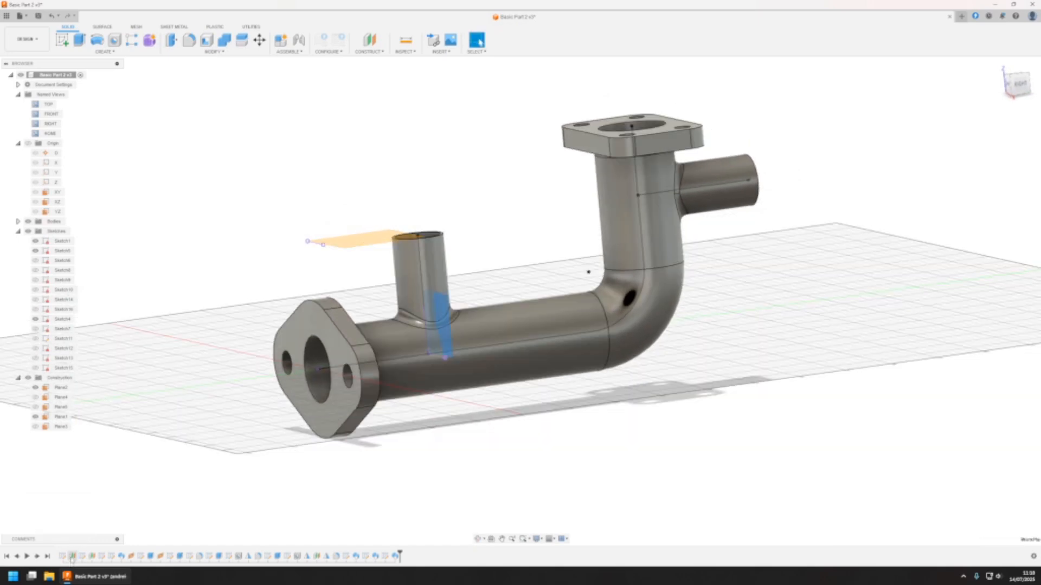
drag(435, 354, 472, 349)
key(Return)
Set the angle dimension in the small branch pipe's sketch to 45° and finish the sketch
double_click(59, 319)
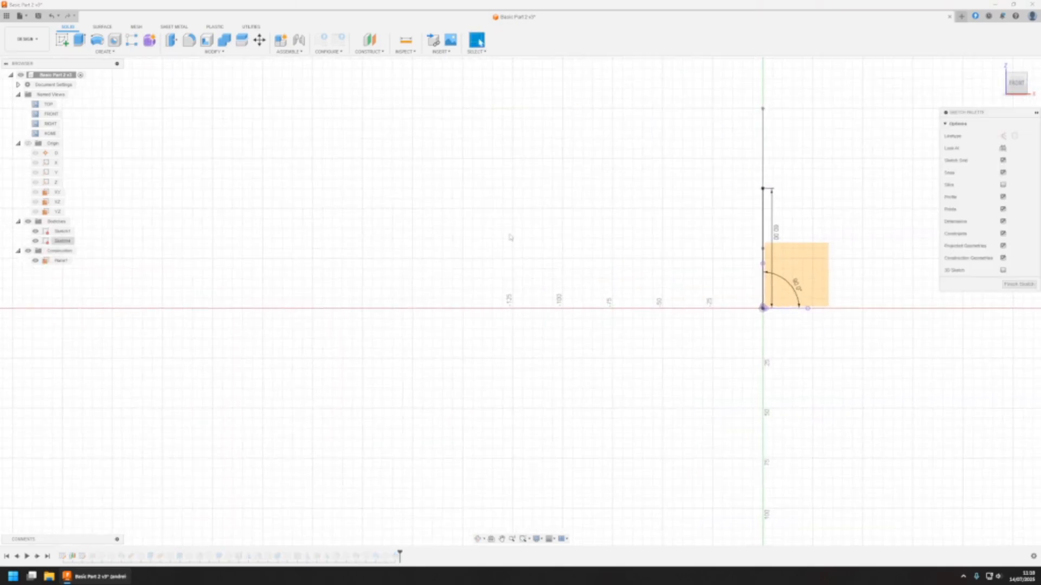
text(1)
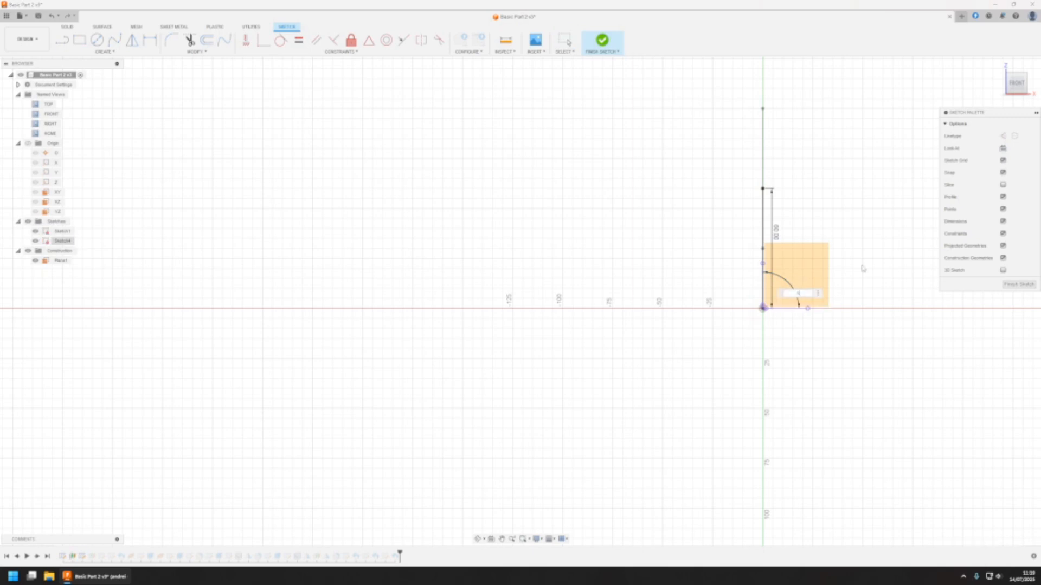
text(45)
key(Return)
click(602, 42)
shift+middle_drag(567, 287, 559, 341)
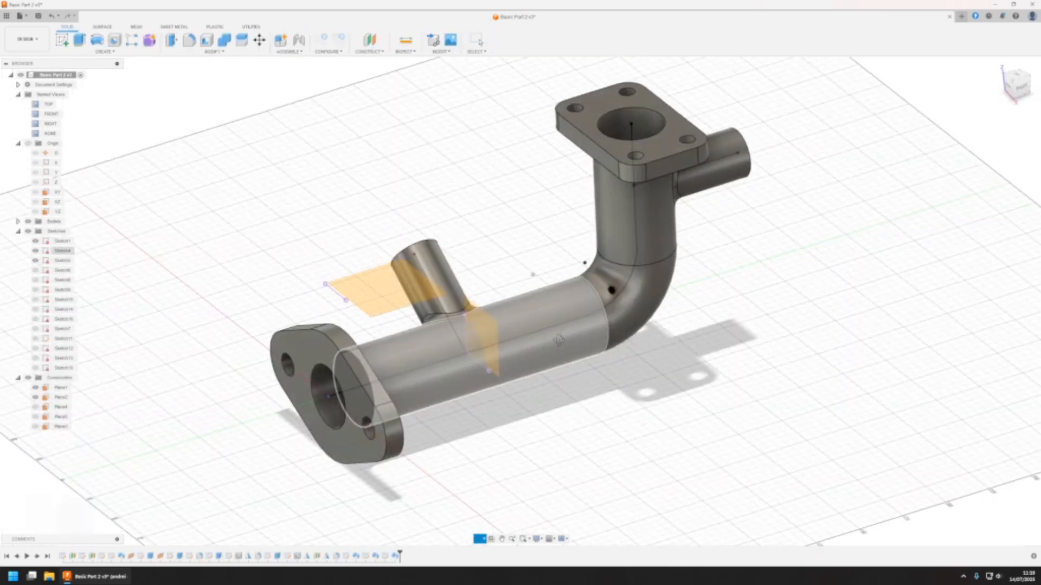
Edit the offset plane based on the XY plane, shortening its offset distance slightly by eye
double_click(73, 556)
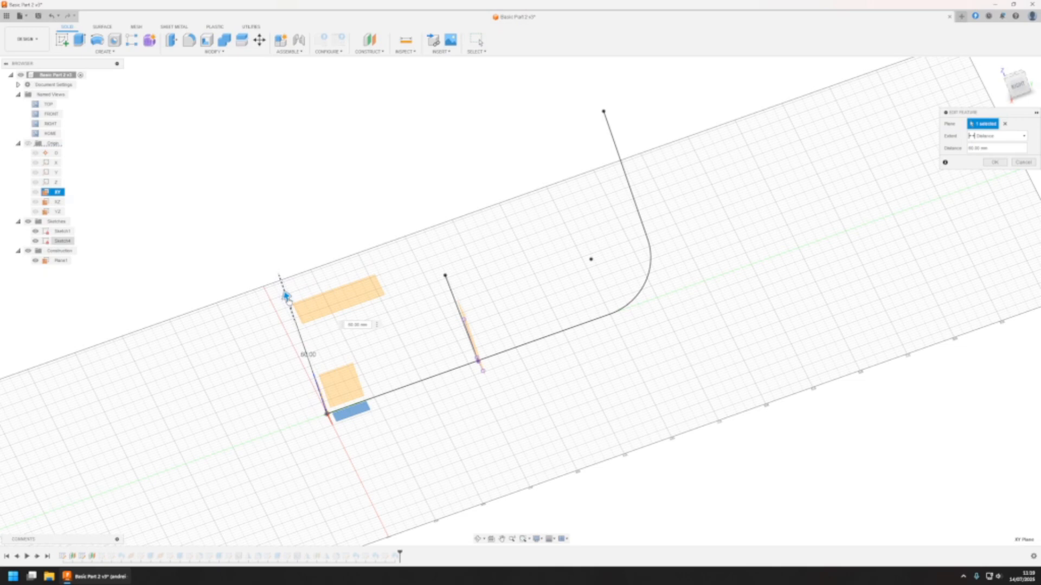
drag(288, 300, 292, 309)
click(994, 163)
Set the upper side branch's sketch line to a 45° angle and 150 mm length, and finish the sketch
double_click(62, 310)
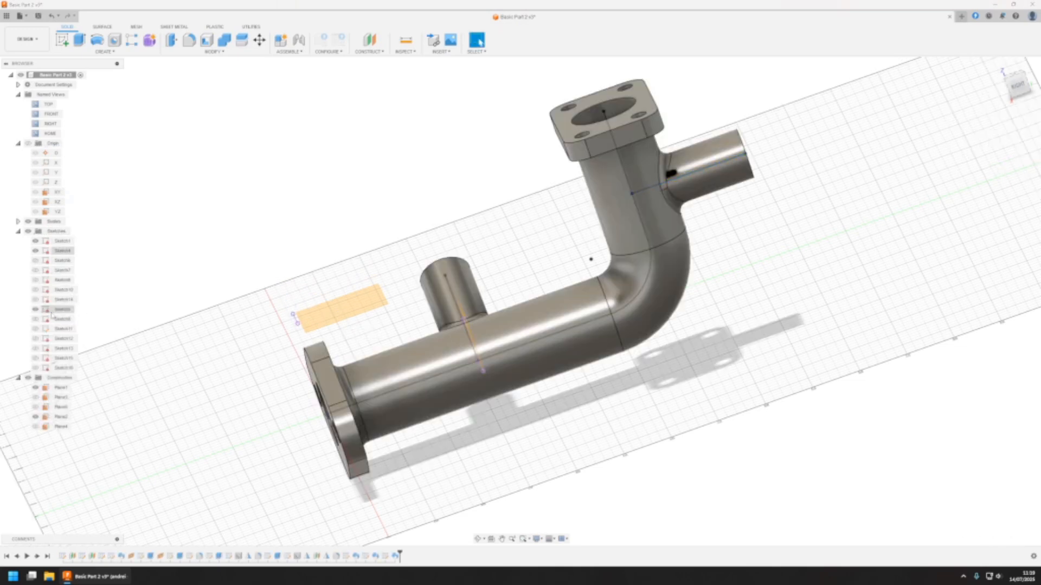
double_click(871, 100)
text(45)
key(Return)
double_click(821, 130)
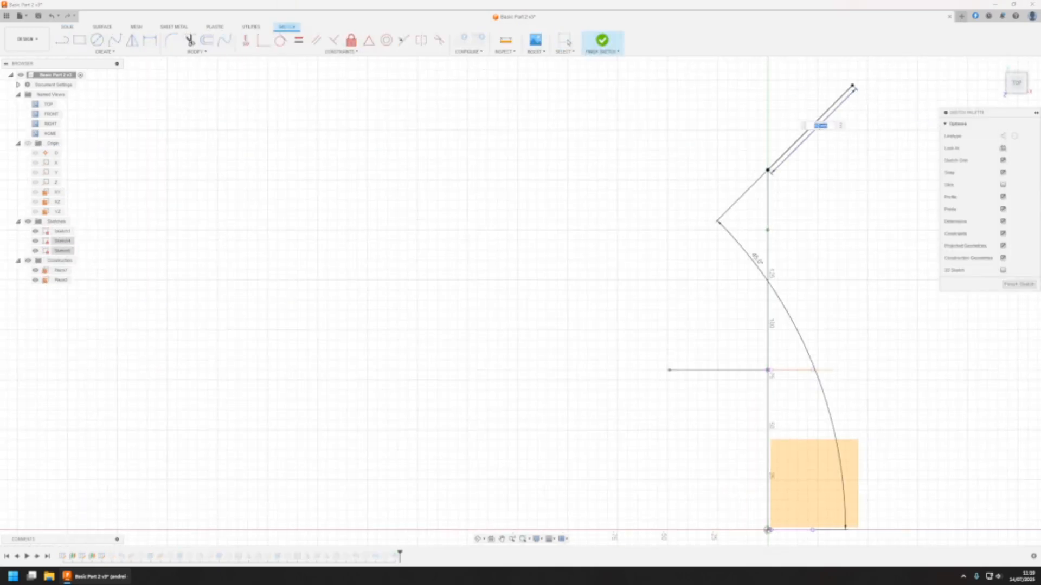
text(150)
key(Return)
shift+middle_drag(780, 164, 773, 169)
scroll(772, 182, down, 5)
click(603, 41)
mouse_move(659, 352)
shift+middle_down()
mouse_move(696, 380)
mouse_move(620, 388)
mouse_move(583, 419)
shift+middle_up()
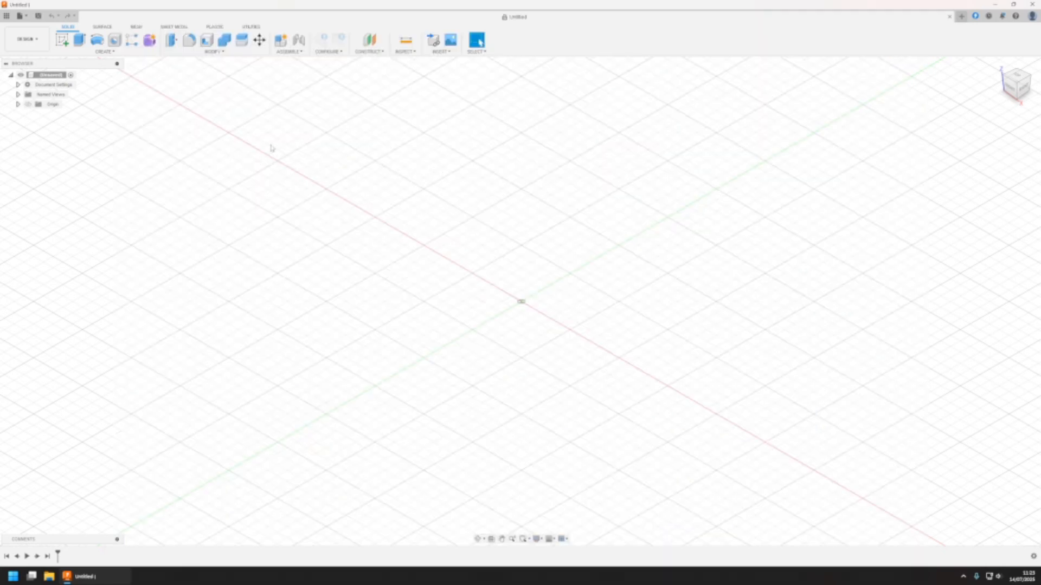
Sketch an L-shaped path on the front plane from the origin, about 120 mm horizontally and about 53 mm straight up
click(62, 39)
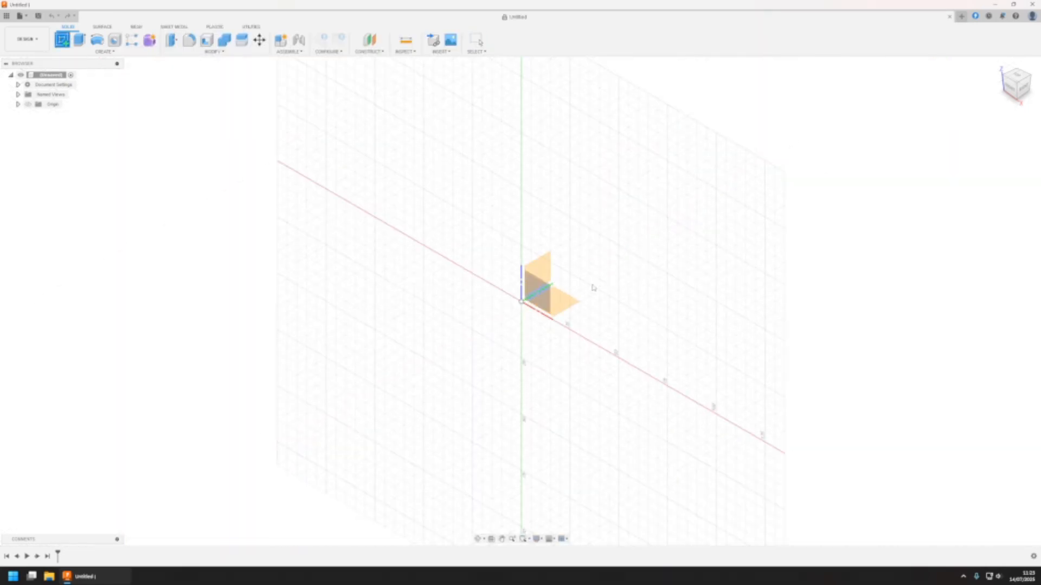
click(548, 295)
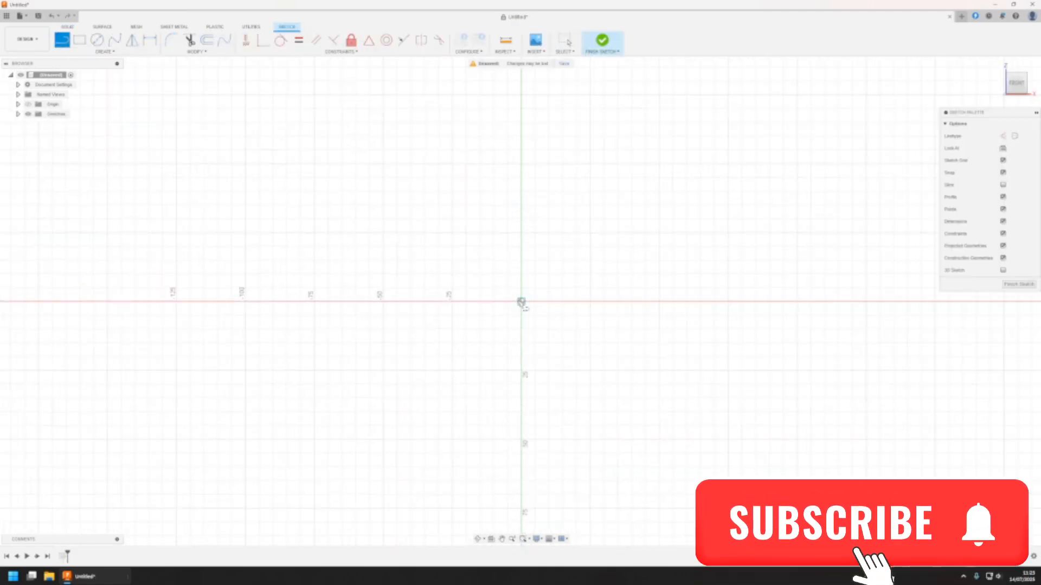
click(521, 302)
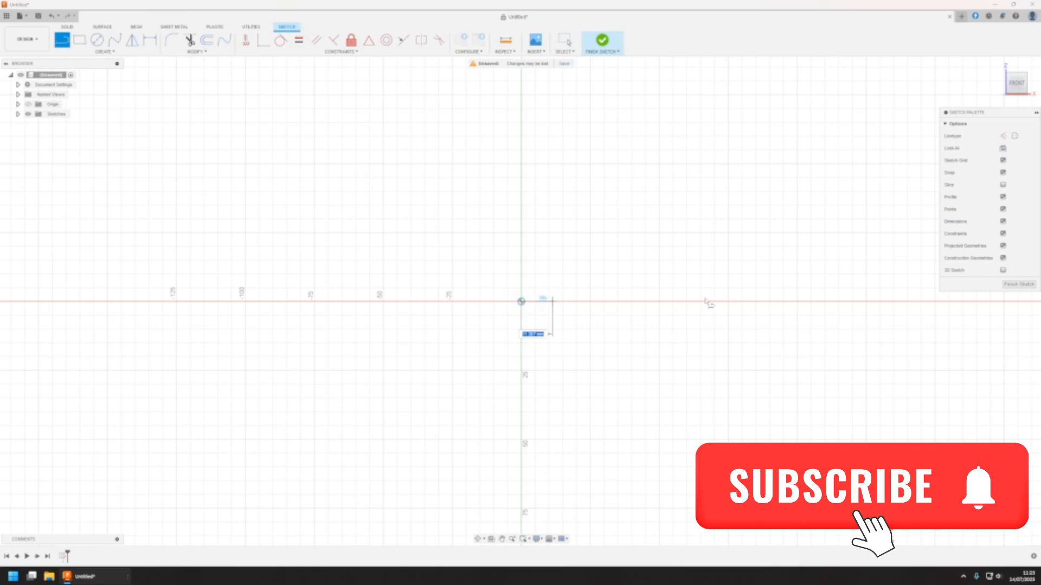
click(852, 302)
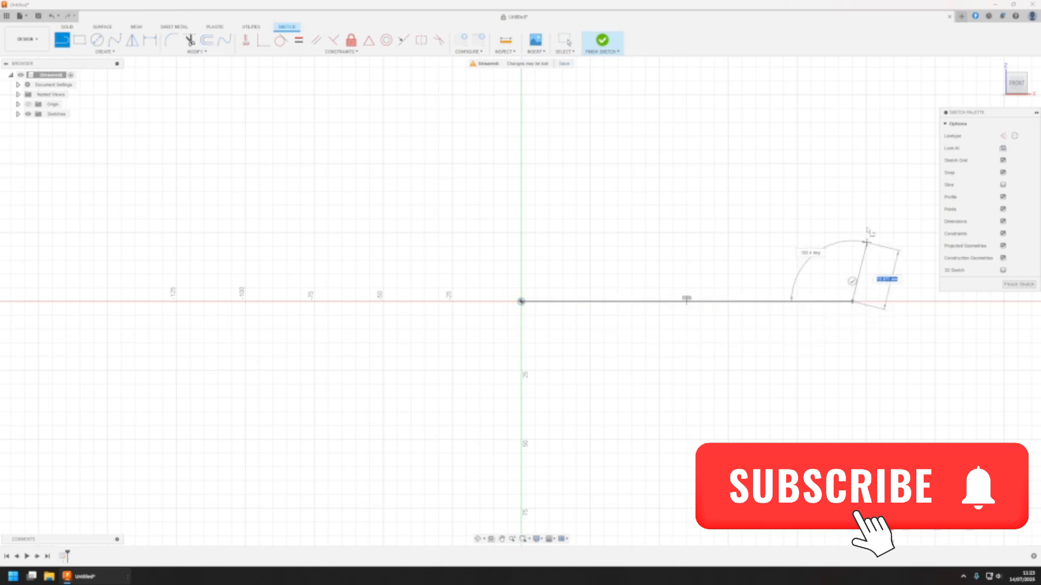
click(852, 156)
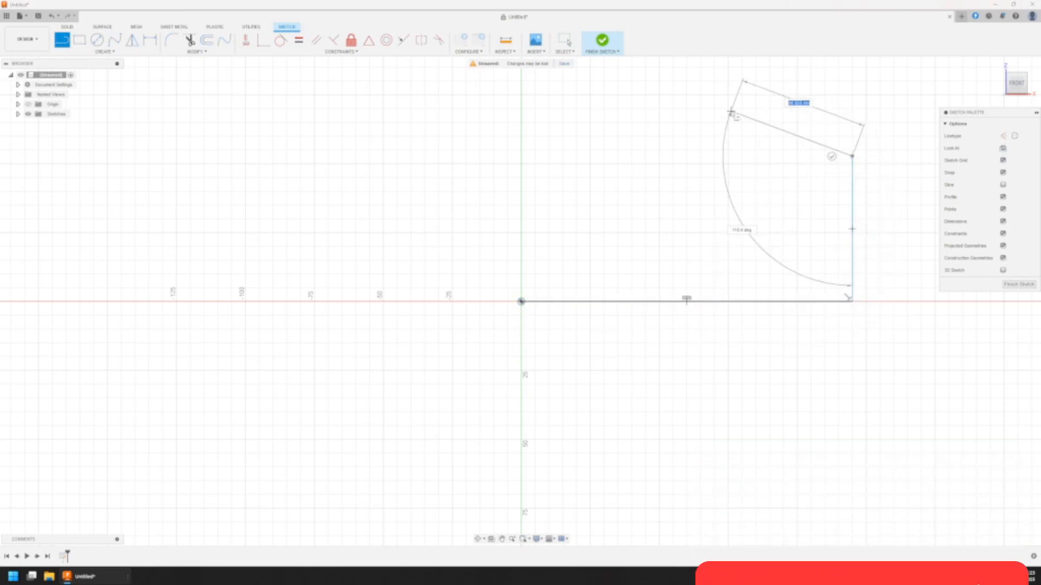
key(Escape)
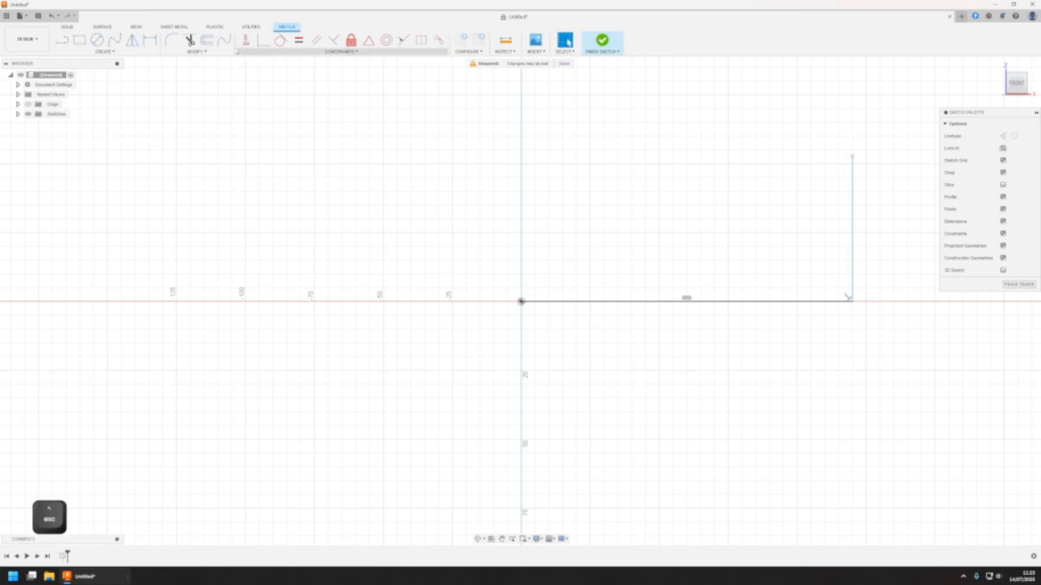
Dimension the horizontal distance from the origin to the vertical line as 180 mm
click(171, 40)
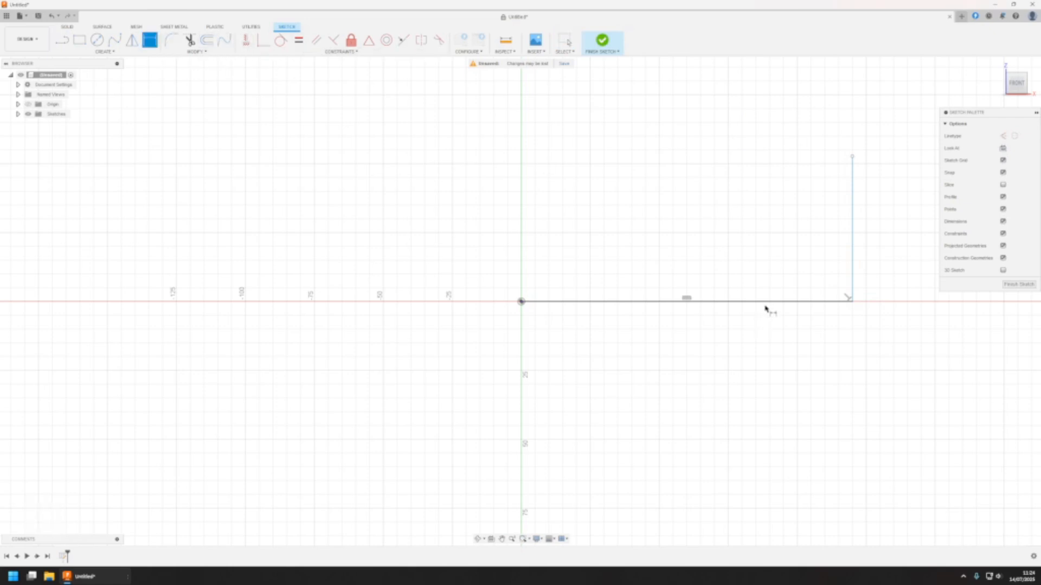
click(852, 283)
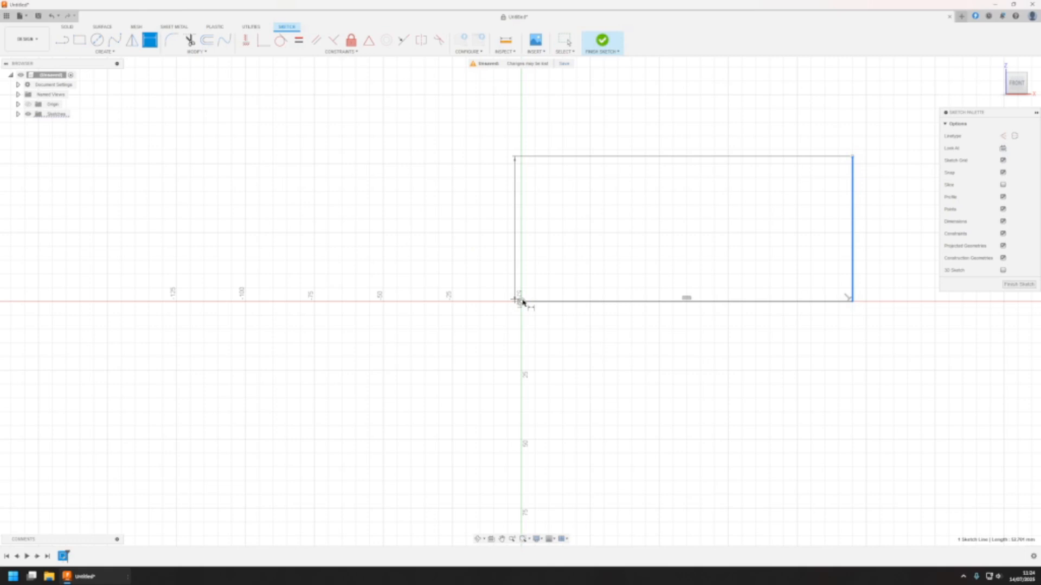
click(522, 302)
click(648, 177)
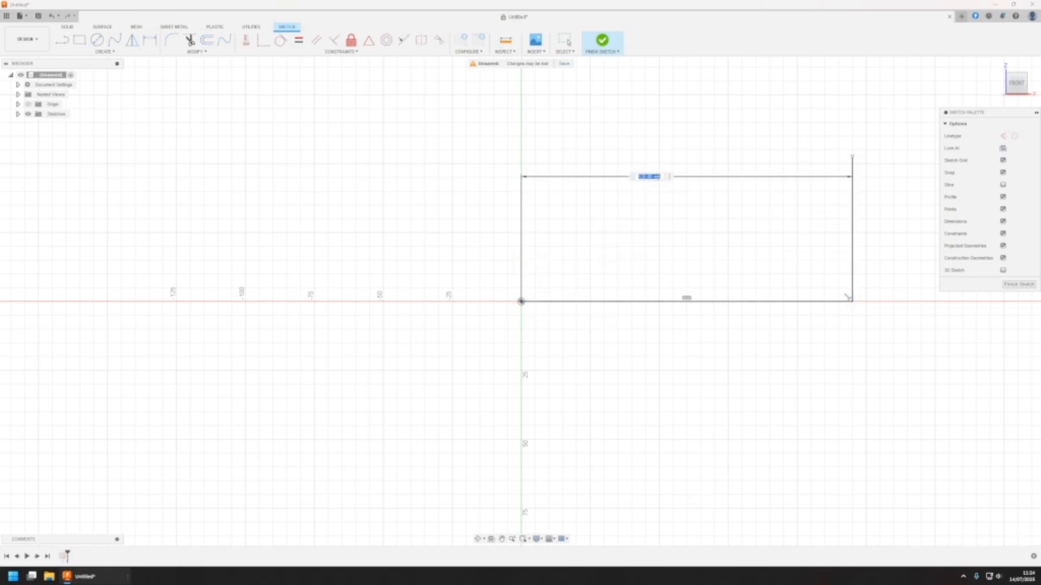
text(180)
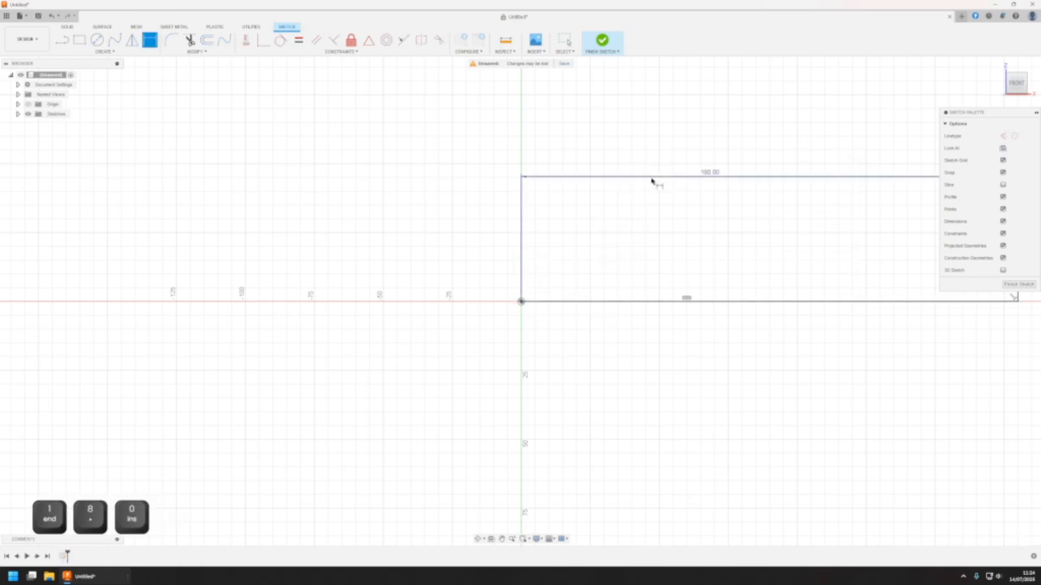
key(Return)
Dimension the height of the vertical line's upper endpoint above the horizontal line as 100 mm
scroll(705, 206, down, 3)
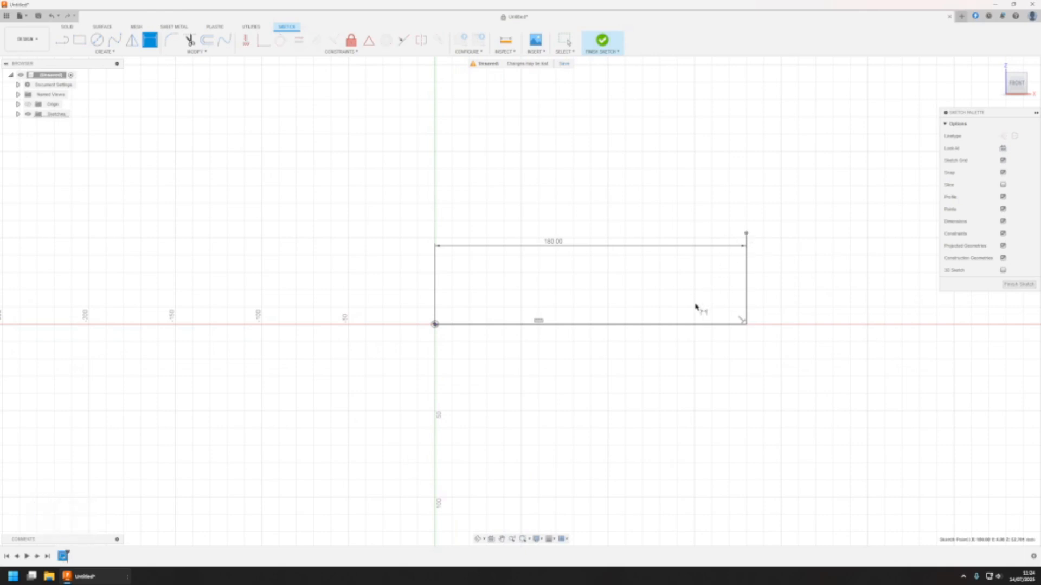
click(694, 325)
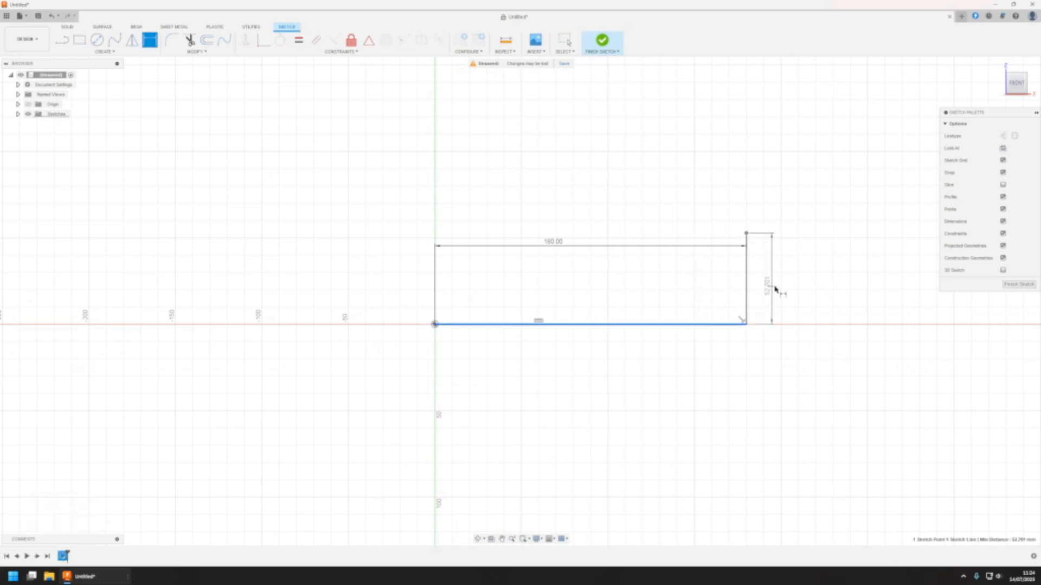
click(786, 285)
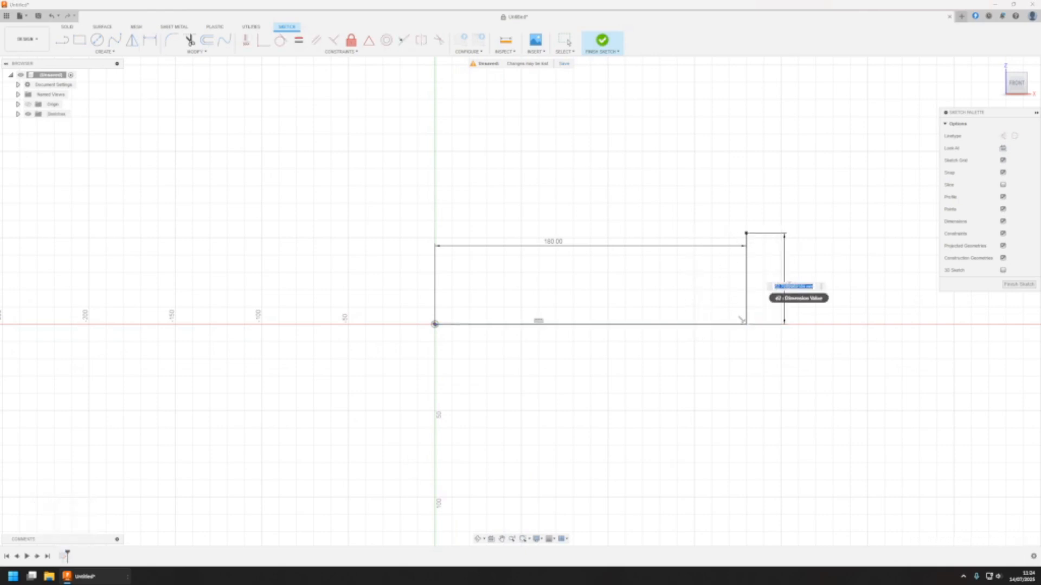
text(100)
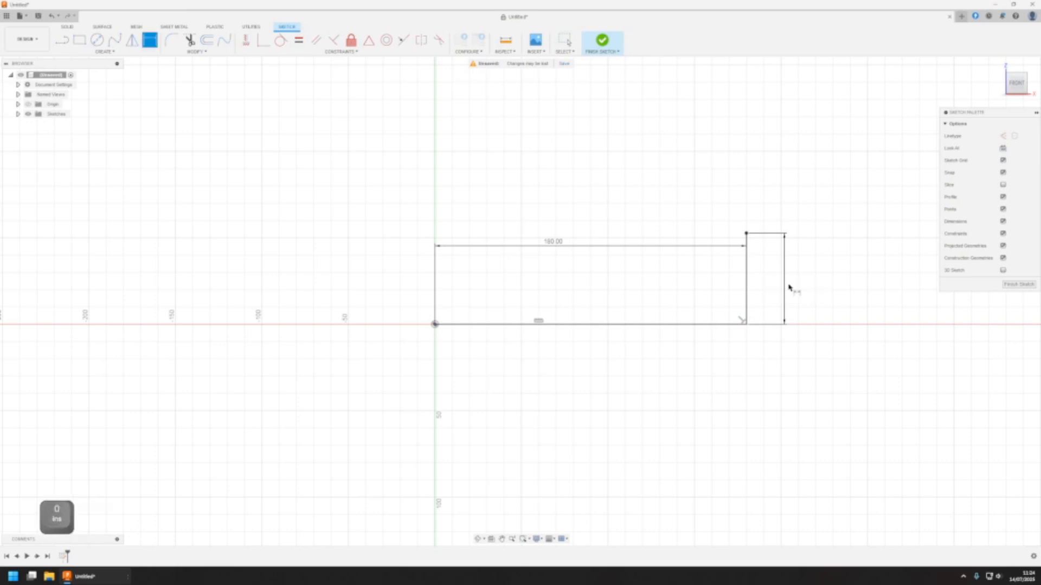
key(Return)
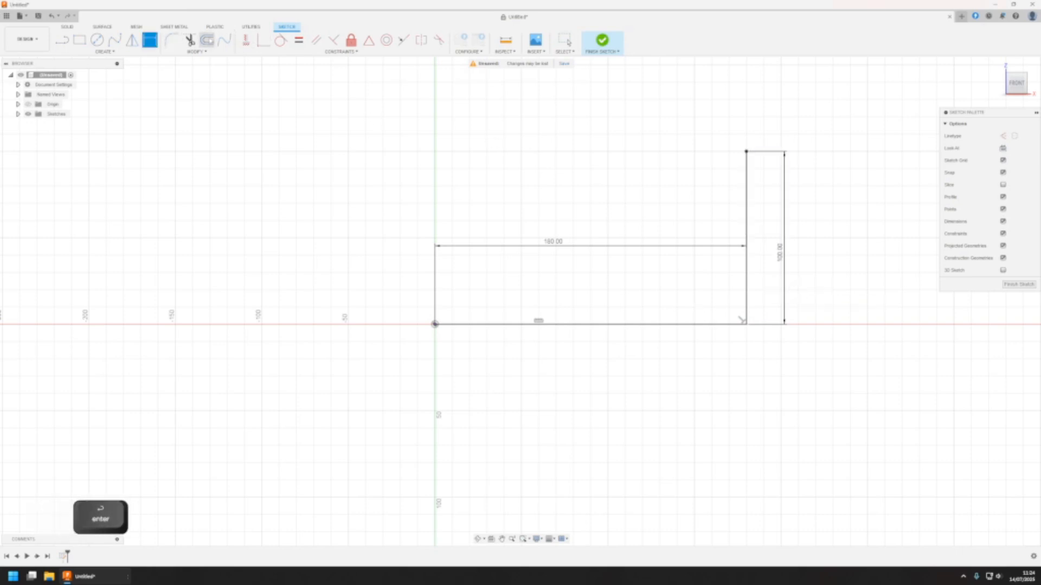
Fillet the corner between the horizontal and vertical lines with a 30 mm radius
click(172, 39)
click(724, 324)
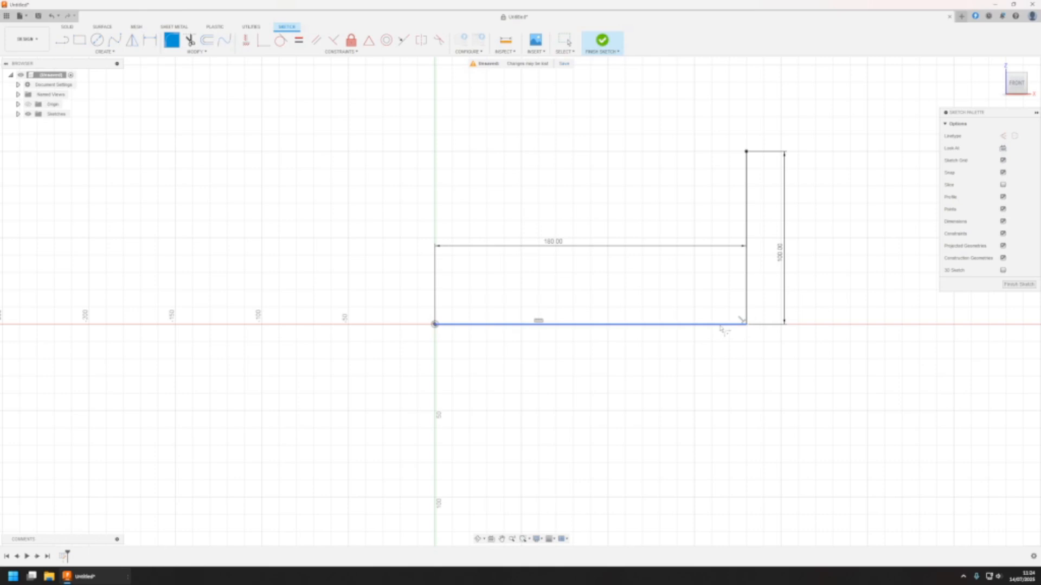
click(745, 312)
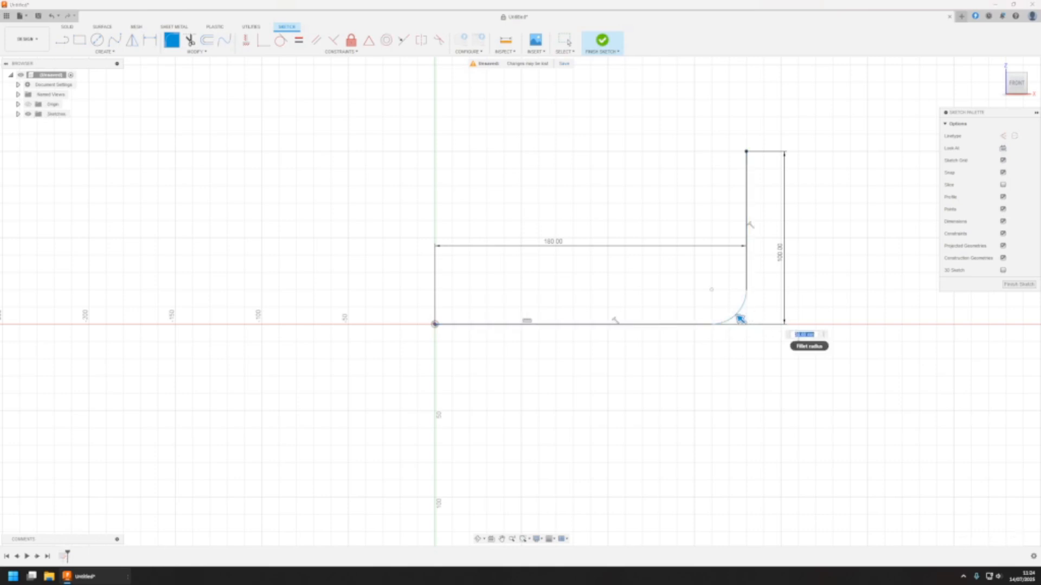
text(30)
key(Return)
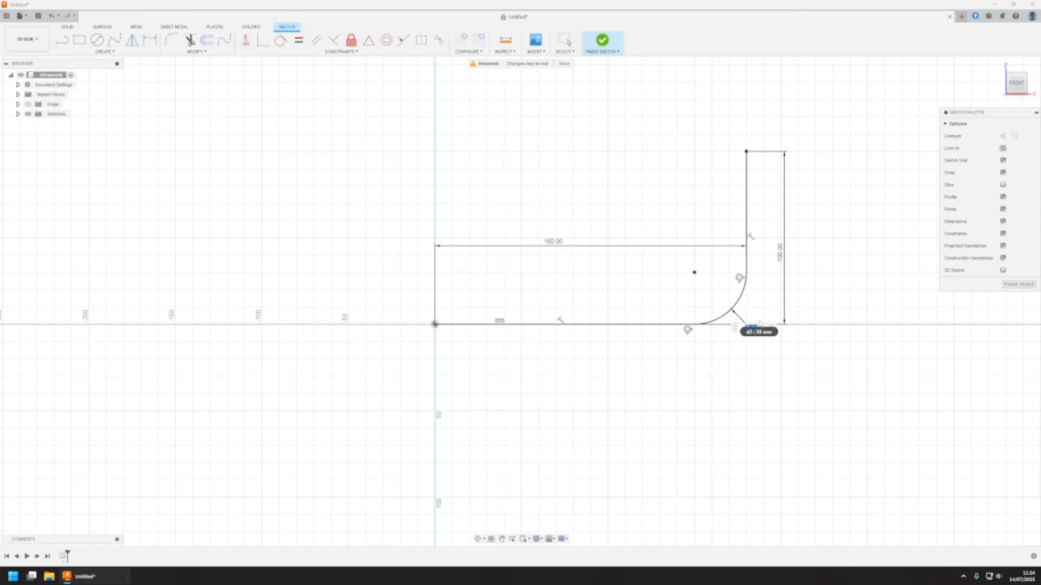
Change the corner fillet's radius to 50 mm and finish the sketch
text(50)
key(Return)
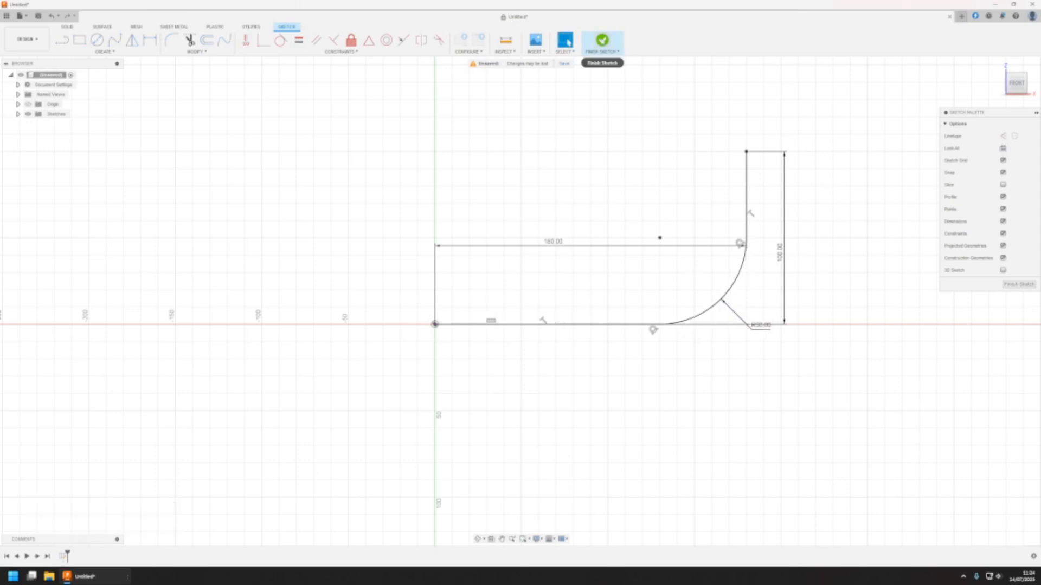
click(567, 42)
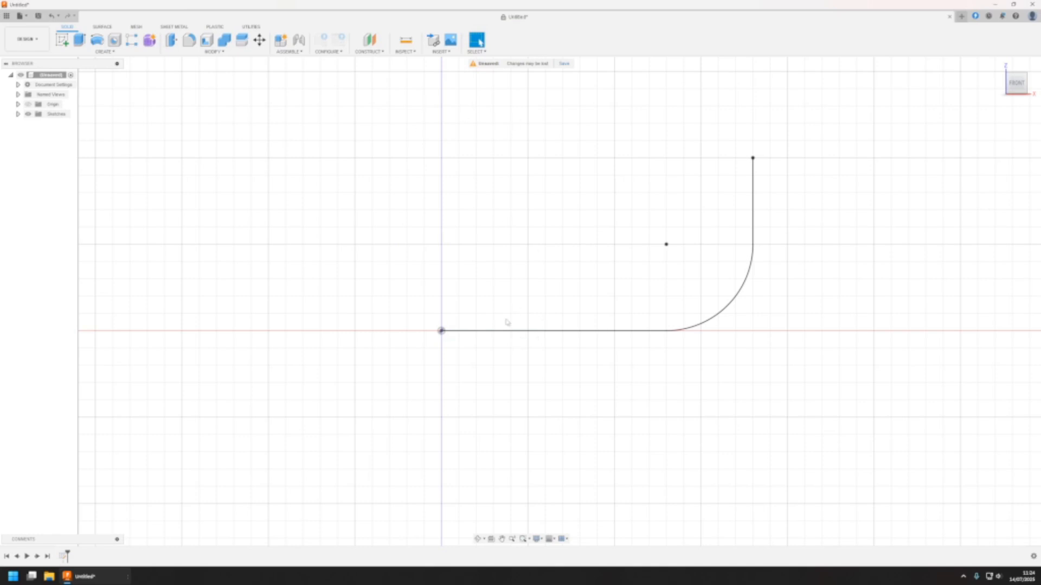
In a second front-plane sketch, draw a vertical line about 56 mm long up from the path's horizontal segment, about 50 mm from the origin
click(62, 40)
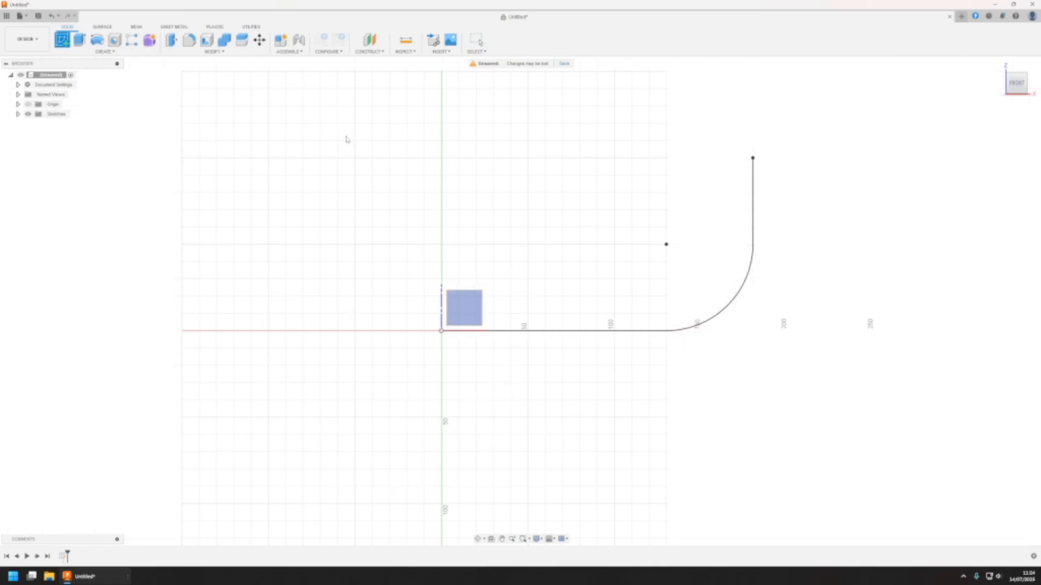
key(Escape)
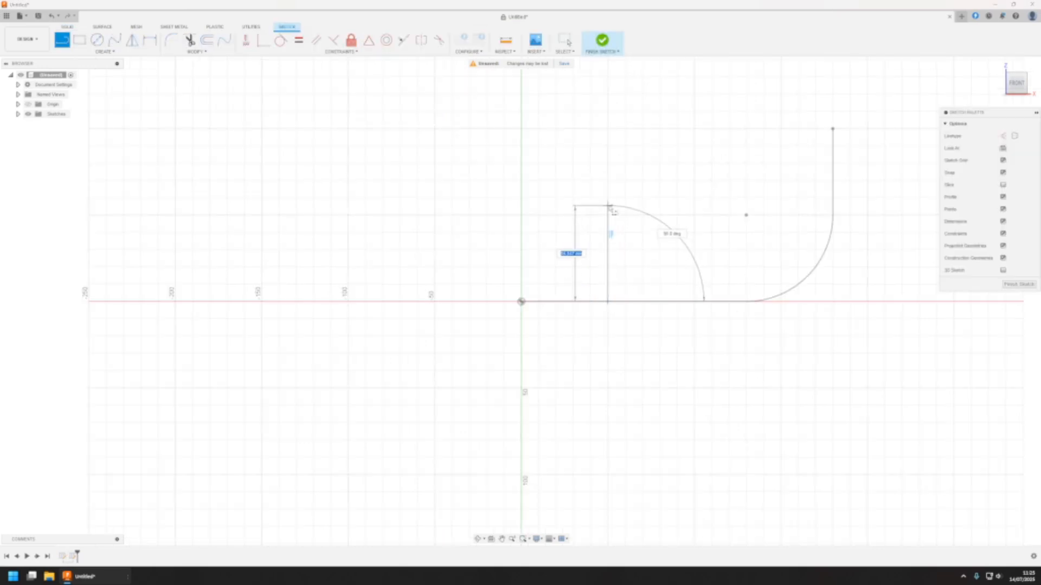
click(608, 205)
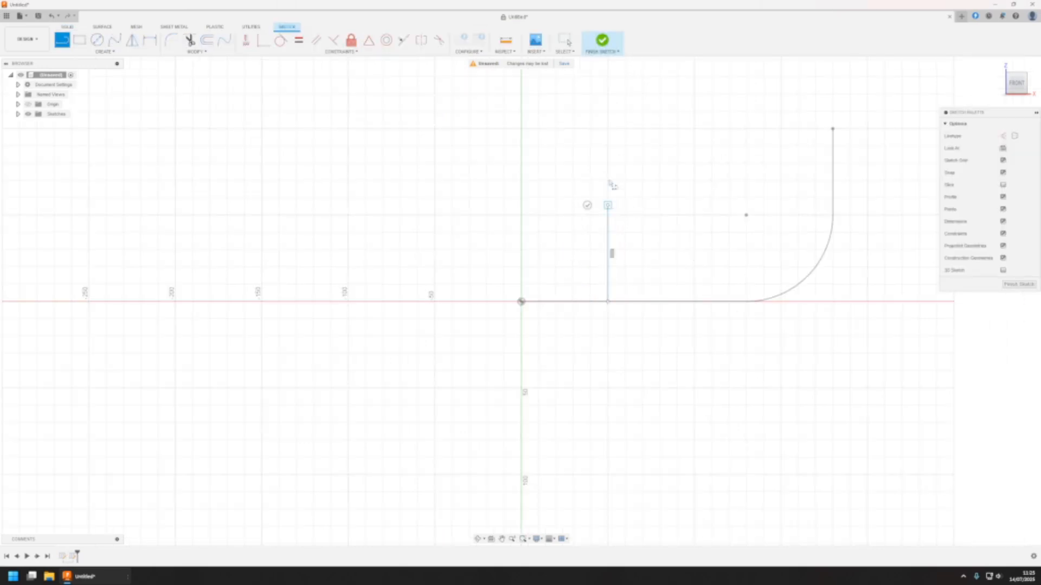
click(599, 42)
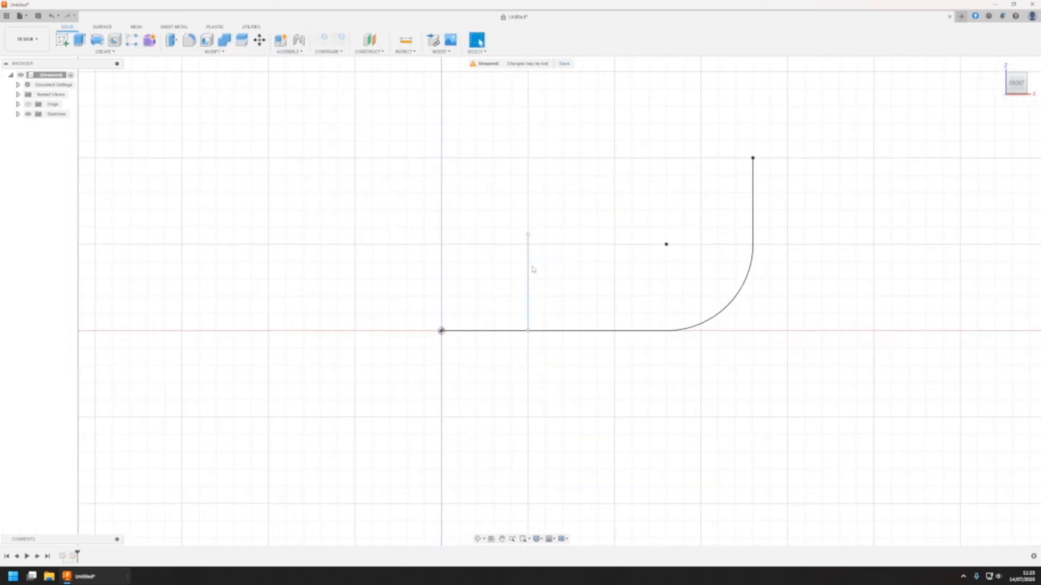
Edit the second sketch and move its vertical line along the horizontal path to about 64 mm from the origin
click(531, 270)
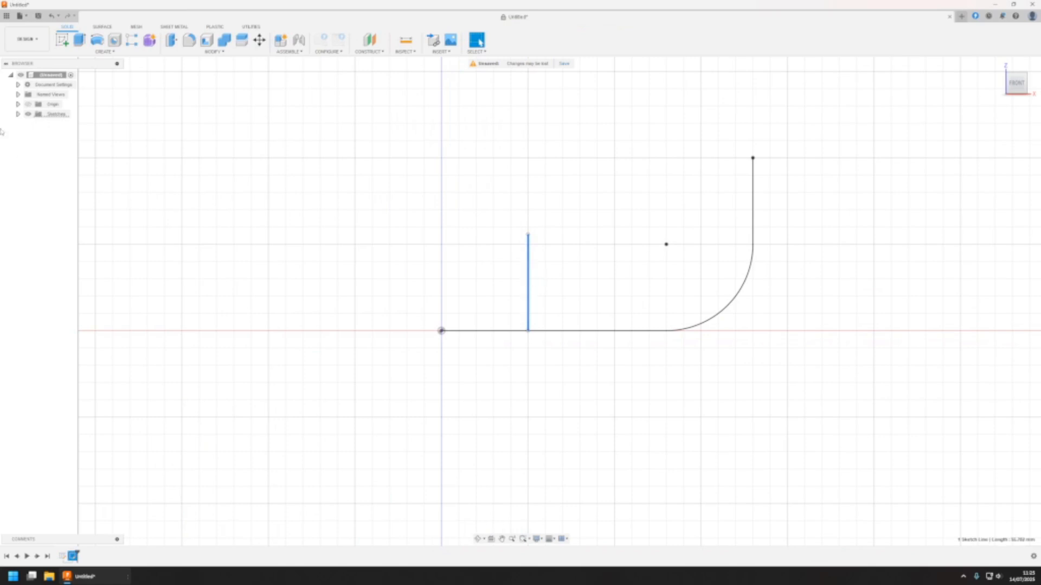
click(17, 115)
double_click(60, 133)
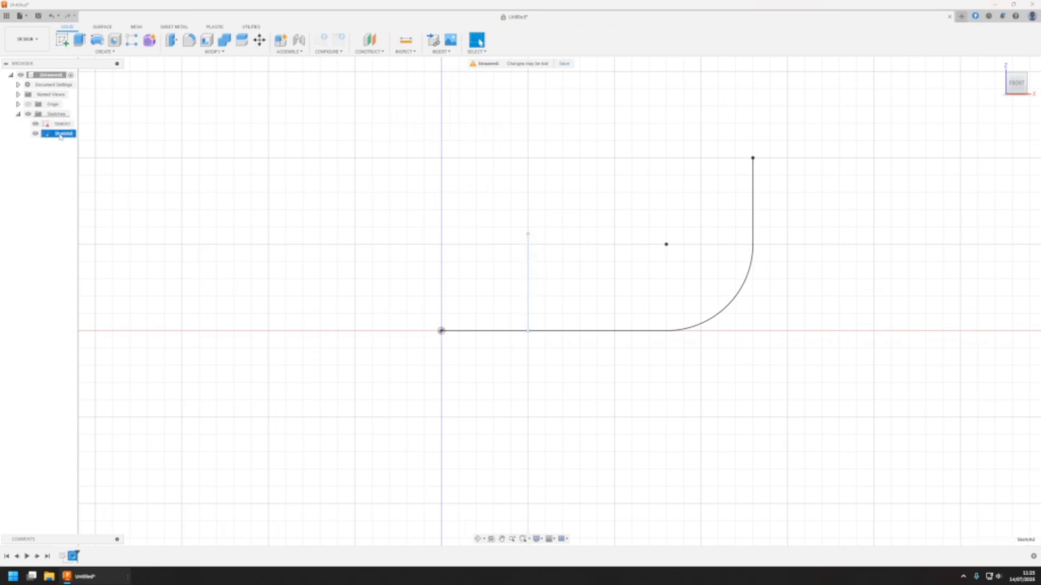
mouse_move(531, 302)
mouse_down()
mouse_move(507, 299)
mouse_move(548, 303)
mouse_up()
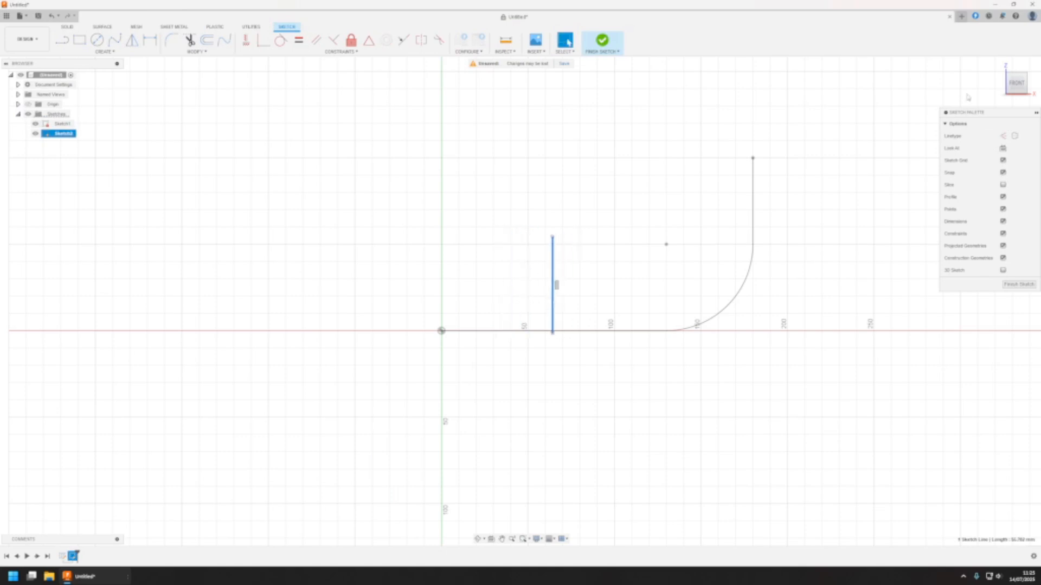
Finish editing the second sketch and delete it from the design
click(601, 40)
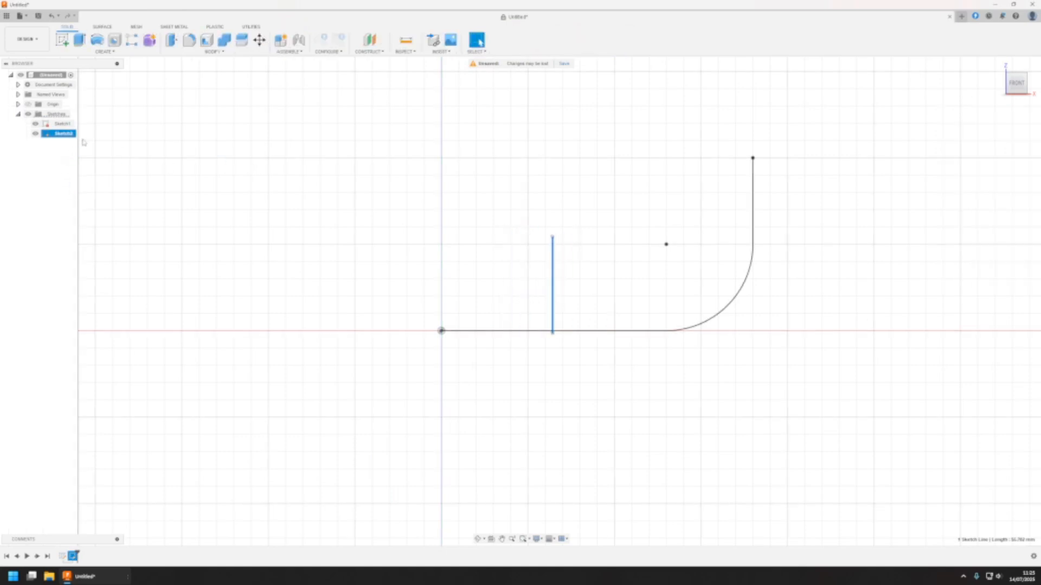
key(Delete)
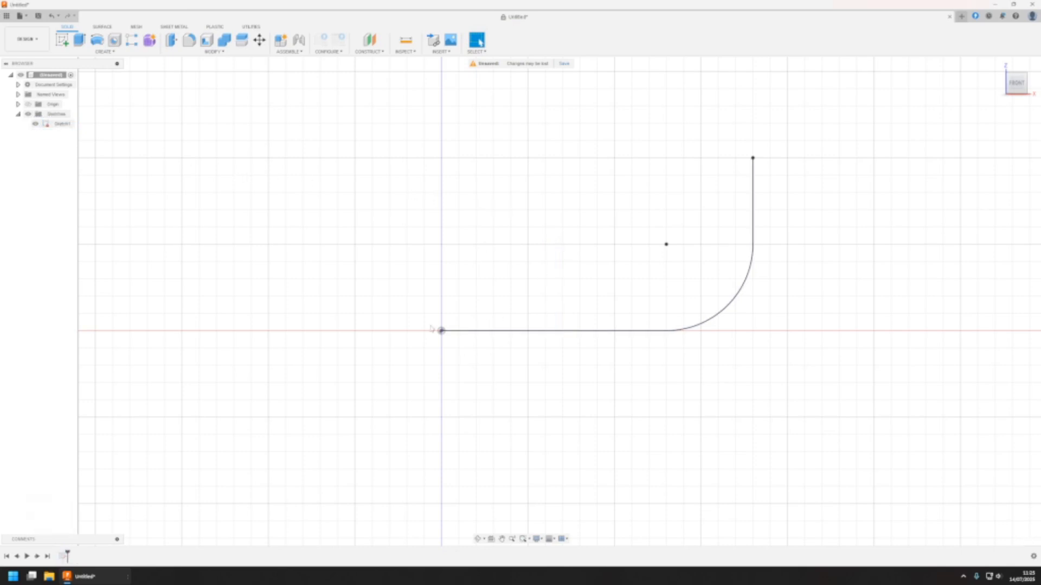
Create a construction plane offset 60 mm from the YZ plane along the main path's horizontal segment
mouse_move(519, 345)
shift+middle_down()
mouse_move(541, 335)
mouse_move(526, 355)
shift+middle_up()
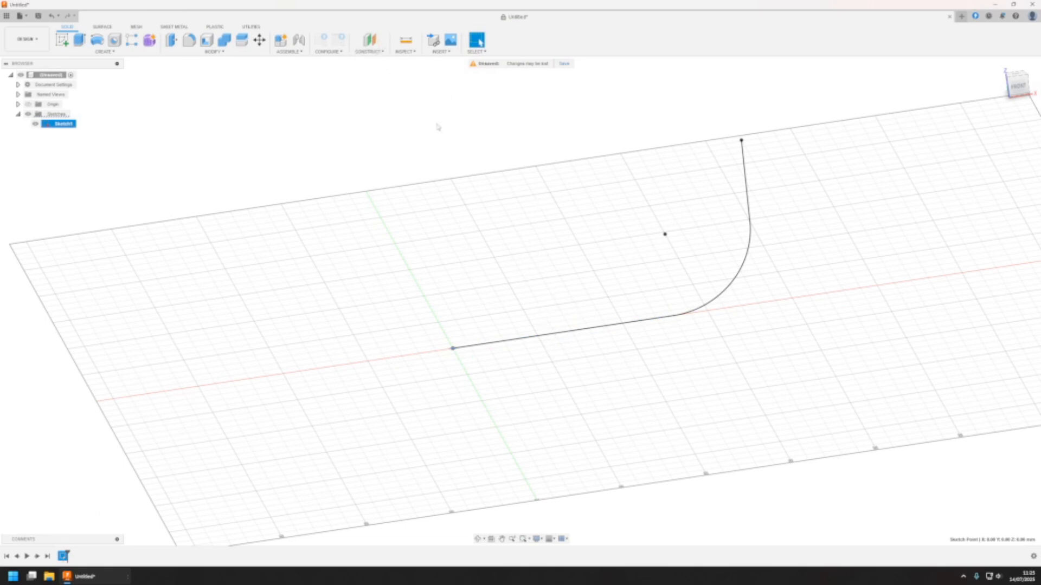
click(378, 52)
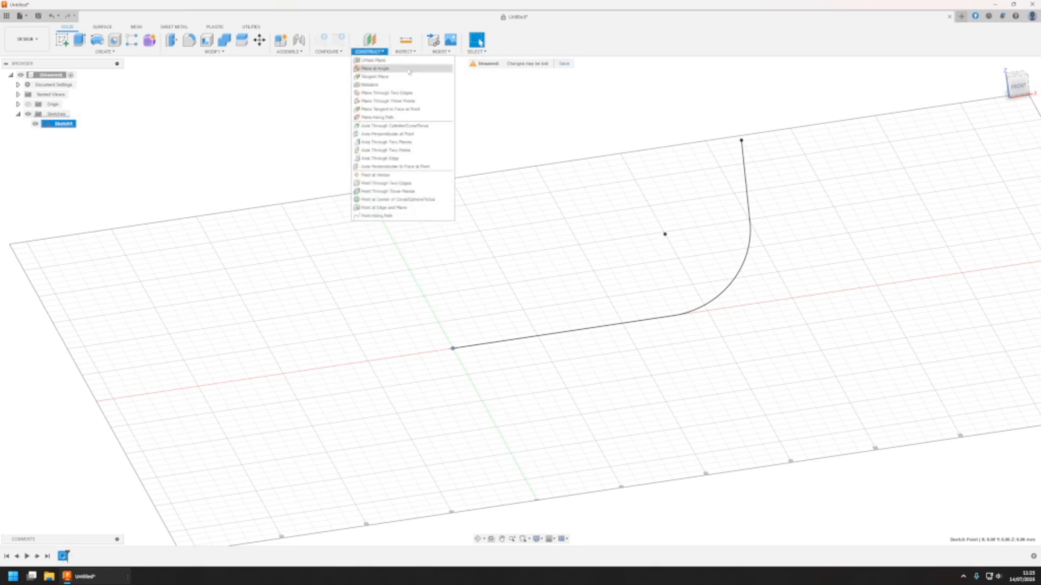
click(374, 60)
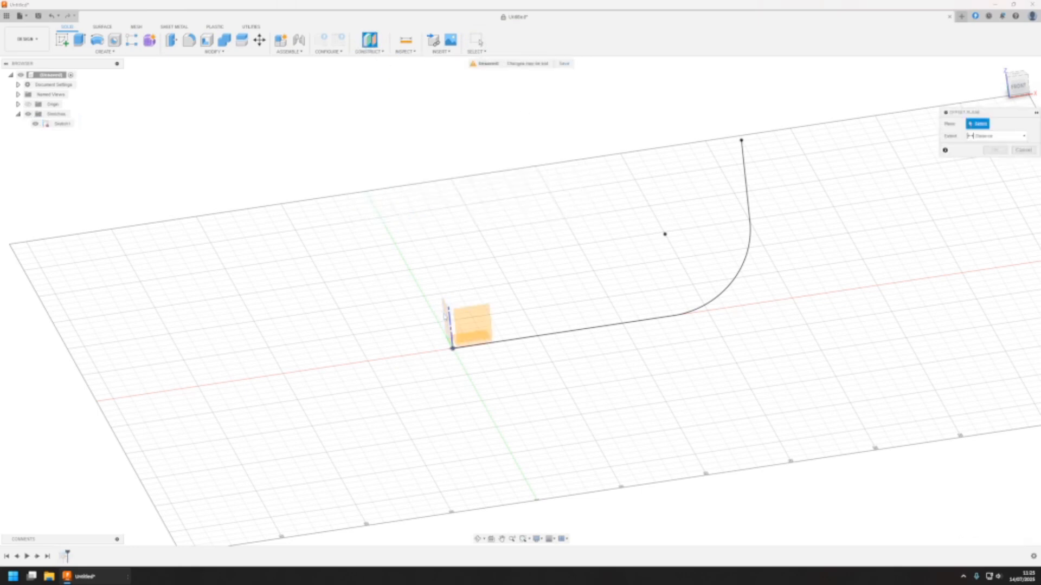
click(446, 317)
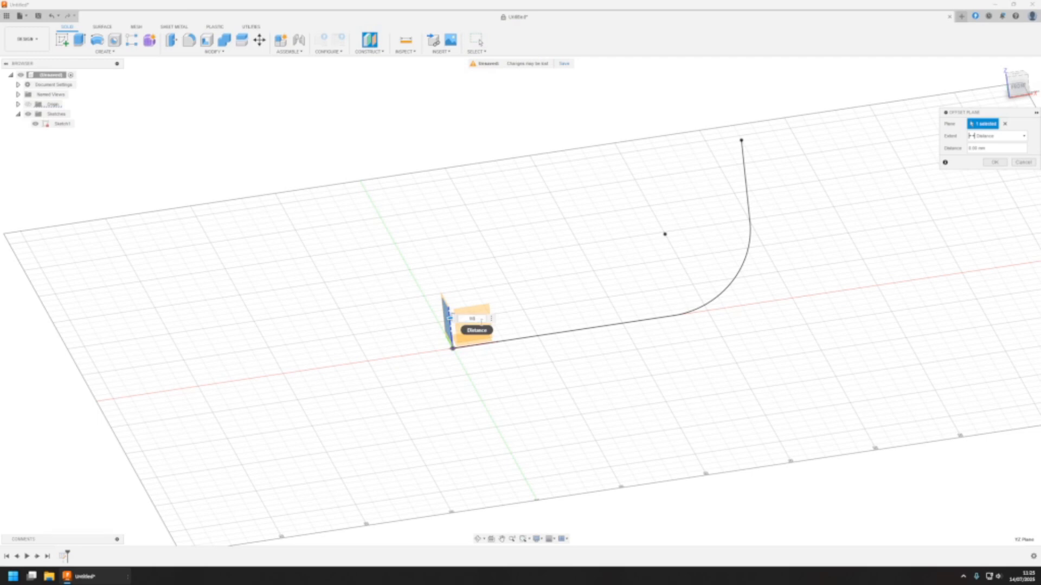
text(60)
click(994, 162)
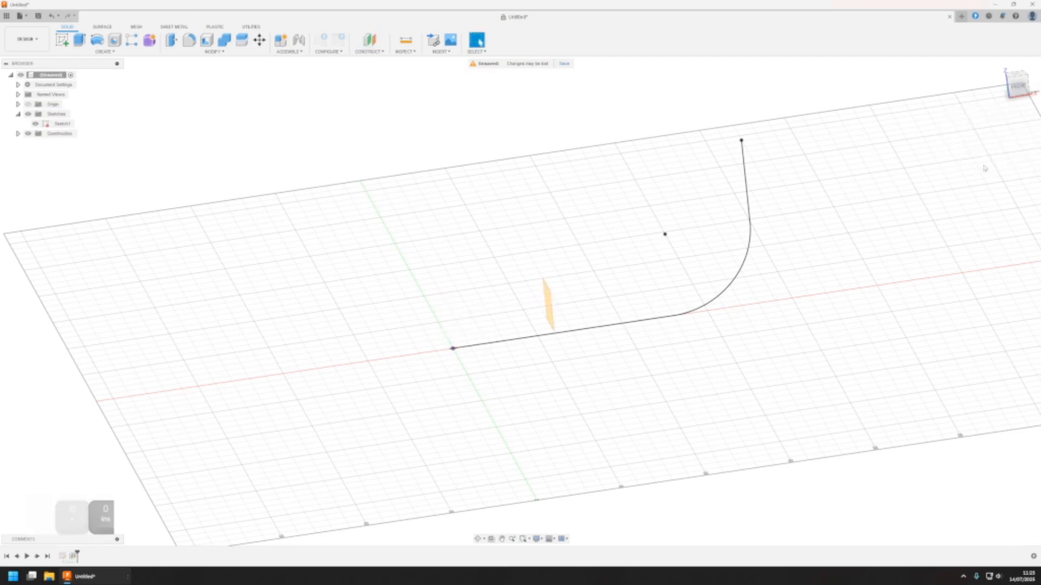
In a new sketch on the 60 mm offset plane, draw a slanted line about 83 mm long upward from the sketch origin
mouse_move(542, 382)
shift+middle_down()
mouse_move(506, 360)
mouse_move(551, 355)
mouse_move(531, 347)
shift+middle_up()
click(62, 40)
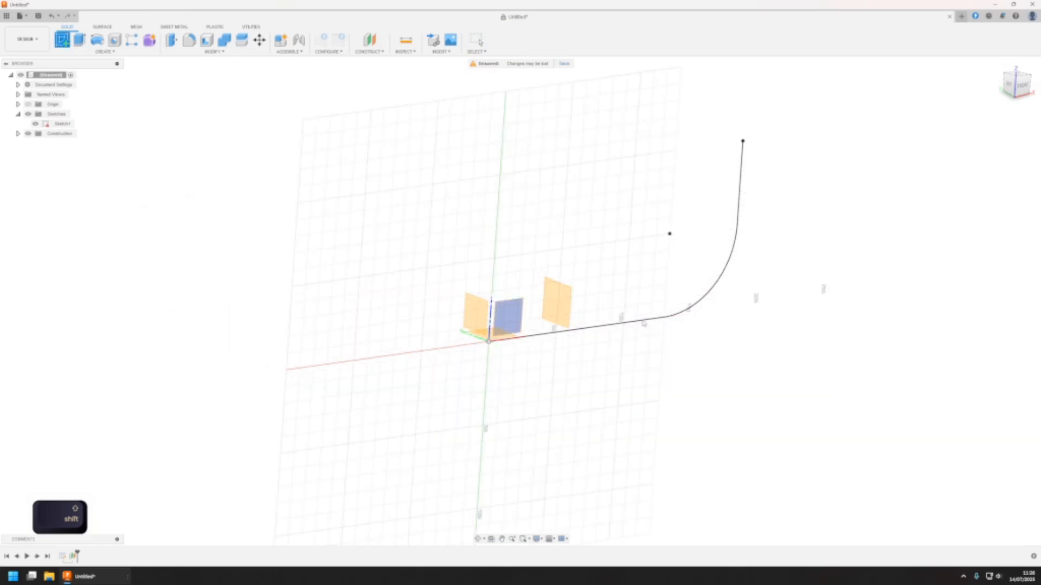
click(564, 302)
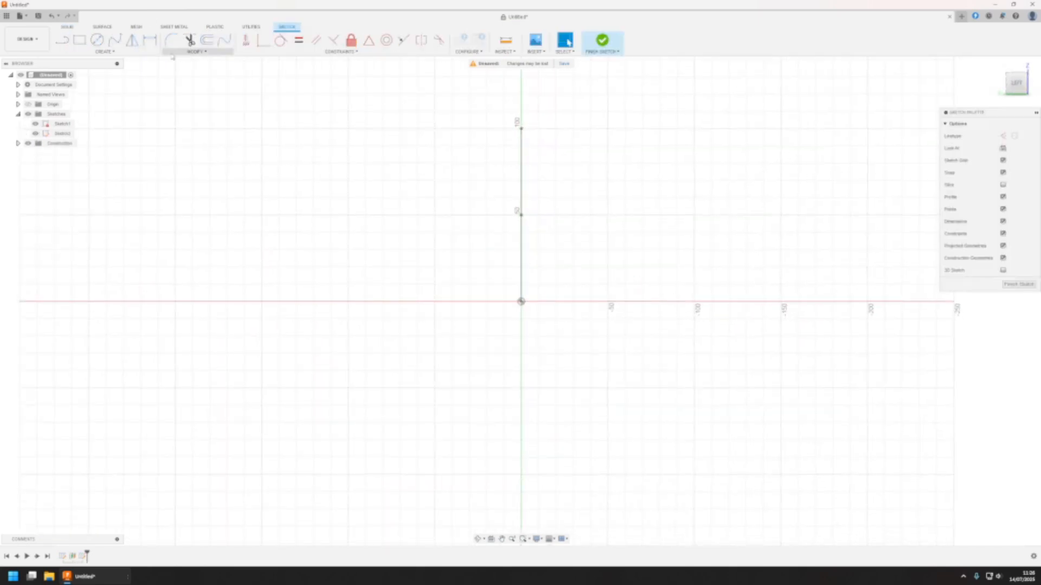
click(65, 41)
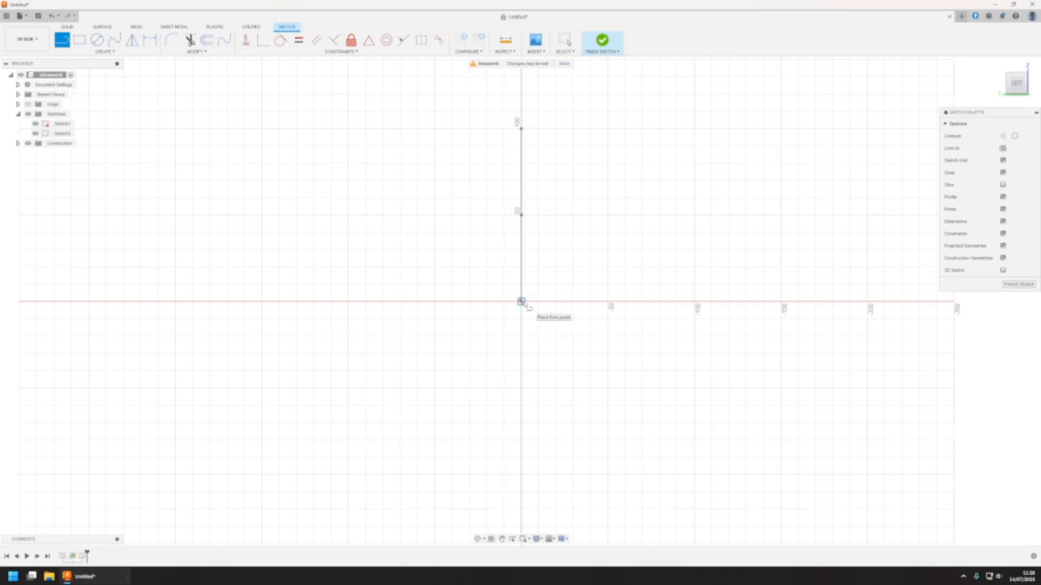
click(520, 301)
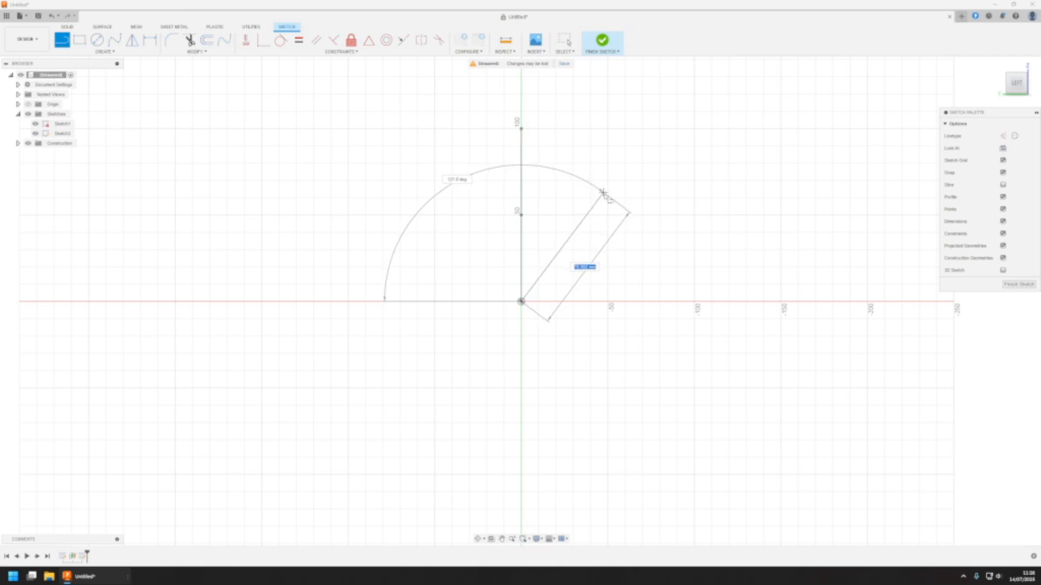
click(608, 187)
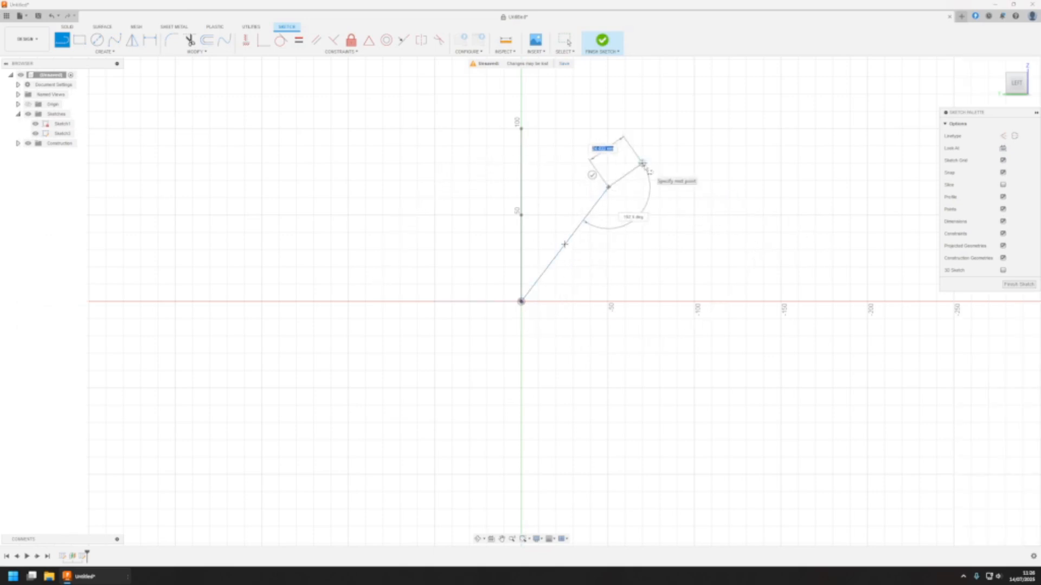
key(Escape)
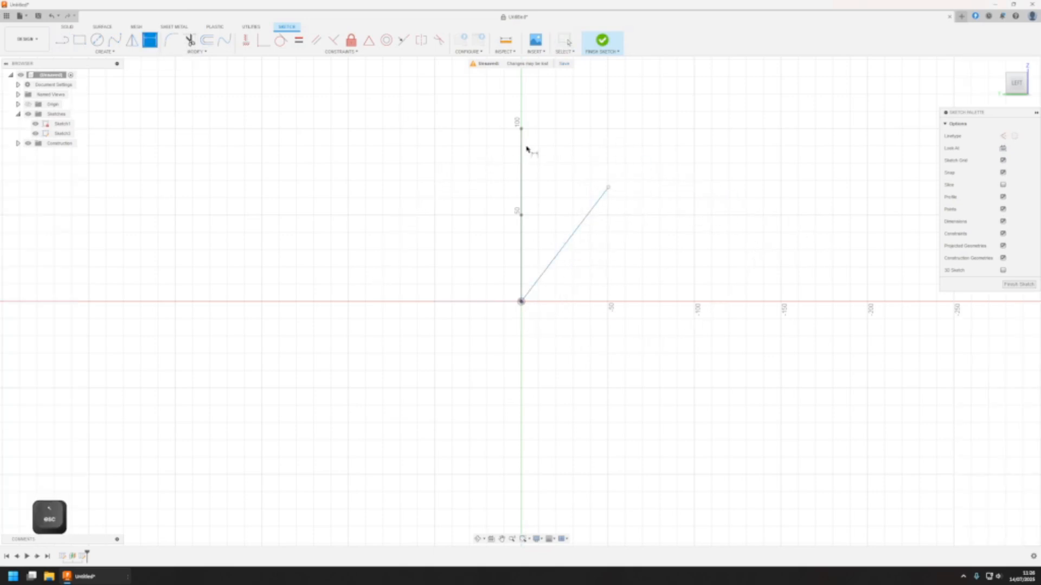
Dimension the slanted branch line's length to 60 mm
click(590, 223)
click(596, 232)
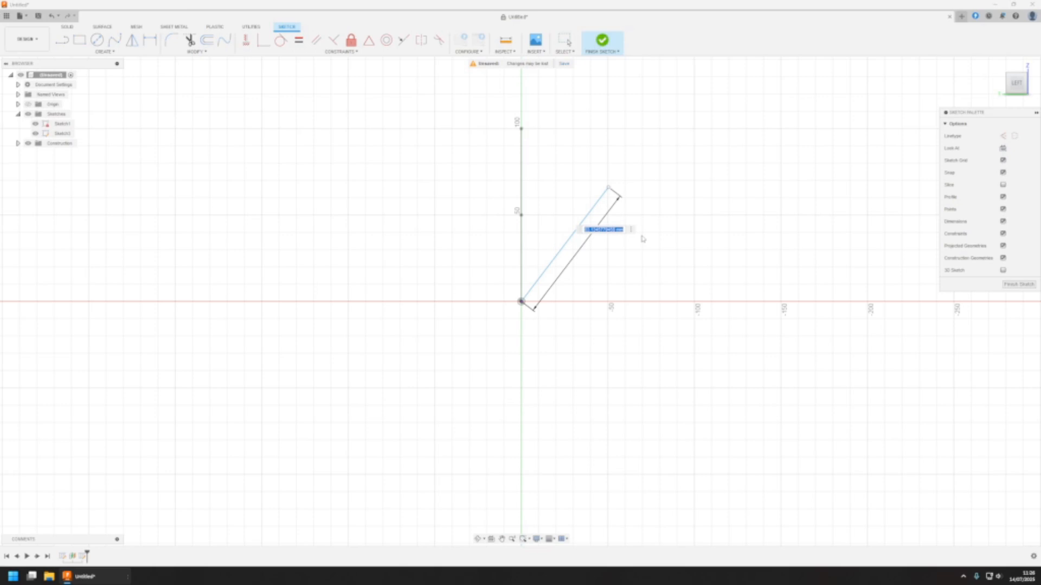
text(60)
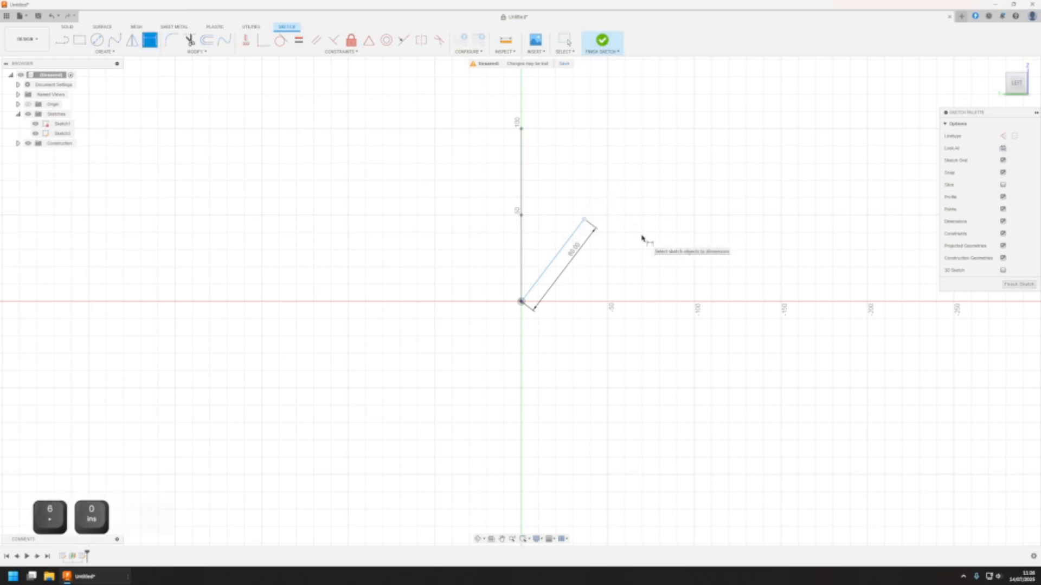
key(Return)
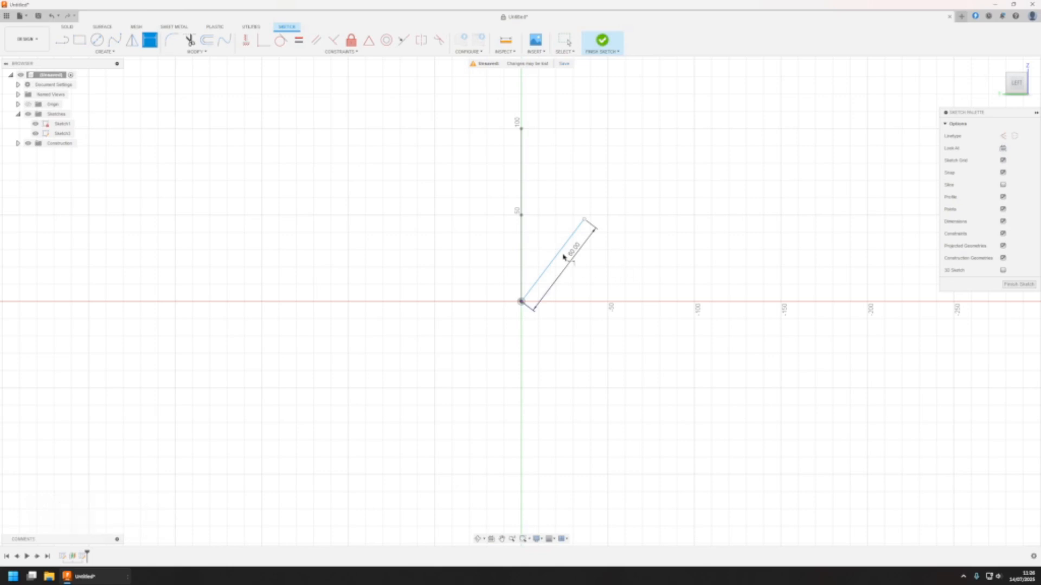
Try to set the angle between the branch line and the main path's upright part to 0 degrees, and delete that dimension
click(523, 260)
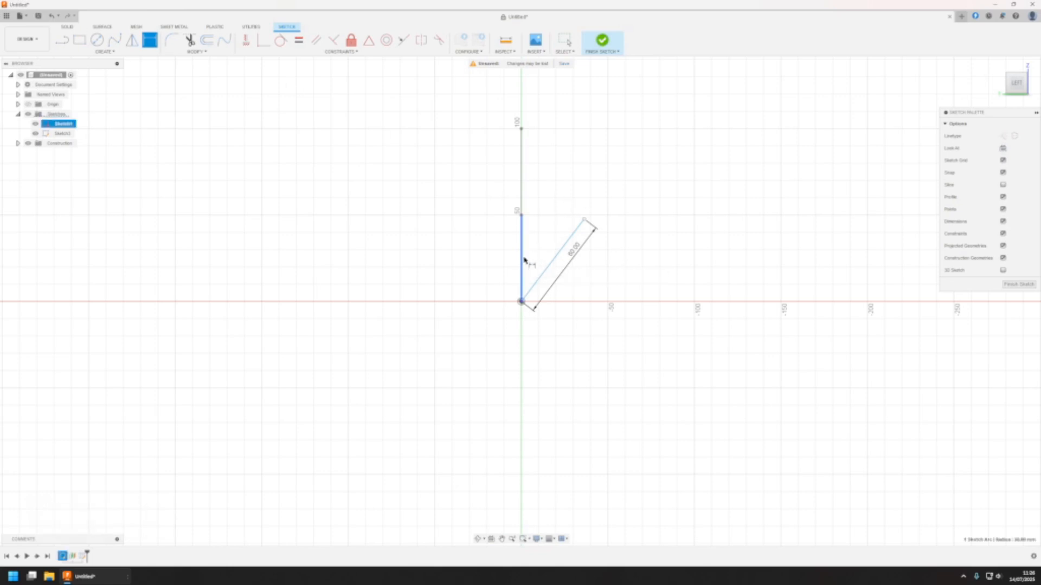
click(564, 243)
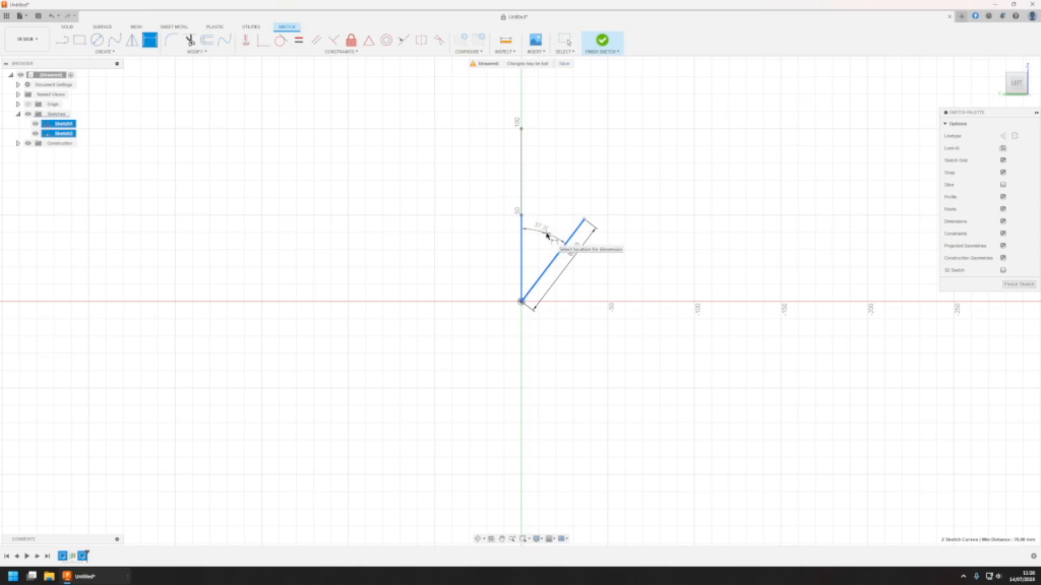
click(547, 236)
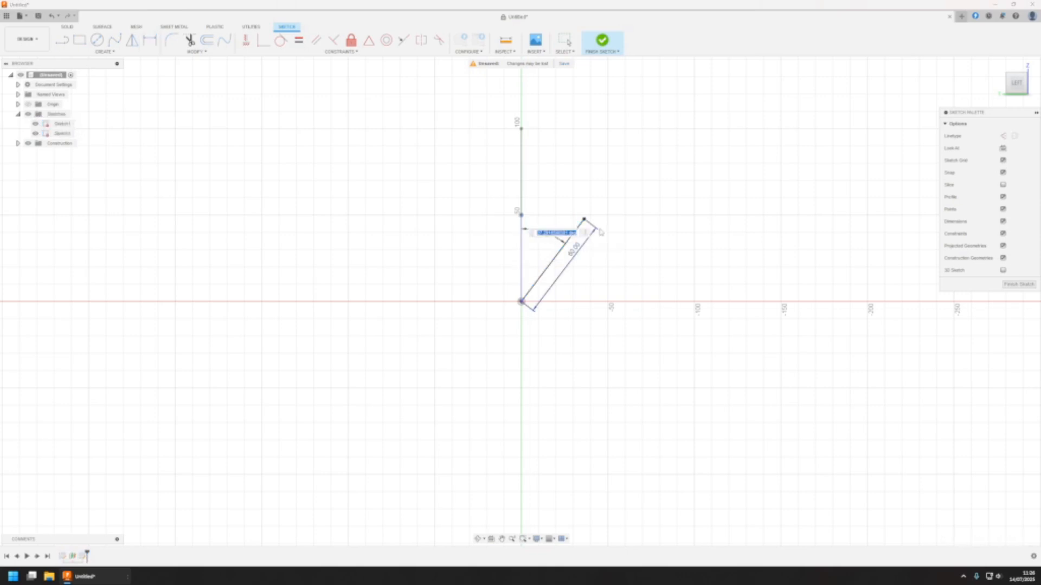
key(KP_Insert)
key(Return)
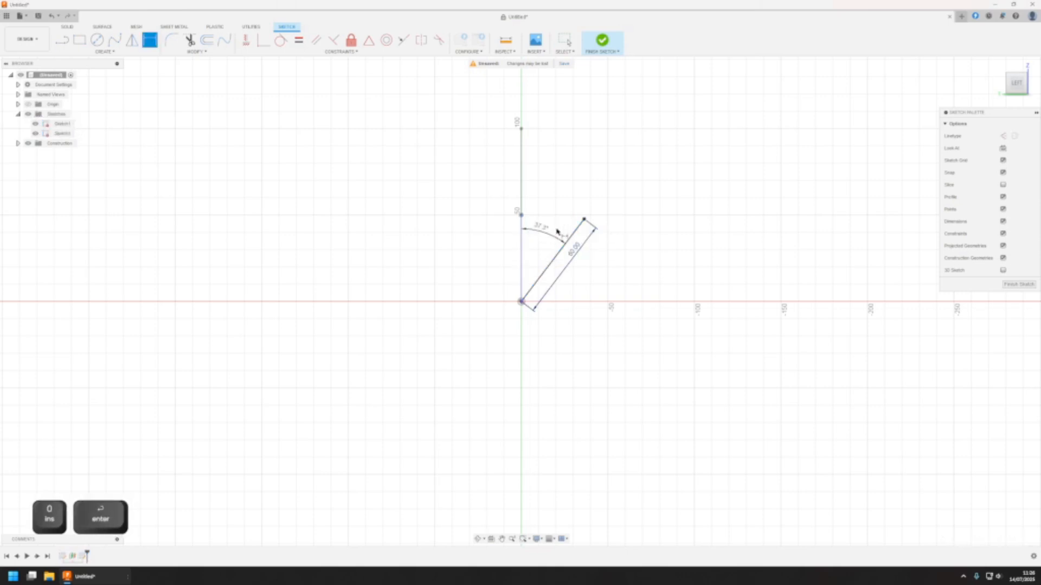
key(Escape)
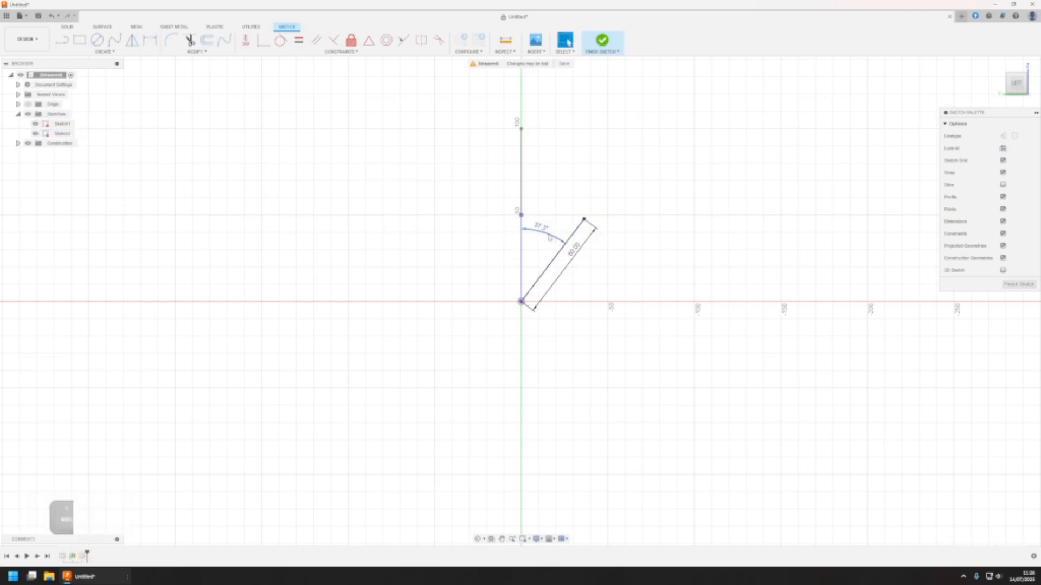
key(Delete)
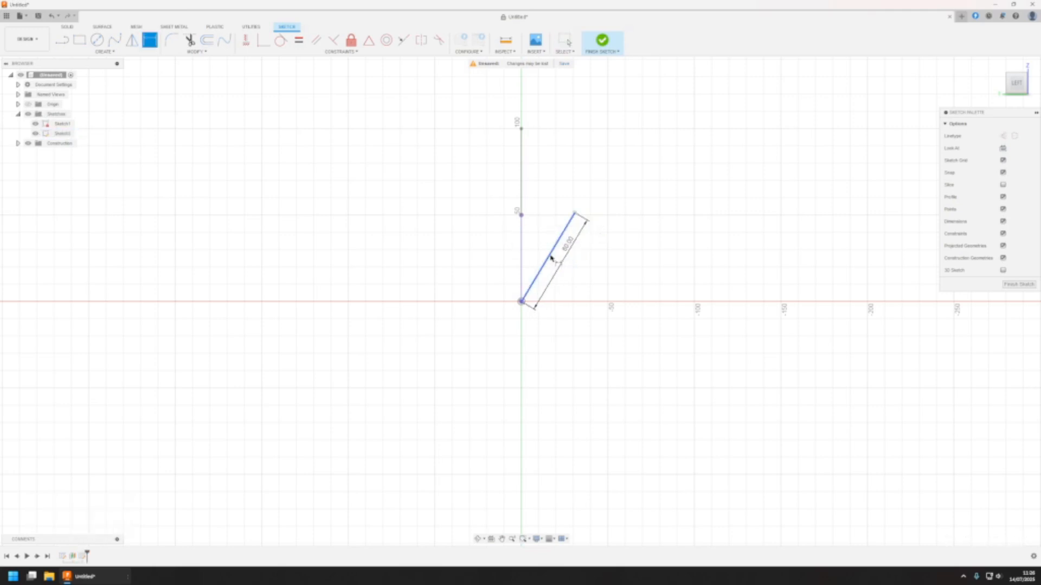
Dimension the branch line at 90 degrees to the origin's Y axis and finish the sketch
click(550, 254)
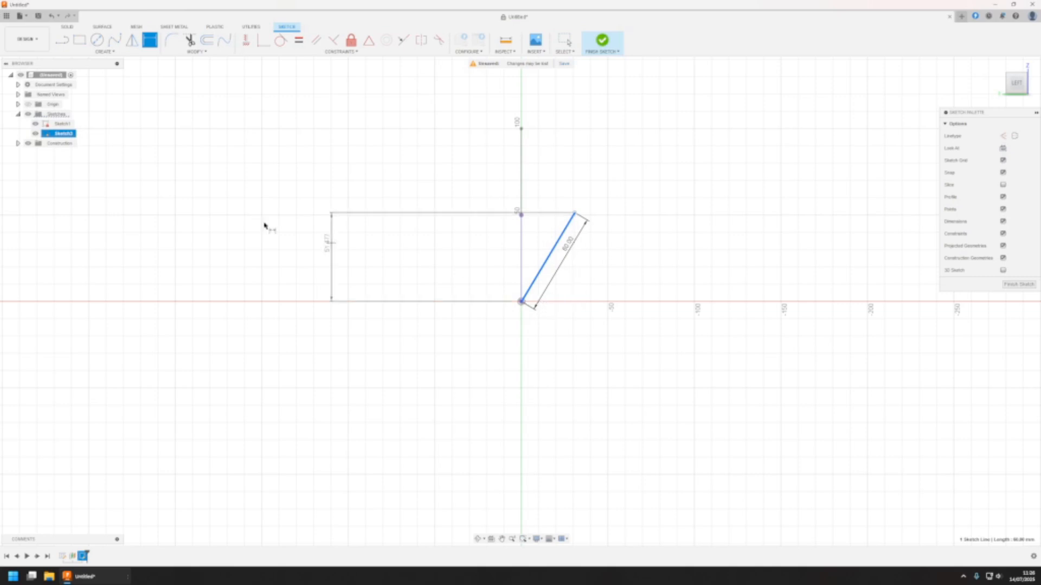
click(18, 104)
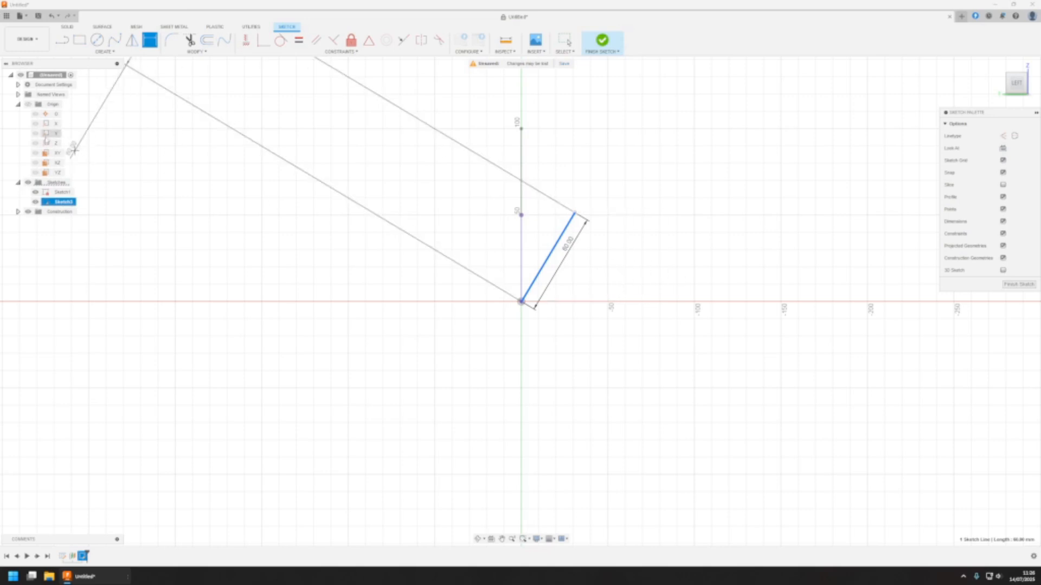
key(Escape)
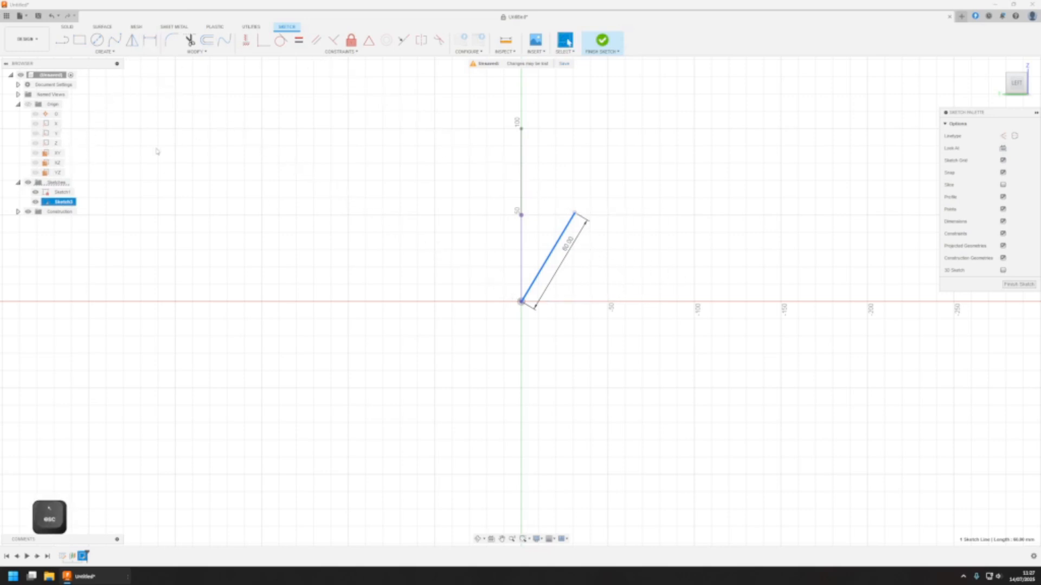
click(47, 136)
click(149, 41)
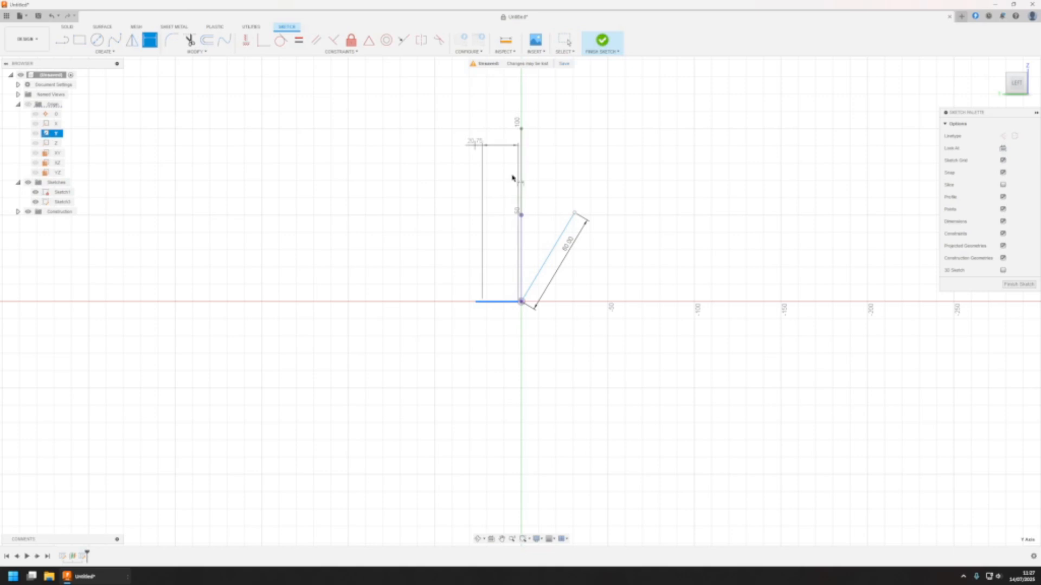
click(559, 239)
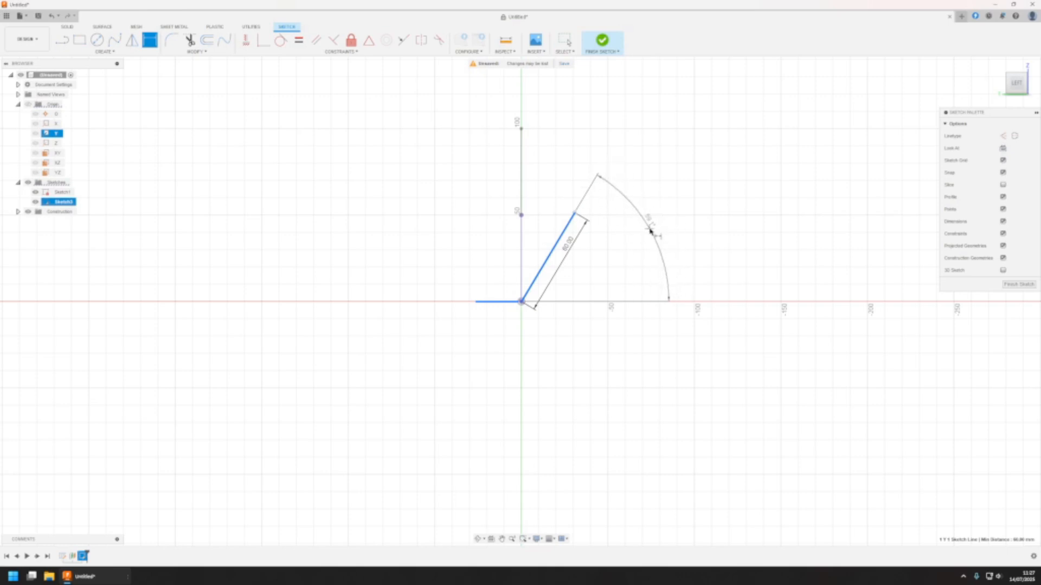
click(650, 231)
text(90)
key(Return)
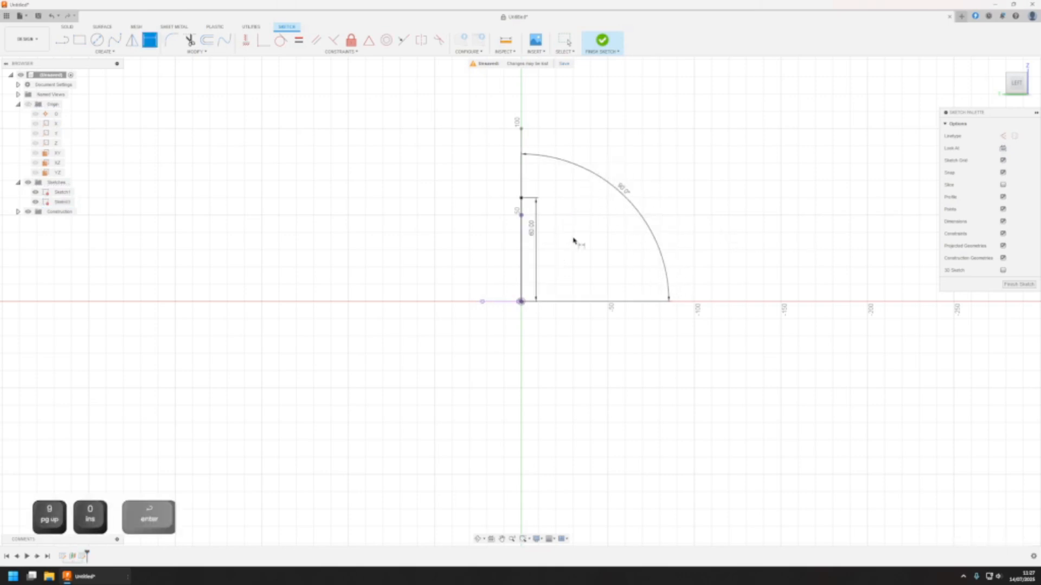
click(588, 53)
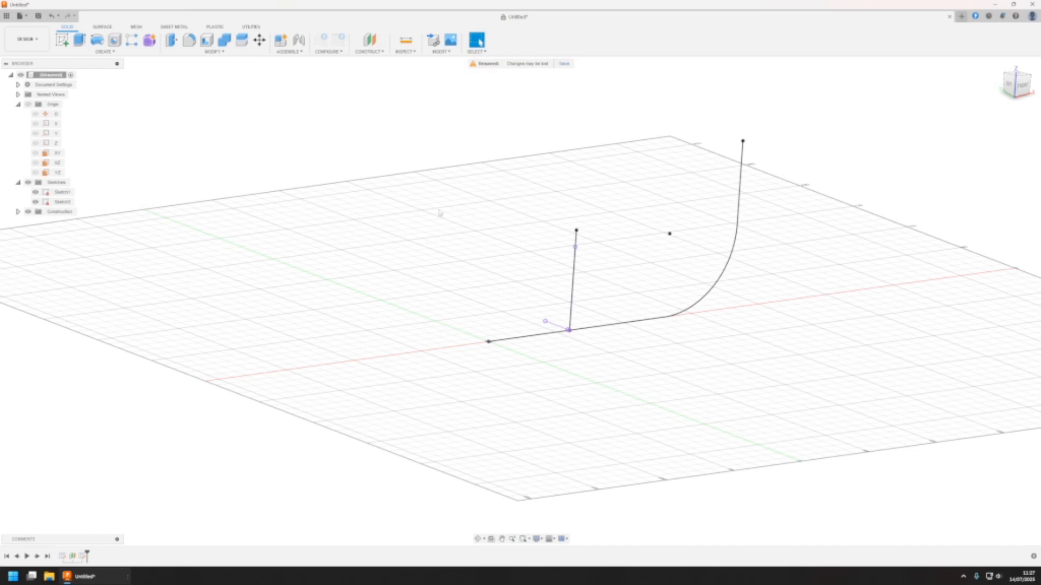
Create a construction plane offset 80 mm upward from the XY plane
click(369, 52)
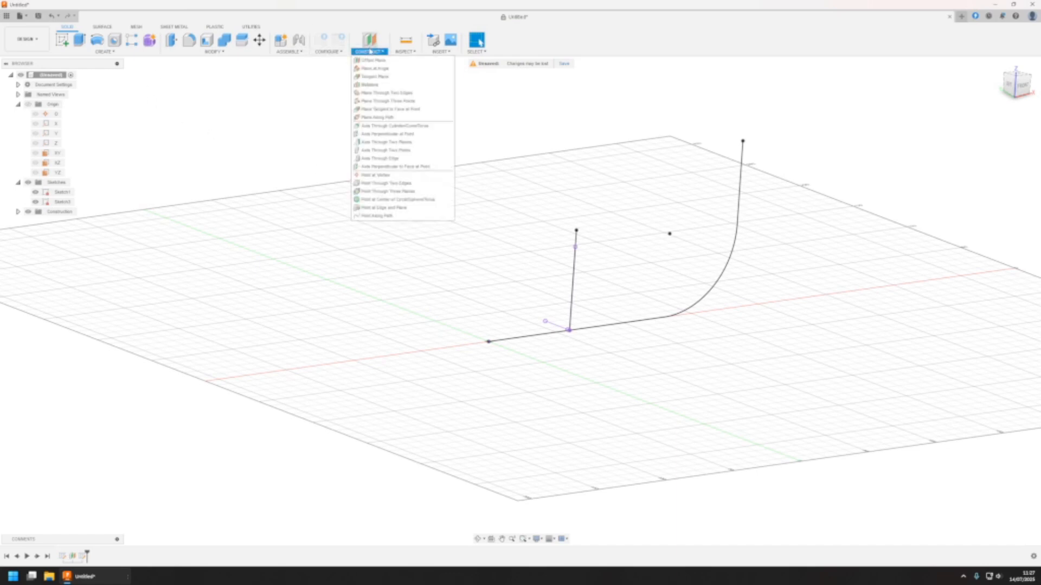
click(405, 61)
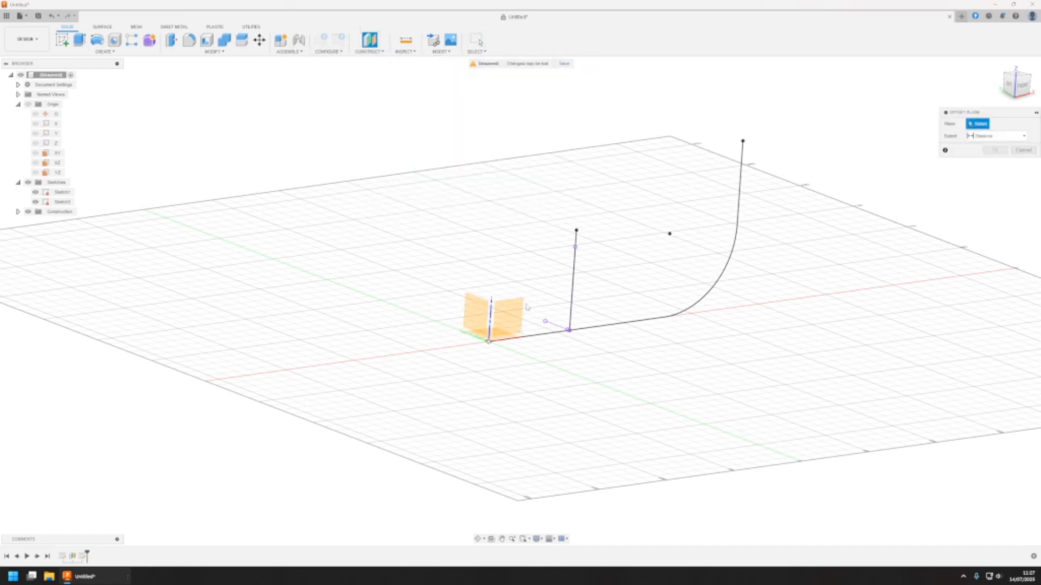
mouse_move(562, 323)
shift+middle_down()
mouse_move(581, 302)
mouse_move(543, 316)
shift+middle_up()
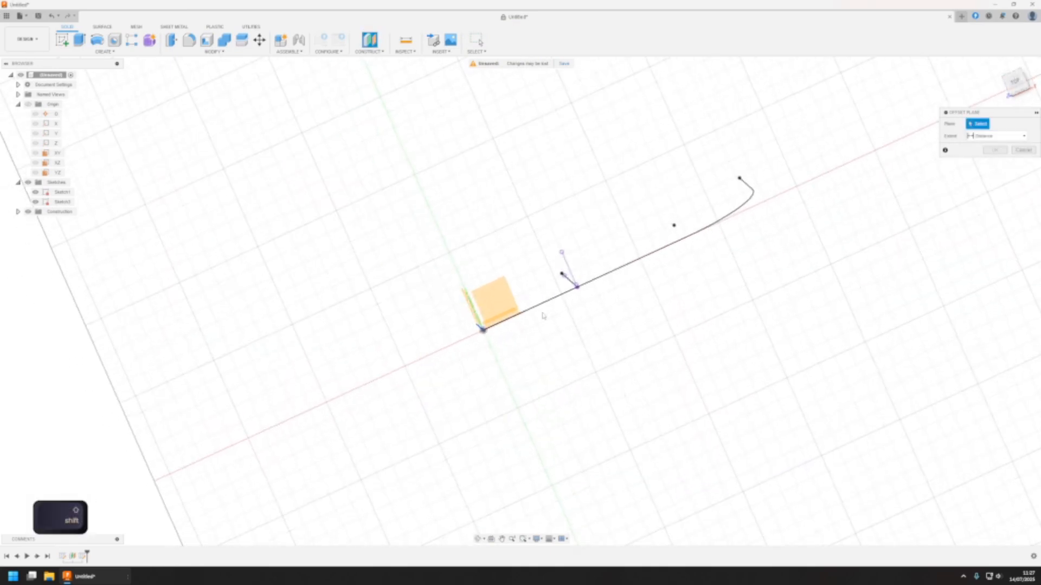
click(497, 299)
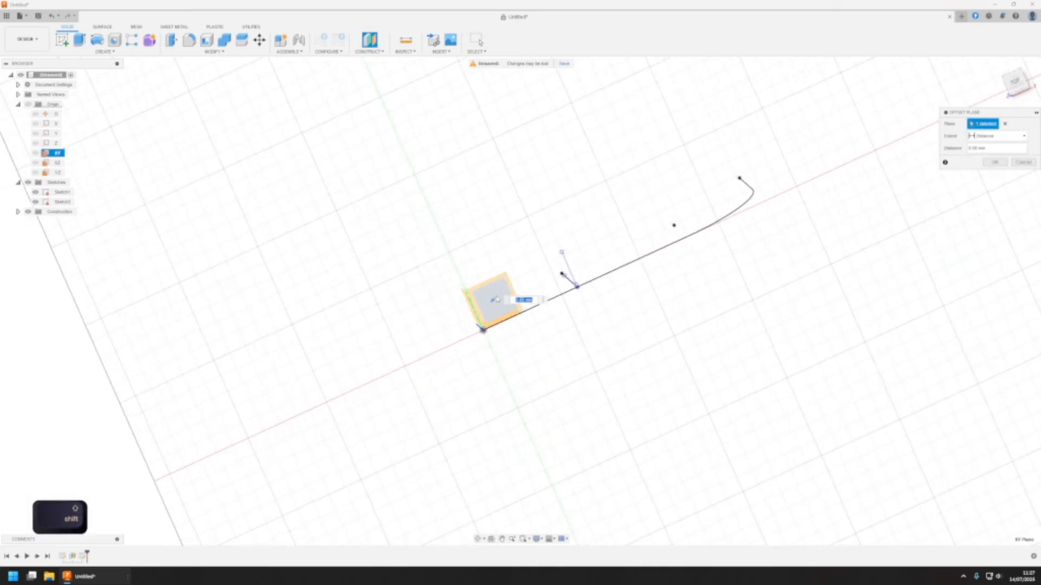
shift+middle_drag(559, 401, 529, 314)
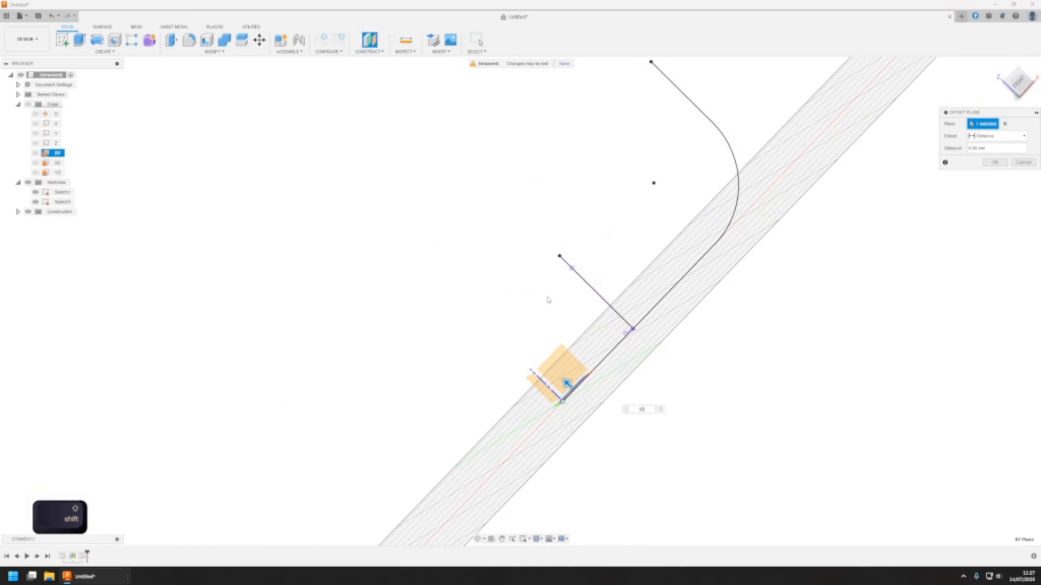
text(80)
key(Return)
Start a sketch on the new offset plane and draw a slanted line about 54 mm long from the main path's upright end
middle_drag(560, 281, 583, 288)
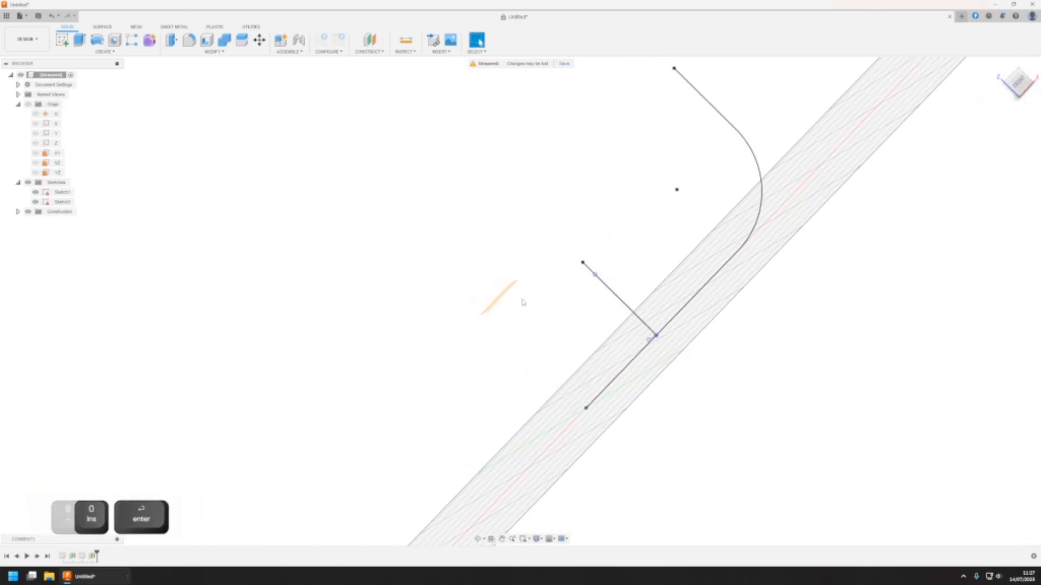
shift+middle_drag(522, 277, 554, 293)
click(546, 326)
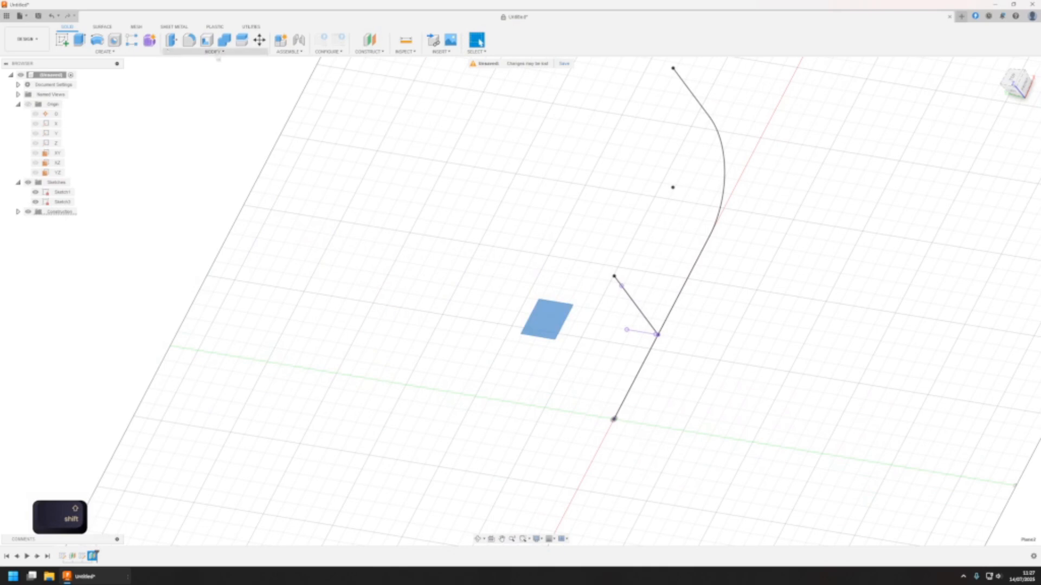
click(62, 39)
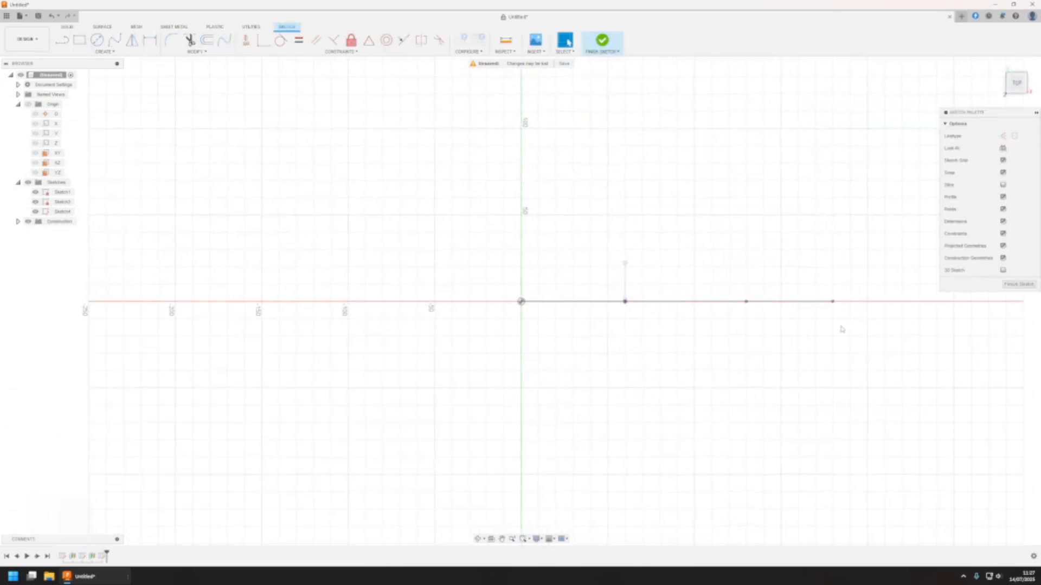
key(l)
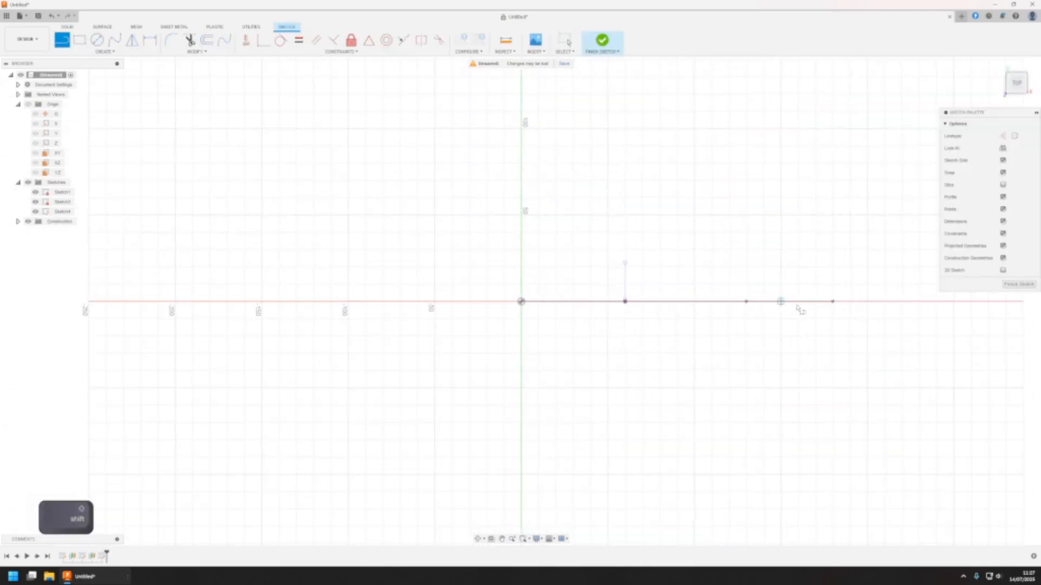
click(833, 301)
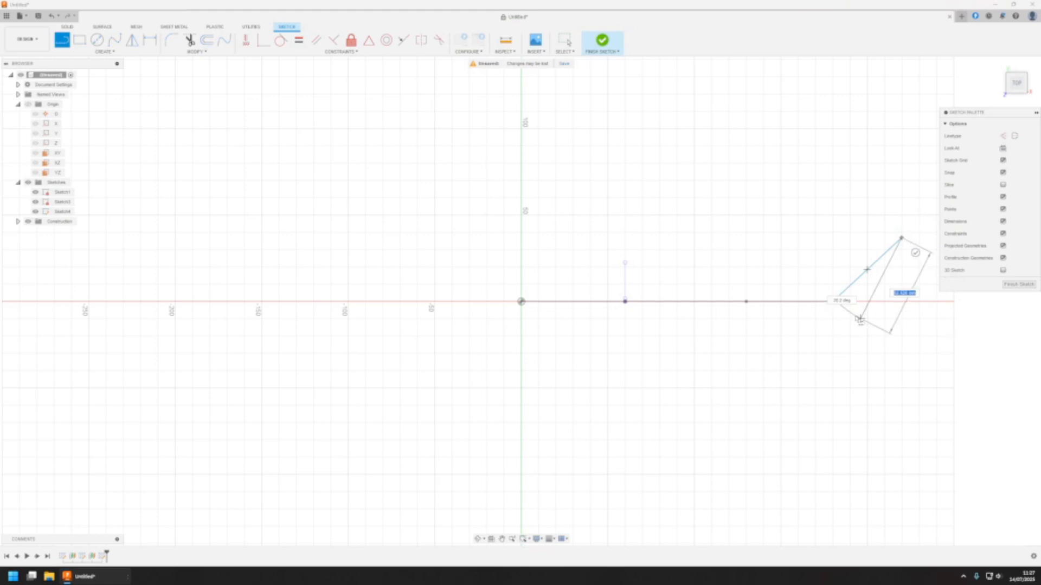
click(901, 238)
key(Escape)
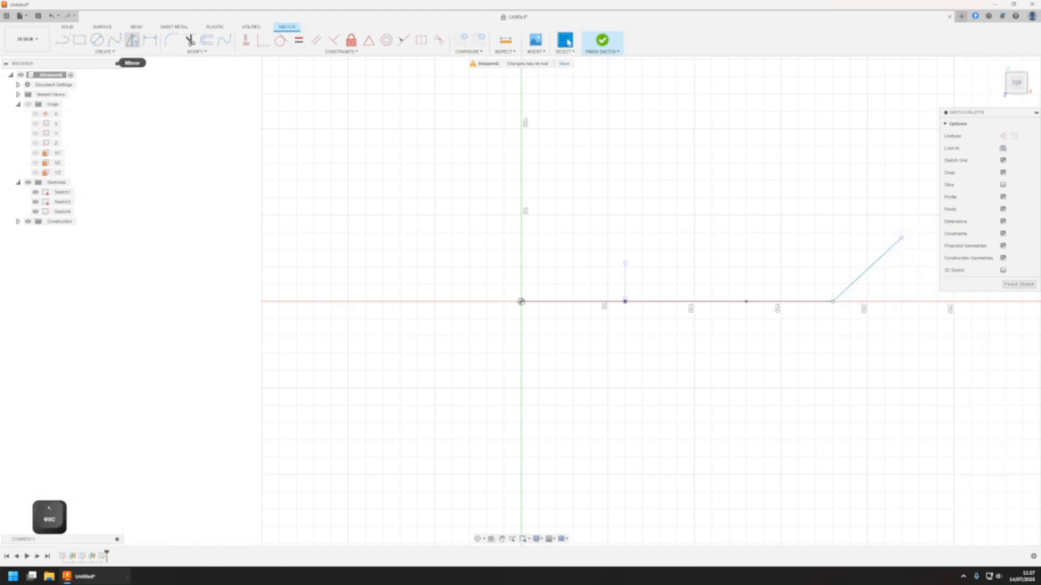
click(150, 39)
click(882, 253)
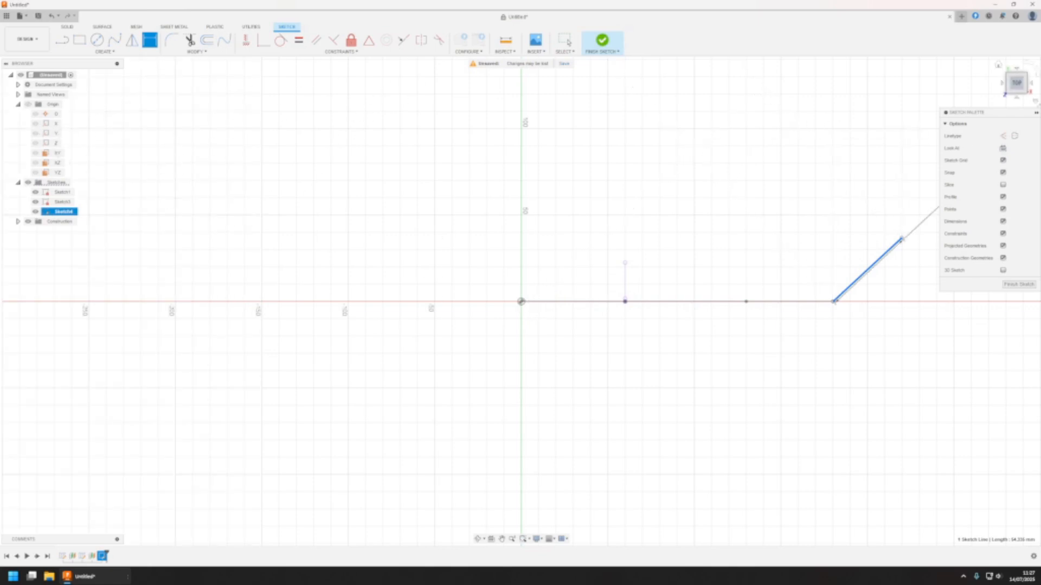
key(Escape)
key(Escape)
Try to dimension the angle between the slanted line and the origin's X axis, and delete that dimension
click(52, 124)
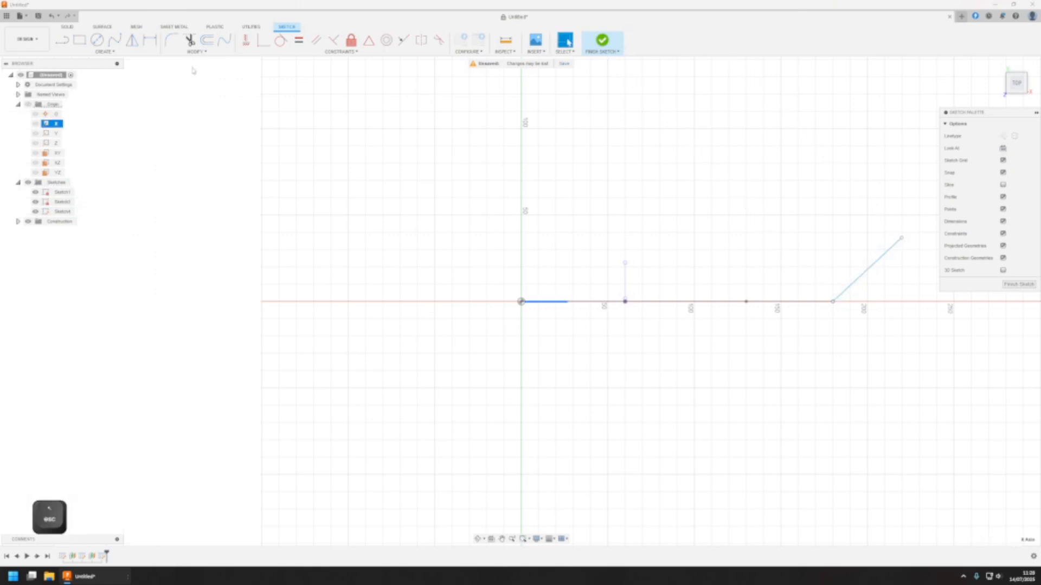
click(150, 40)
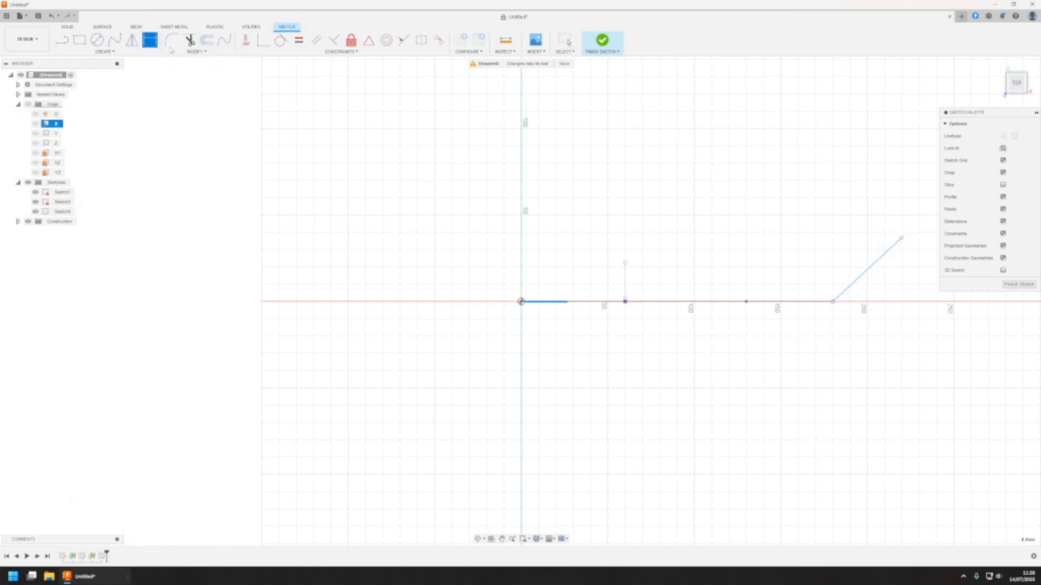
click(885, 255)
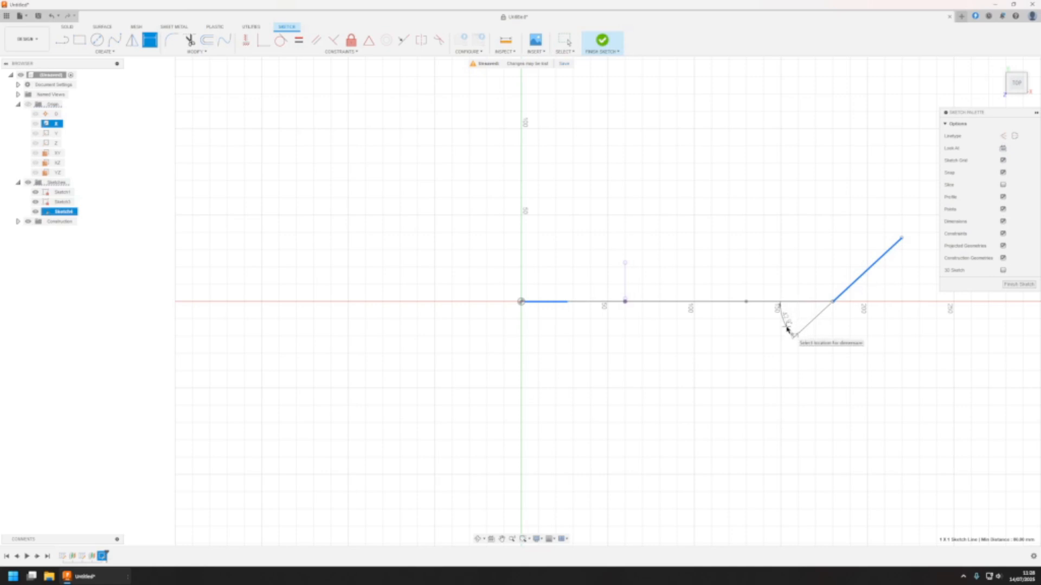
click(761, 338)
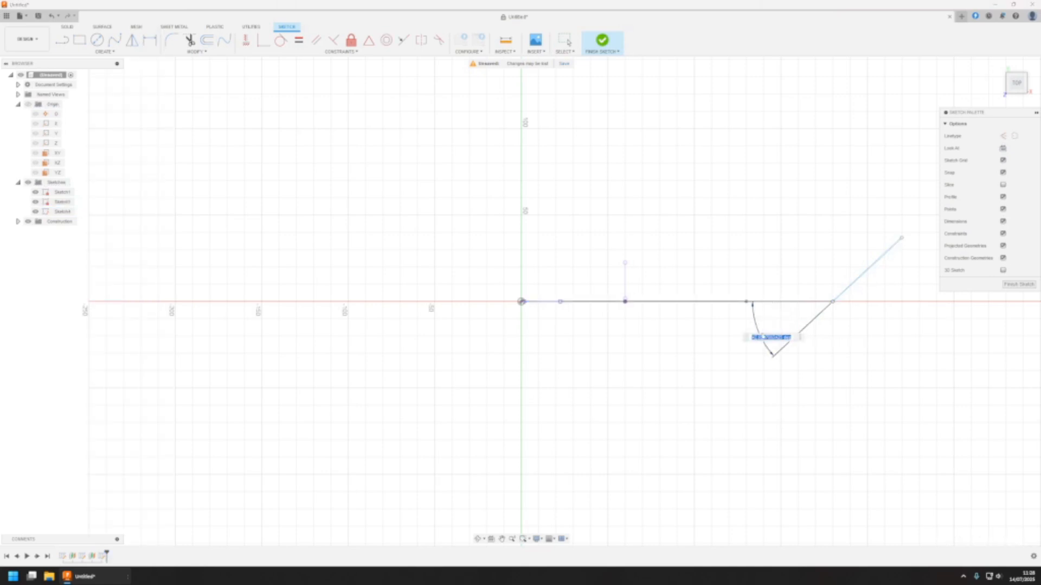
key(Escape)
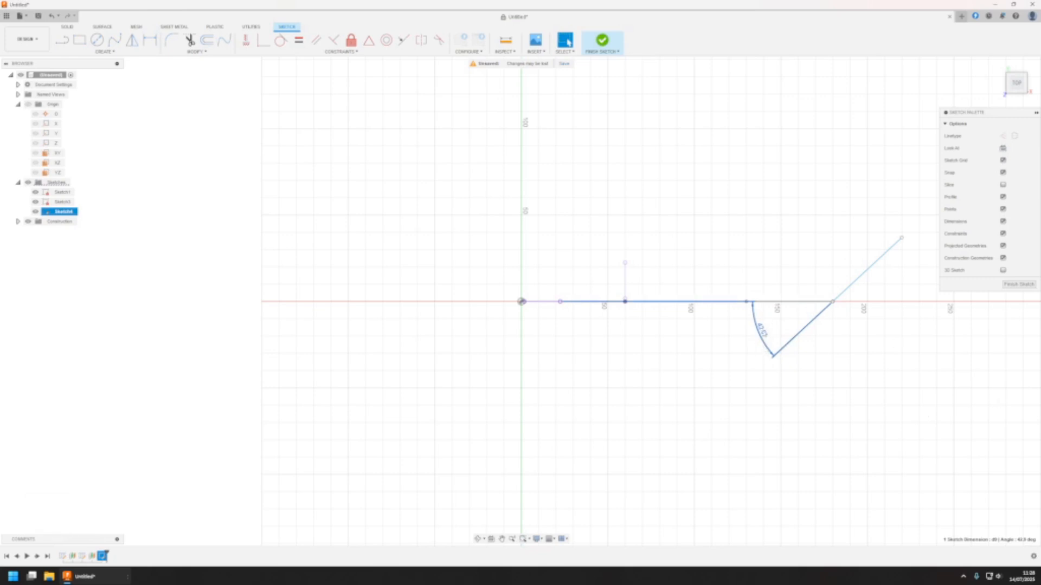
key(Delete)
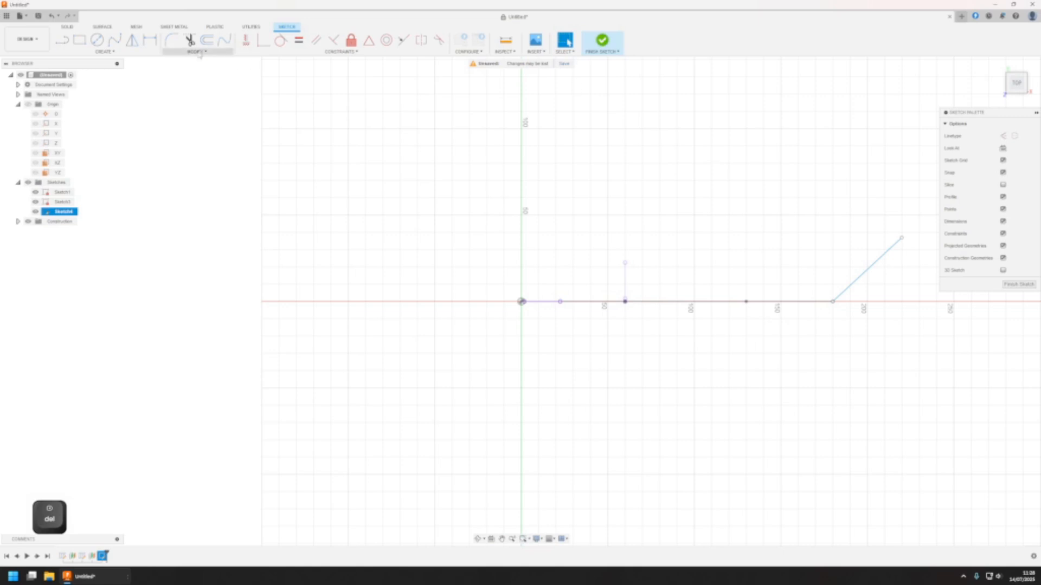
Dimension the slanted line at 90 degrees to the origin's Y axis
click(56, 134)
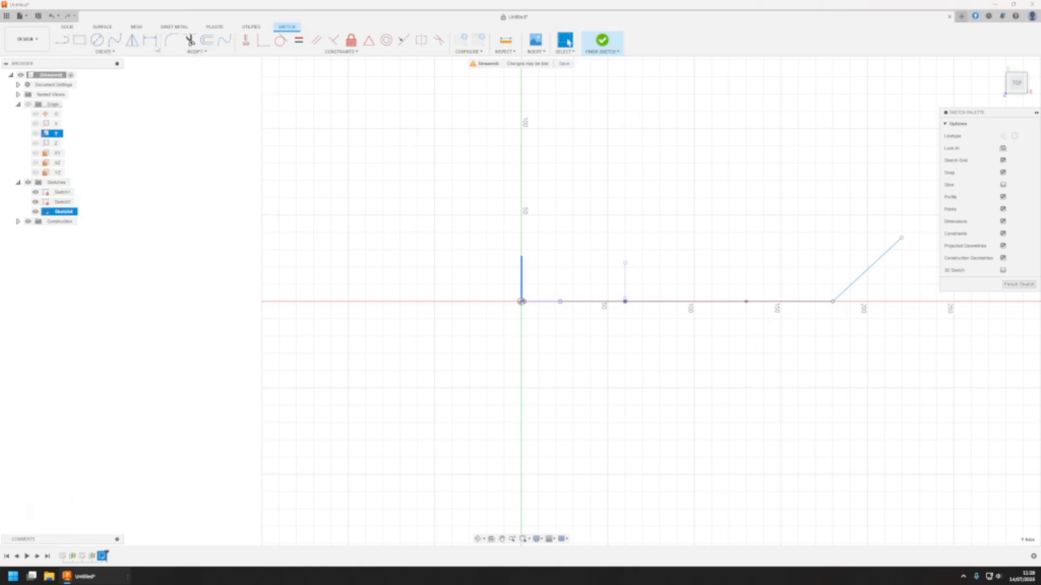
click(150, 39)
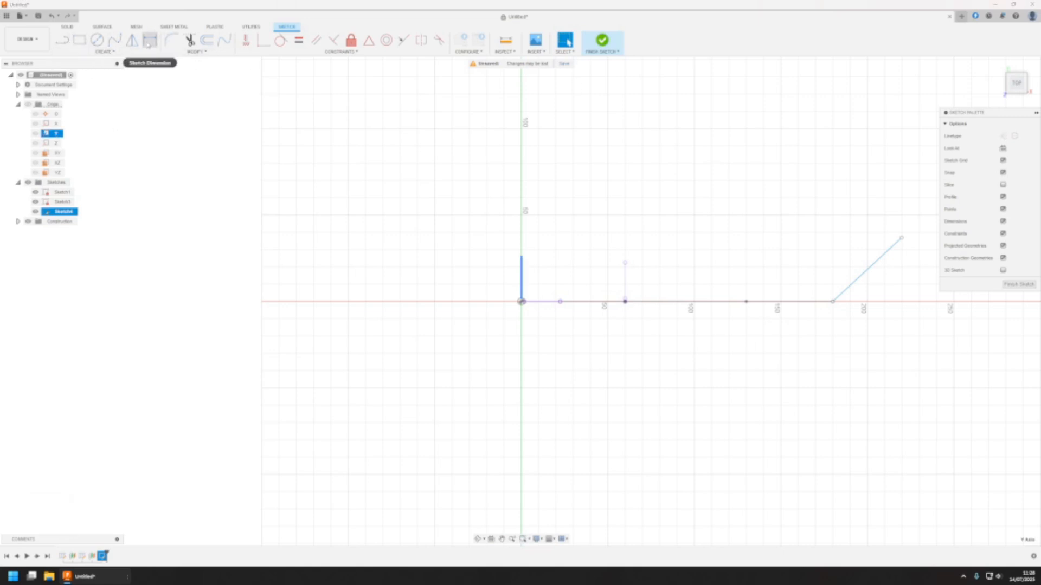
click(869, 267)
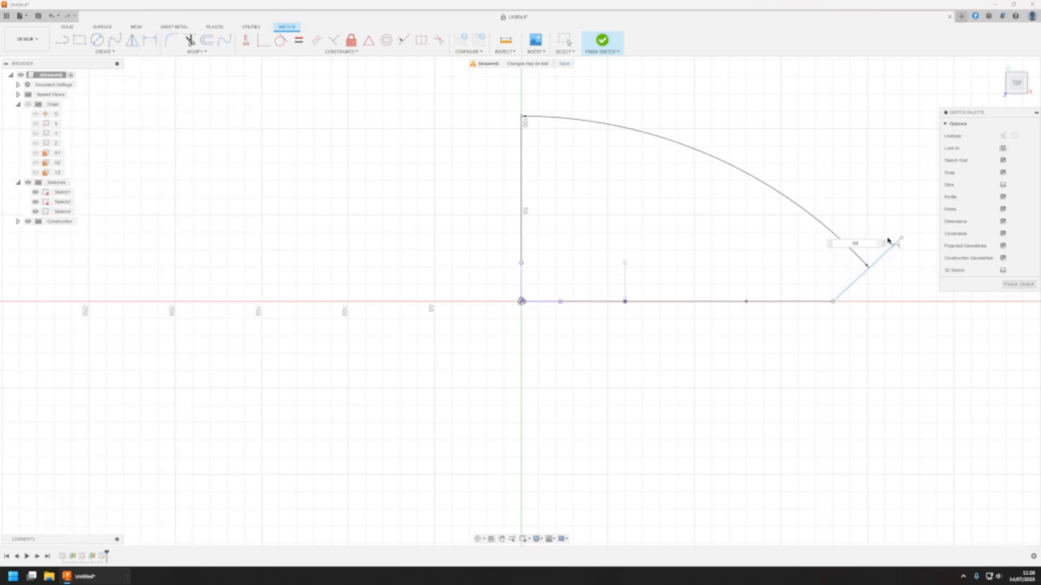
text(90)
key(Return)
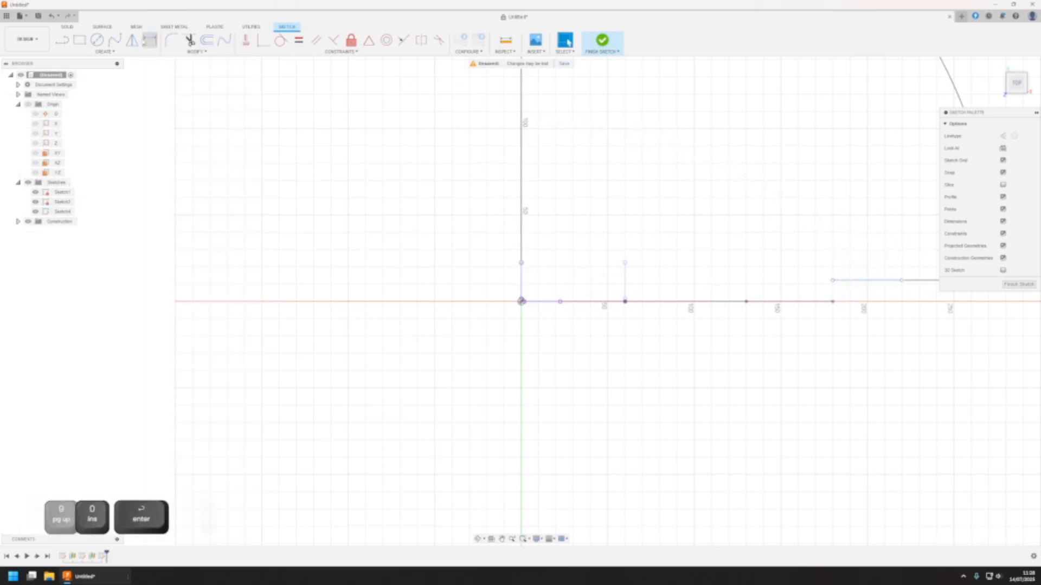
key(Escape)
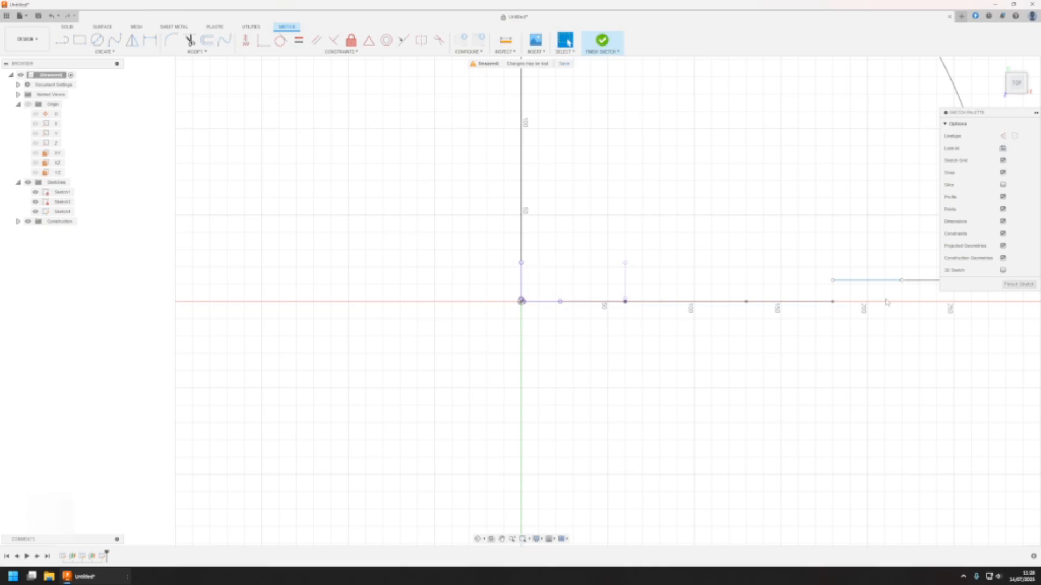
Pull the new line's start point away from the main path and try to apply a Coincident constraint to it
shift+middle_drag(846, 293, 839, 291)
middle_drag(744, 308, 720, 294)
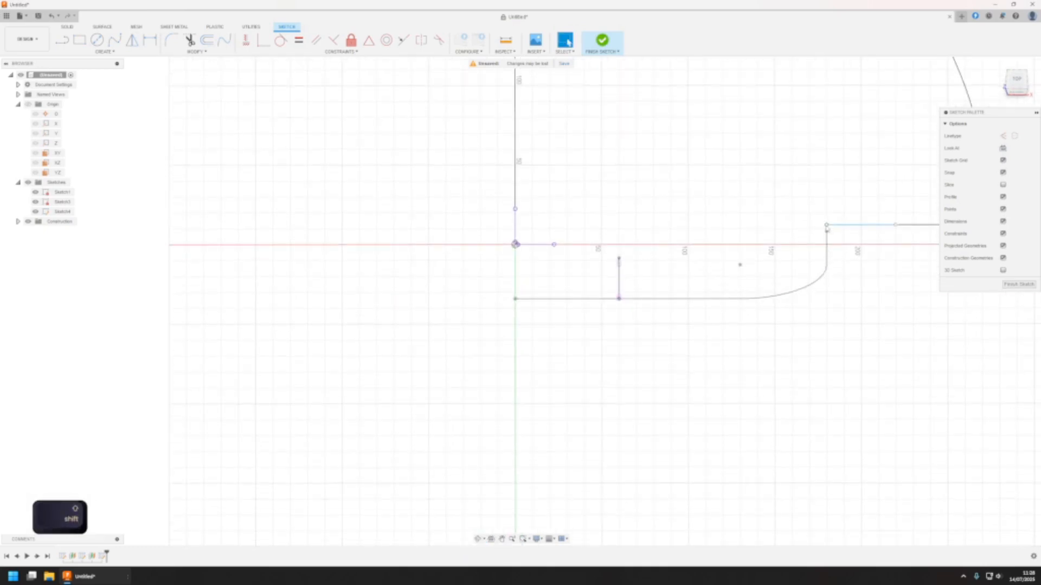
mouse_move(826, 225)
mouse_down()
mouse_move(850, 225)
mouse_move(775, 221)
mouse_move(785, 221)
mouse_up()
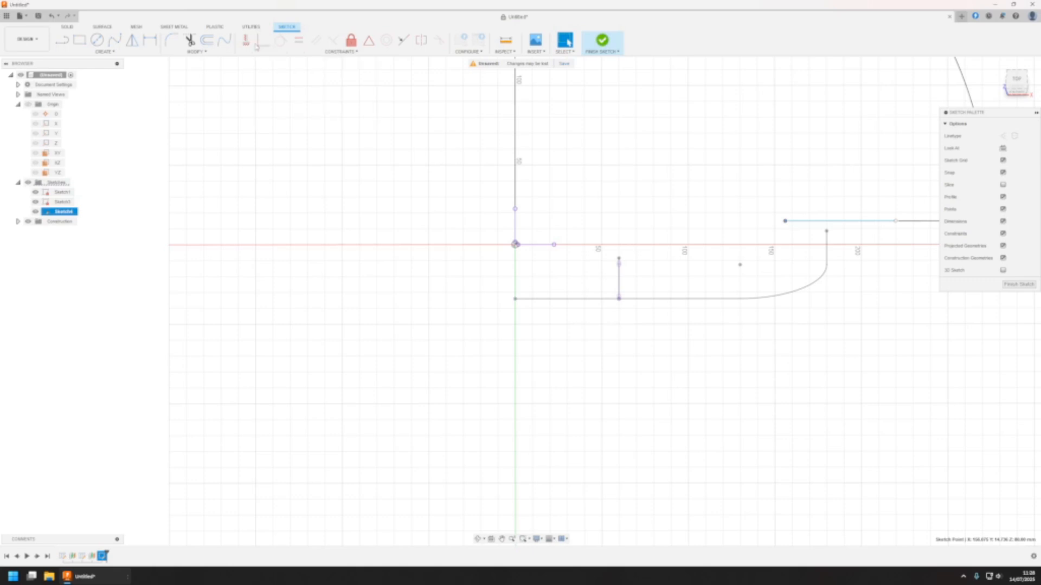
click(263, 42)
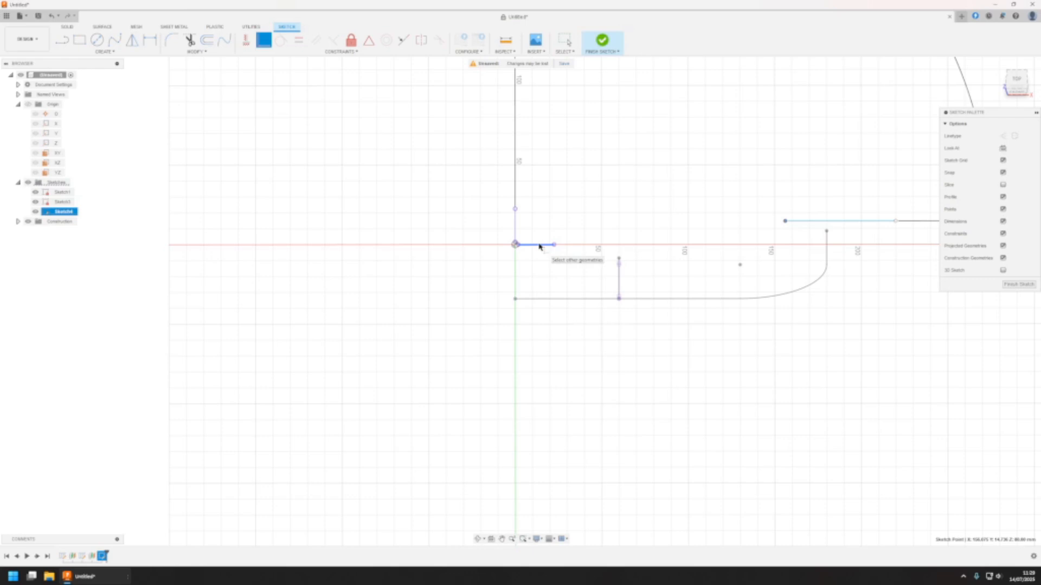
key(Escape)
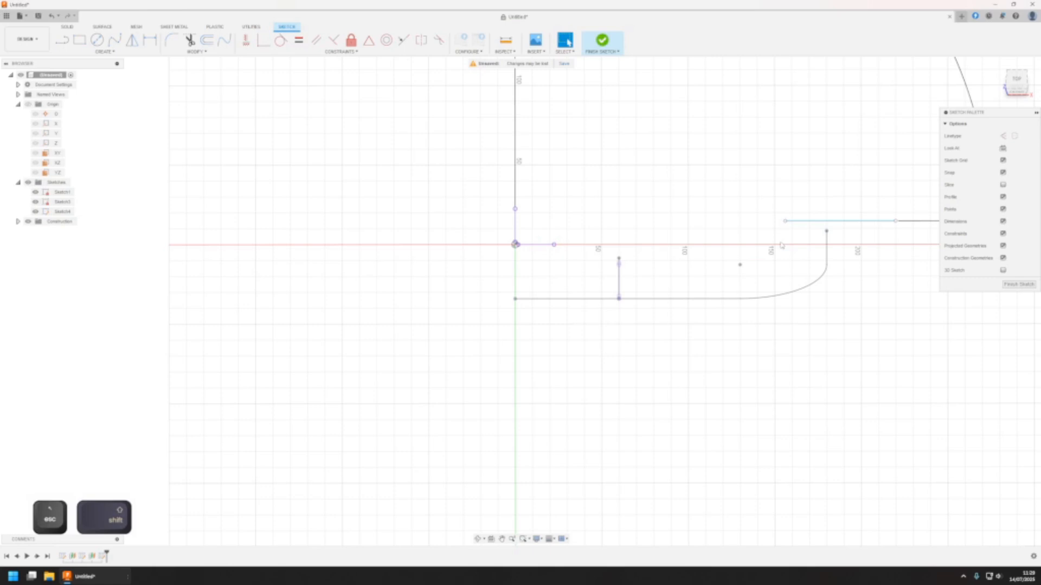
Use Intersect to bring the point where the main path's upright line crosses the sketch plane into the sketch
mouse_move(720, 233)
shift+middle_down()
mouse_move(723, 256)
mouse_move(769, 264)
shift+middle_up()
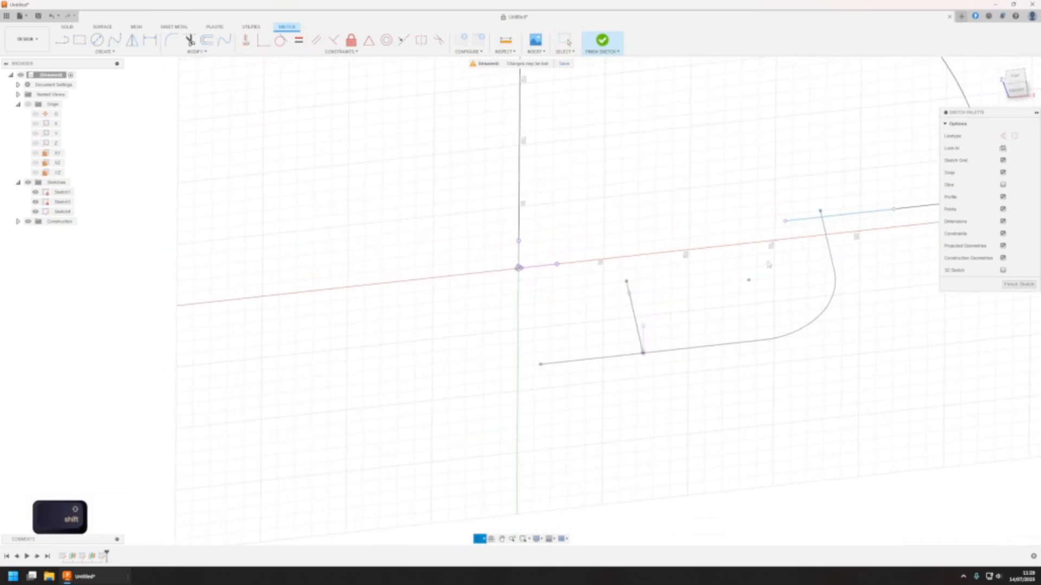
click(824, 229)
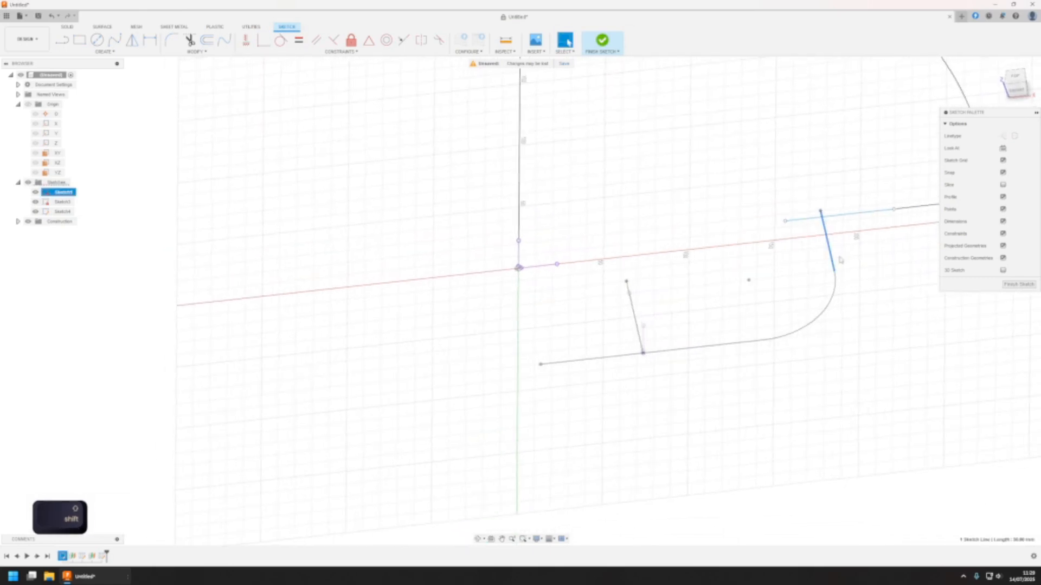
click(790, 298)
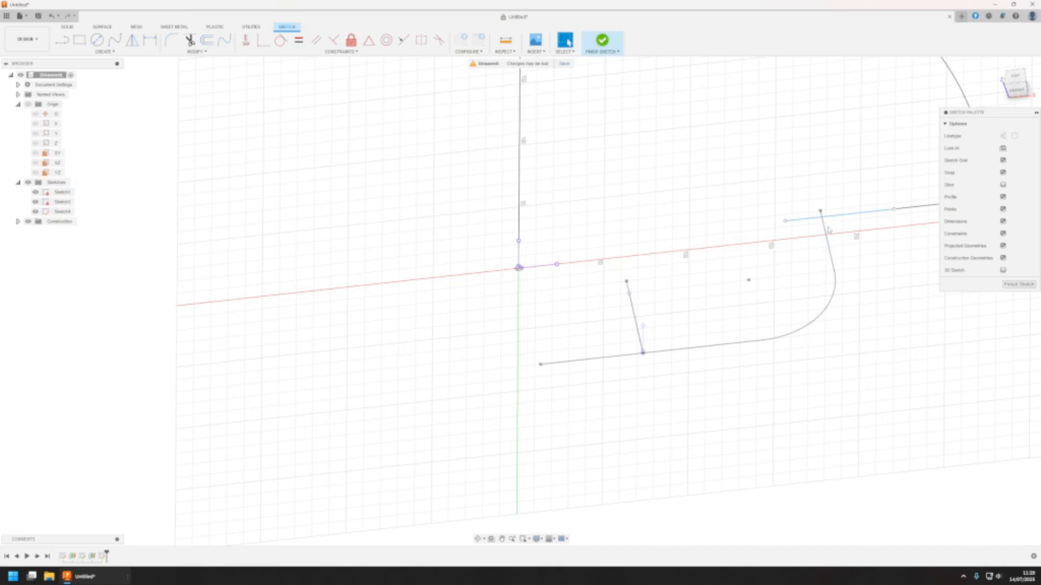
click(826, 229)
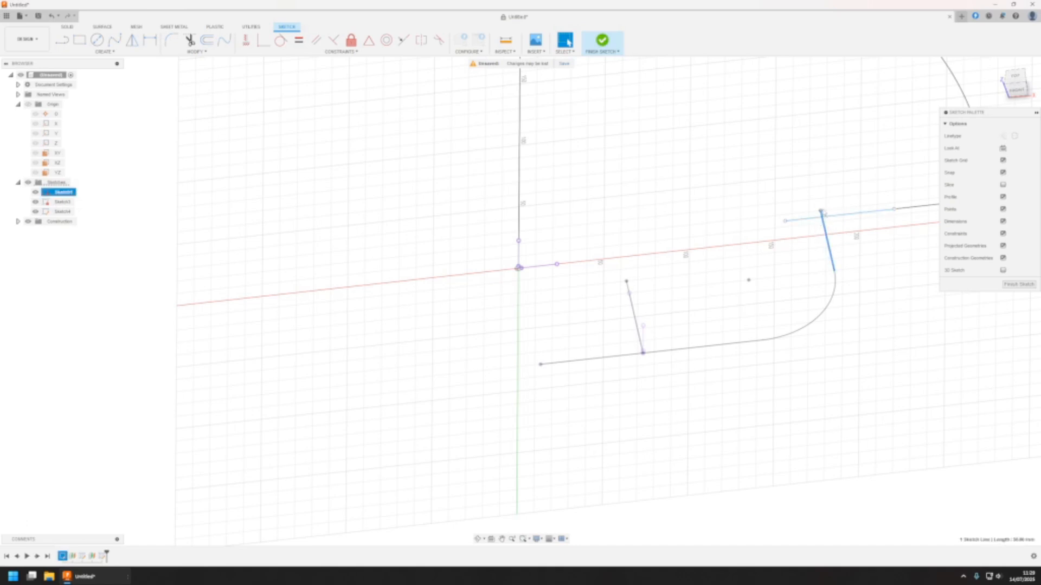
click(844, 274)
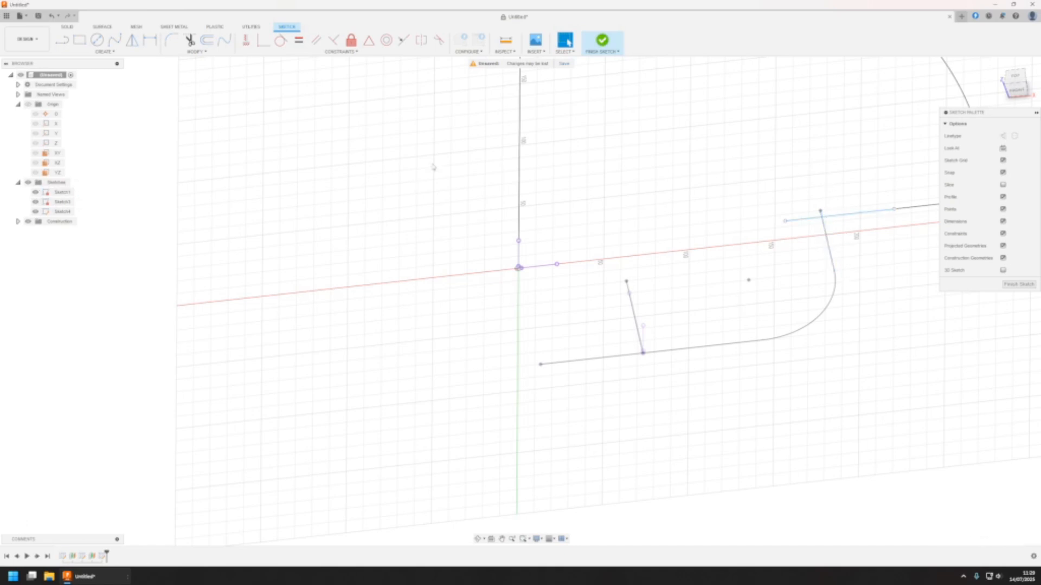
click(111, 52)
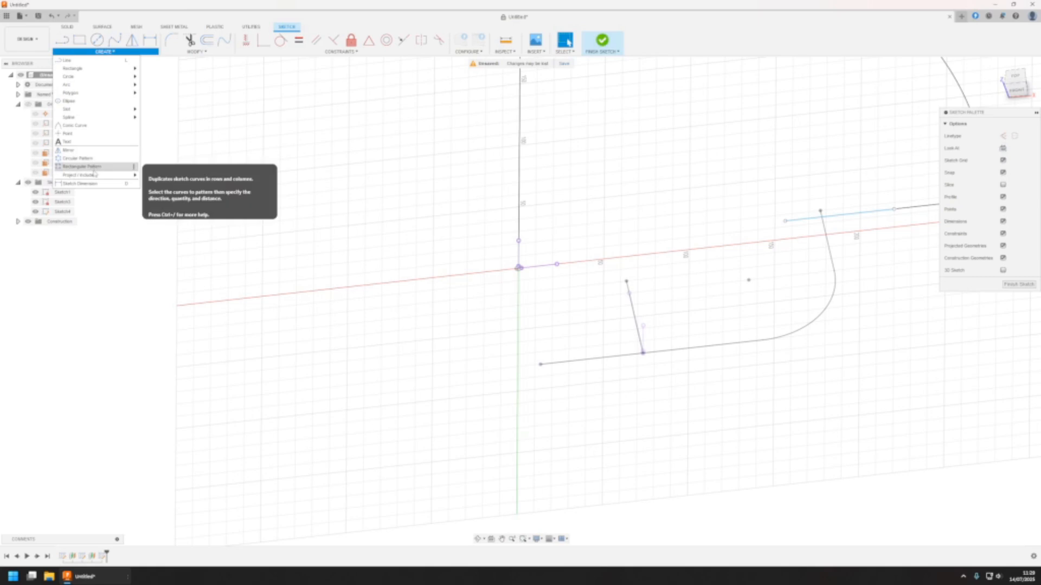
mouse_move(95, 175)
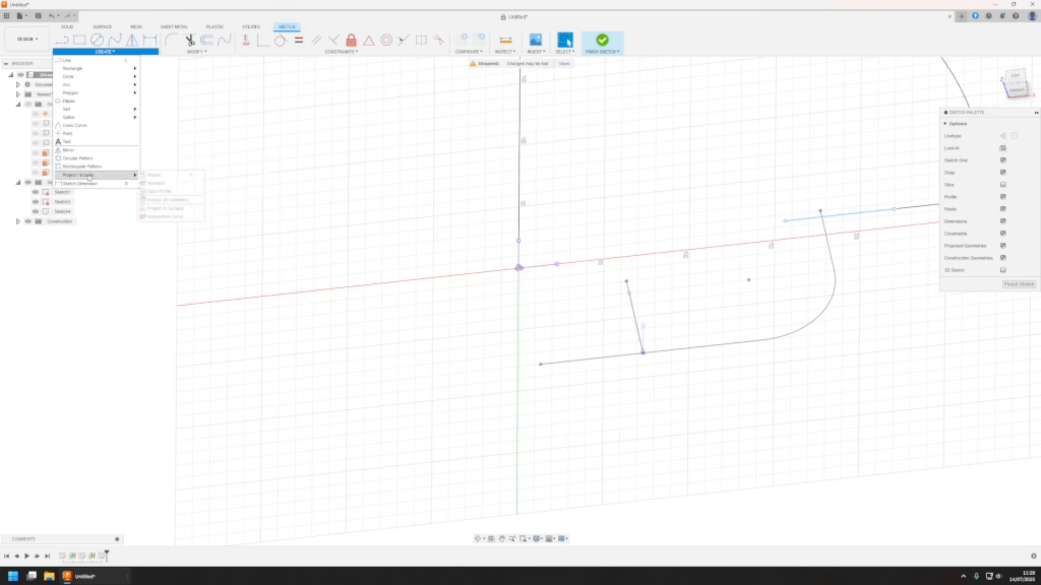
click(163, 184)
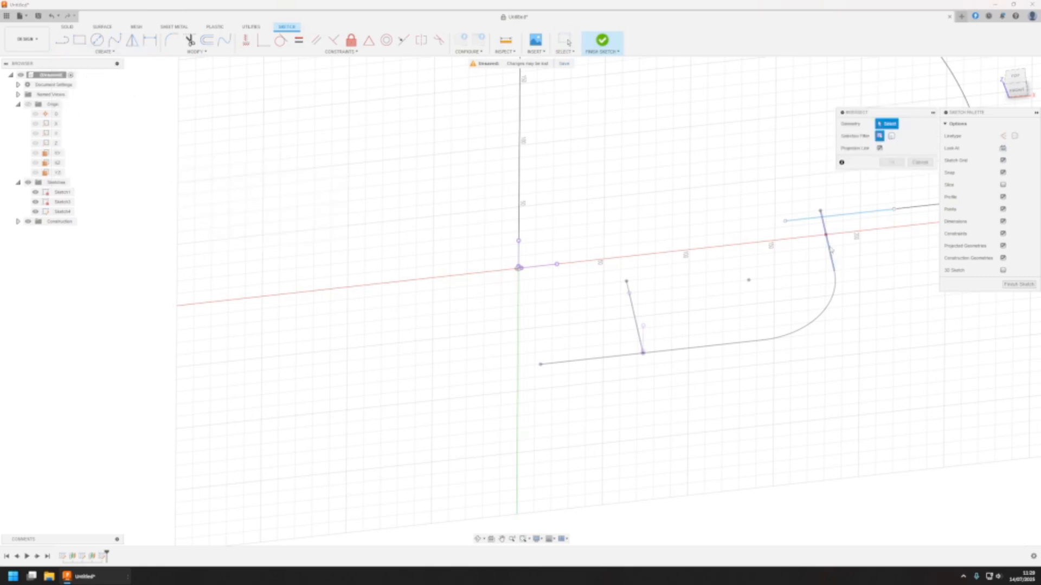
click(832, 253)
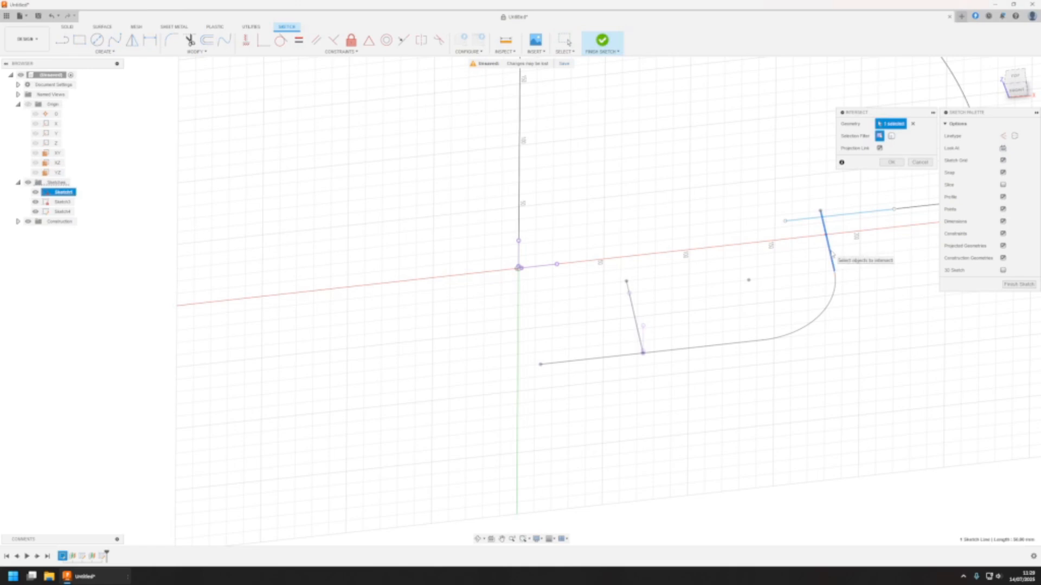
click(892, 162)
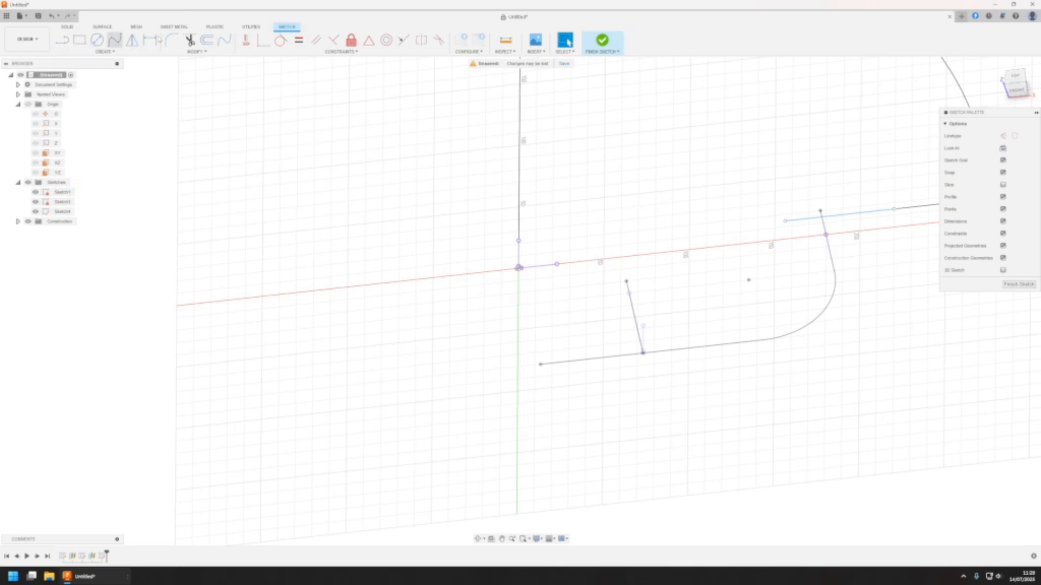
Constrain the new line's start point coincident with the intersection point on the main path's upright line
click(263, 41)
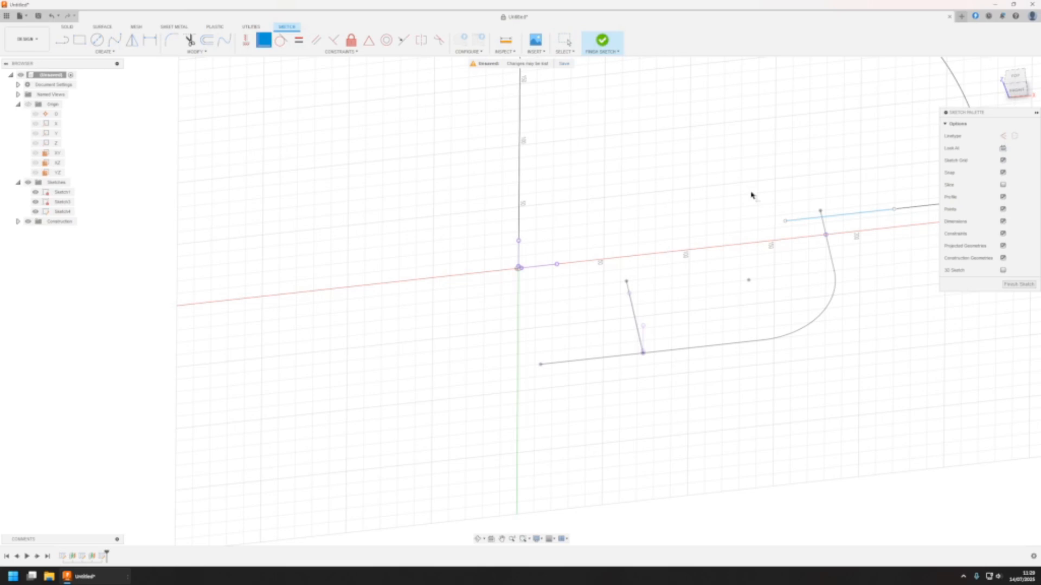
click(789, 226)
click(826, 235)
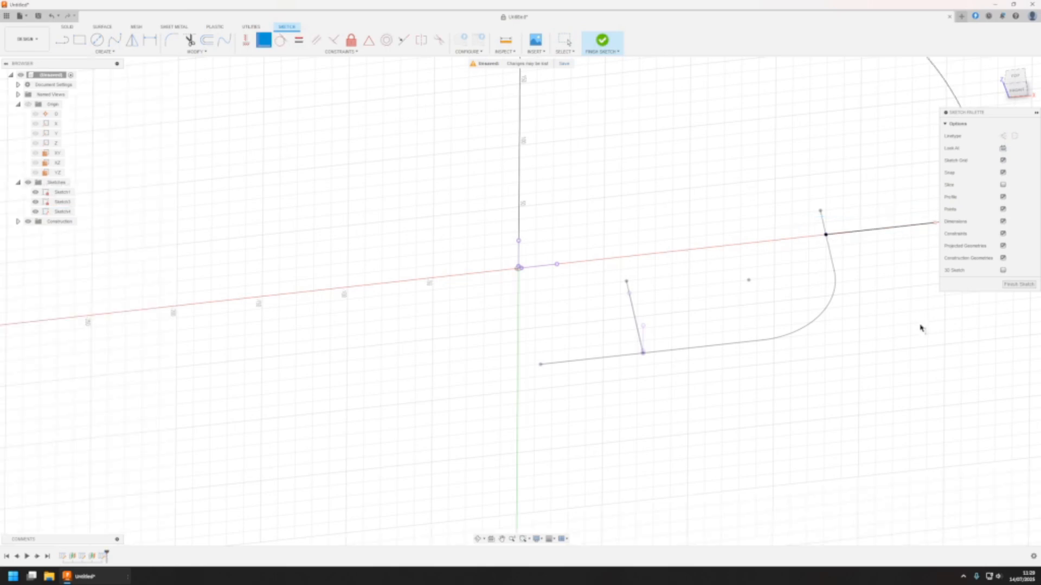
middle_drag(845, 278, 696, 282)
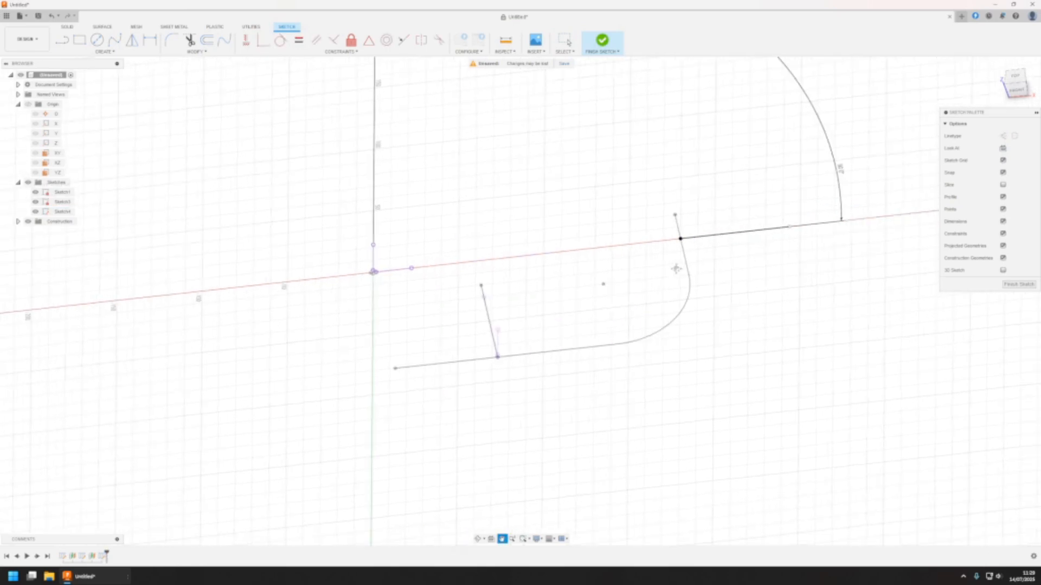
Dimension the branch line on the main path's upright section at 50 mm long and finish the sketch
click(150, 39)
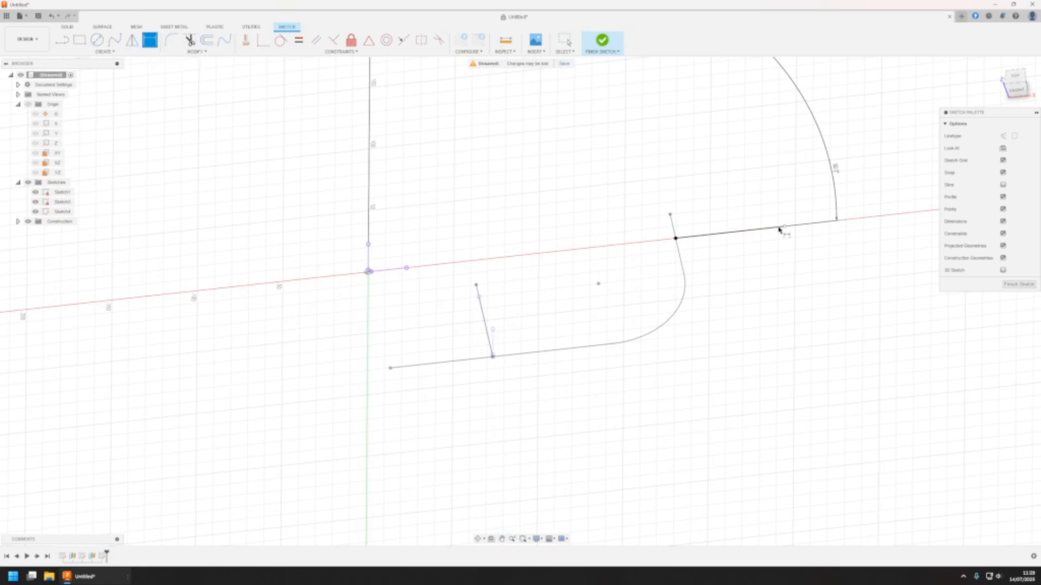
click(728, 235)
click(733, 262)
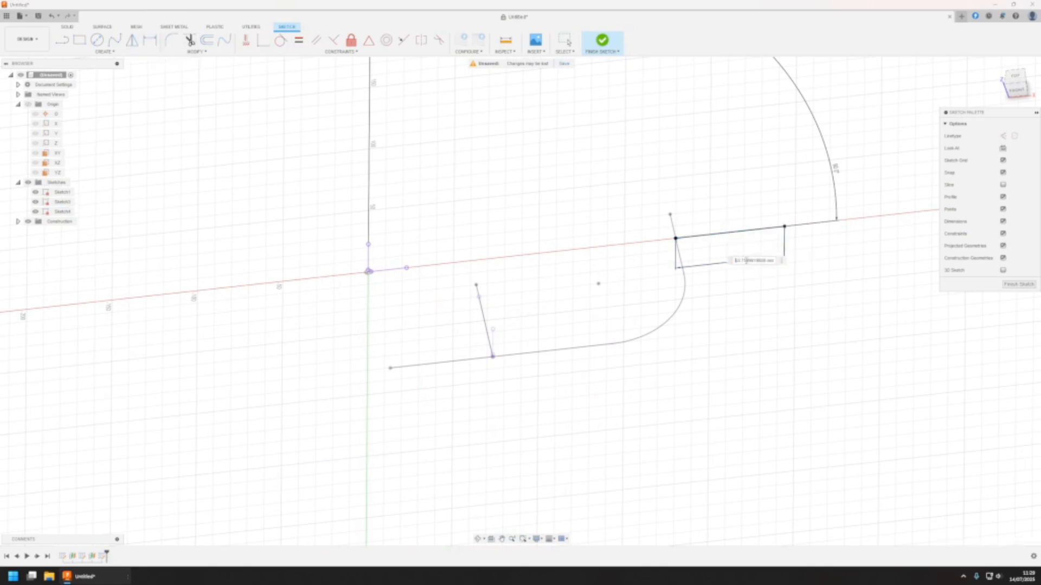
text(50)
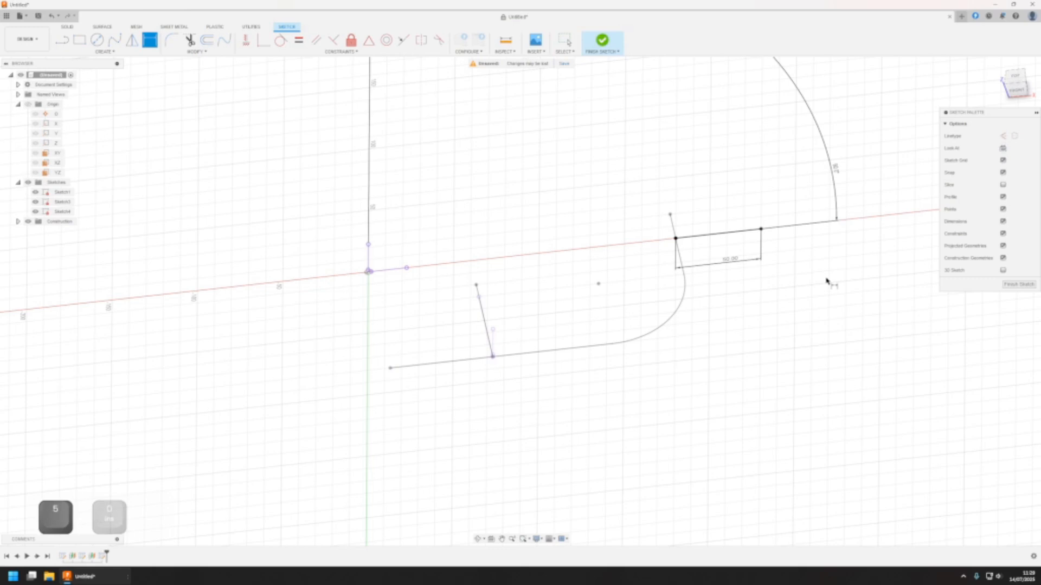
key(Return)
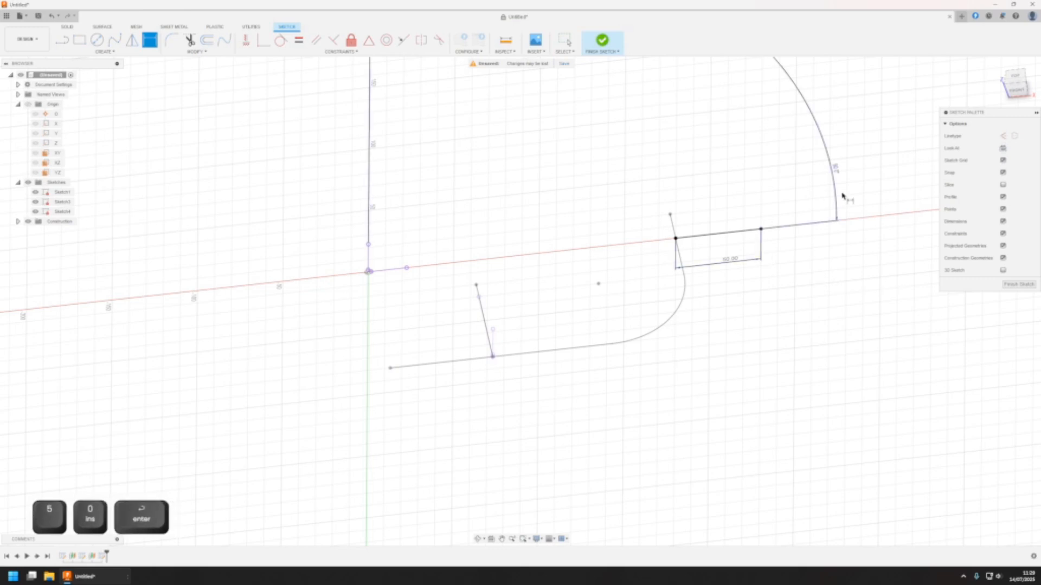
click(1019, 284)
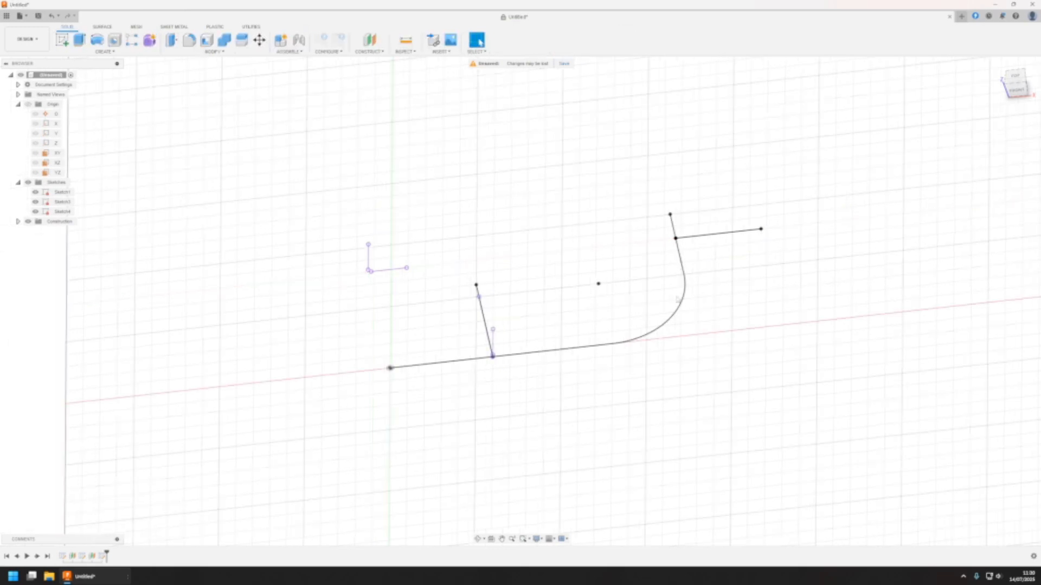
Start a new sketch on the YZ plane and draw a circle about 72 mm in diameter centred on the origin
mouse_move(554, 383)
middle_down()
mouse_move(556, 374)
mouse_move(532, 404)
mouse_move(548, 325)
mouse_move(539, 325)
mouse_move(535, 356)
mouse_move(554, 368)
middle_up()
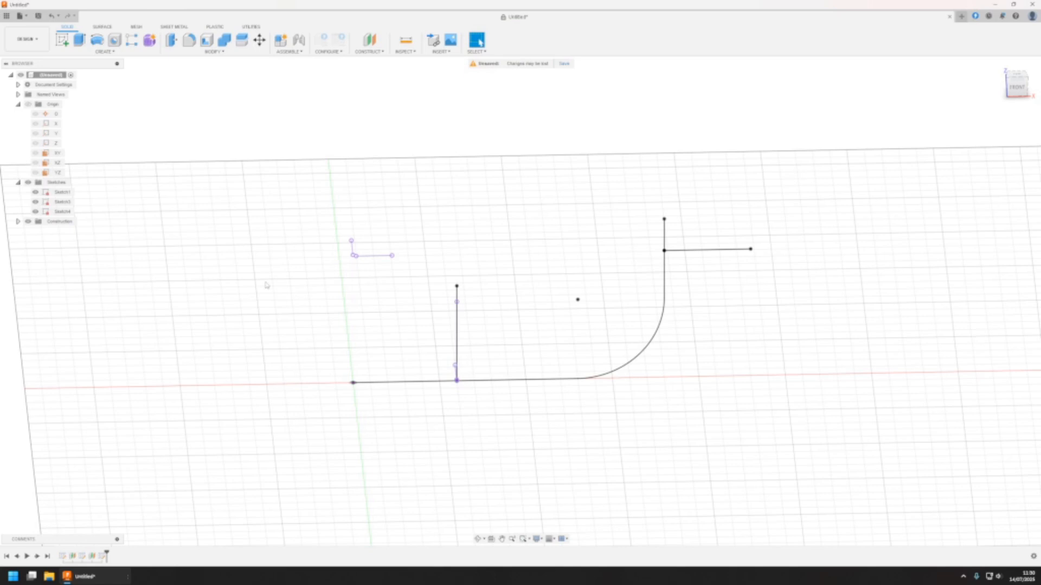
click(62, 40)
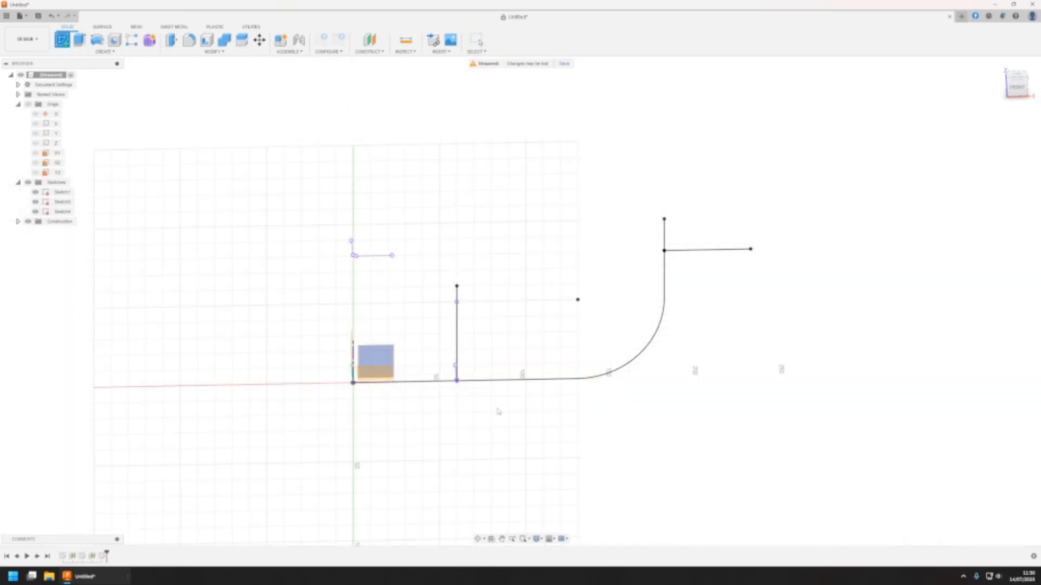
shift+middle_drag(505, 406, 551, 391)
click(481, 350)
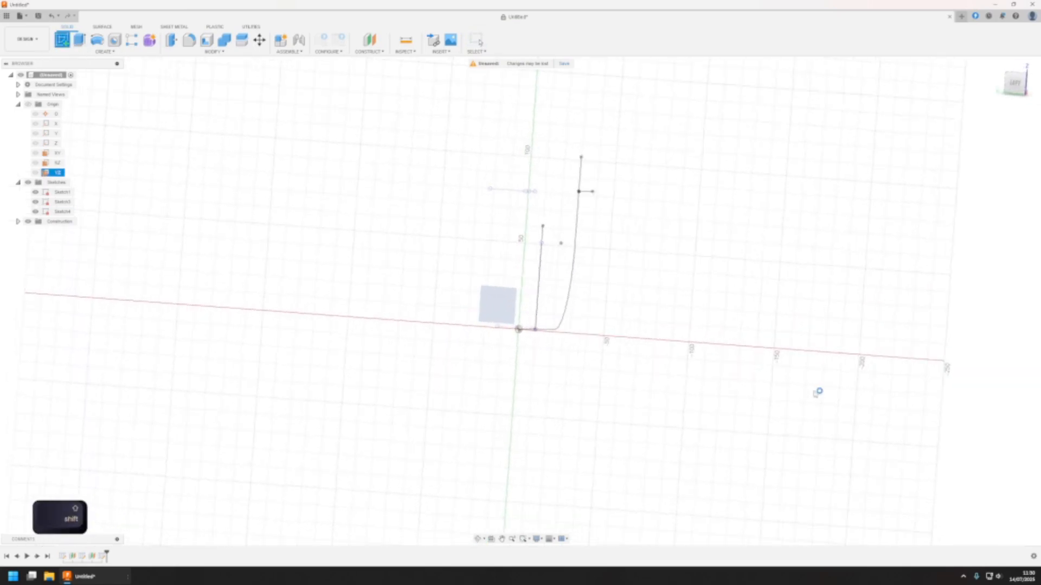
click(97, 40)
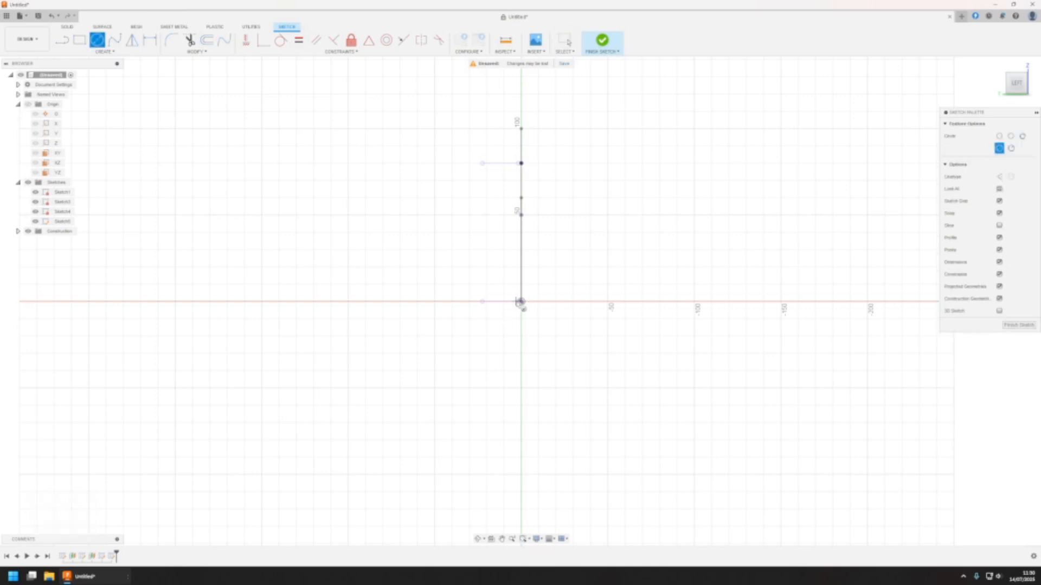
click(521, 301)
click(580, 281)
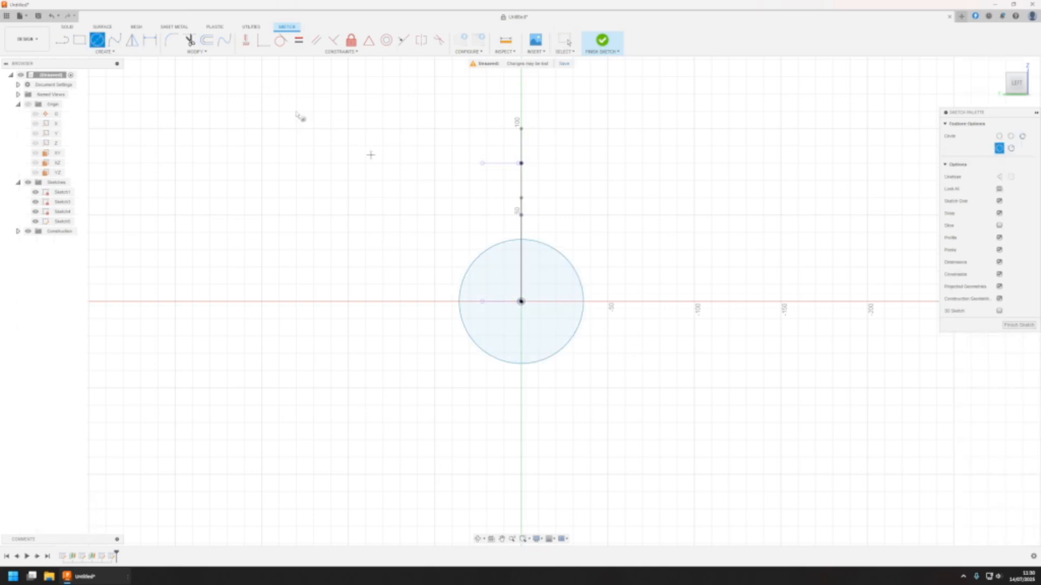
Set the circle's diameter to 40 mm and finish the sketch
click(150, 39)
click(551, 246)
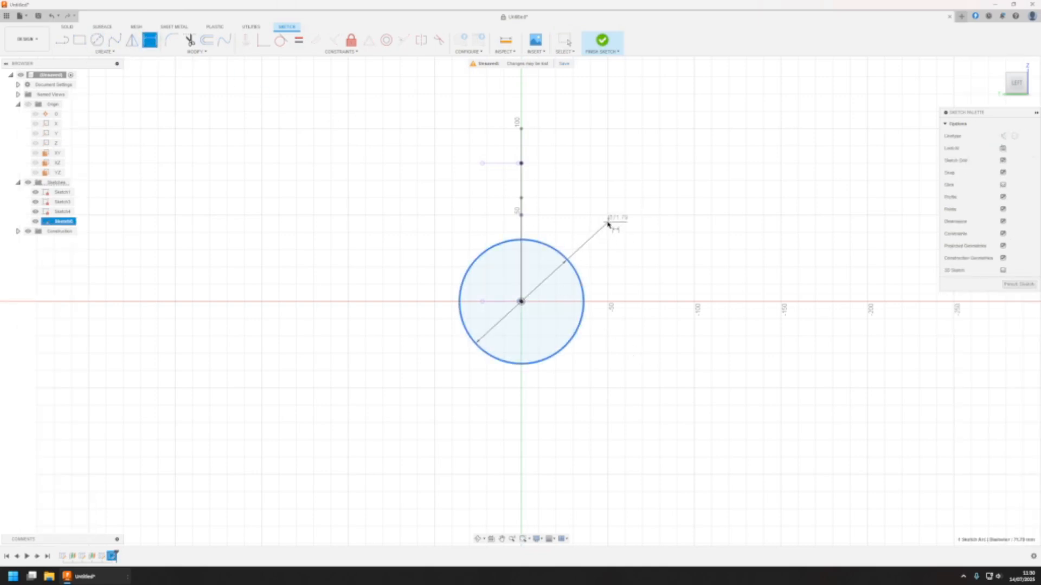
click(608, 223)
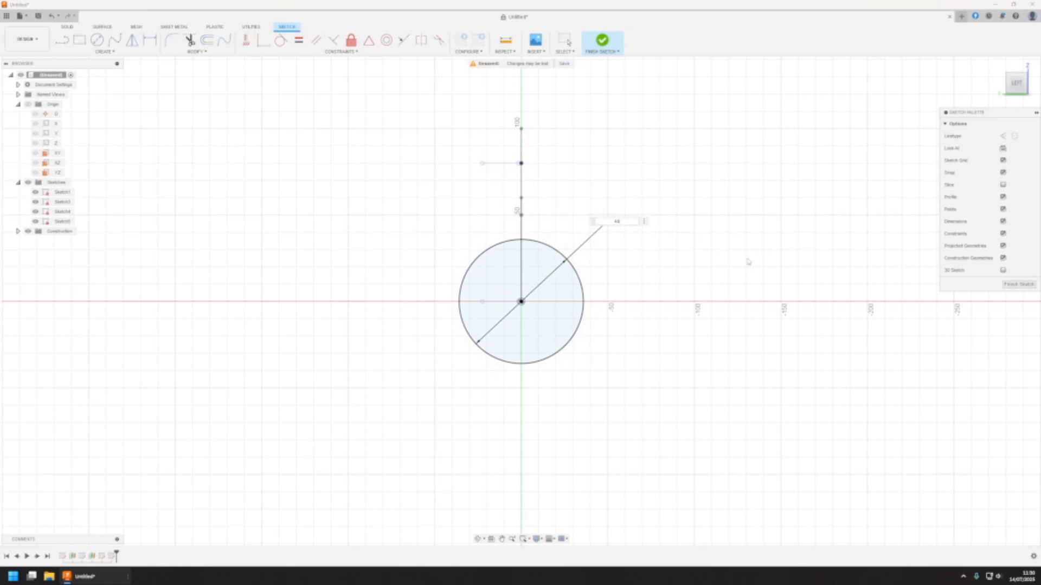
text(40)
key(Return)
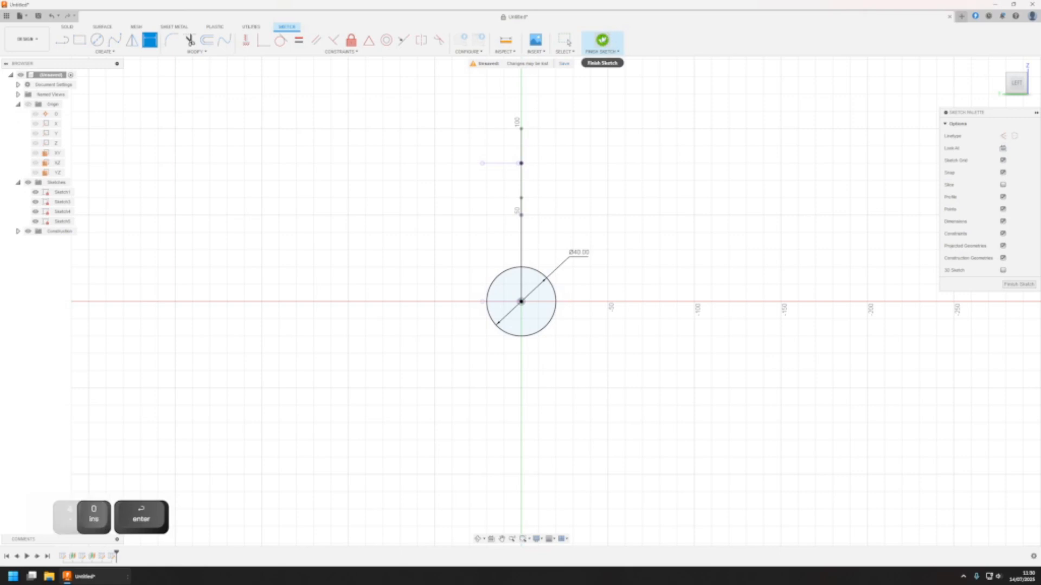
click(603, 39)
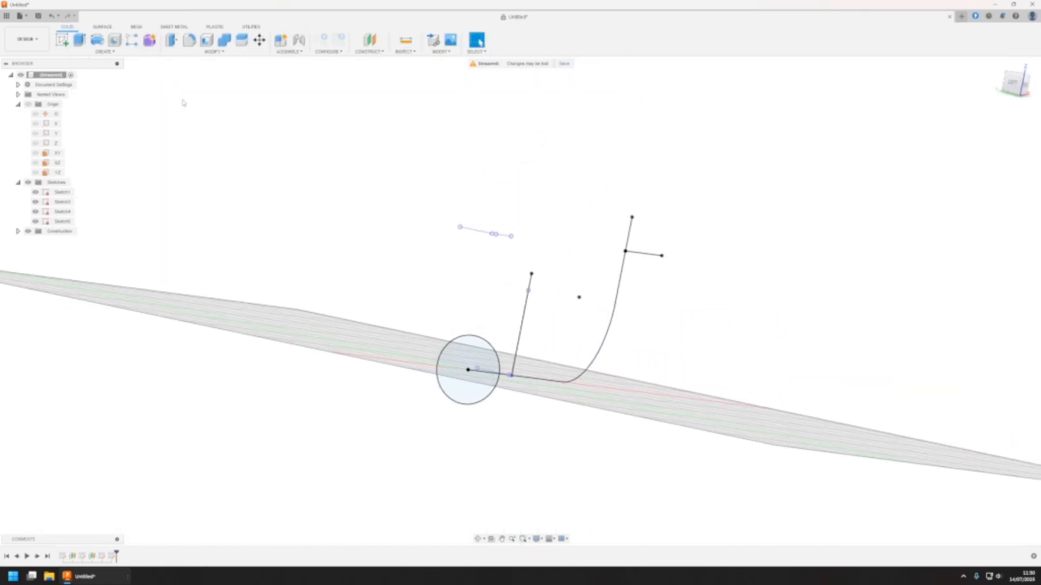
Sweep the 40 mm circle along the whole main path as a new body, with perpendicular orientation and chain selection
shift+middle_drag(589, 270, 448, 373)
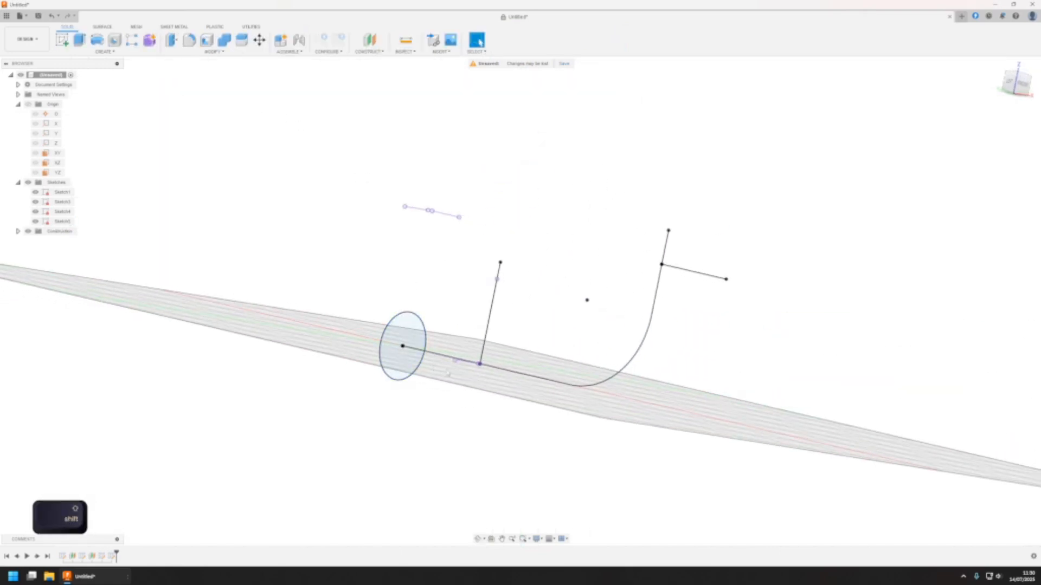
click(505, 374)
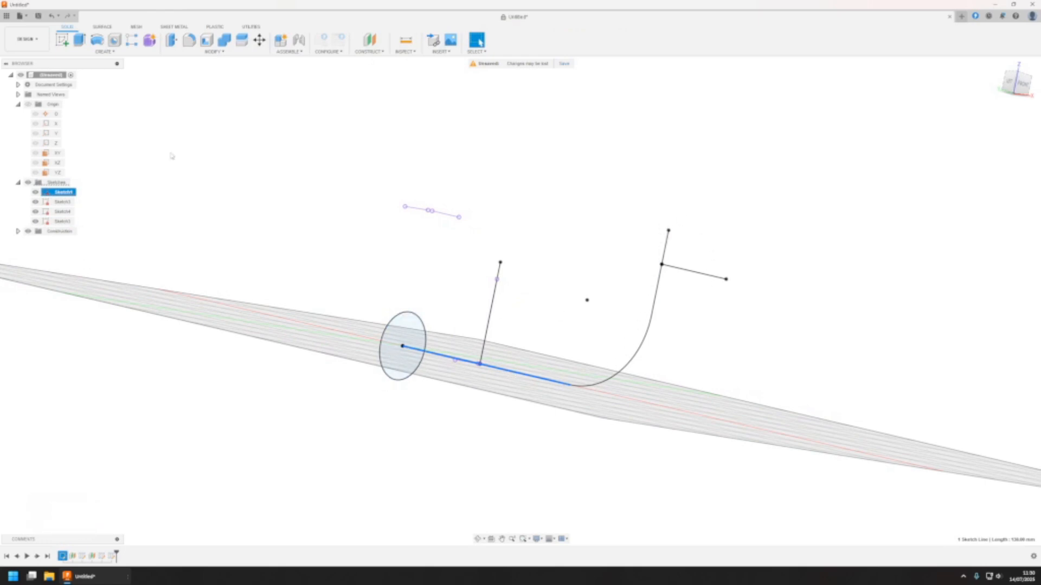
click(271, 133)
click(105, 51)
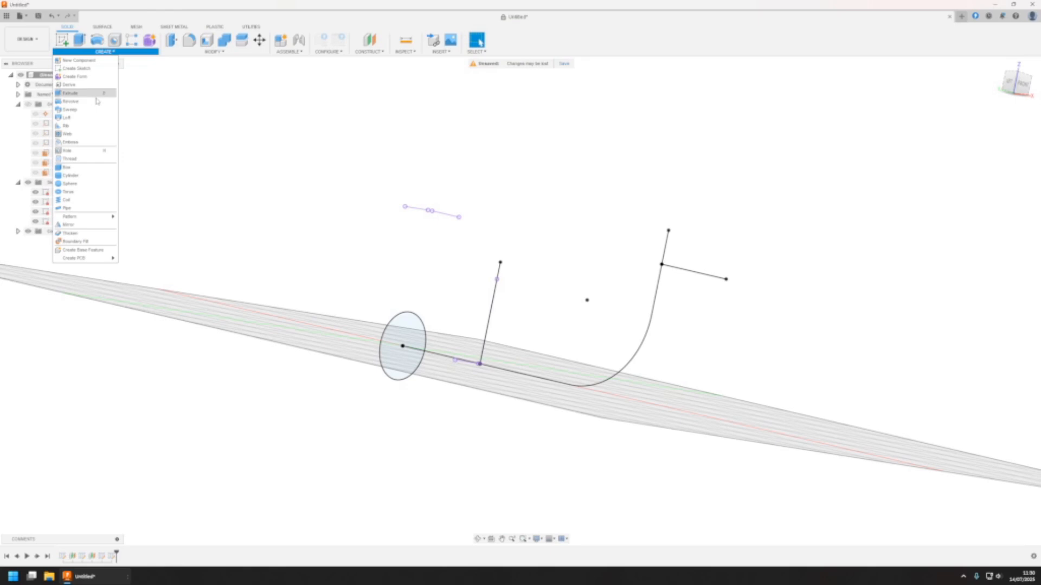
click(70, 109)
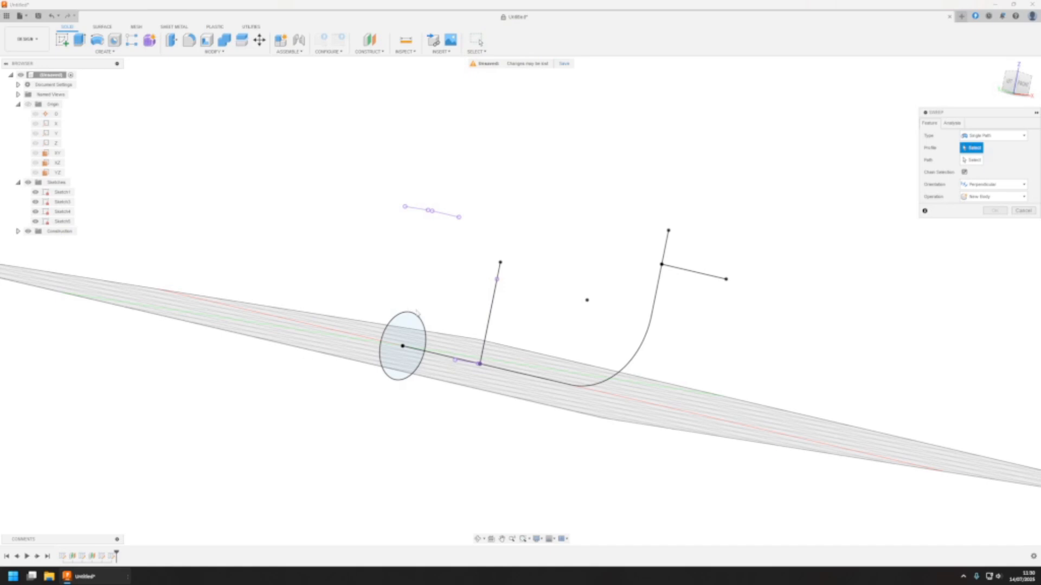
click(415, 324)
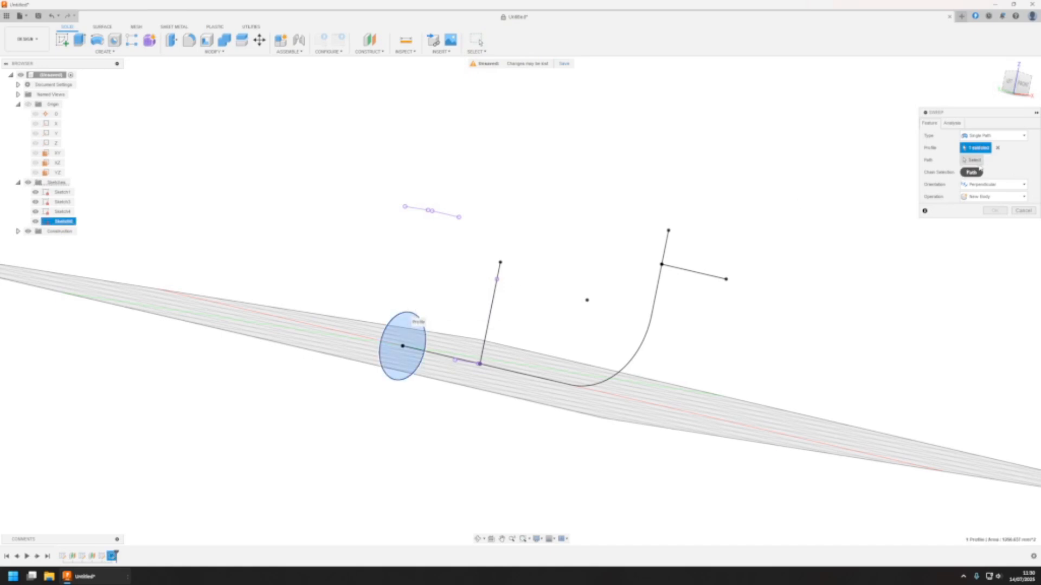
click(642, 304)
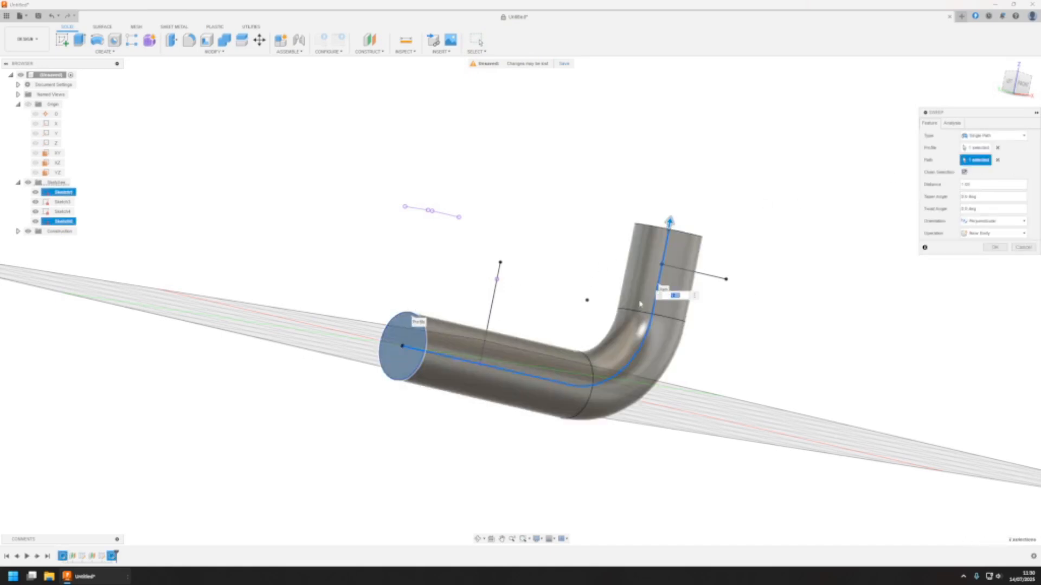
click(987, 247)
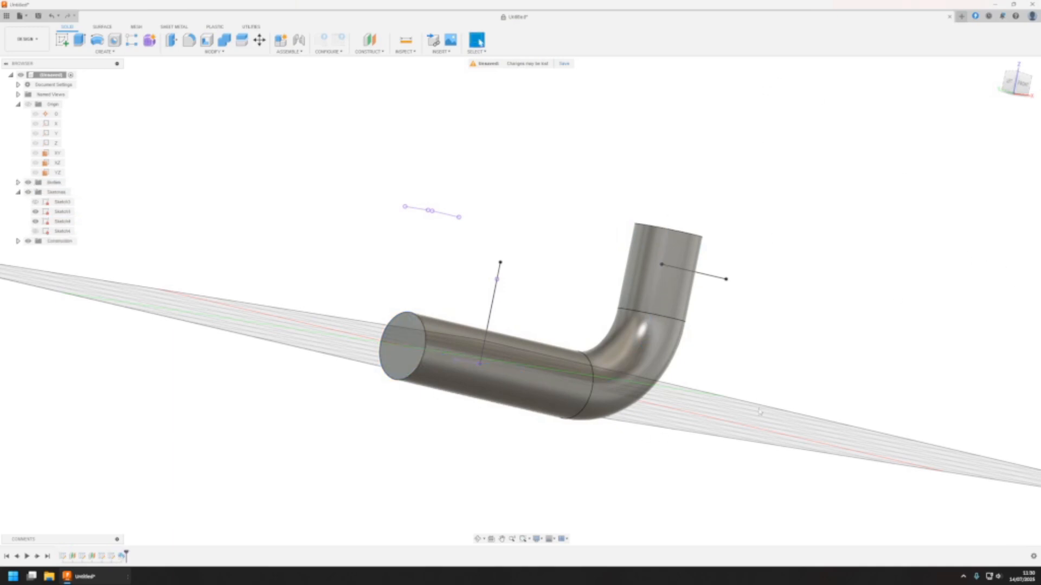
Inspect the two branch lines sticking out of the swept pipe
mouse_move(662, 297)
middle_down()
mouse_move(630, 290)
mouse_move(521, 304)
mouse_move(414, 293)
middle_up()
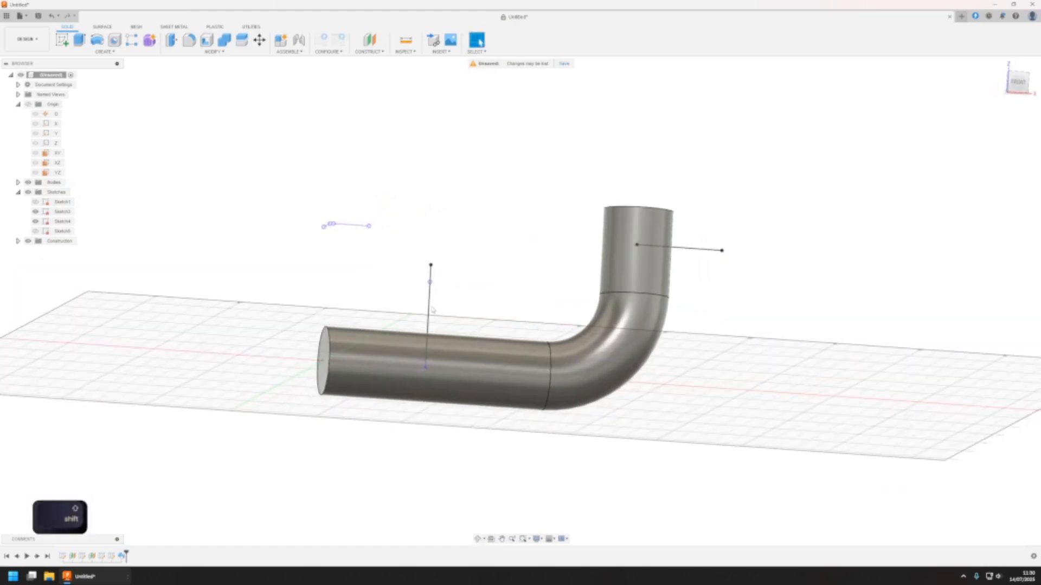
click(429, 311)
shift+click(696, 250)
click(538, 288)
shift+middle_drag(538, 280, 523, 325)
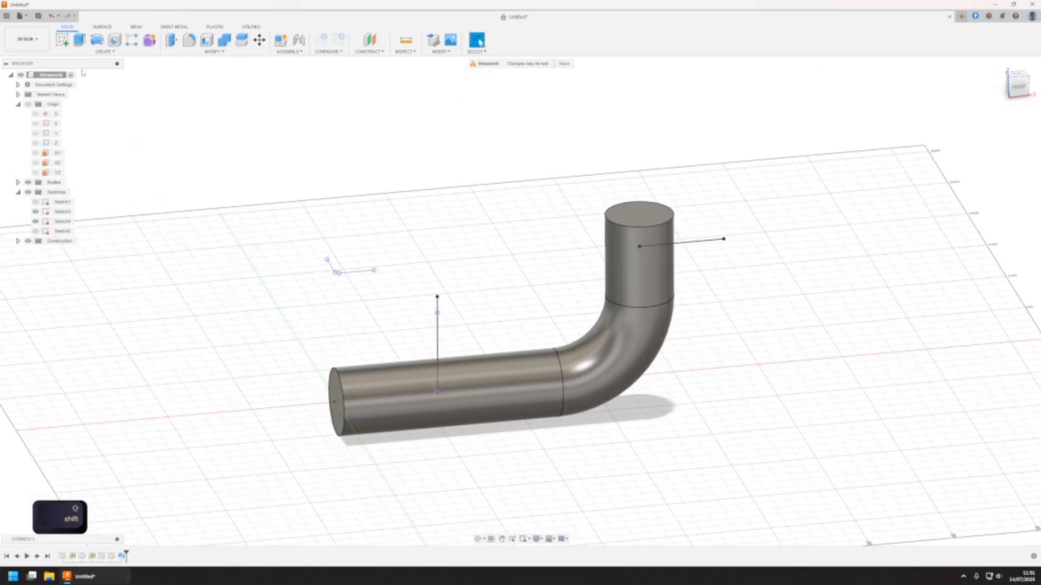
click(62, 40)
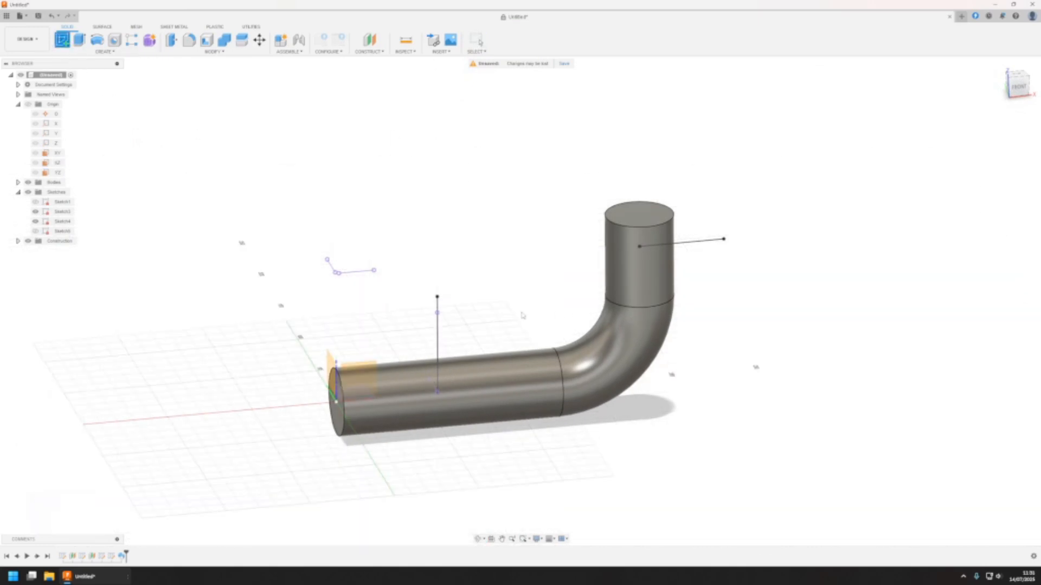
shift+middle_drag(522, 315, 464, 384)
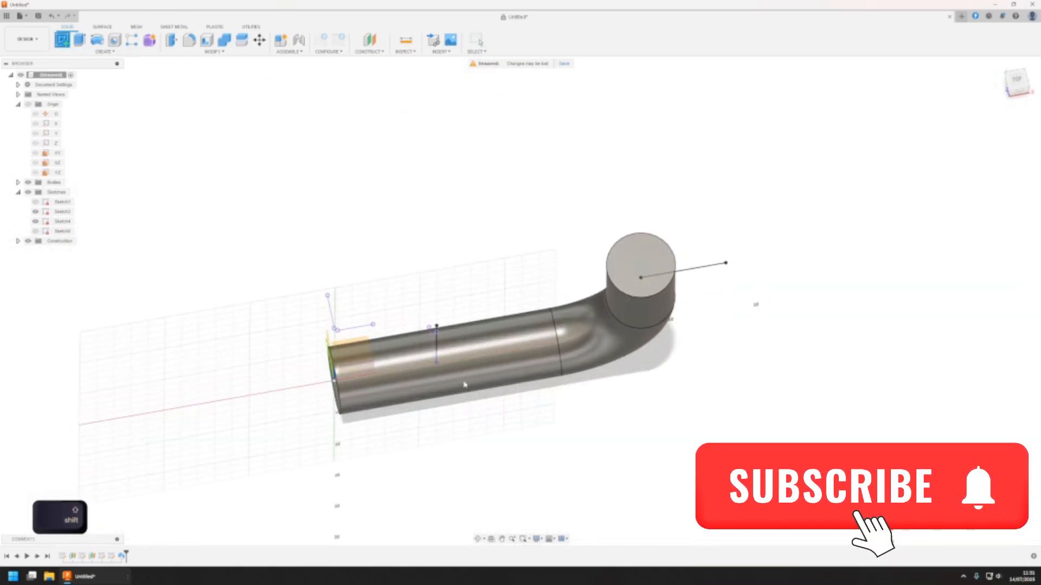
shift+middle_drag(443, 431, 377, 366)
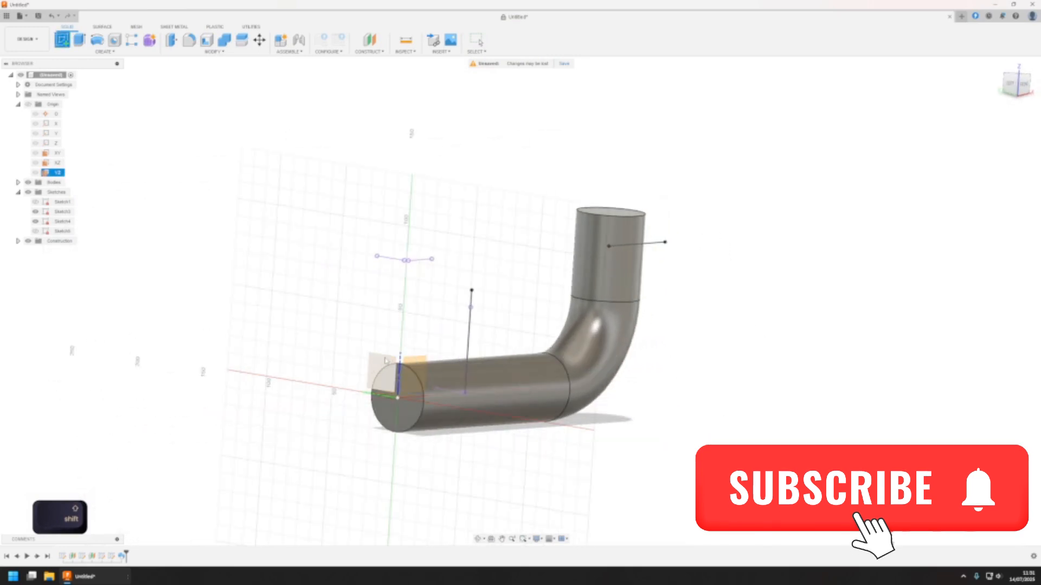
middle_drag(596, 317, 442, 311)
key(s)
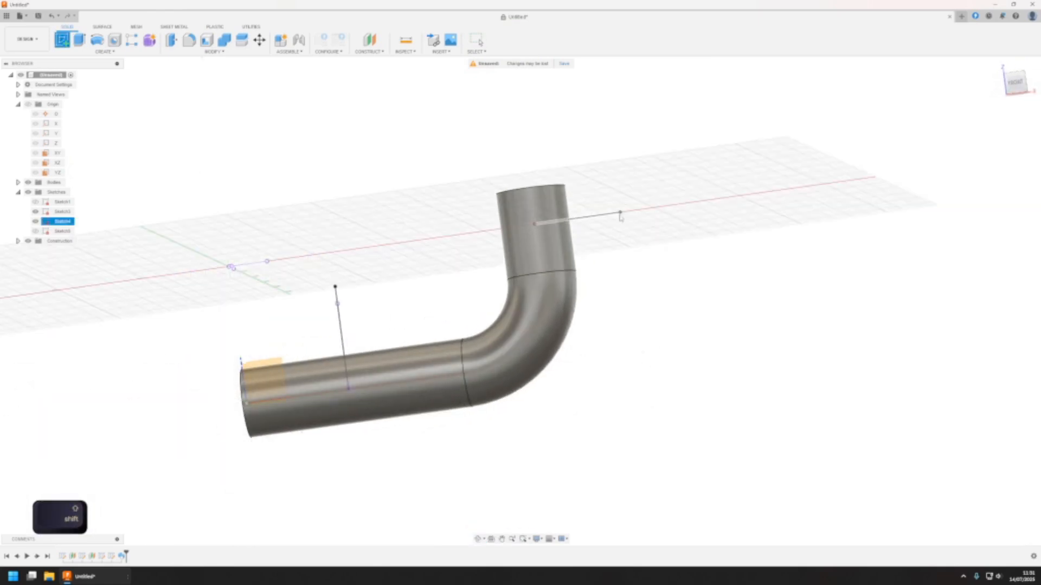
shift+middle_drag(534, 227, 514, 324)
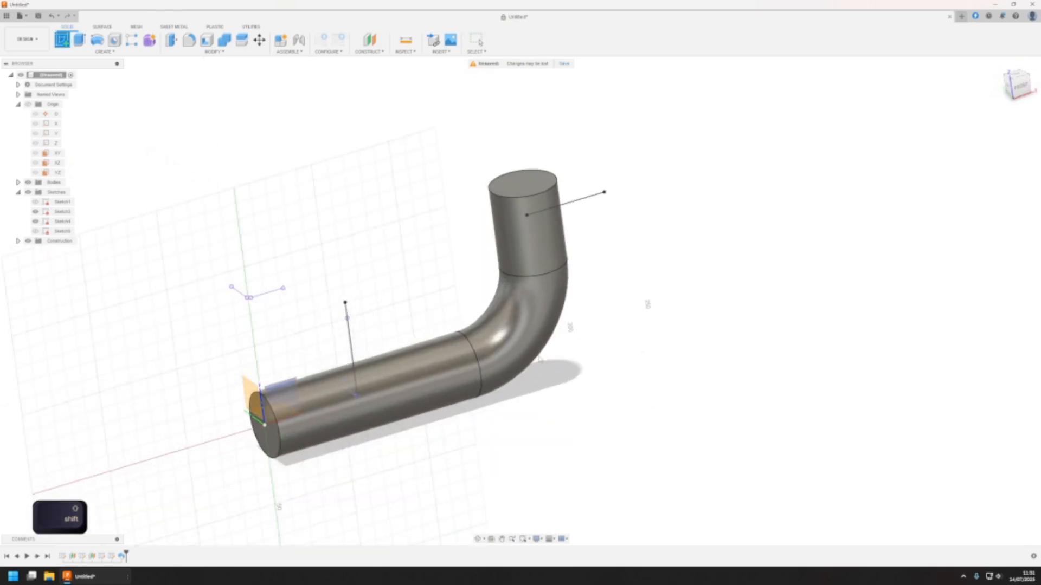
middle_drag(283, 387, 290, 385)
key(Escape)
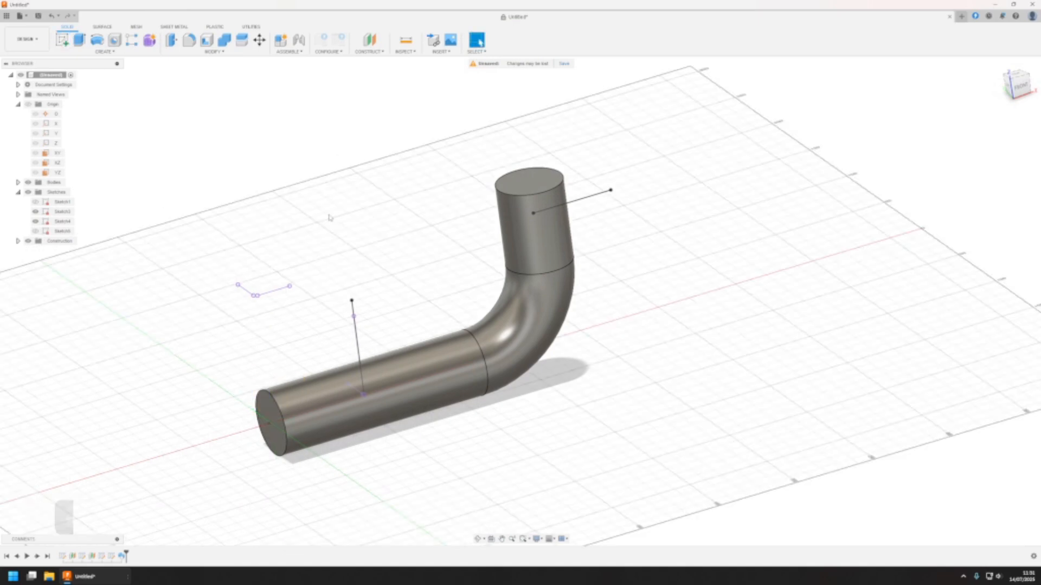
Examine the upright branch line and its start and end points on the horizontal pipe section
shift+middle_drag(503, 302, 402, 276)
click(352, 276)
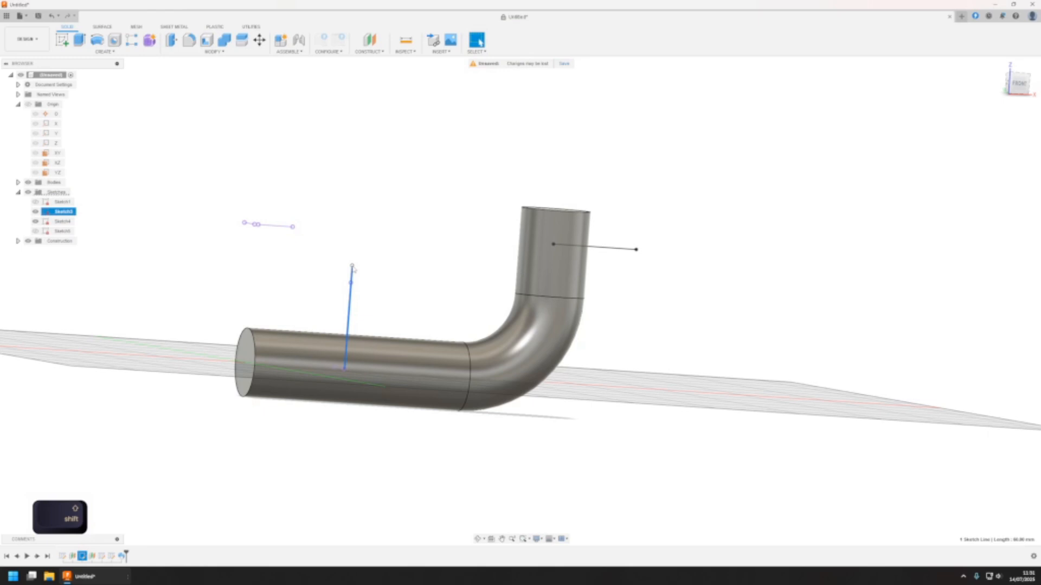
click(357, 266)
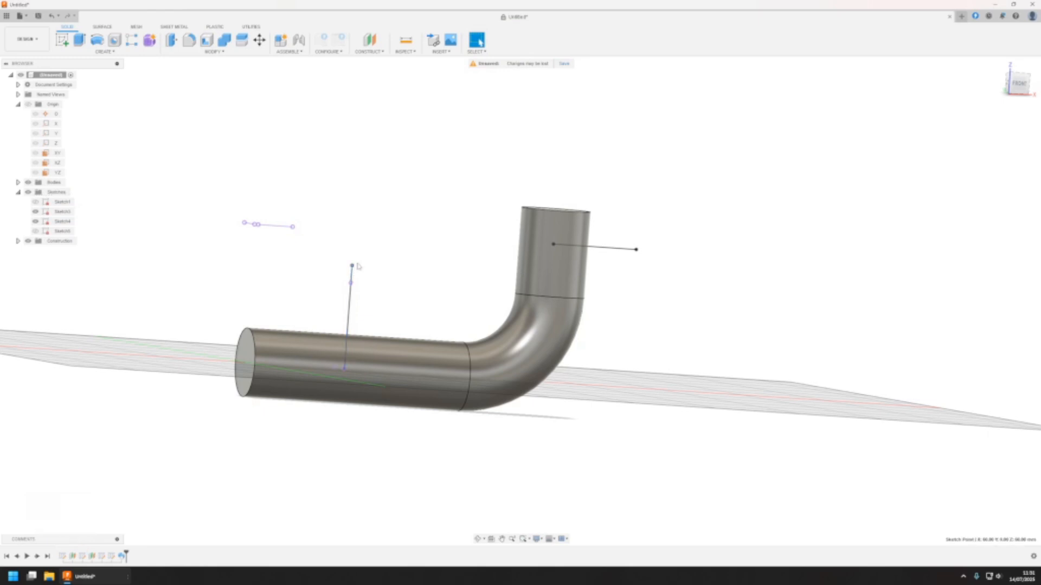
click(345, 371)
click(354, 277)
click(353, 268)
Create a construction plane along the upright branch line at its free end, using a proportional distance of 1
mouse_move(437, 269)
shift+middle_down()
mouse_move(421, 309)
mouse_move(412, 303)
mouse_move(446, 308)
shift+middle_up()
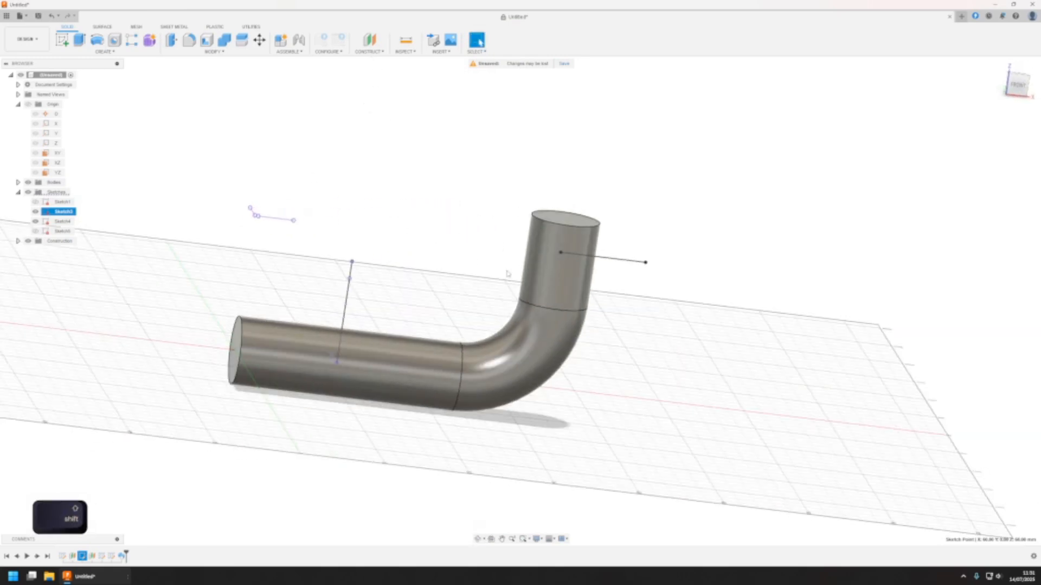
shift+middle_drag(507, 274, 447, 303)
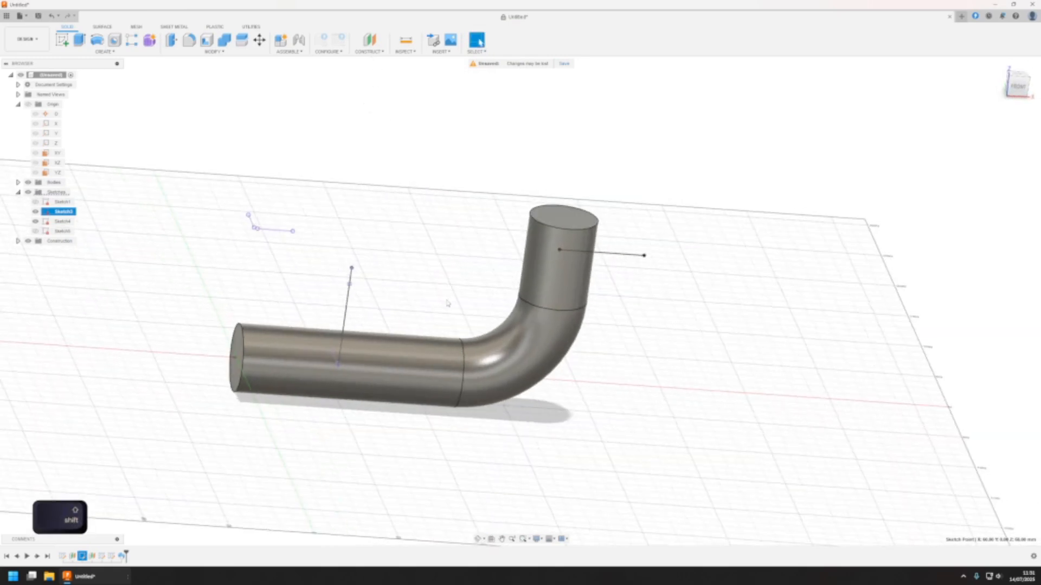
click(374, 54)
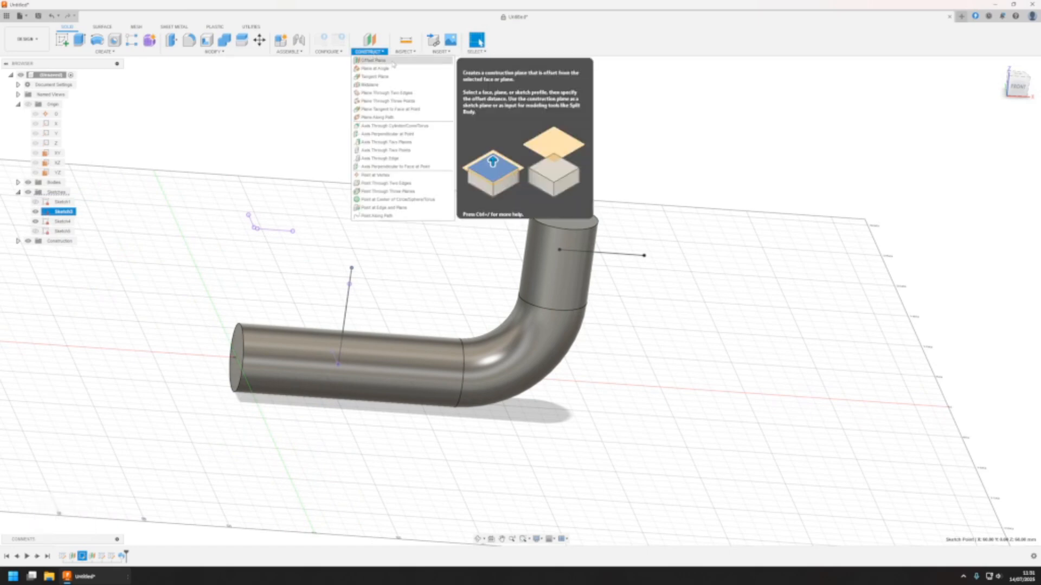
click(382, 117)
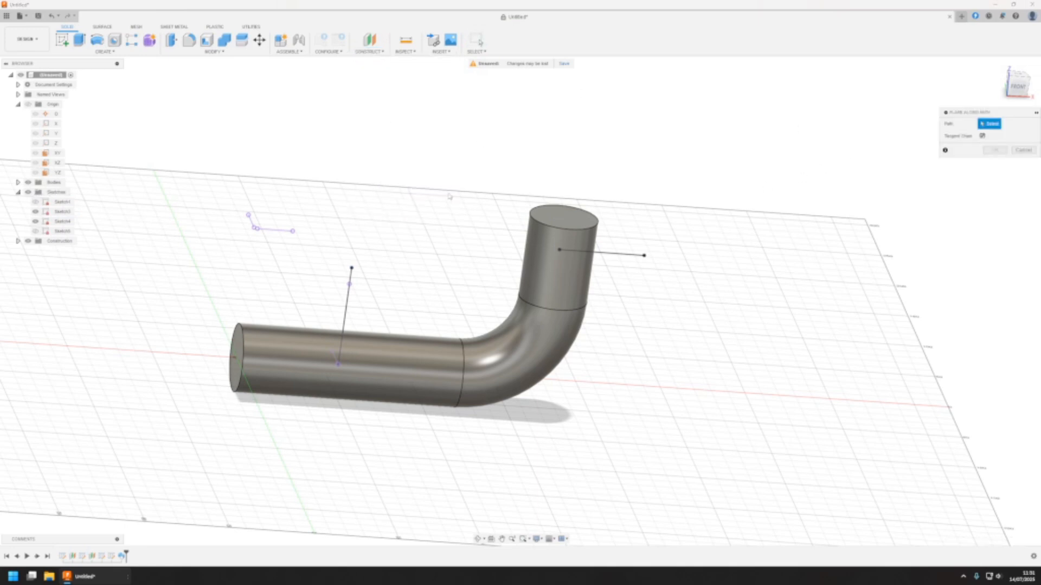
click(351, 279)
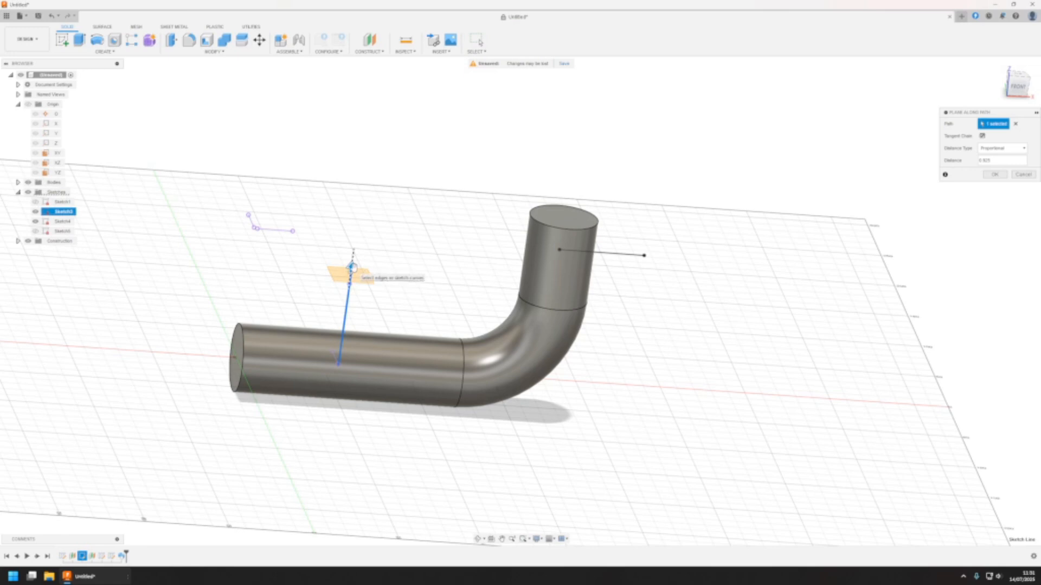
mouse_move(352, 266)
mouse_down()
mouse_move(341, 330)
mouse_move(350, 347)
mouse_move(353, 256)
mouse_move(342, 360)
mouse_move(352, 259)
mouse_move(347, 357)
mouse_move(355, 262)
mouse_move(377, 225)
mouse_move(360, 358)
mouse_move(377, 228)
mouse_up()
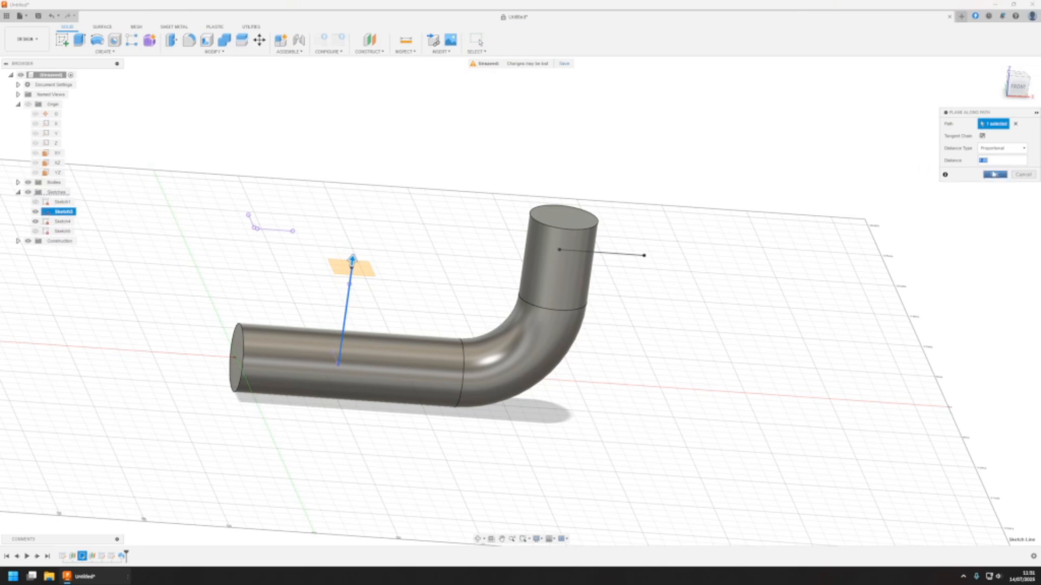
click(996, 146)
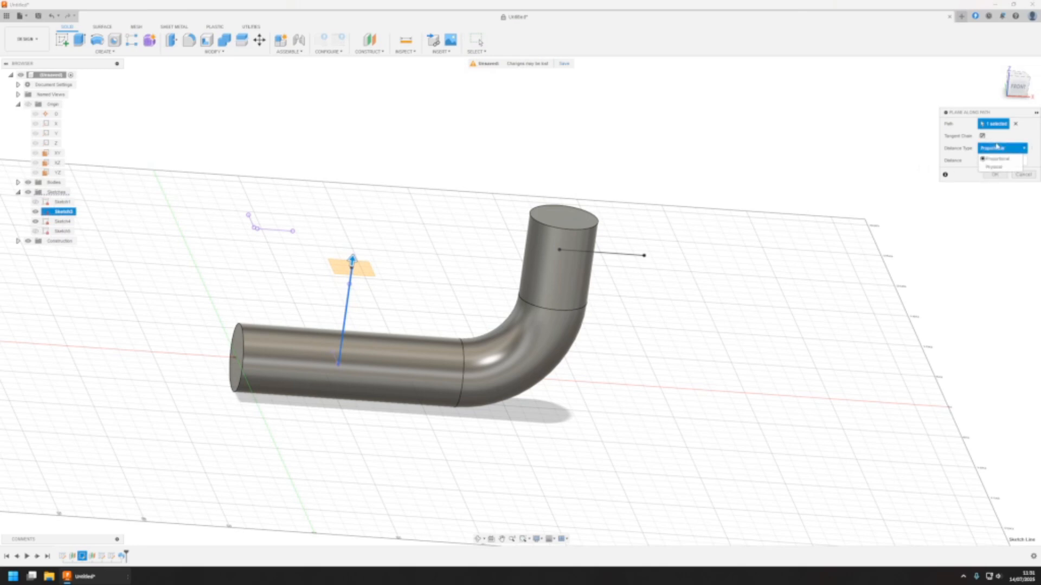
click(997, 158)
click(999, 161)
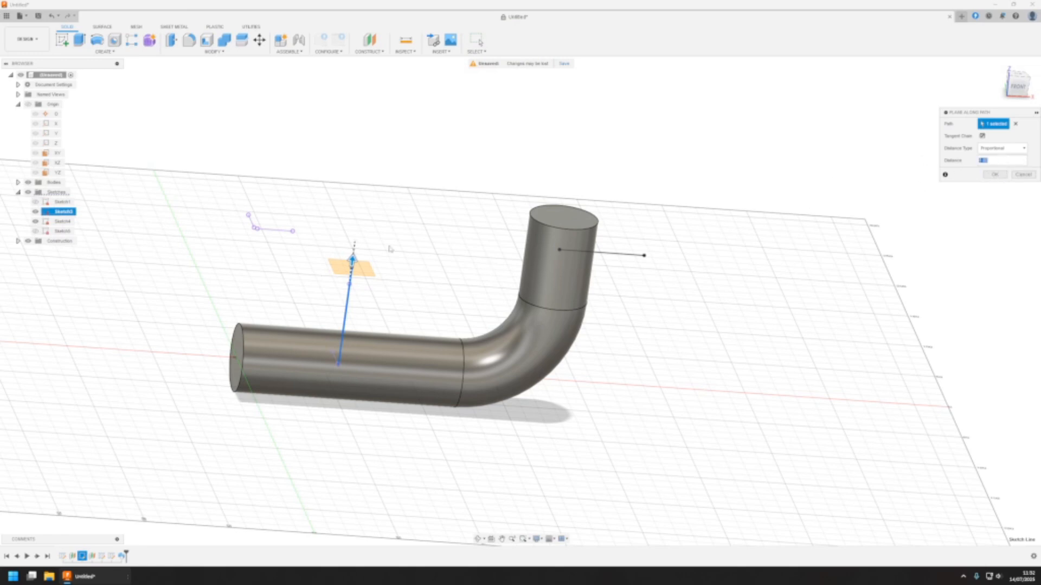
click(994, 174)
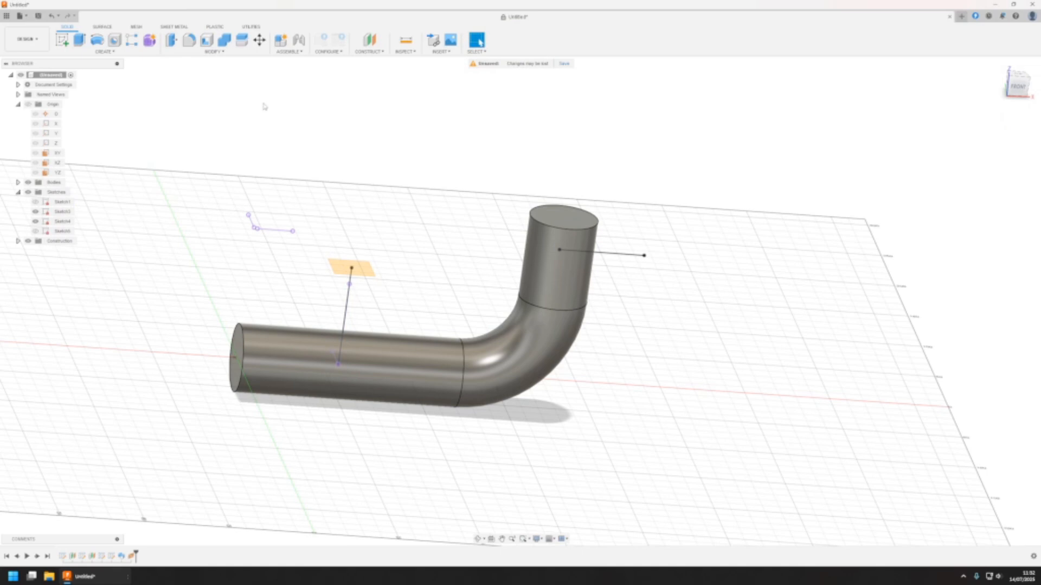
Sketch a circle about 71 mm in diameter on the new plane, centred on the upright branch line's end point
click(62, 40)
click(368, 267)
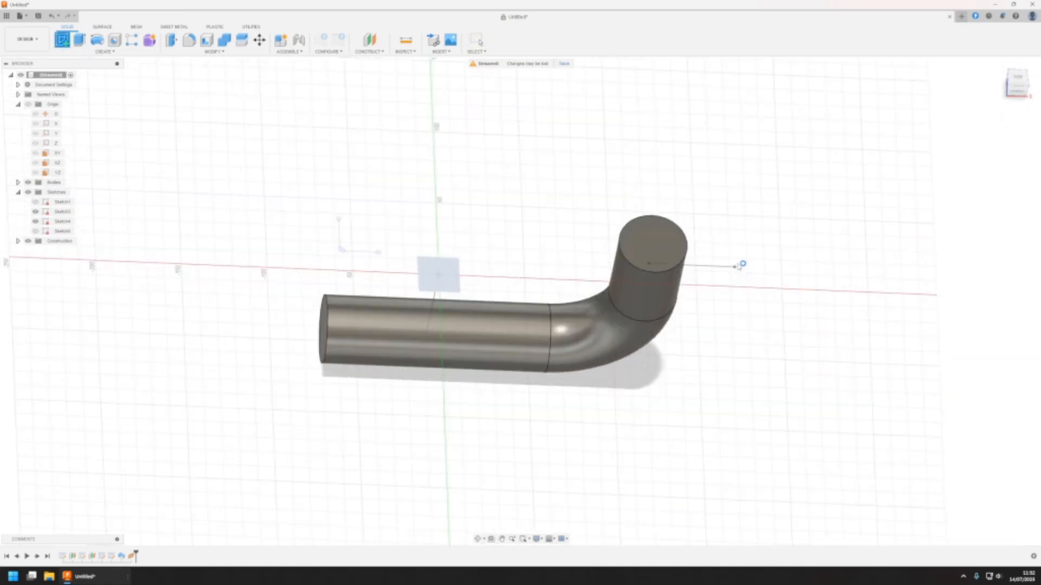
key(c)
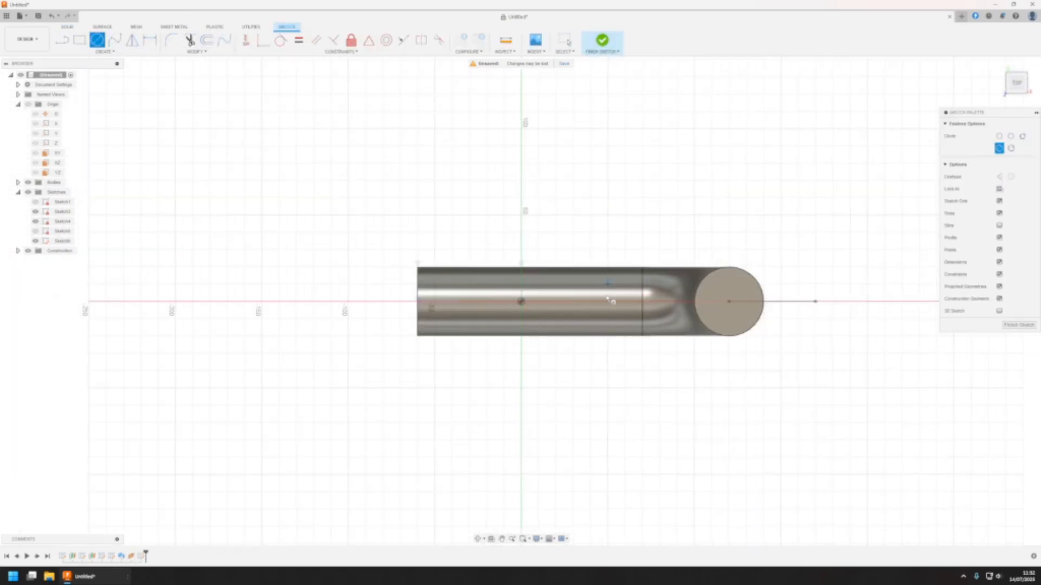
click(522, 302)
click(565, 259)
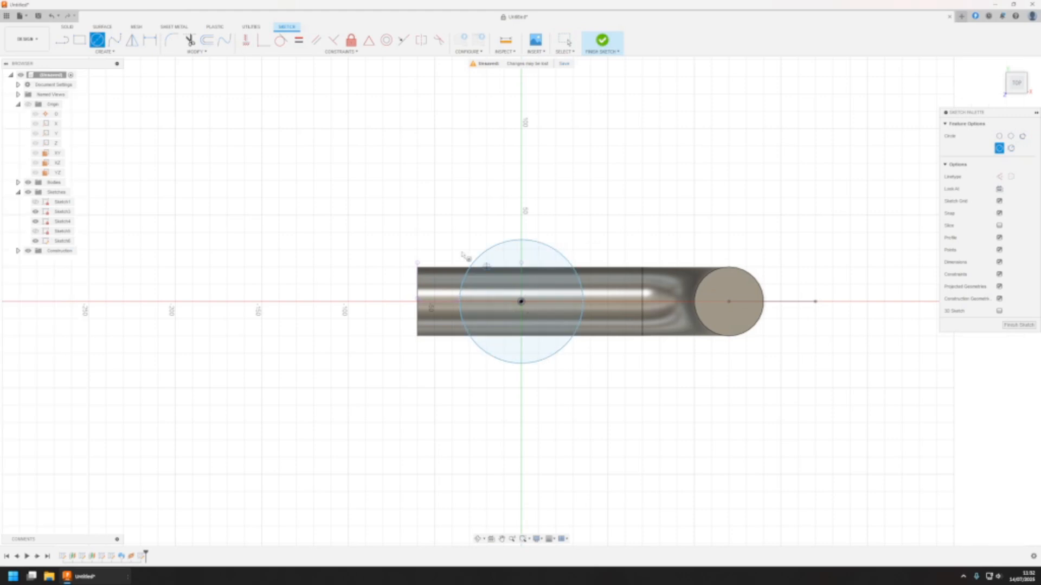
Set the branch circle's diameter to 26 mm and finish the sketch
click(150, 40)
click(572, 262)
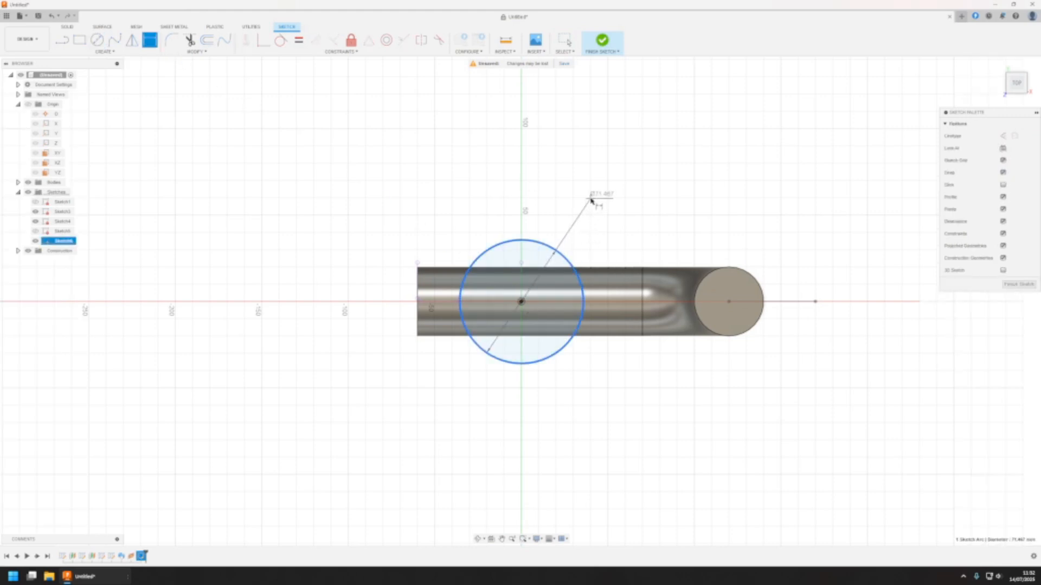
click(591, 201)
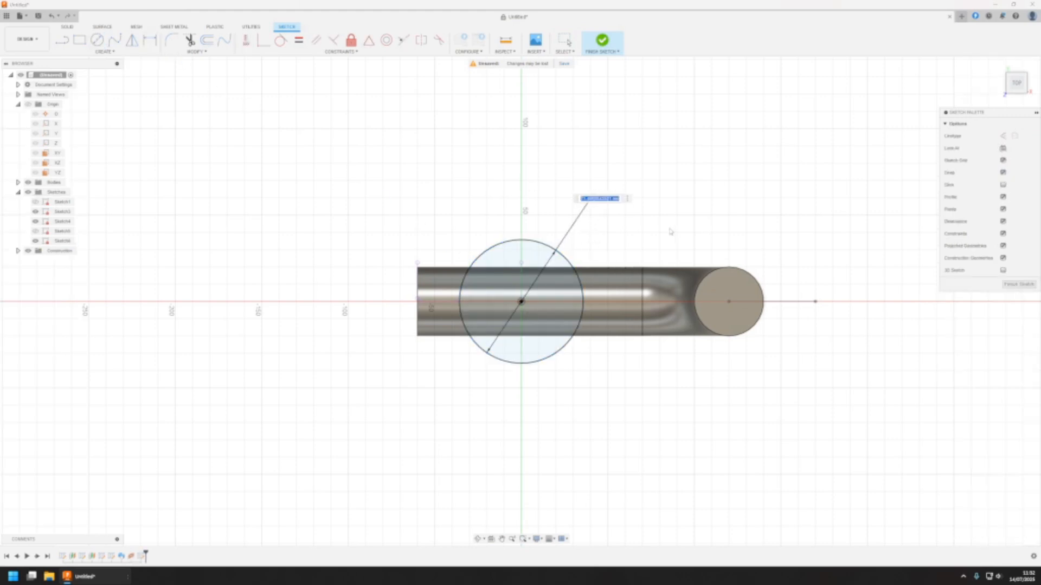
text(26)
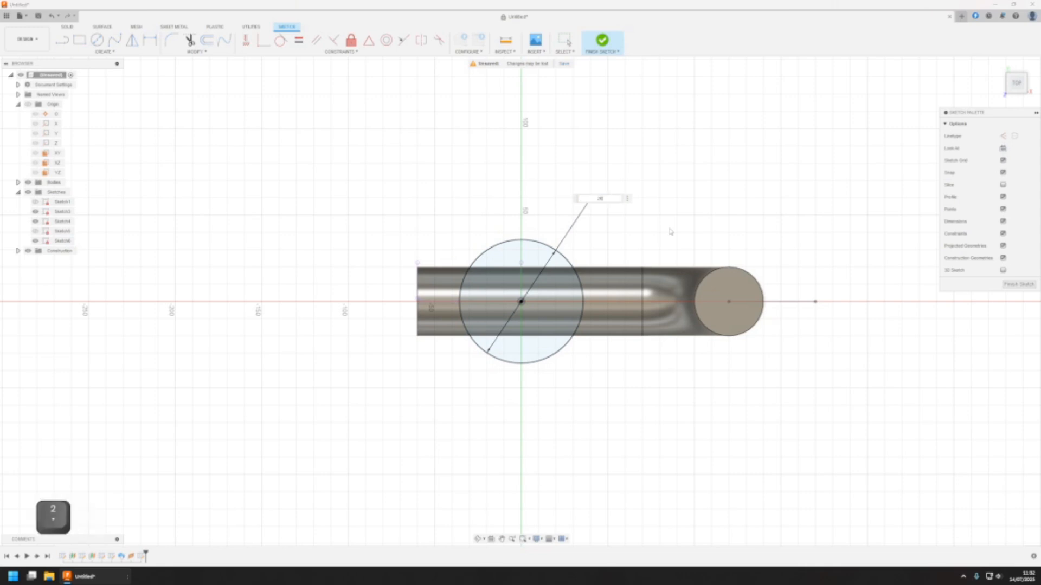
key(Return)
key(Escape)
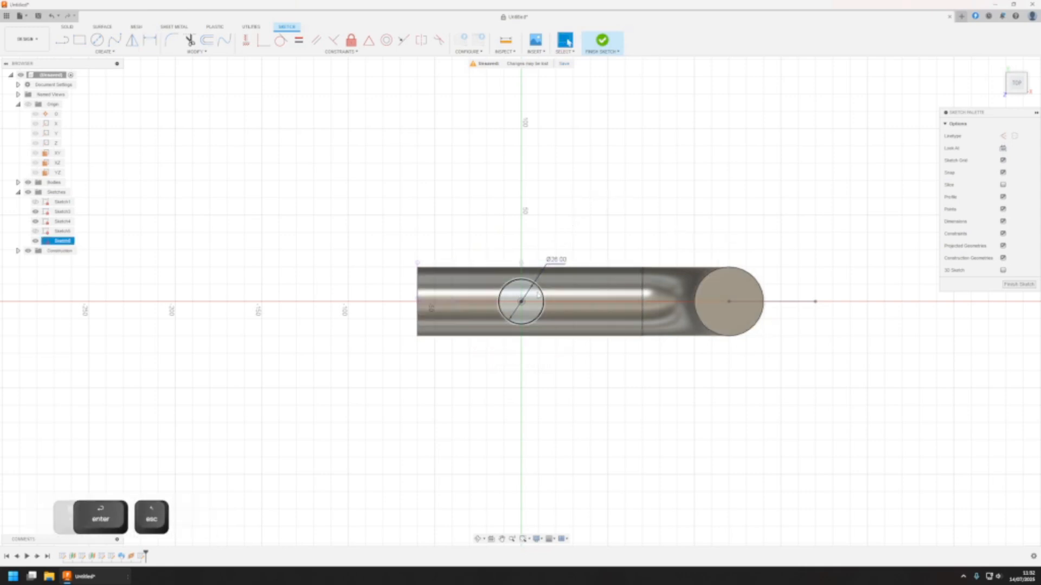
click(542, 308)
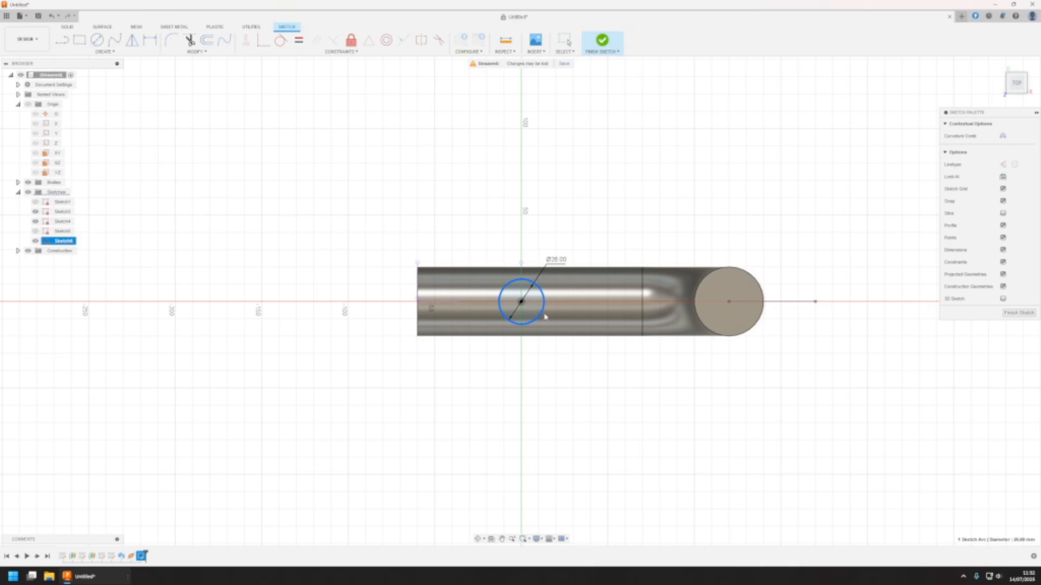
click(600, 421)
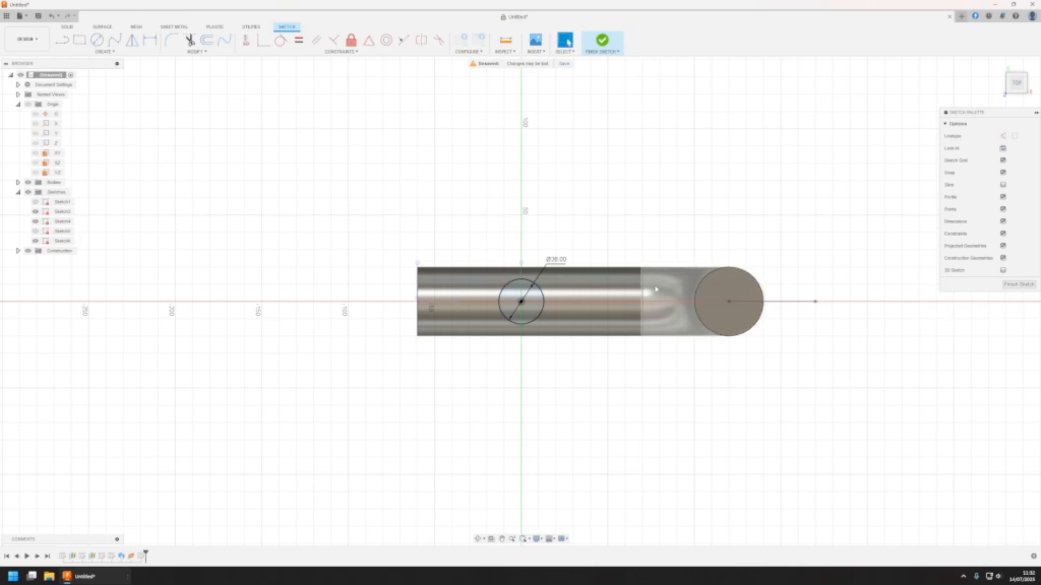
click(1018, 286)
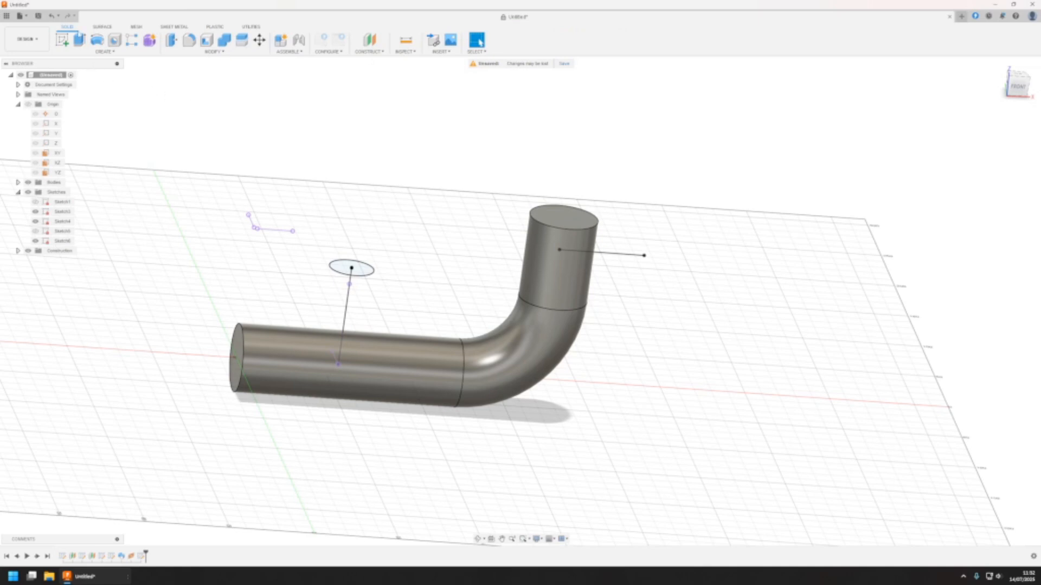
Sweep the 26 mm circle along the upright branch line with perpendicular orientation, joining it to the main pipe
click(80, 40)
key(Escape)
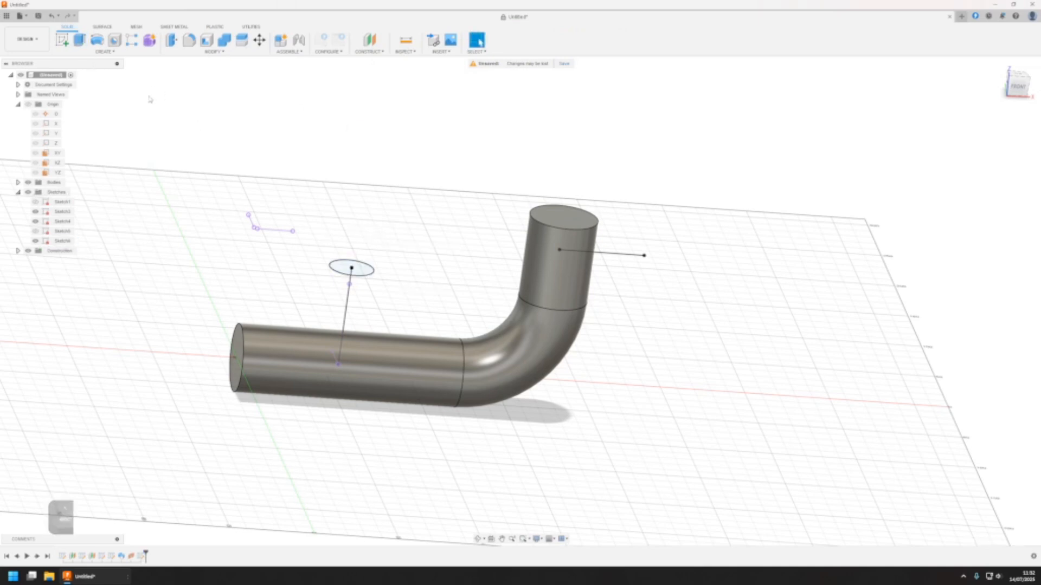
click(104, 51)
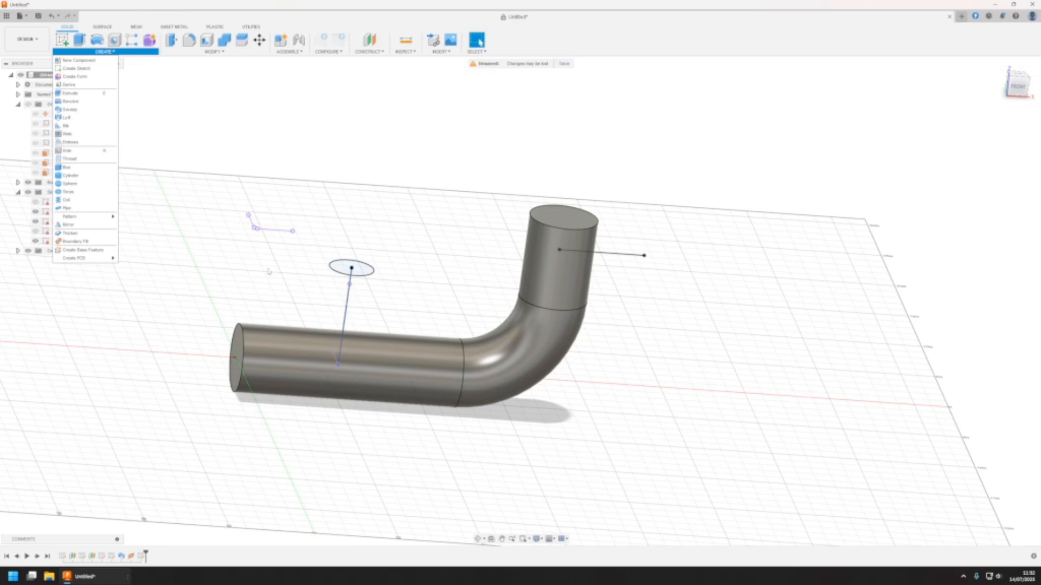
click(89, 111)
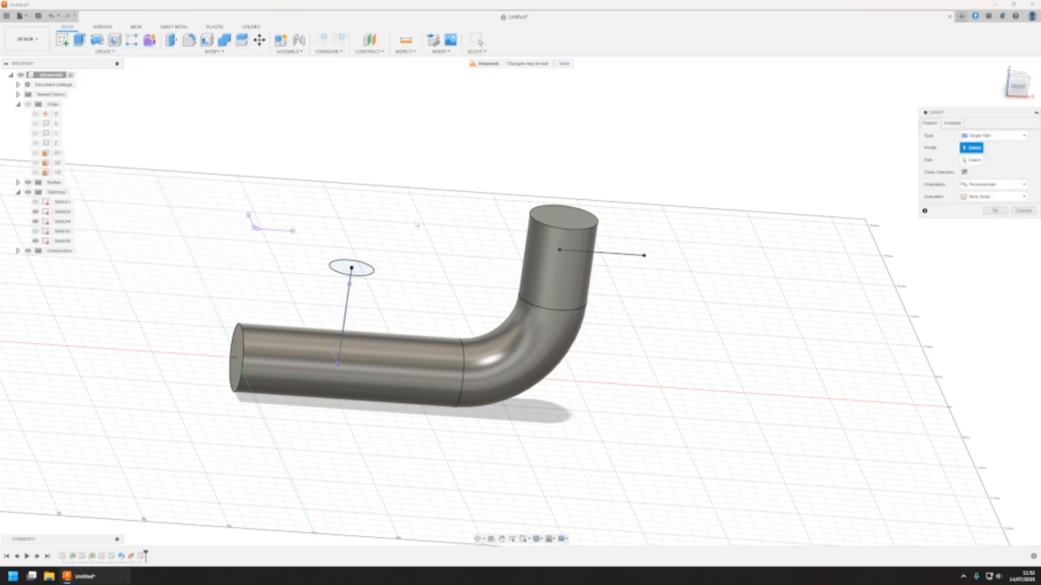
click(366, 267)
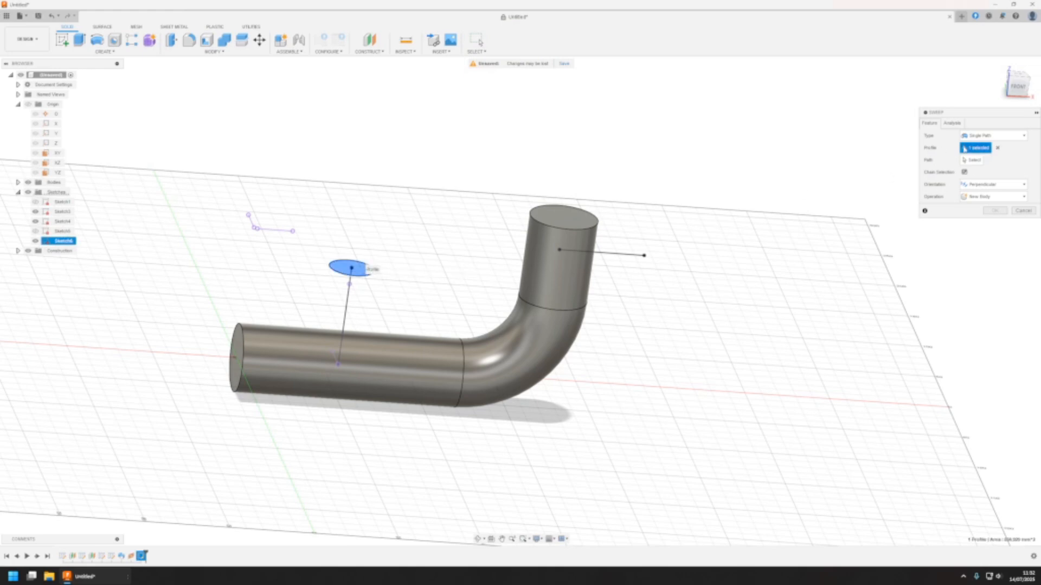
click(974, 160)
click(347, 298)
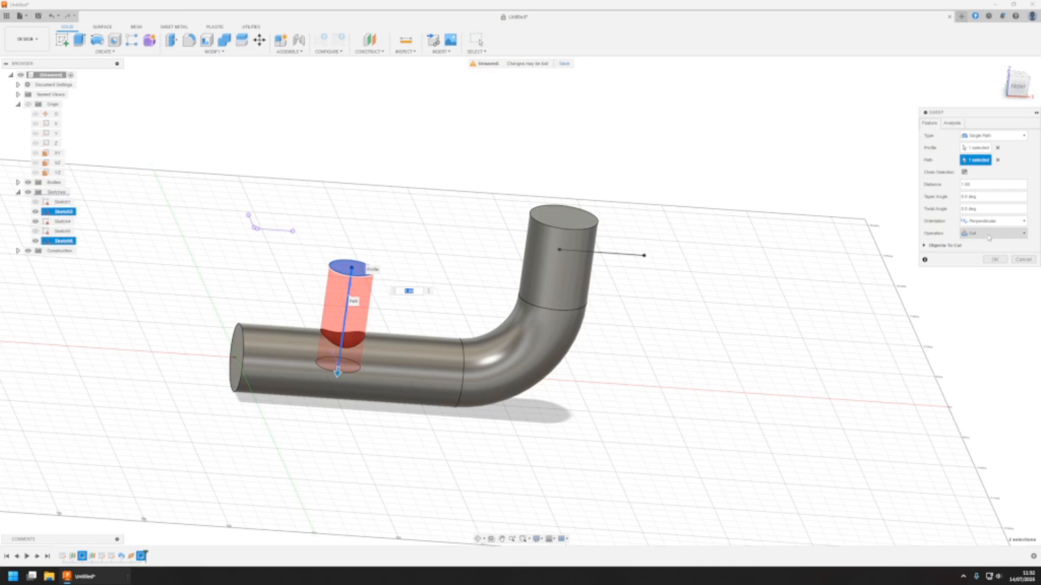
click(986, 235)
click(988, 242)
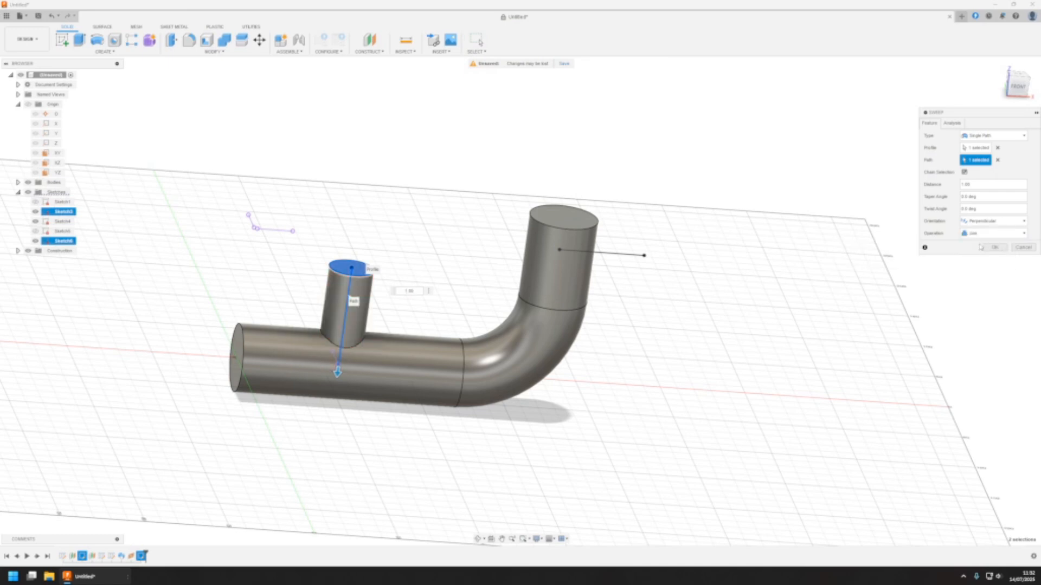
click(994, 248)
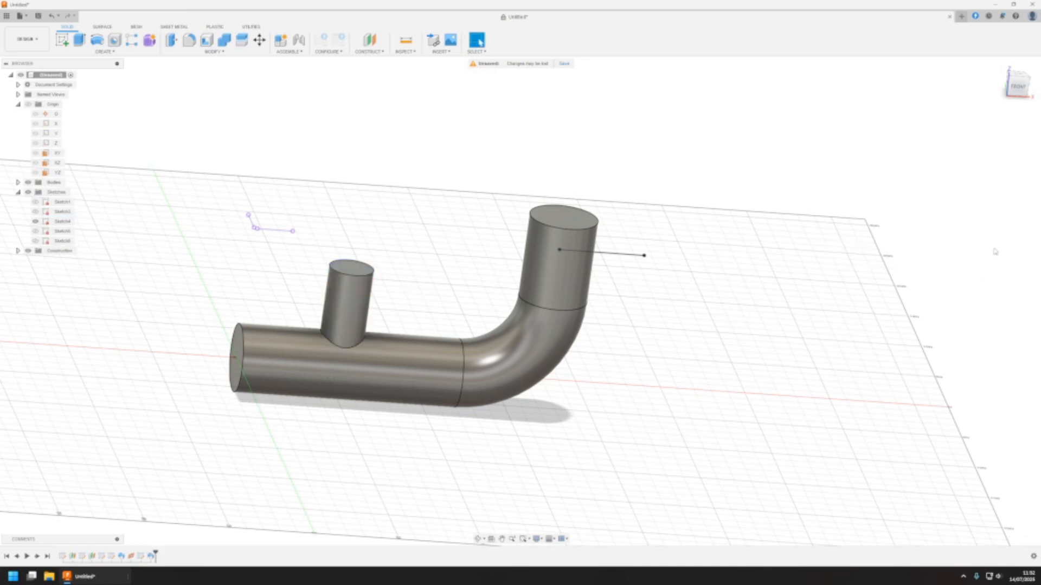
Create a construction plane along the side branch line on the vertical pipe section, at a proportional distance of 1
middle_drag(626, 334, 577, 336)
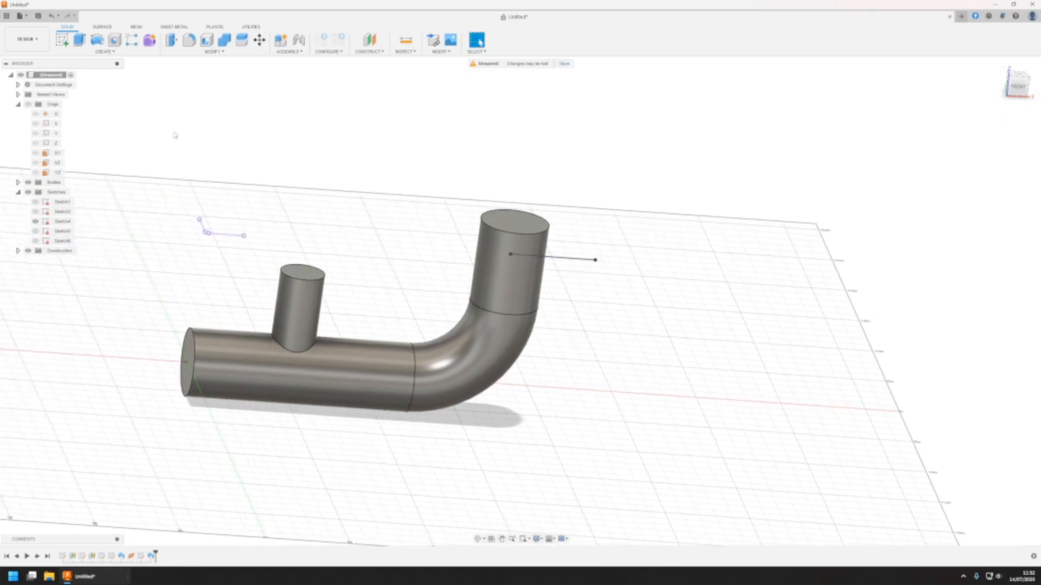
click(370, 52)
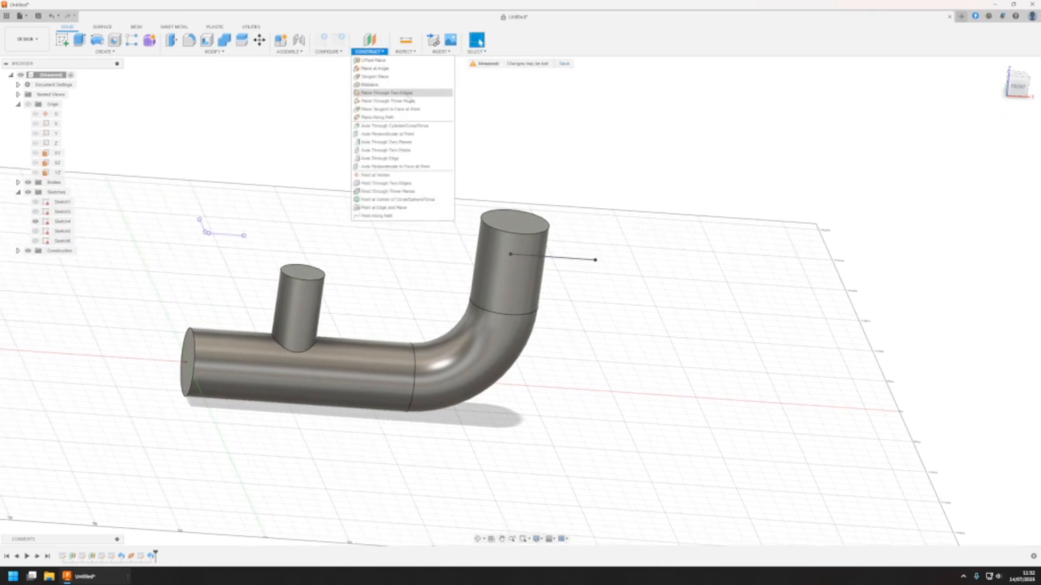
click(403, 117)
click(574, 262)
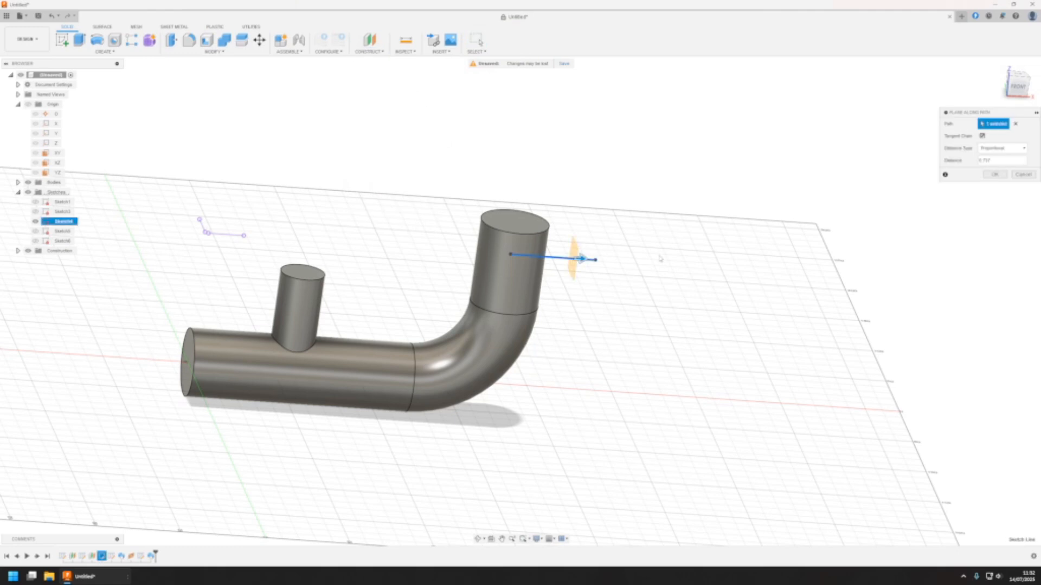
text(1)
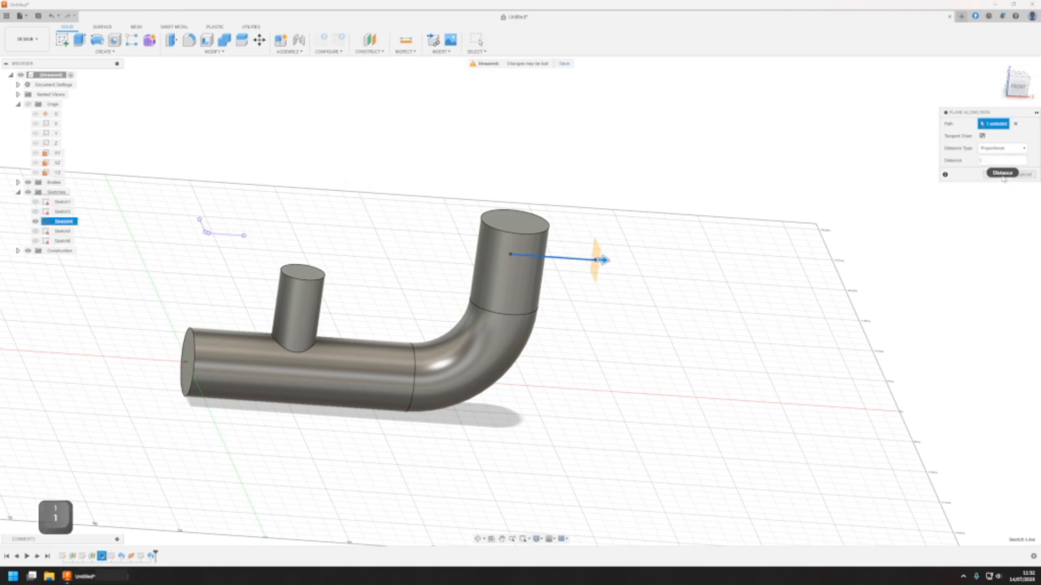
key(Return)
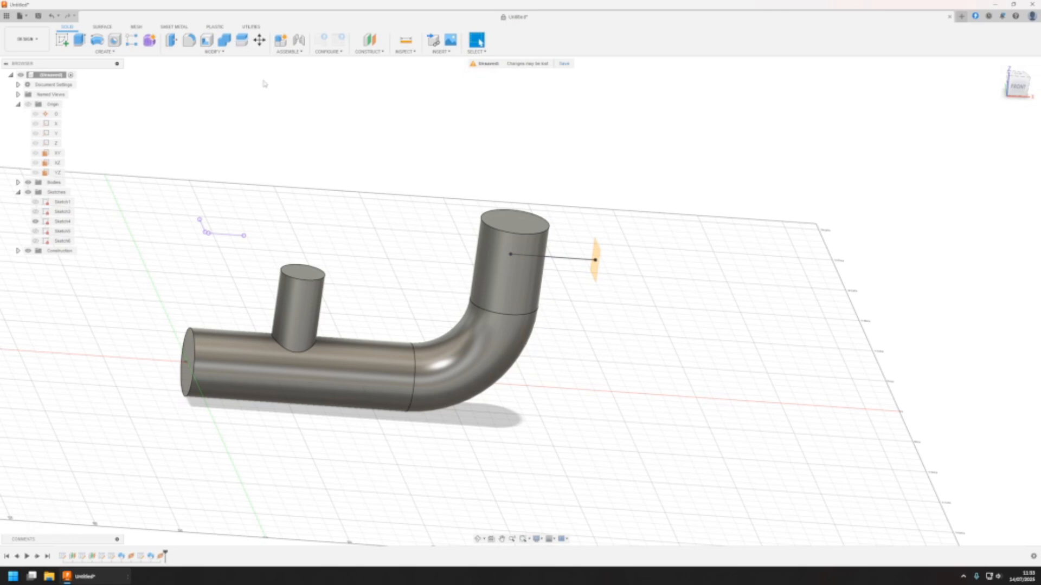
Sketch a circle on the side branch's construction plane, centred on the branch line's end point
click(62, 40)
click(595, 259)
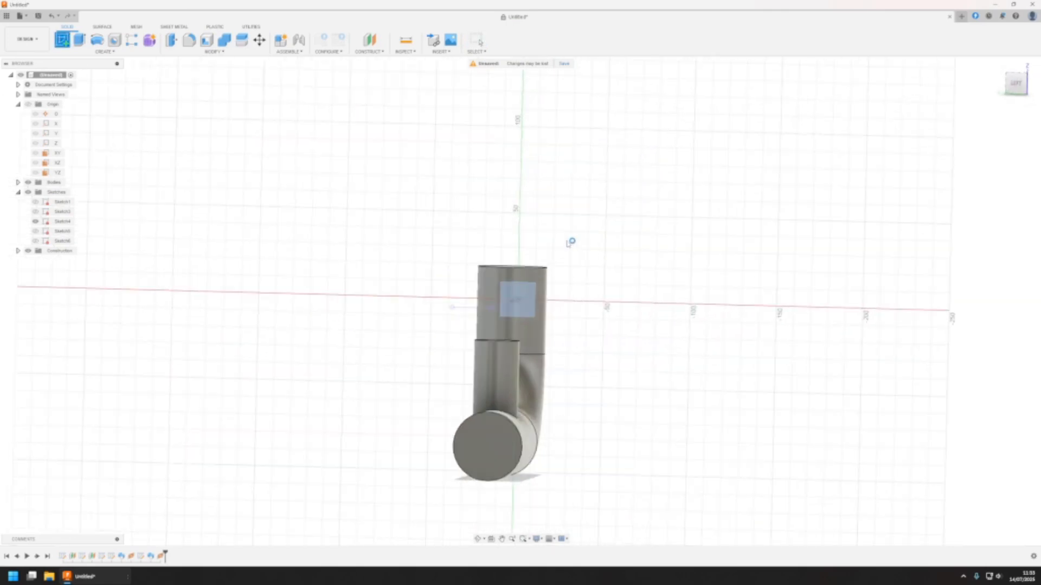
key(c)
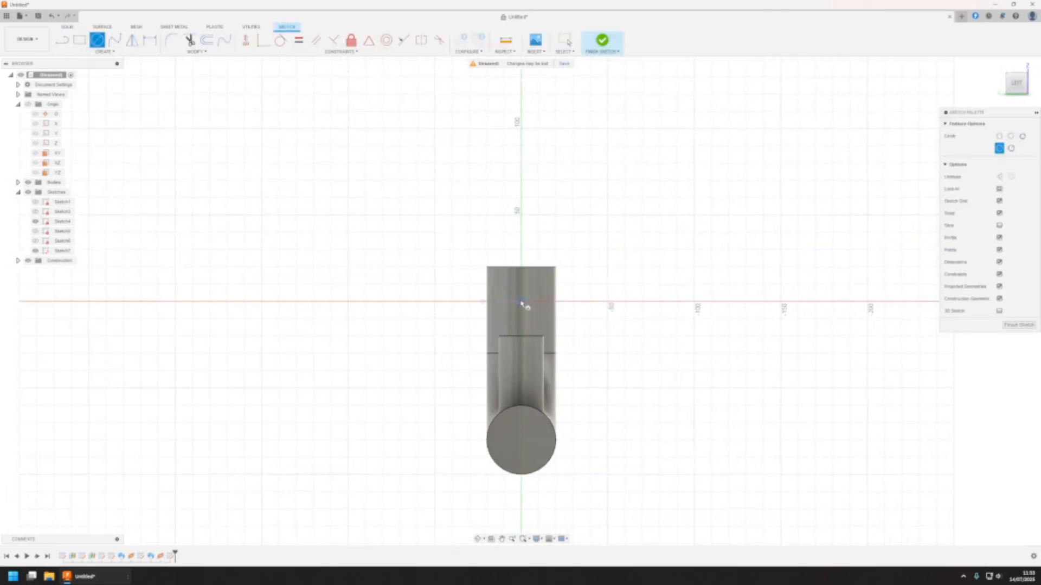
Set the side branch circle's diameter to 26 mm and finish the sketch
click(149, 40)
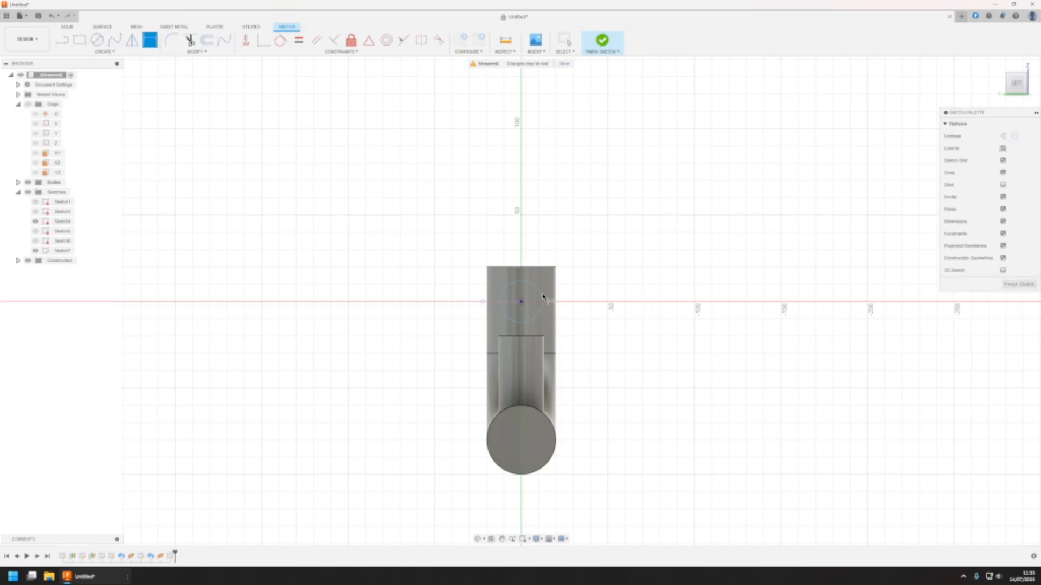
click(536, 293)
click(631, 265)
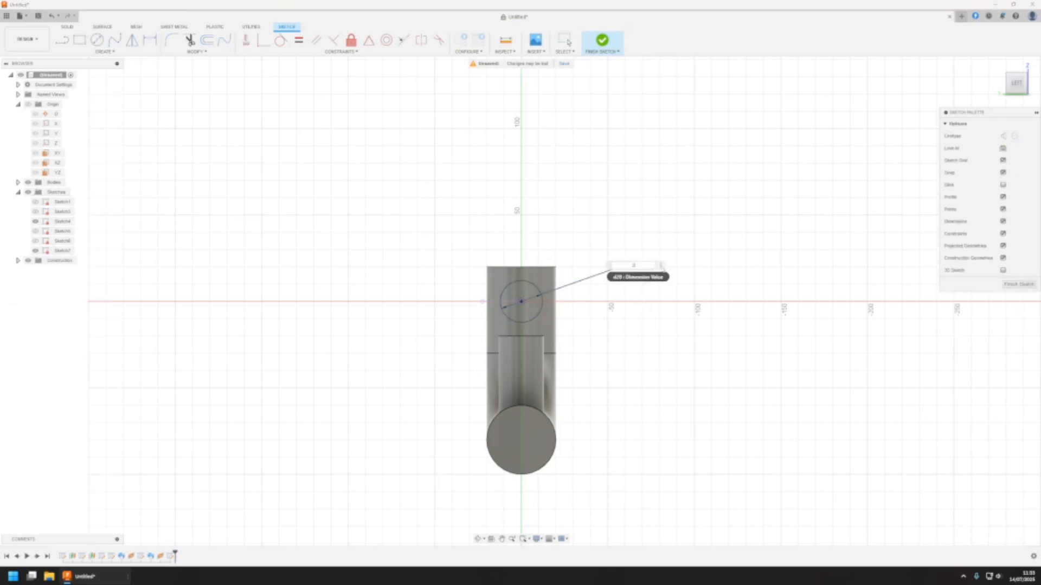
text(26)
key(Return)
click(1019, 283)
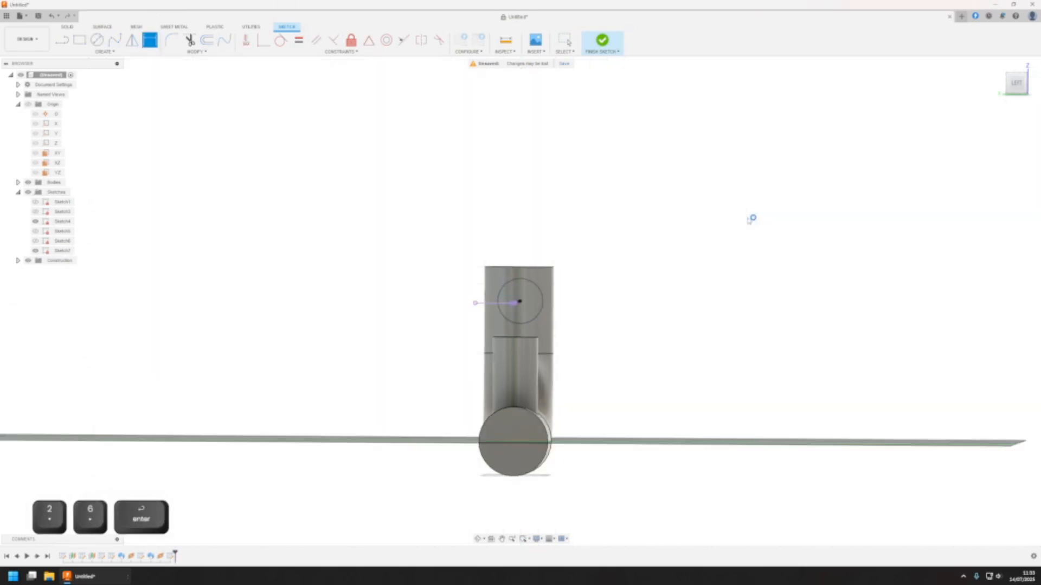
Sweep the 26 mm circle along the side branch line with perpendicular orientation, joining it to the vertical pipe section
click(104, 52)
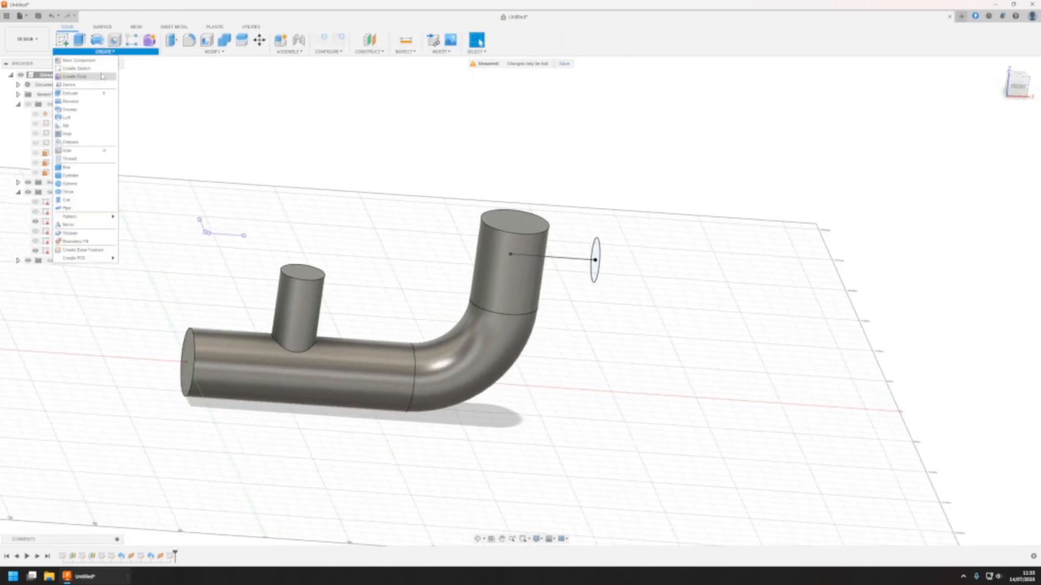
click(73, 109)
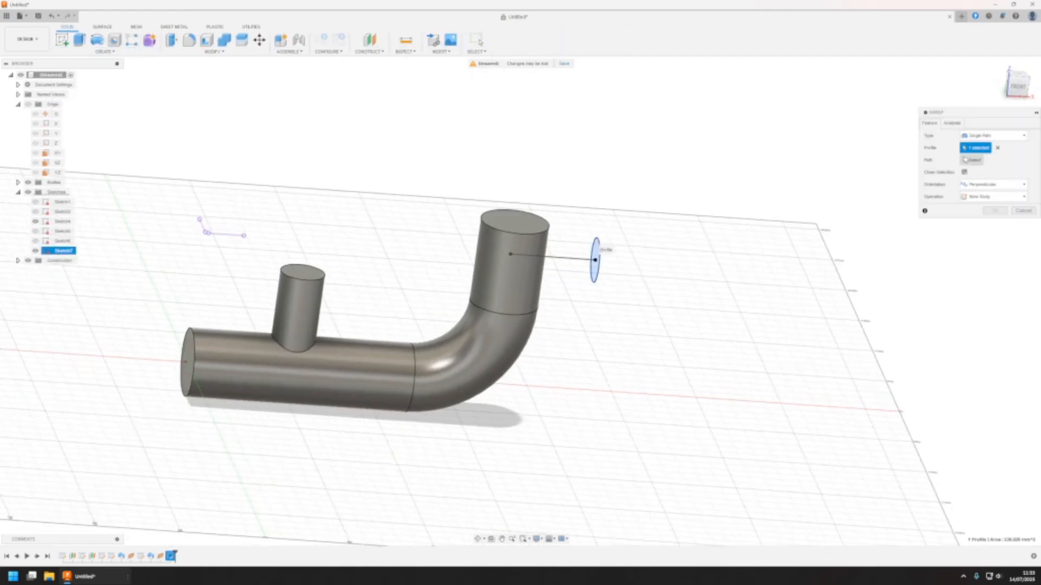
click(973, 161)
click(581, 264)
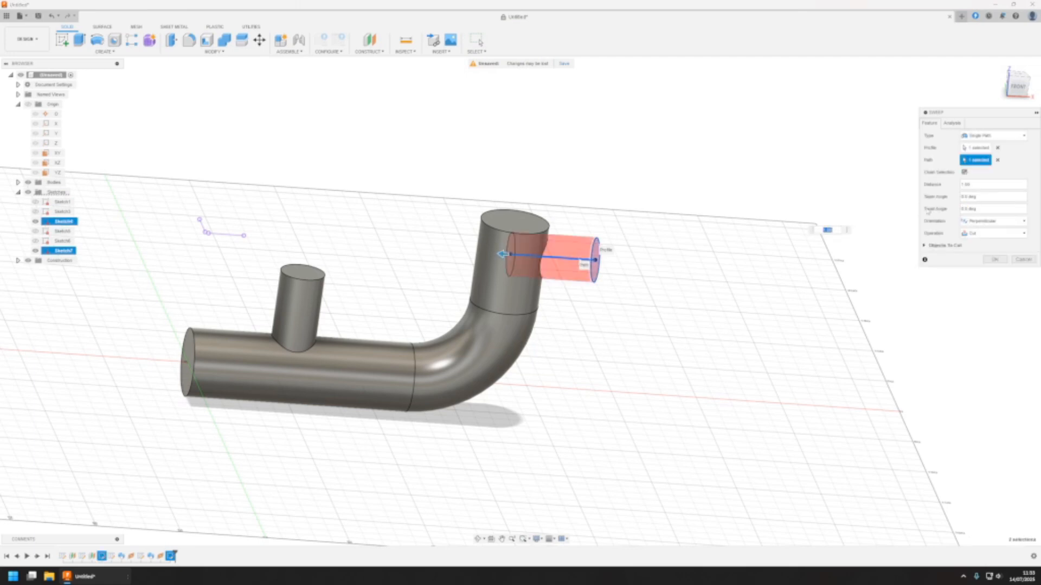
click(994, 248)
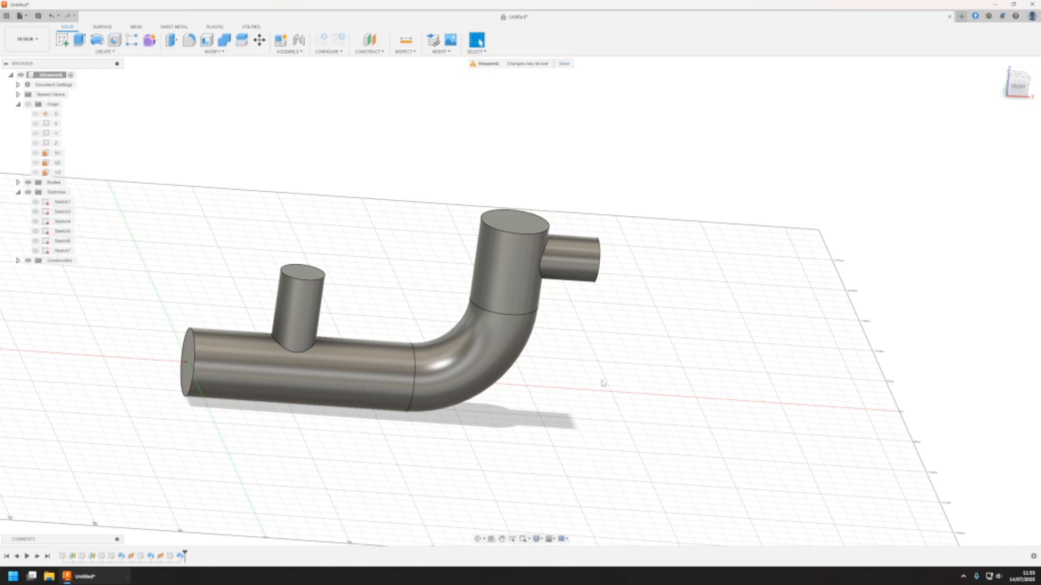
Examine the pipe with its two branches and the end face of its horizontal section from several angles
shift+middle_drag(548, 362, 211, 431)
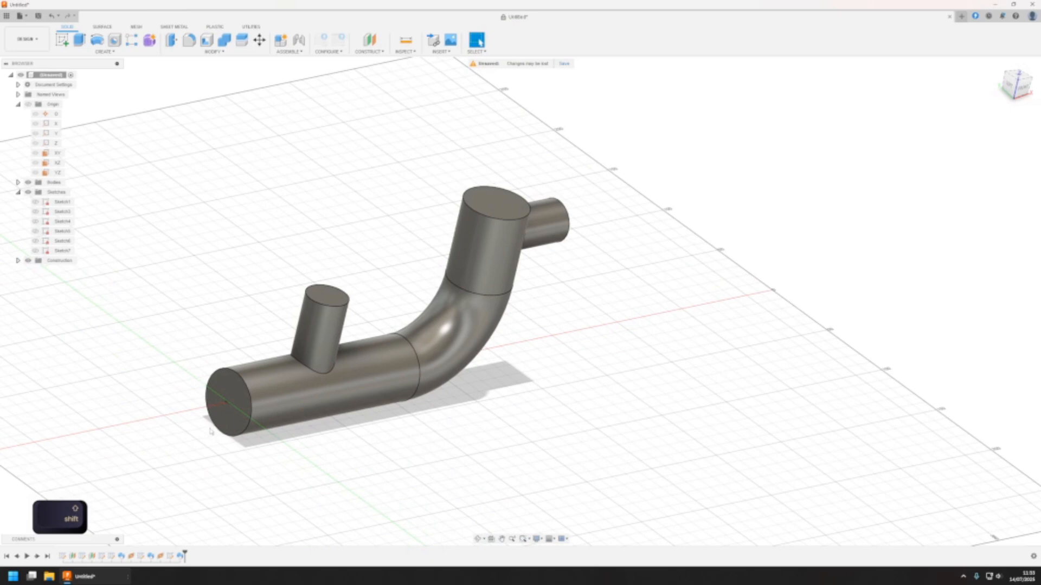
click(232, 392)
click(339, 242)
shift+middle_drag(456, 301, 580, 304)
scroll(580, 304, down, 1)
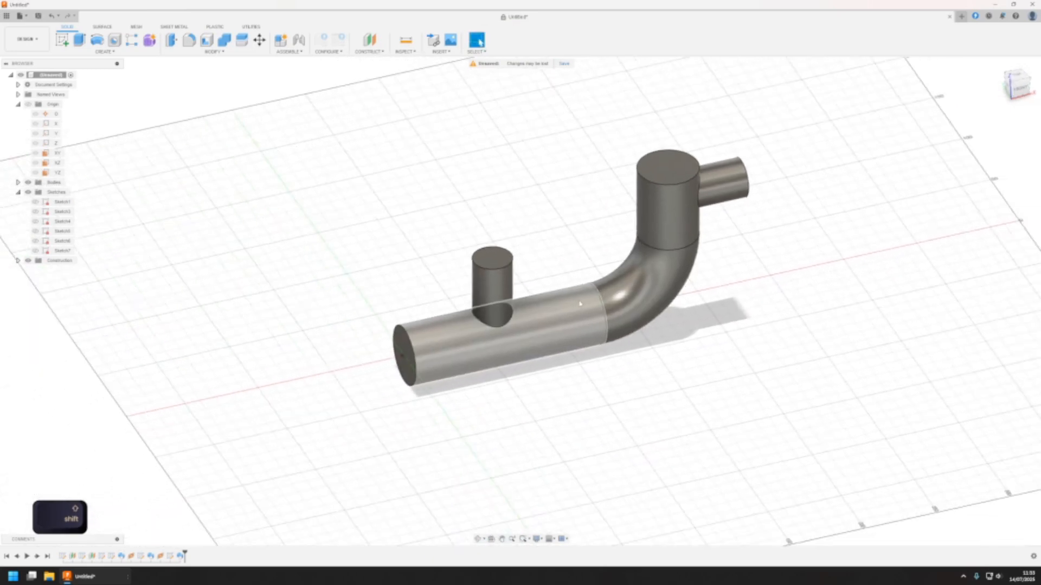
scroll(580, 303, down, 1)
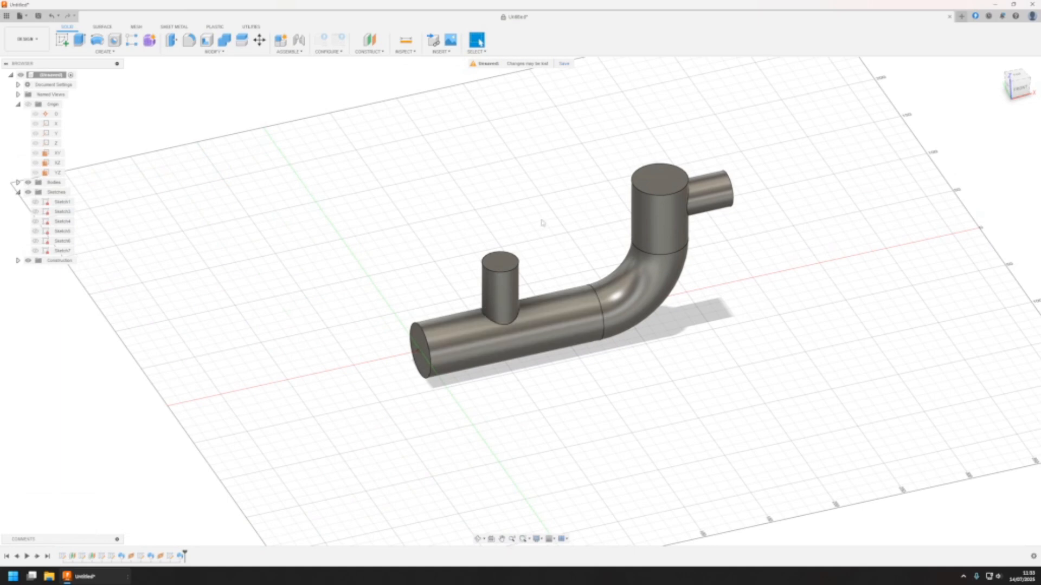
click(425, 350)
click(386, 231)
middle_drag(547, 352, 574, 353)
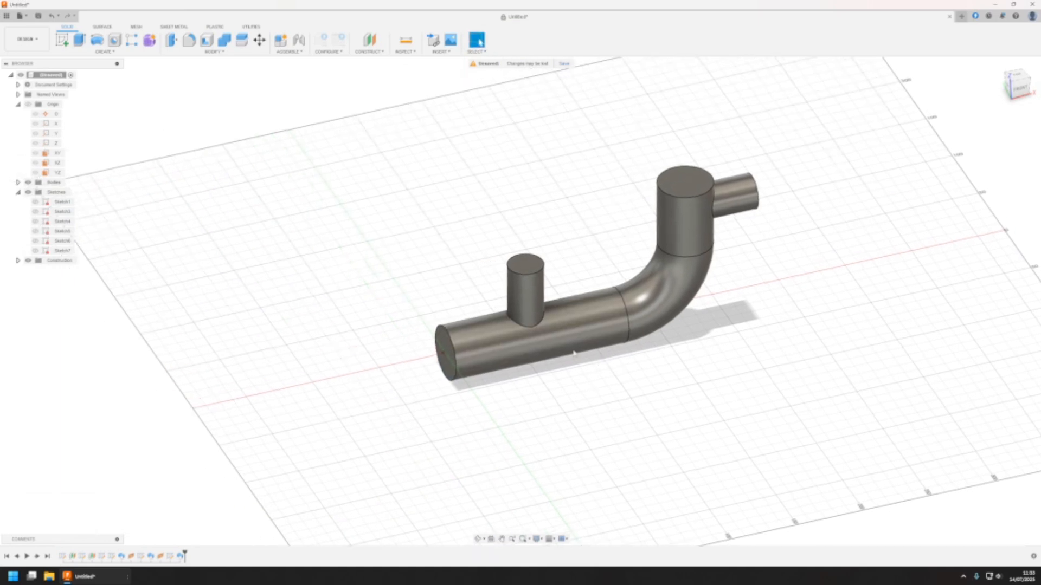
On the horizontal pipe's end face, sketch a large circle centred on the pipe and a smaller circle on each side along the horizontal axis
click(62, 40)
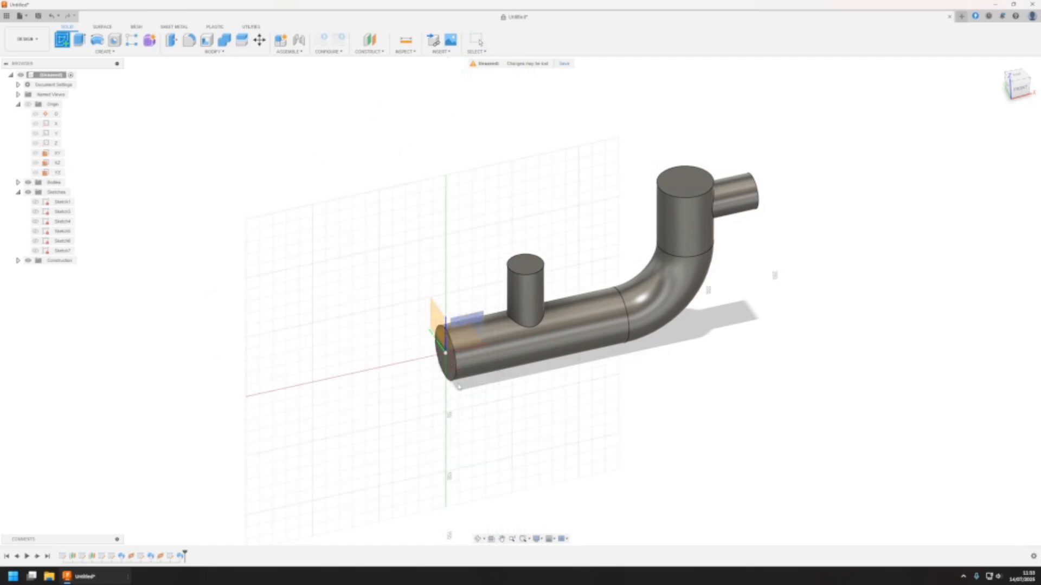
click(451, 368)
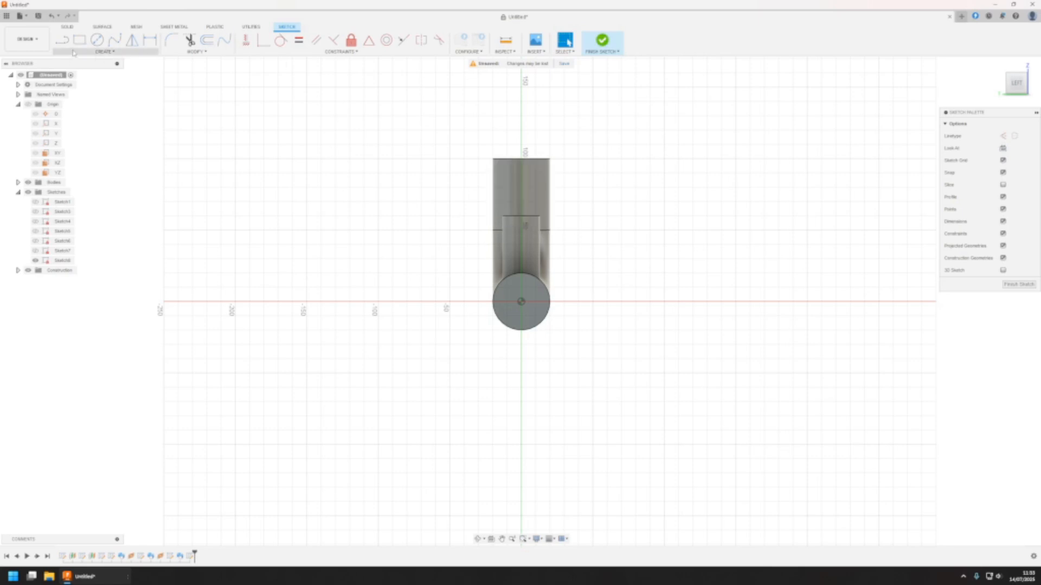
click(96, 46)
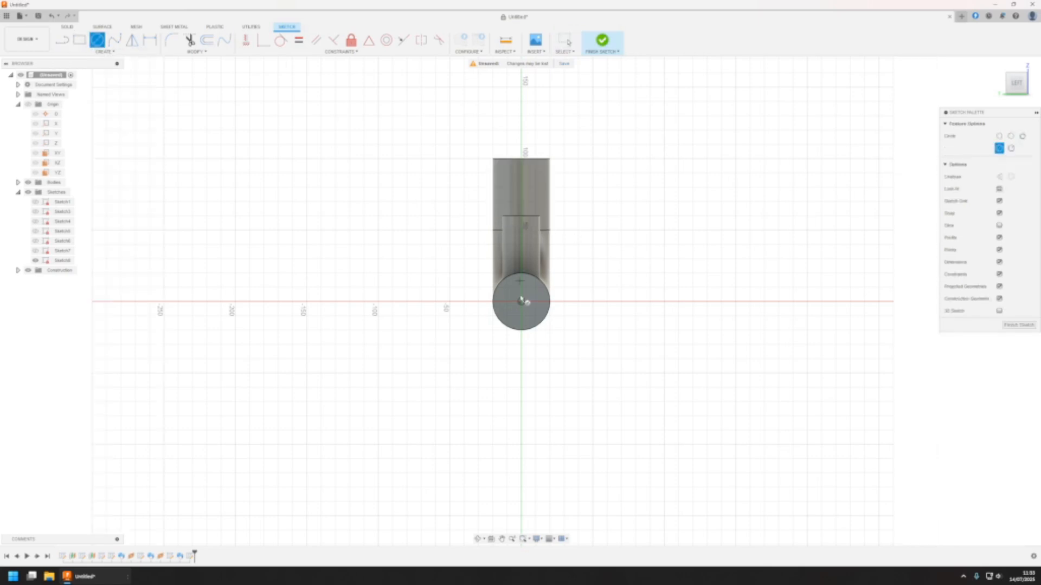
click(521, 302)
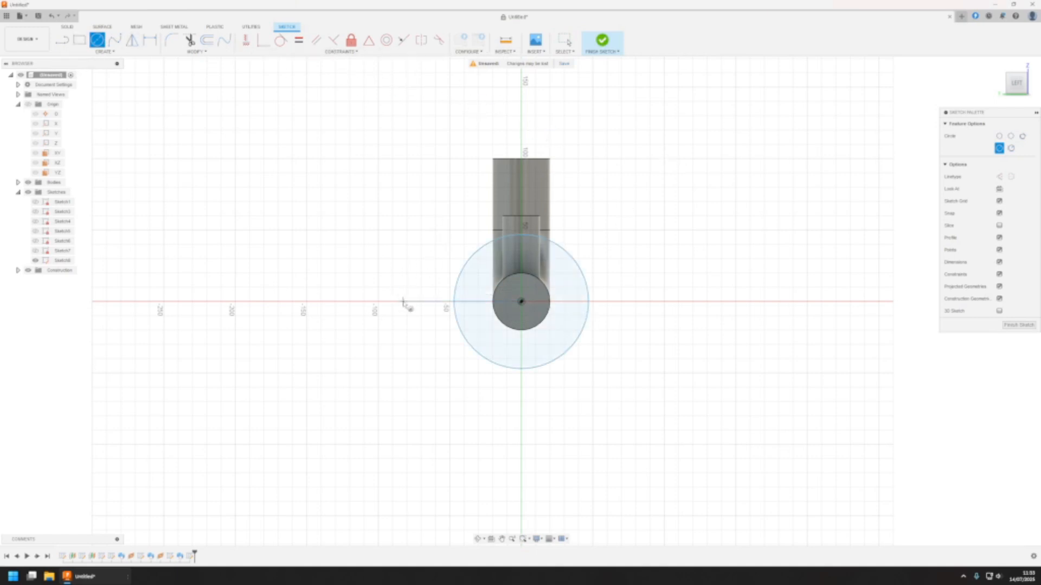
click(418, 328)
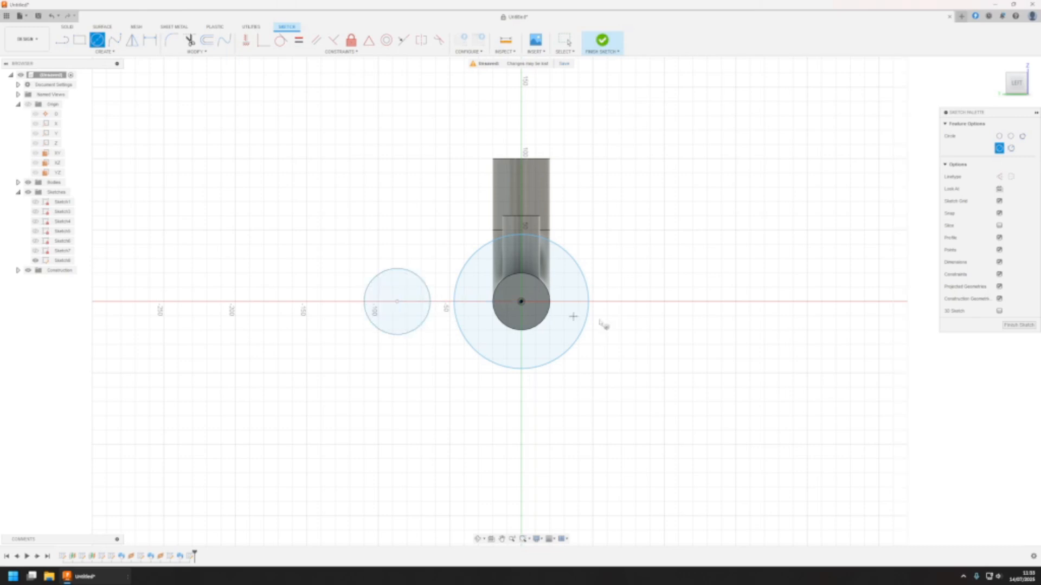
click(646, 301)
click(662, 328)
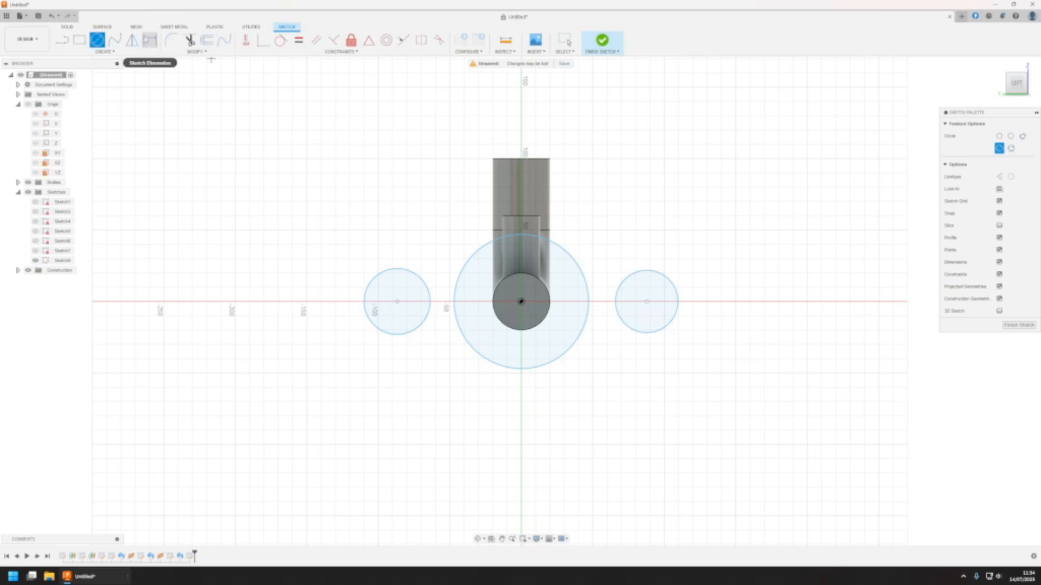
Draw a line from the upper edge of the left small circle to the large circle and shift its end further up the large circle
key(Escape)
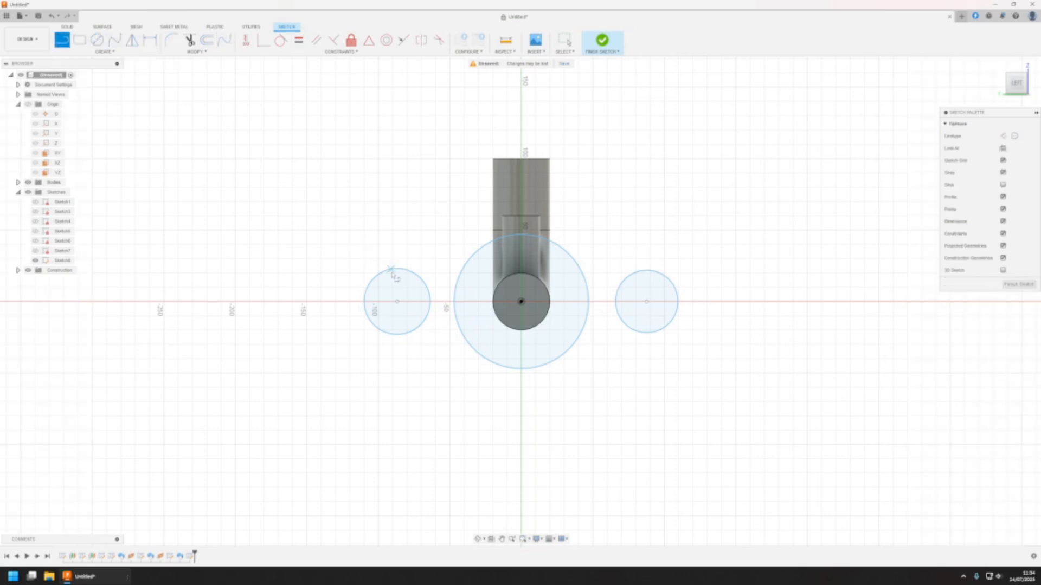
click(387, 270)
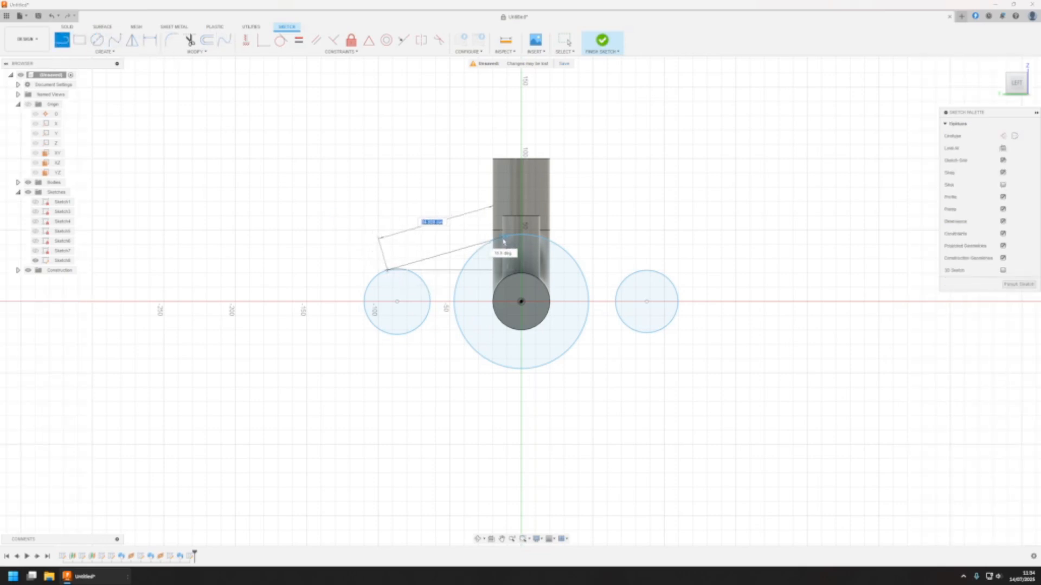
scroll(500, 241, up, 5)
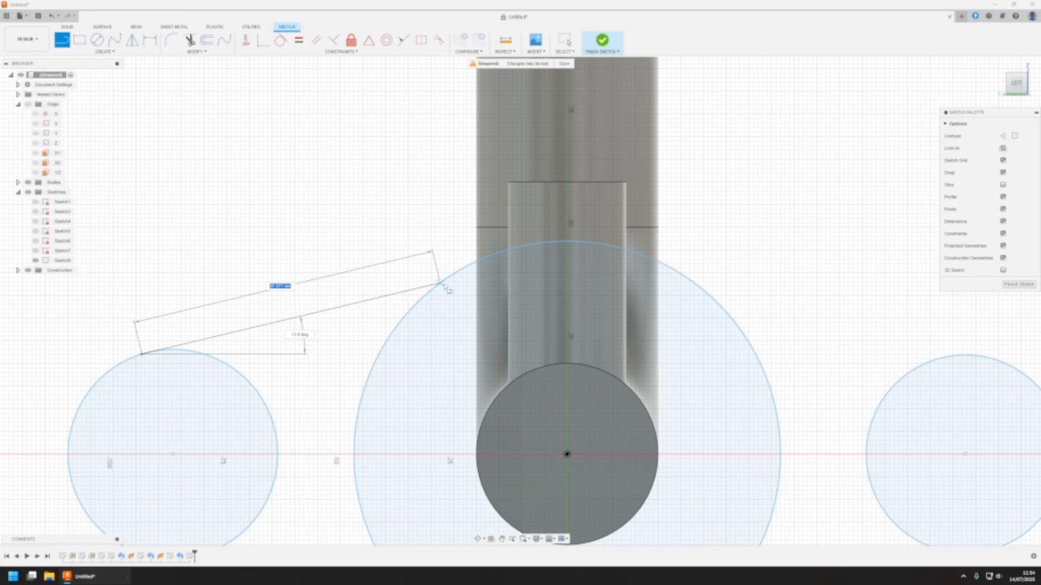
click(447, 280)
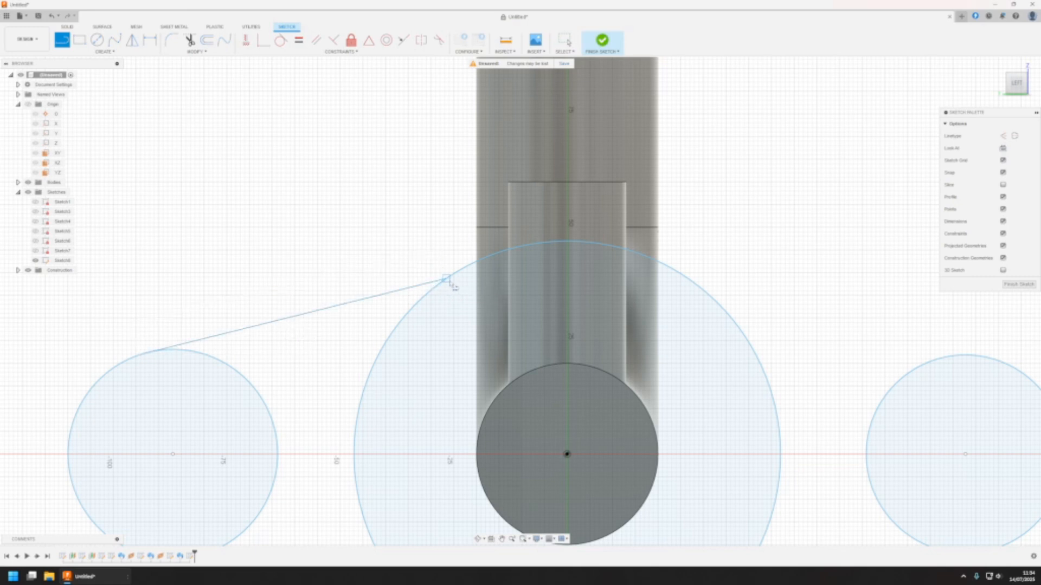
key(Escape)
click(445, 282)
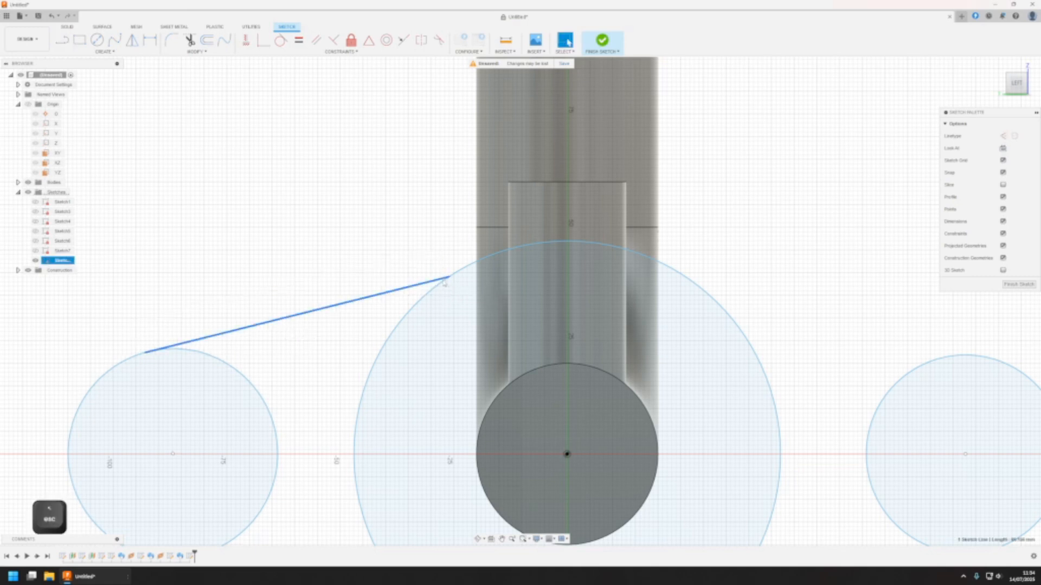
mouse_move(449, 280)
mouse_down()
mouse_move(373, 295)
mouse_move(420, 263)
mouse_move(406, 289)
mouse_move(427, 240)
mouse_up()
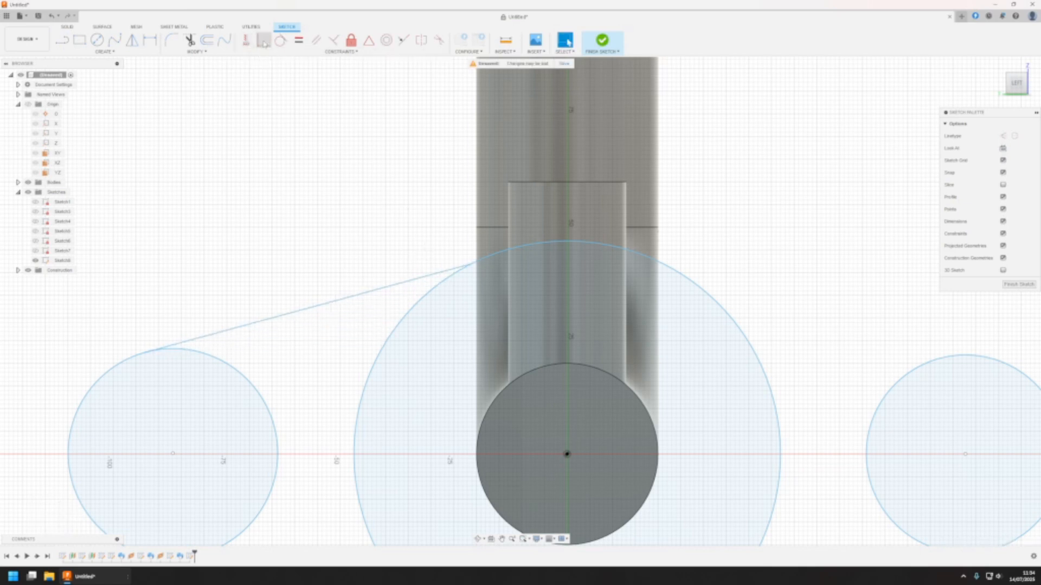
Draw a second line from the lower edge of the left small circle to the lower edge of the large circle
click(62, 41)
scroll(347, 488, up, 2)
scroll(264, 478, down, 3)
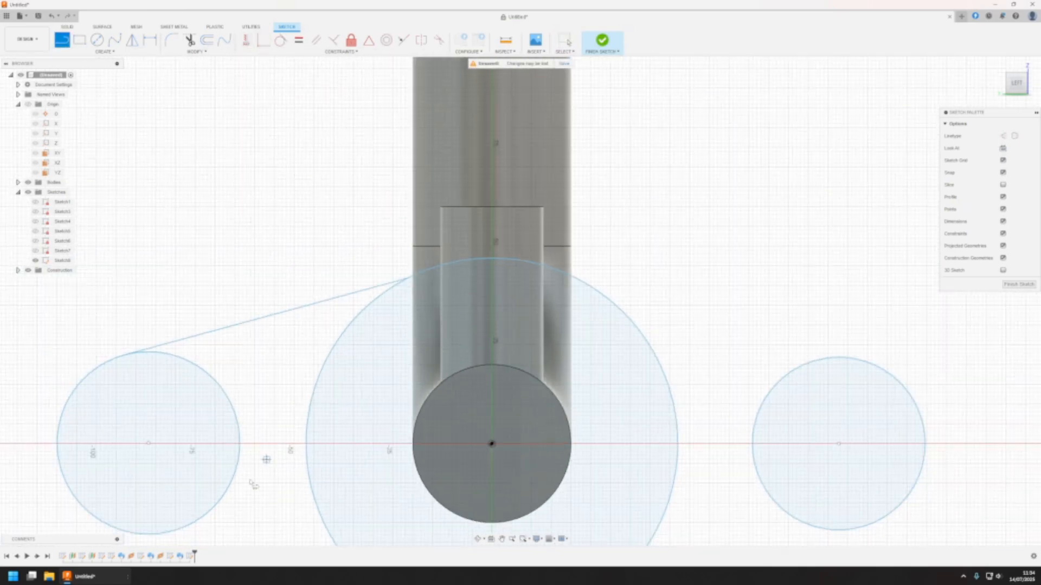
click(160, 528)
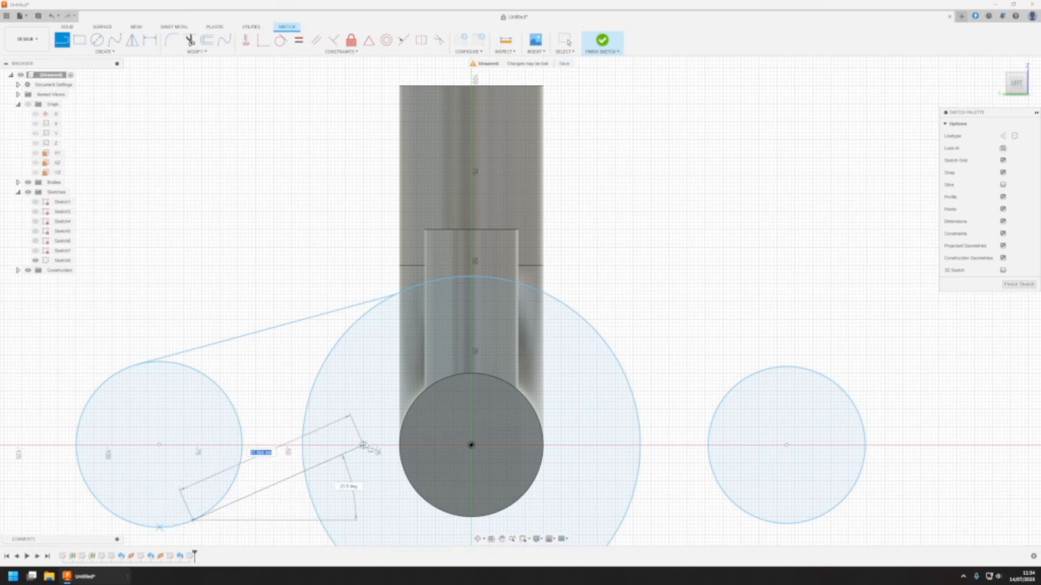
mouse_move(370, 446)
middle_down()
mouse_move(395, 365)
mouse_move(417, 339)
middle_up()
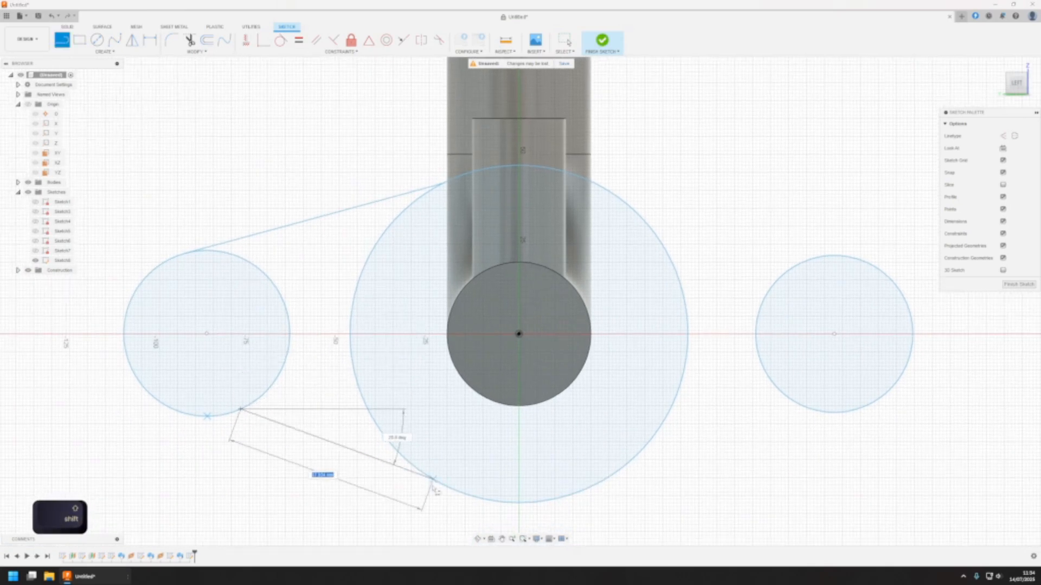
click(459, 493)
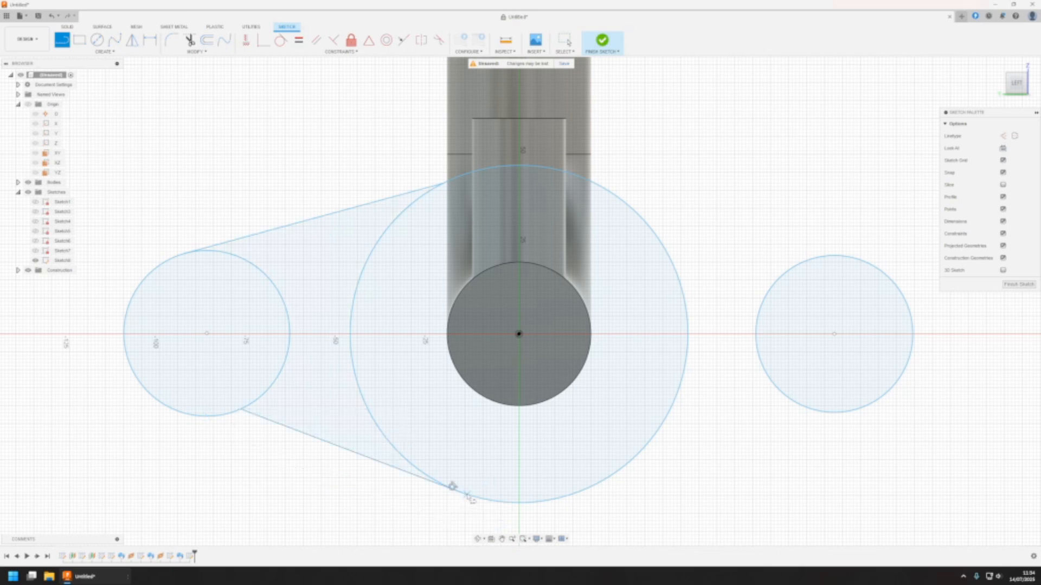
key(Escape)
Reposition the lower connecting line against the large circle, enlarging the left small circle
click(438, 489)
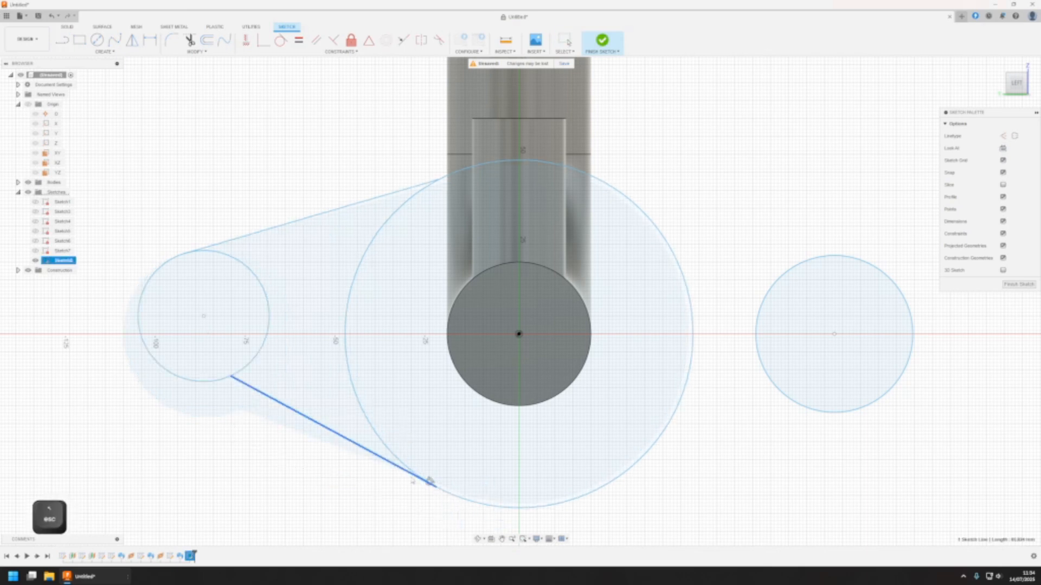
drag(438, 495, 472, 507)
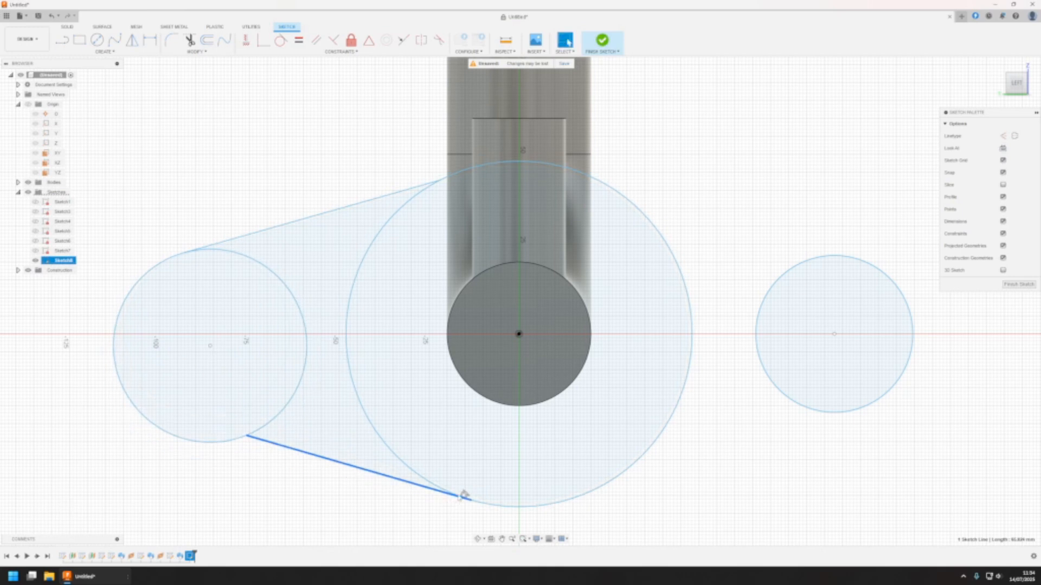
click(463, 495)
click(463, 495)
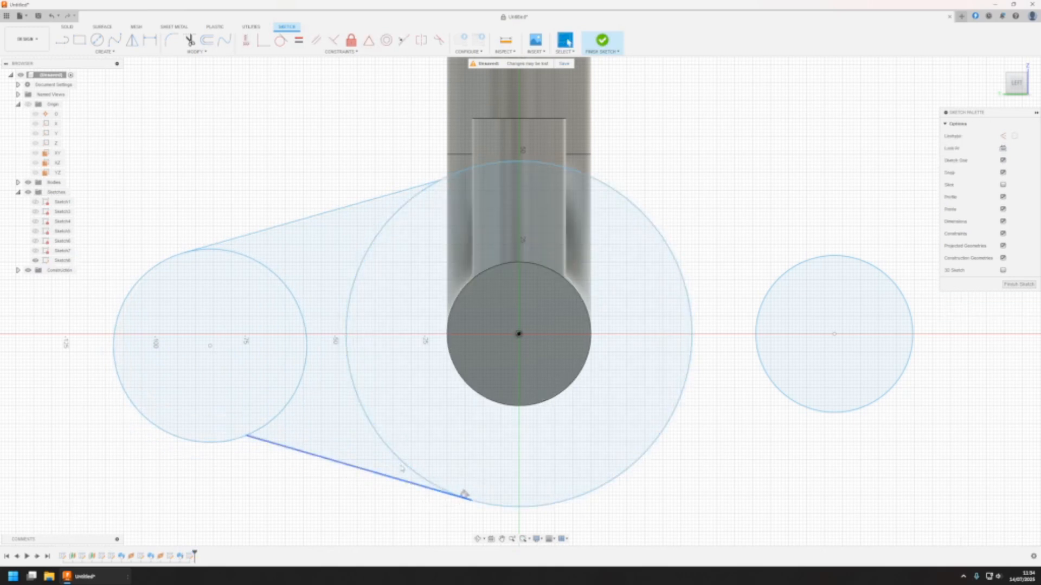
click(283, 43)
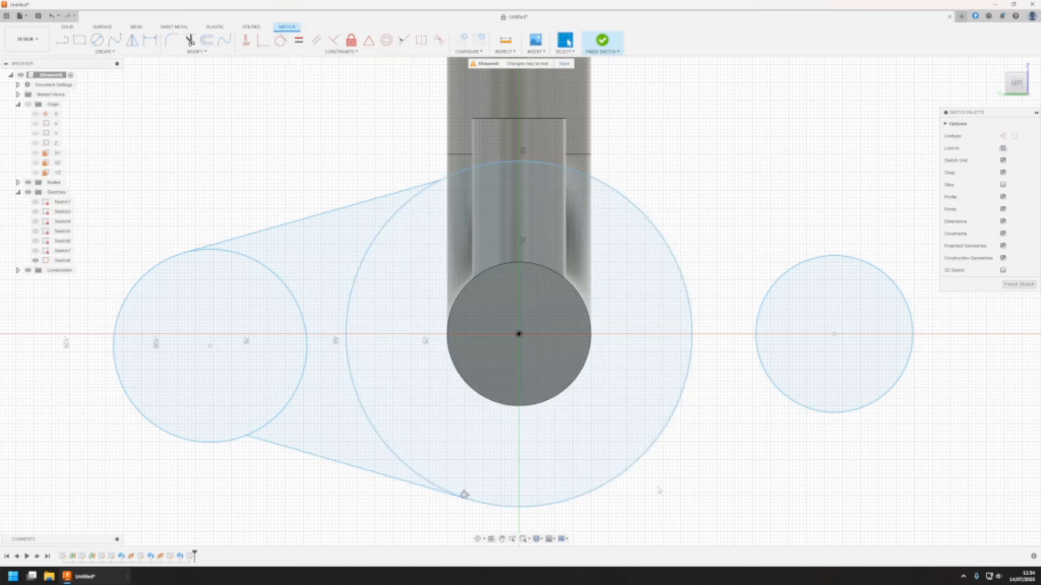
Draw two lines connecting the upper and lower edges of the right small circle to the large circle
click(64, 39)
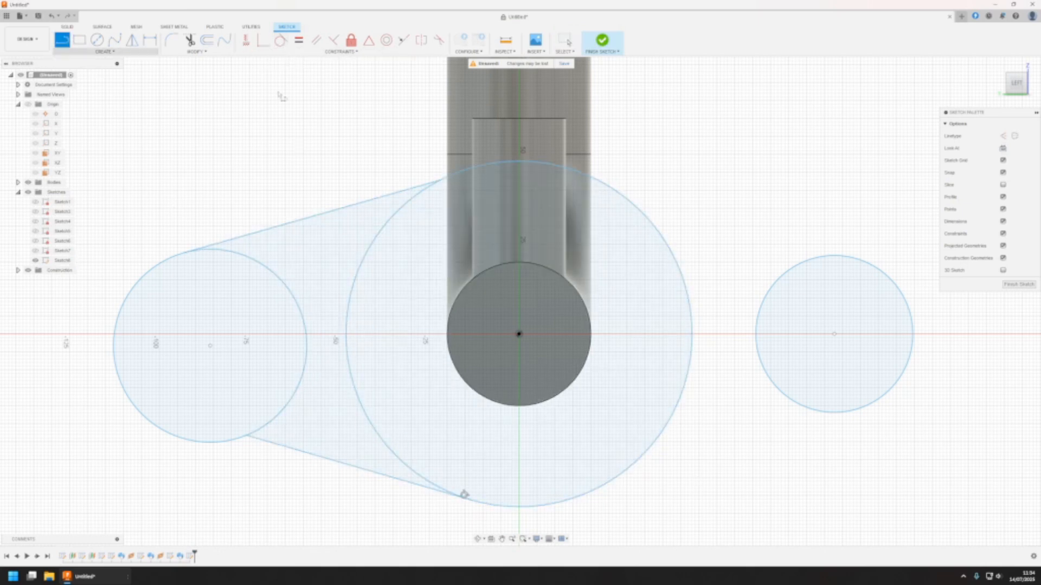
click(836, 256)
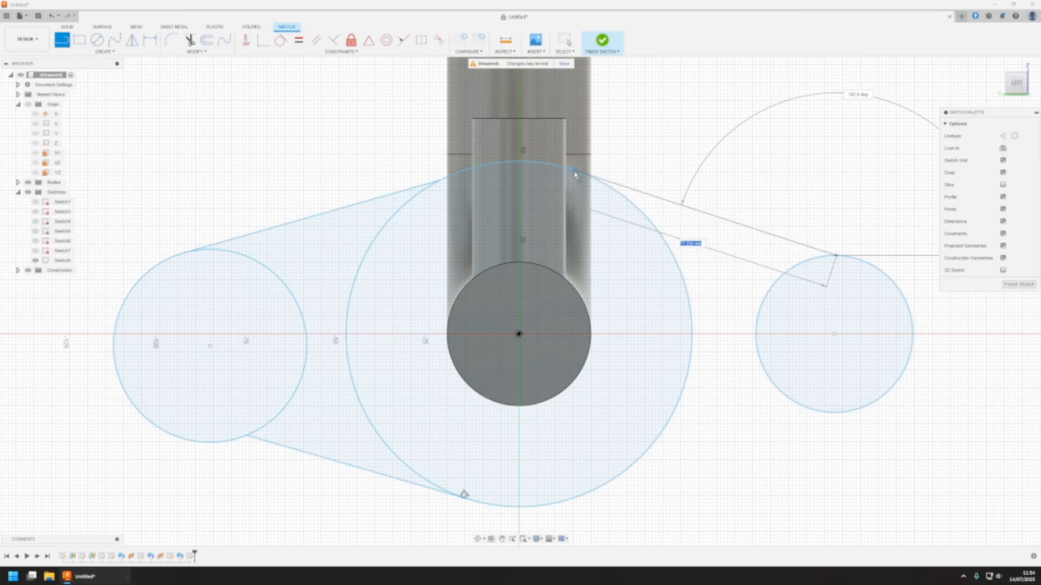
double_click(572, 173)
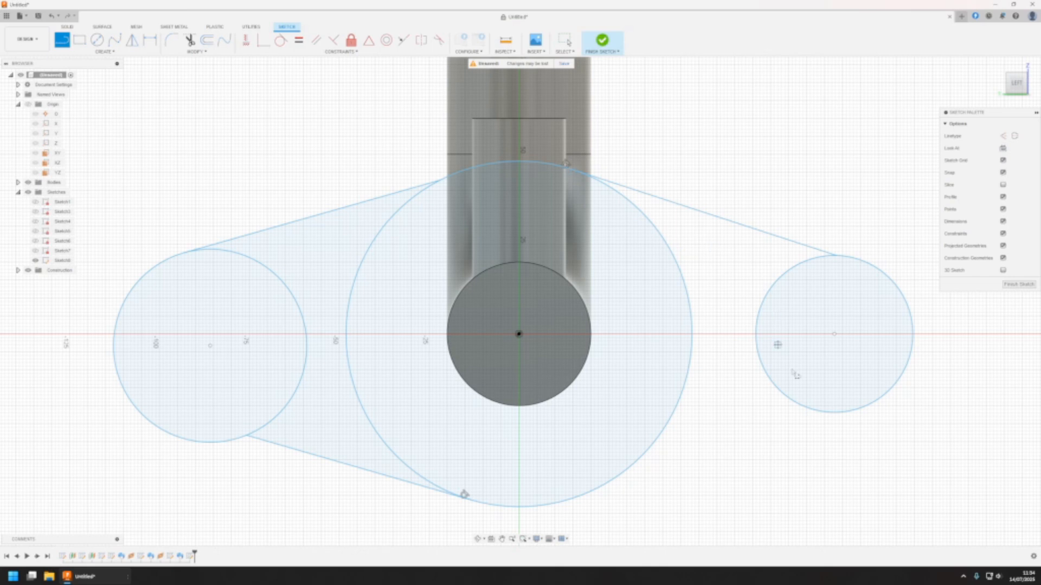
click(839, 413)
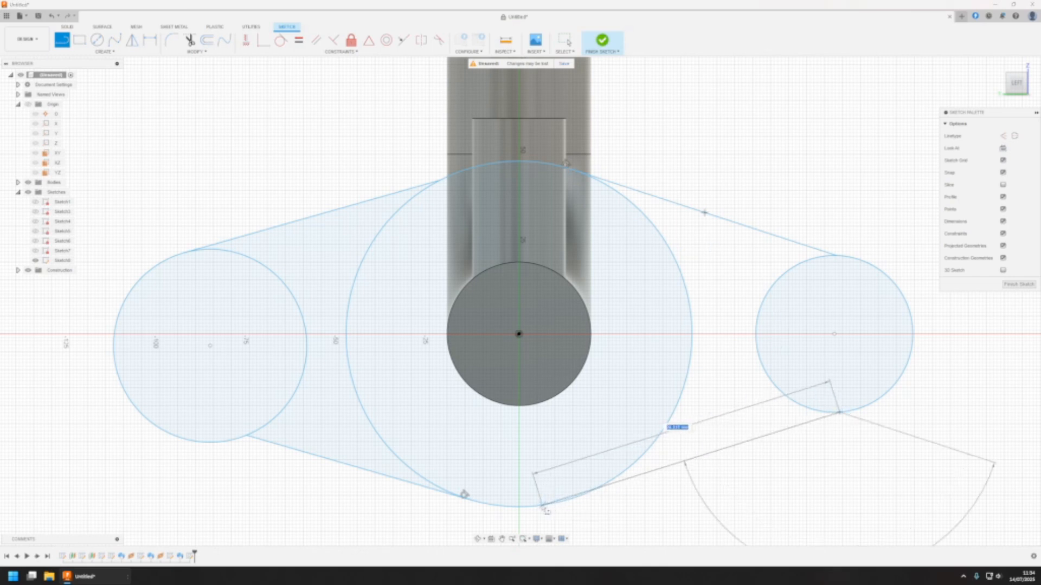
double_click(571, 500)
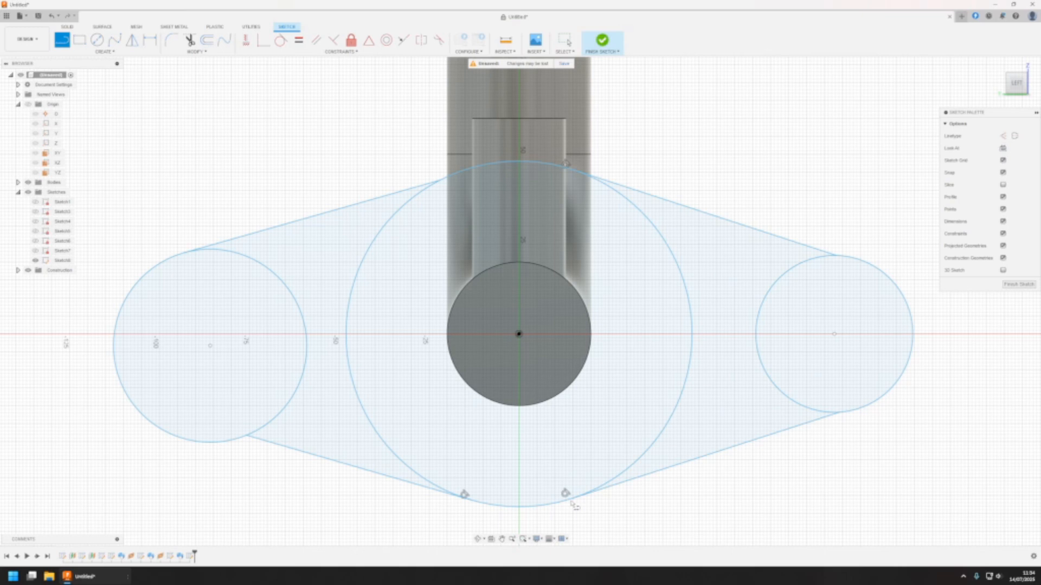
key(Escape)
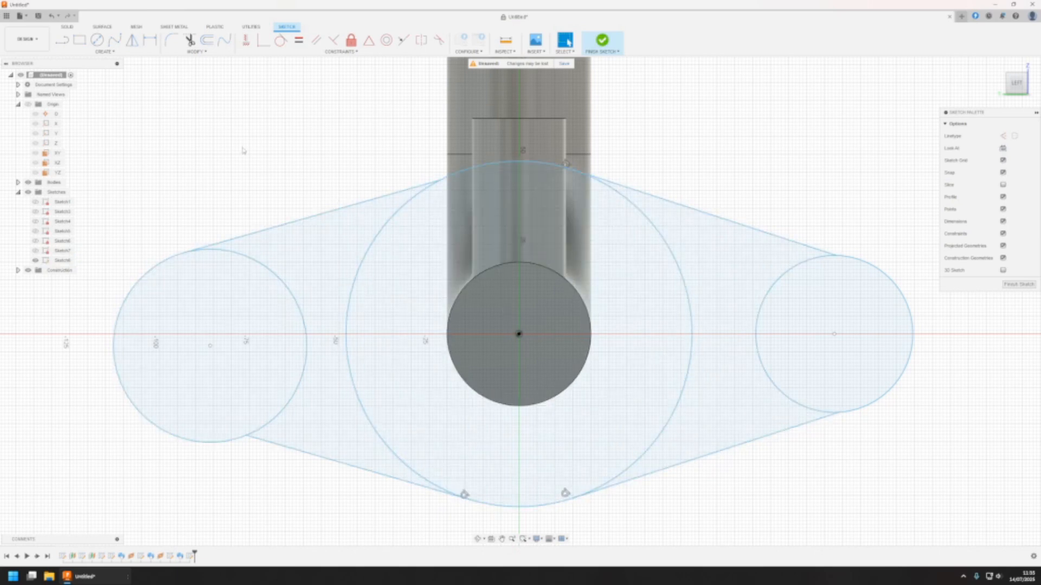
Trim the inner arcs of the large circle and both small circles, leaving only the flange's outer outline
key(t)
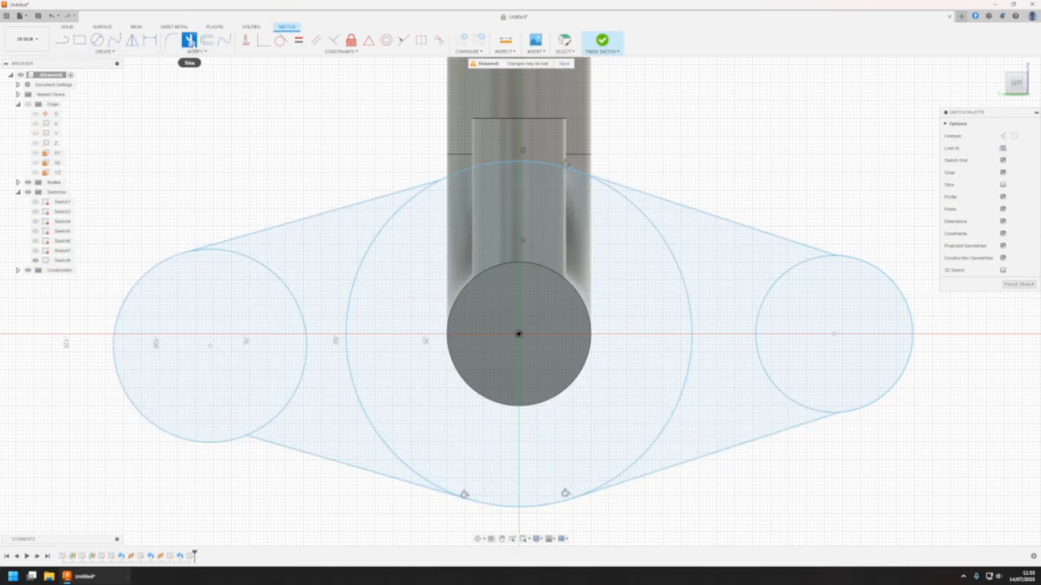
click(273, 260)
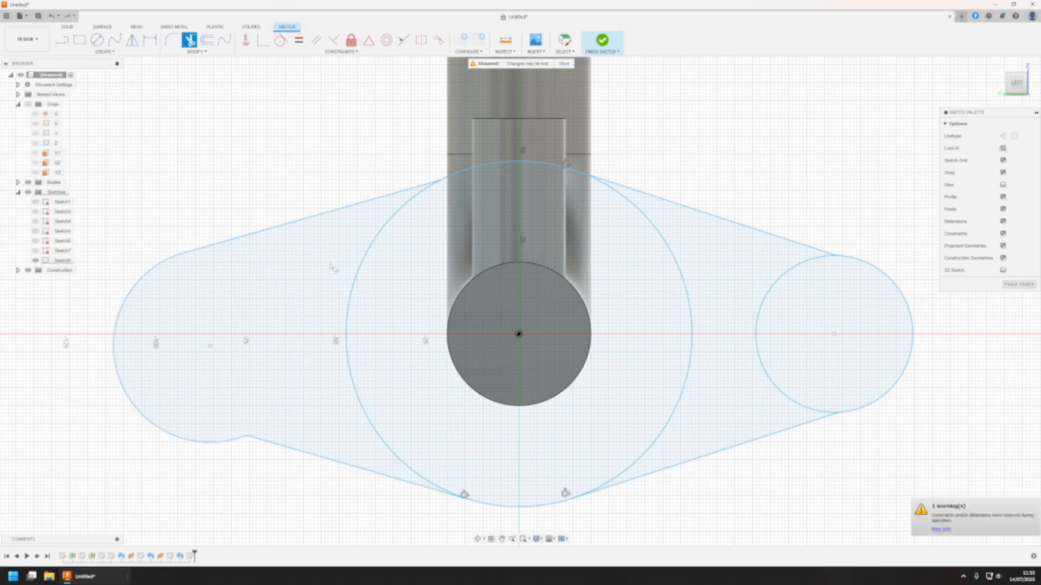
click(359, 269)
click(678, 261)
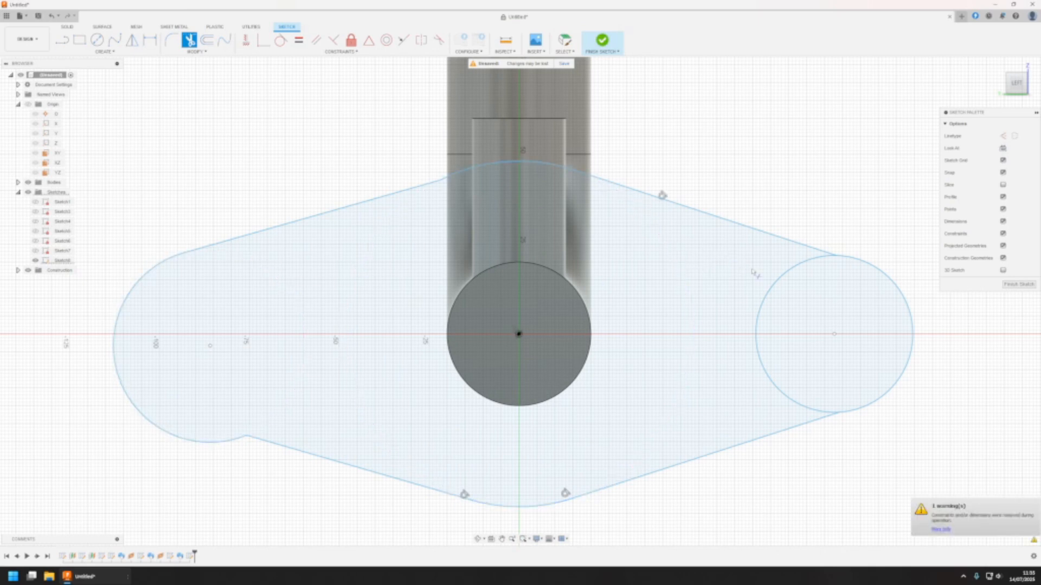
click(774, 279)
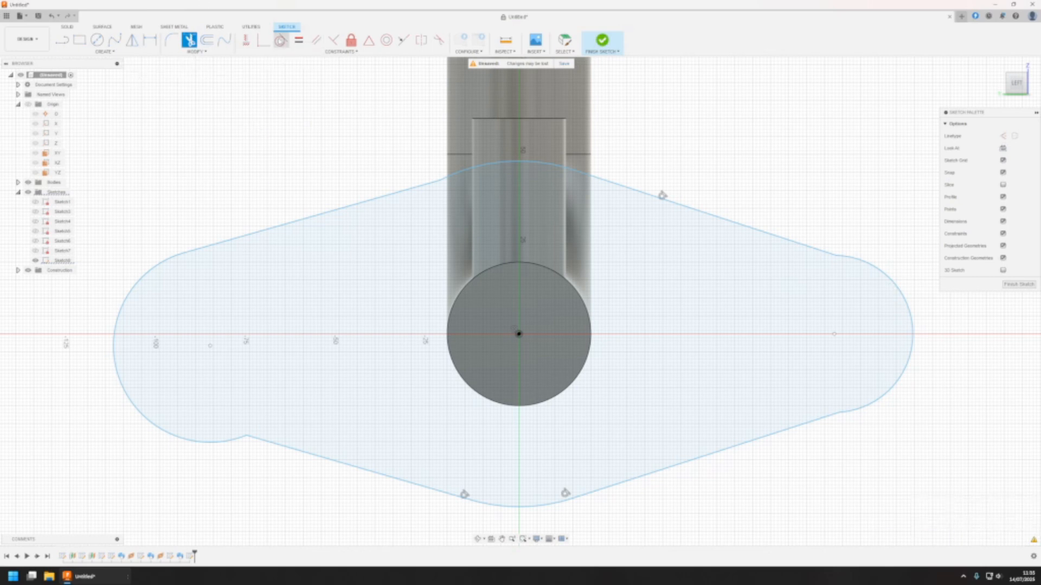
Apply tangent constraints between the left end arc and its lower line, and between the right end arc and both its lines
click(280, 40)
click(270, 440)
click(237, 442)
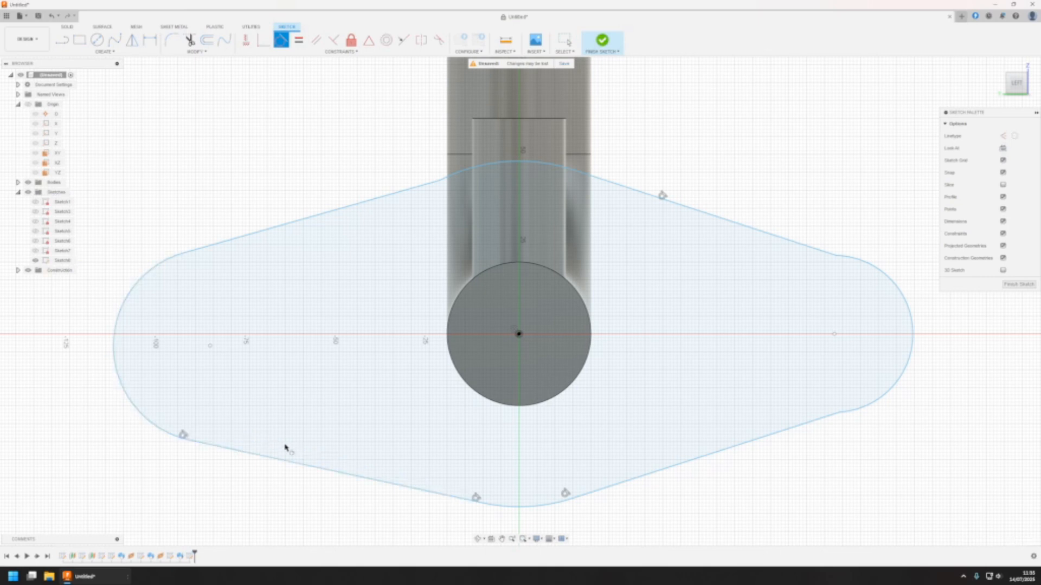
click(885, 406)
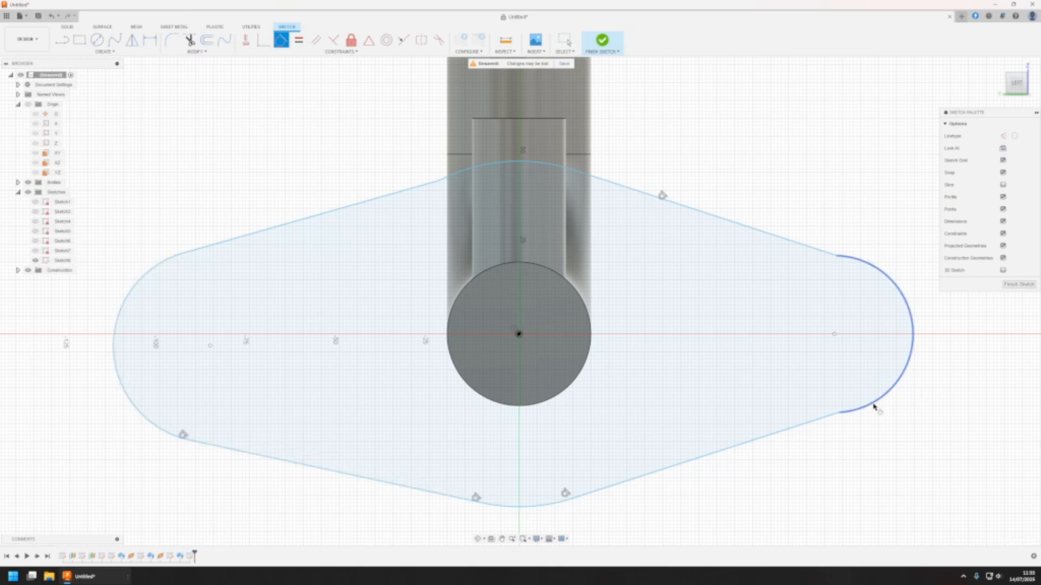
click(827, 418)
click(849, 260)
click(833, 254)
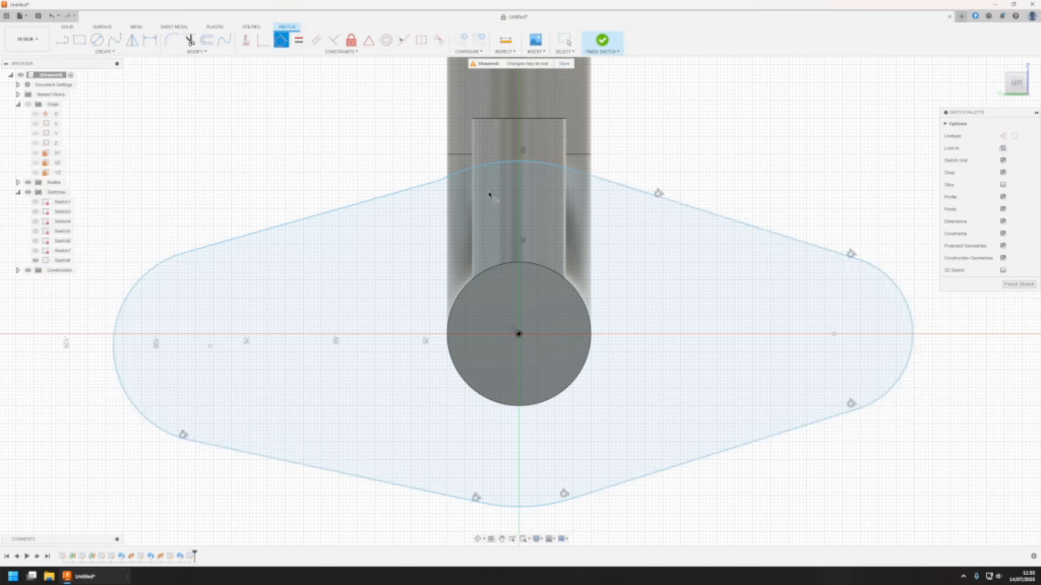
Make the upper left line tangent to the left end arc and to the upper central arc
click(219, 245)
click(179, 259)
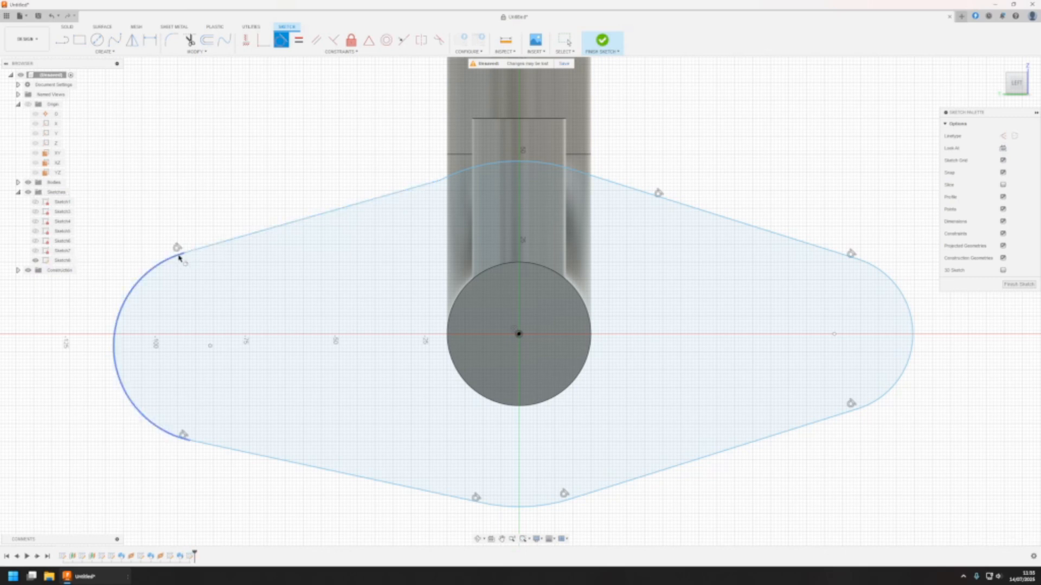
click(467, 174)
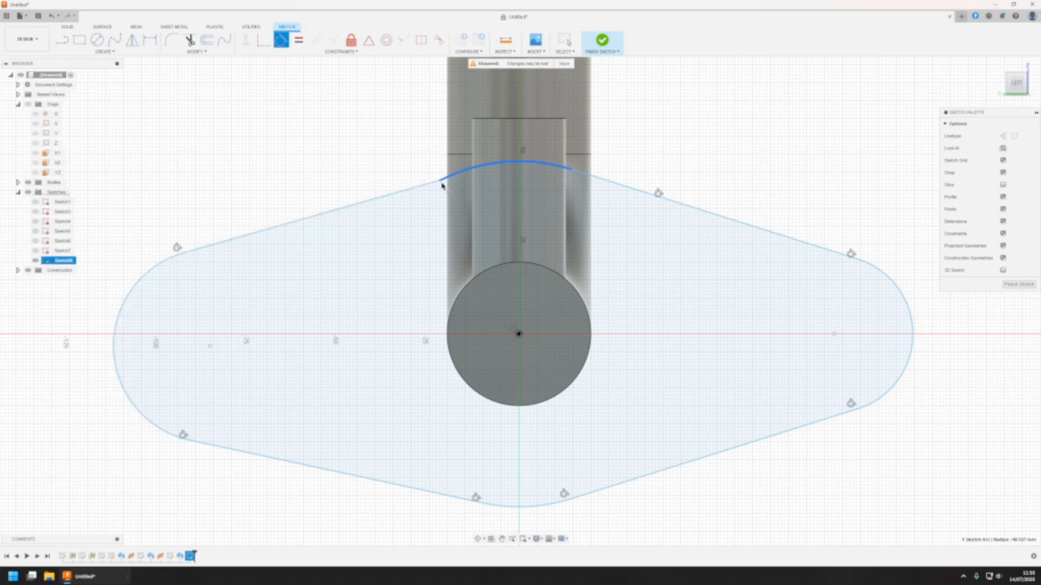
click(435, 180)
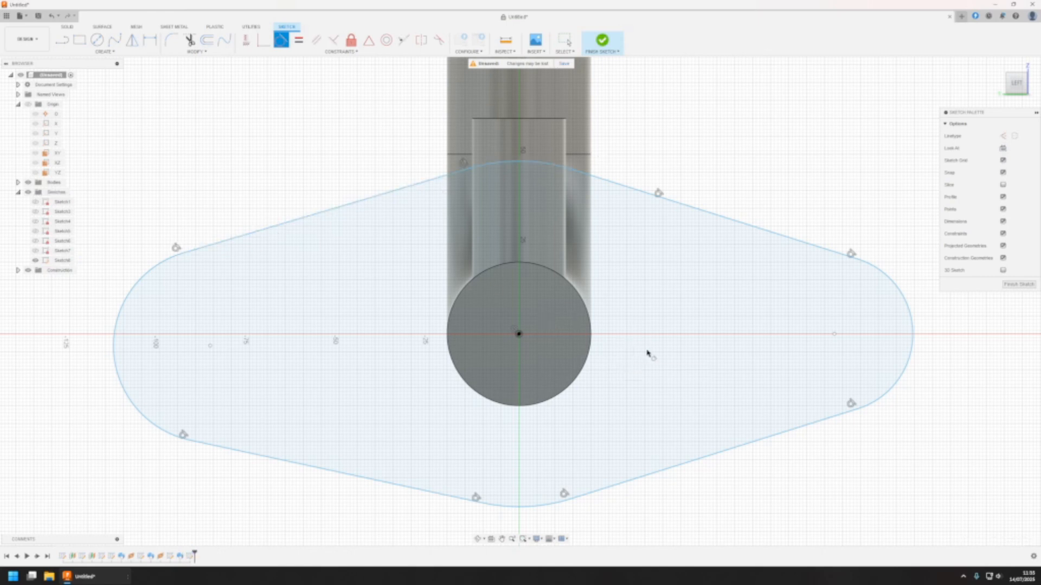
key(Escape)
Dimension the upper central arc with a radius of 70/2 mm
mouse_move(552, 165)
mouse_down()
mouse_move(575, 141)
mouse_move(589, 166)
mouse_move(589, 133)
mouse_move(586, 154)
mouse_move(584, 145)
mouse_up()
key(d)
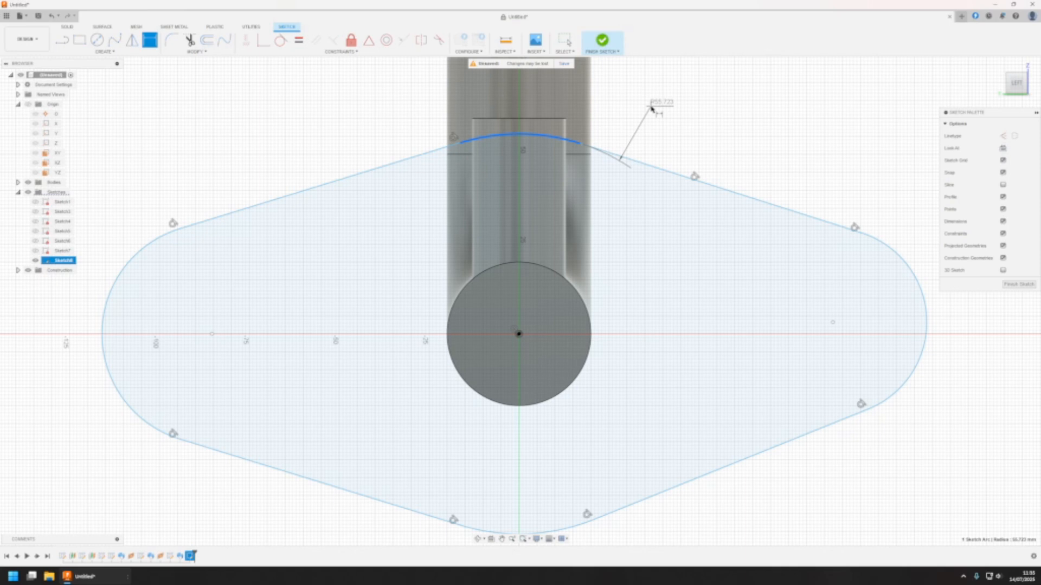
click(657, 98)
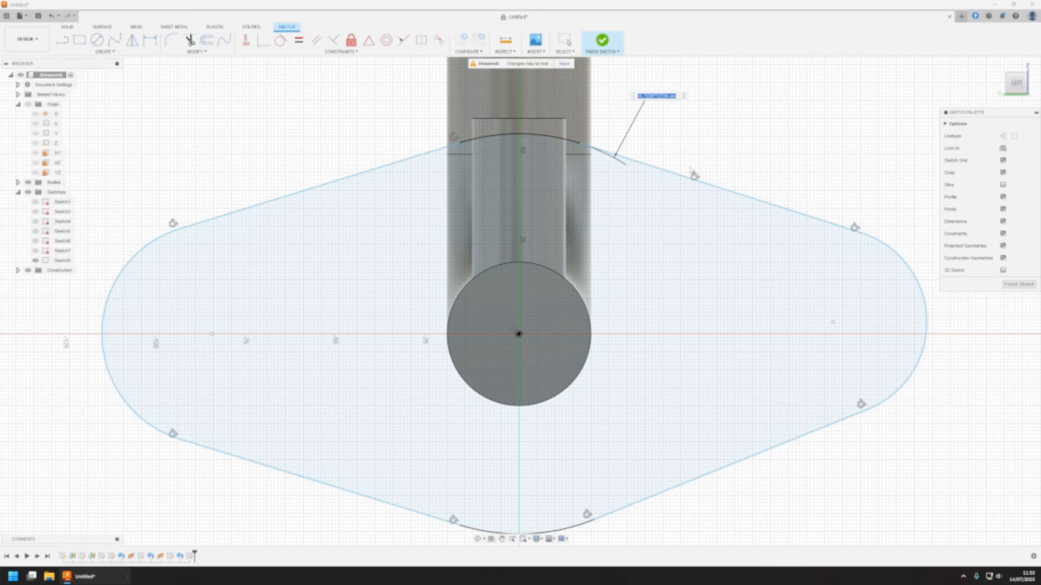
text(70/2)
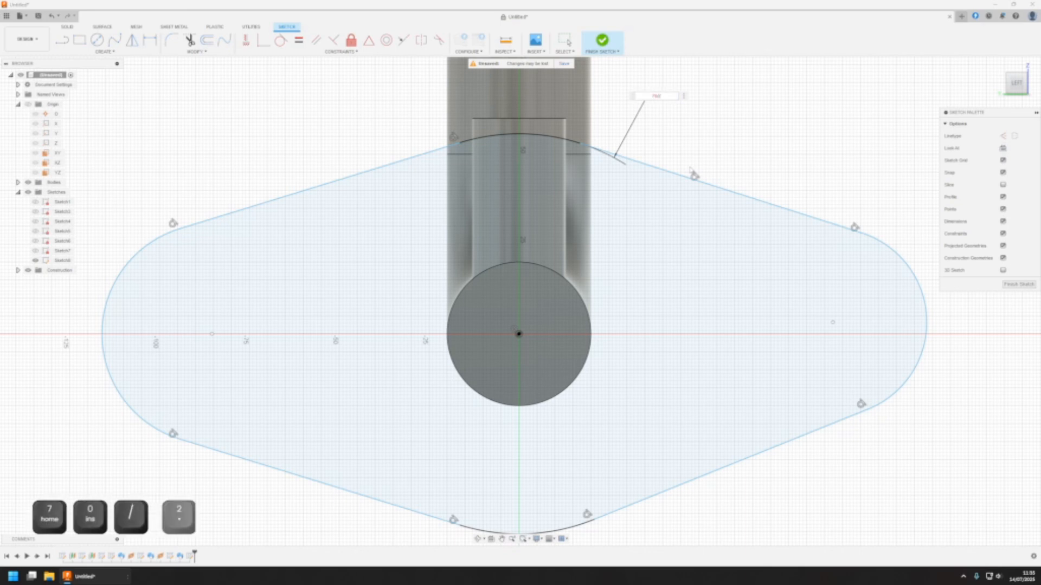
key(Return)
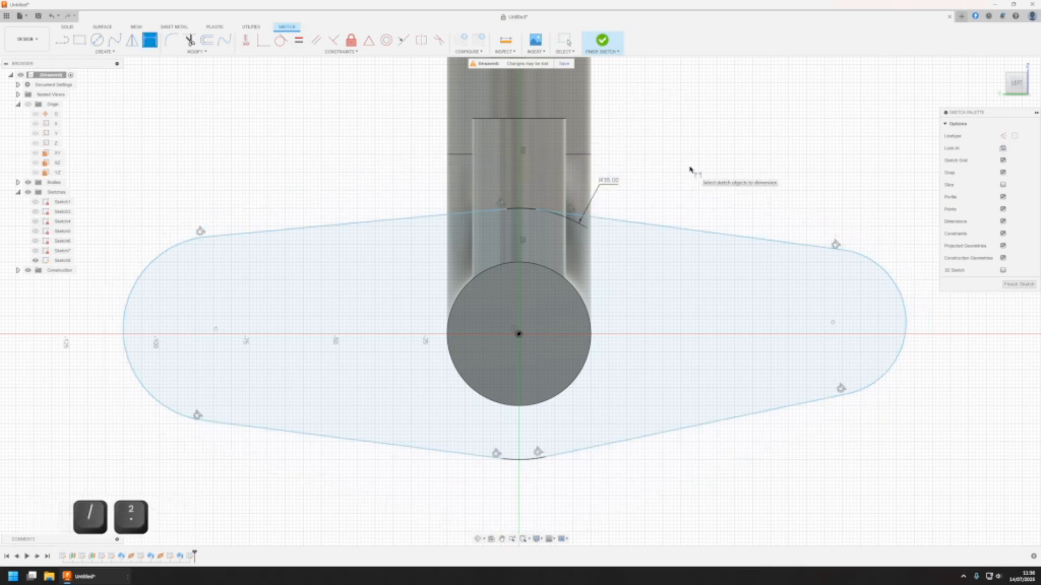
Dimension the left and right end arcs with a radius of 35/2 mm each
click(150, 256)
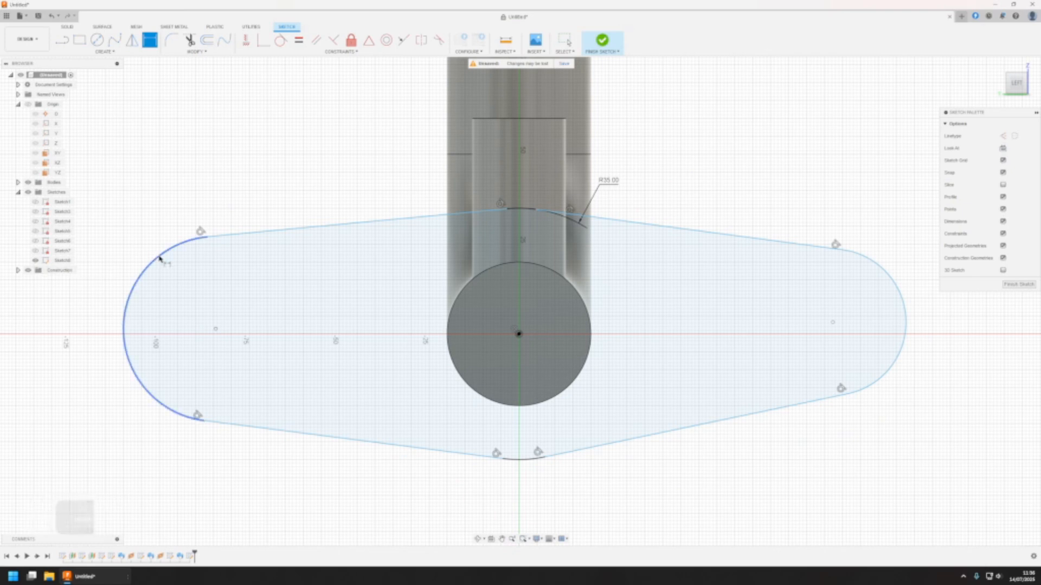
click(149, 163)
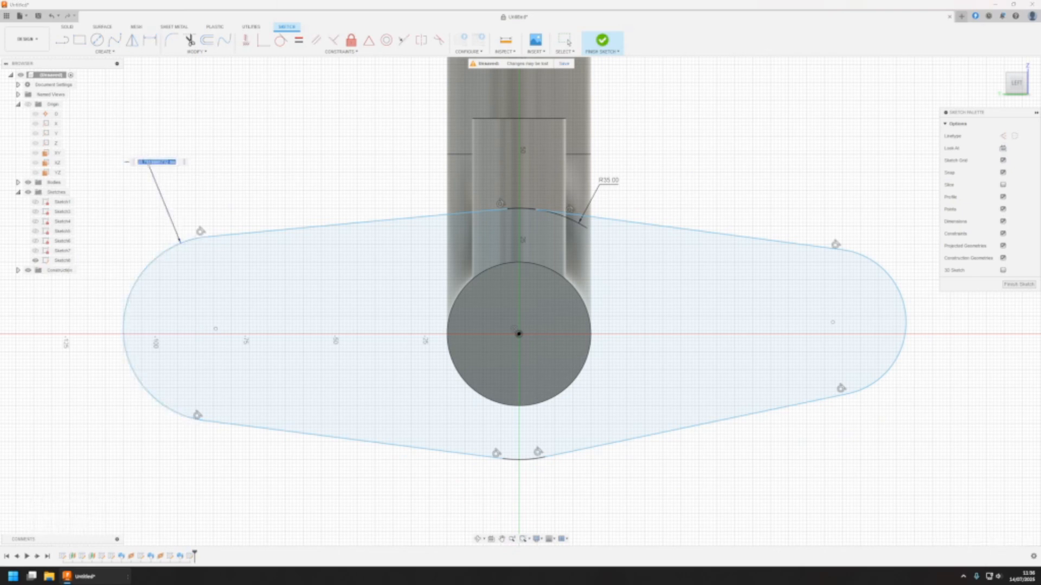
text(35/2)
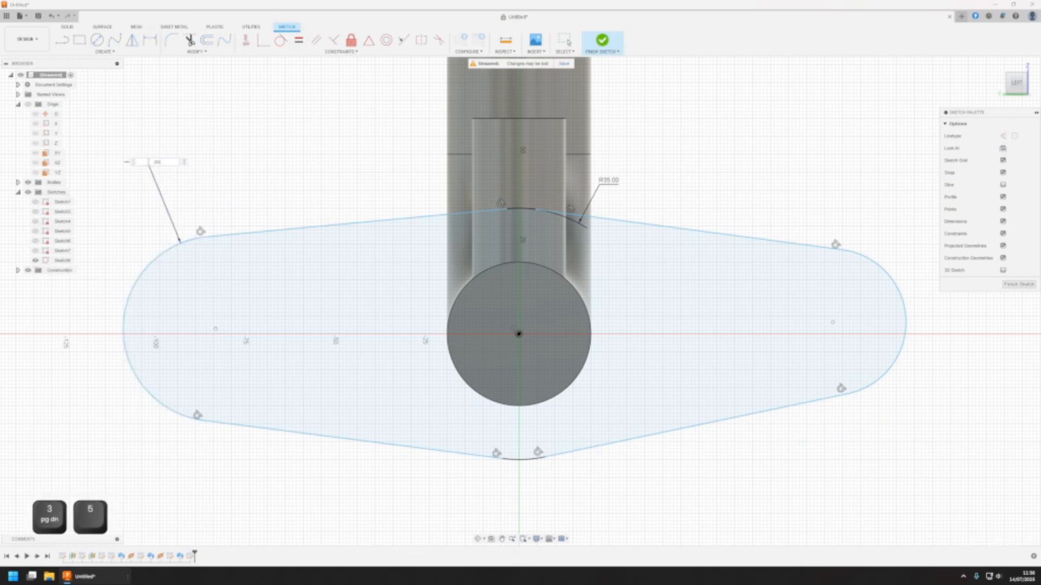
key(Return)
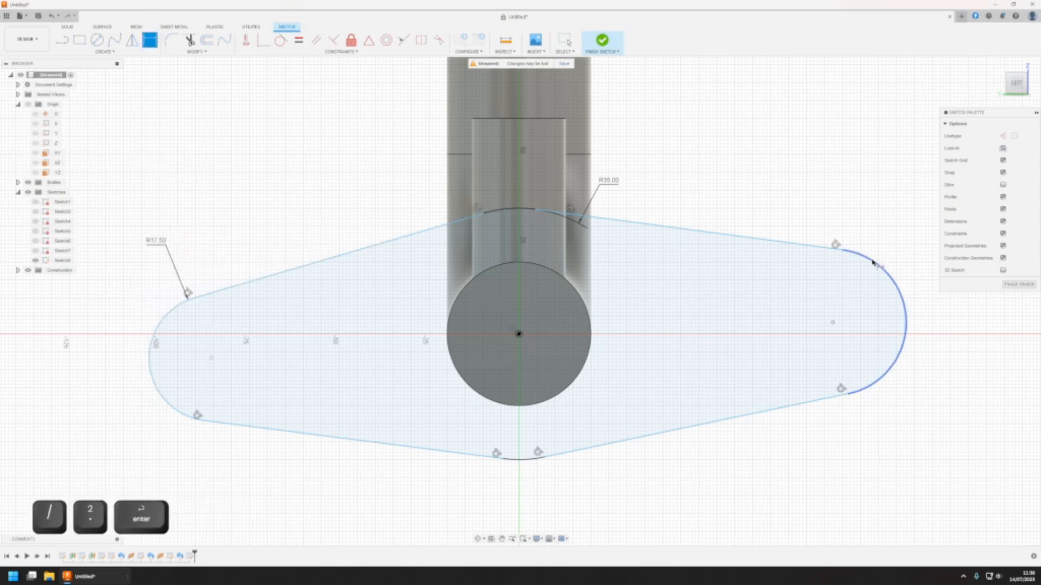
click(902, 304)
click(892, 214)
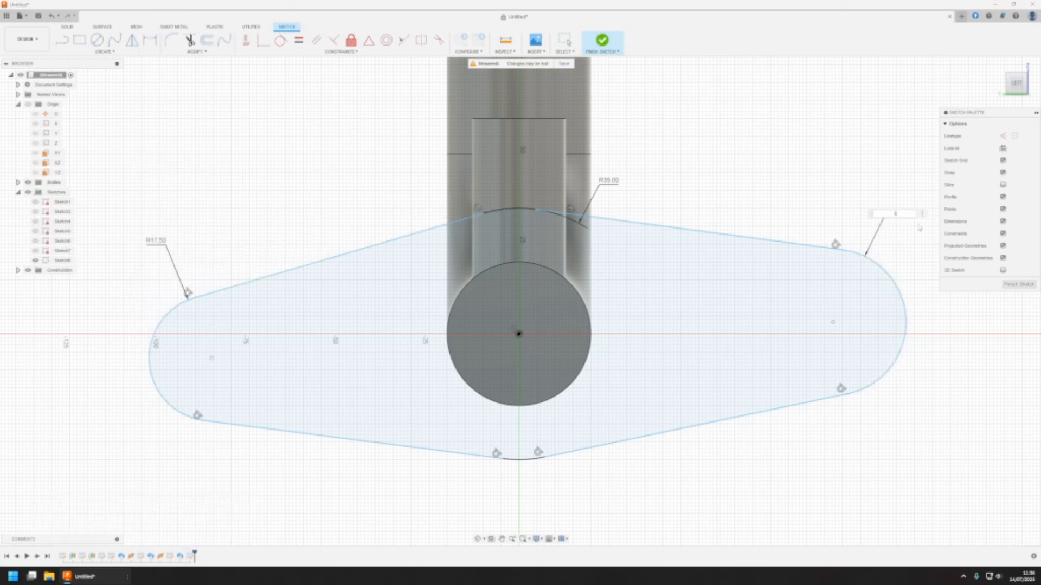
text(35/2)
key(Return)
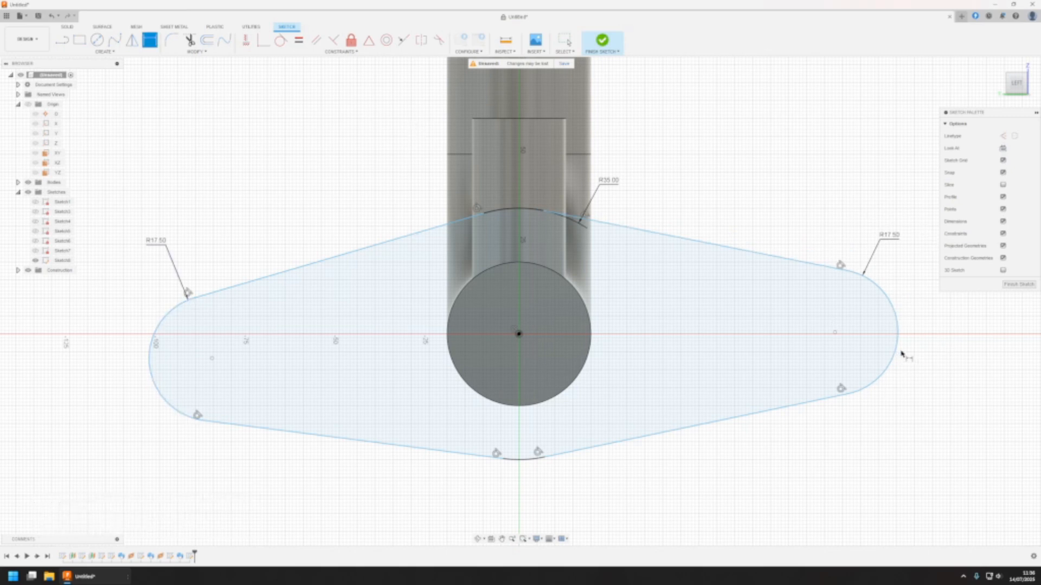
key(Escape)
Make the centres of the two end arcs symmetric about the vertical Z axis with a Symmetry constraint
drag(899, 349, 896, 308)
click(810, 392)
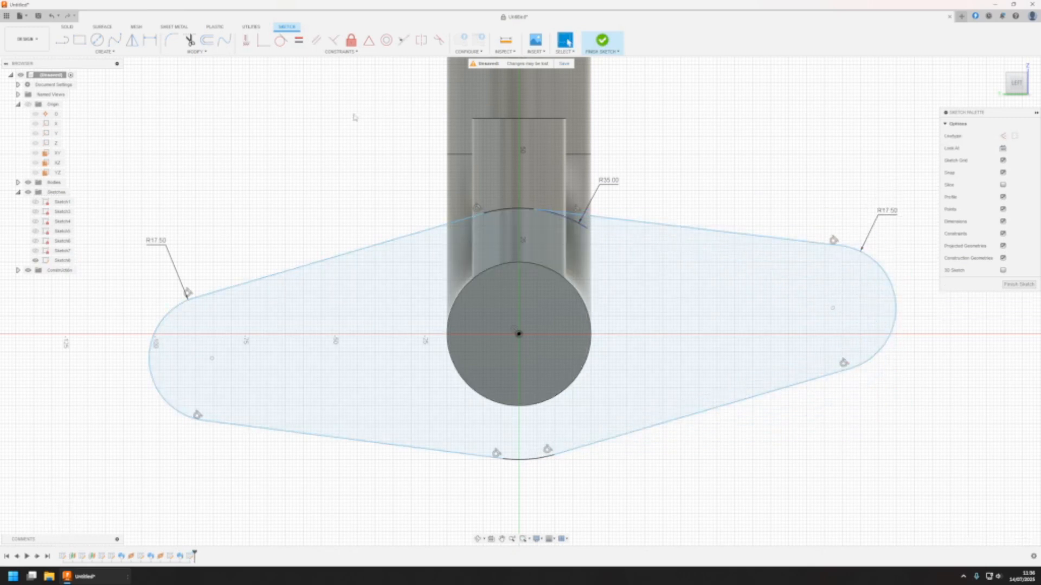
click(421, 42)
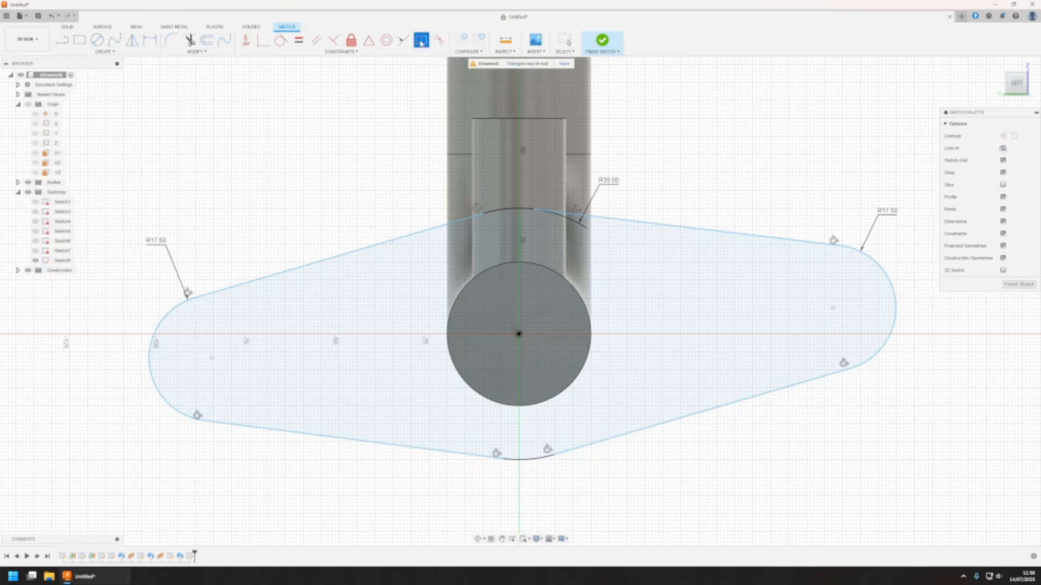
click(211, 359)
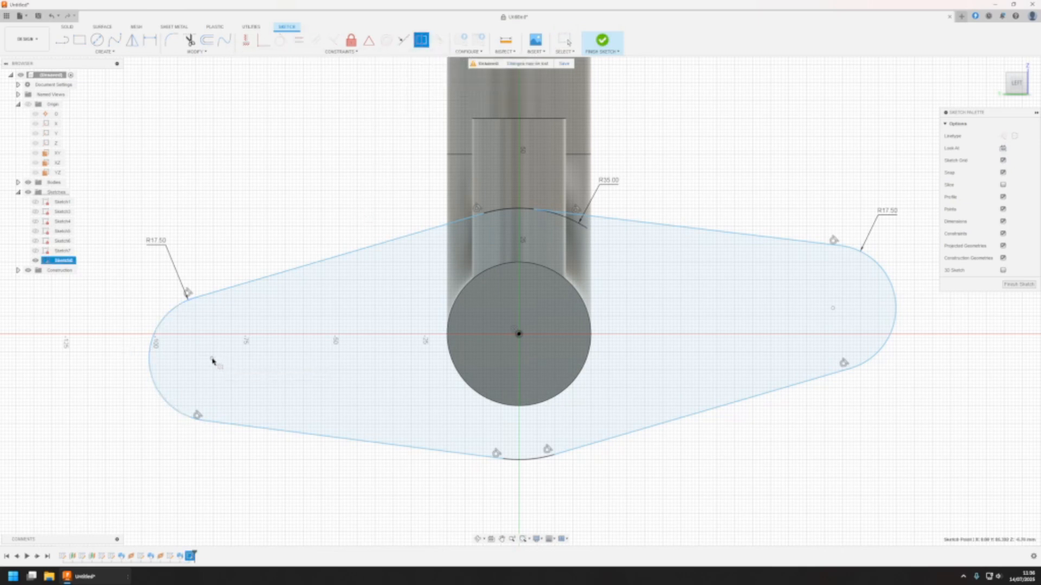
click(833, 308)
mouse_move(377, 308)
middle_down()
mouse_move(396, 316)
mouse_move(379, 305)
middle_up()
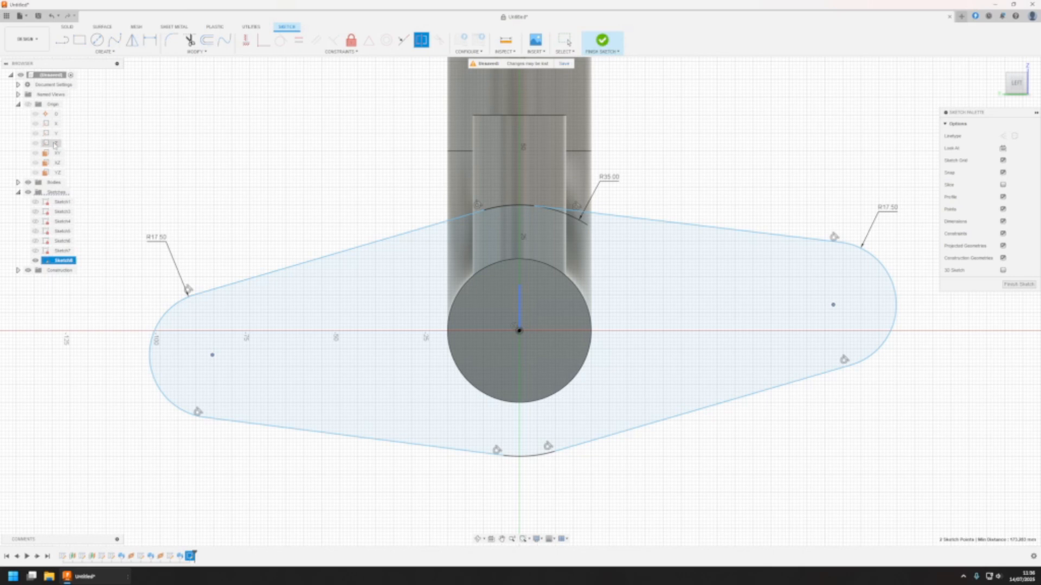
click(246, 40)
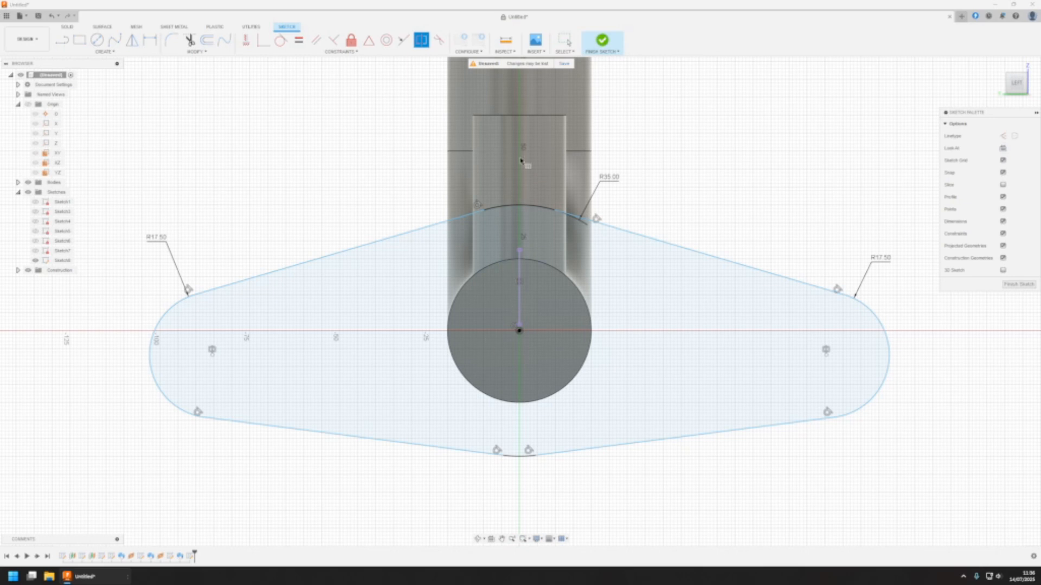
key(Escape)
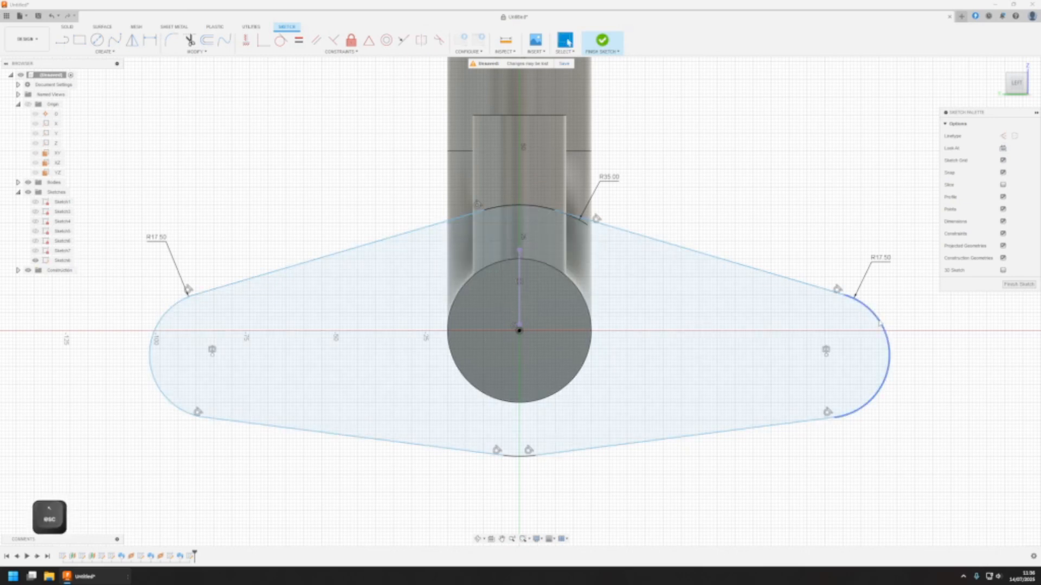
Constrain the left end arc's centre to the origin Y axis with a Coincident constraint
mouse_move(862, 297)
mouse_down()
mouse_move(853, 237)
mouse_move(836, 333)
mouse_move(851, 285)
mouse_up()
click(832, 166)
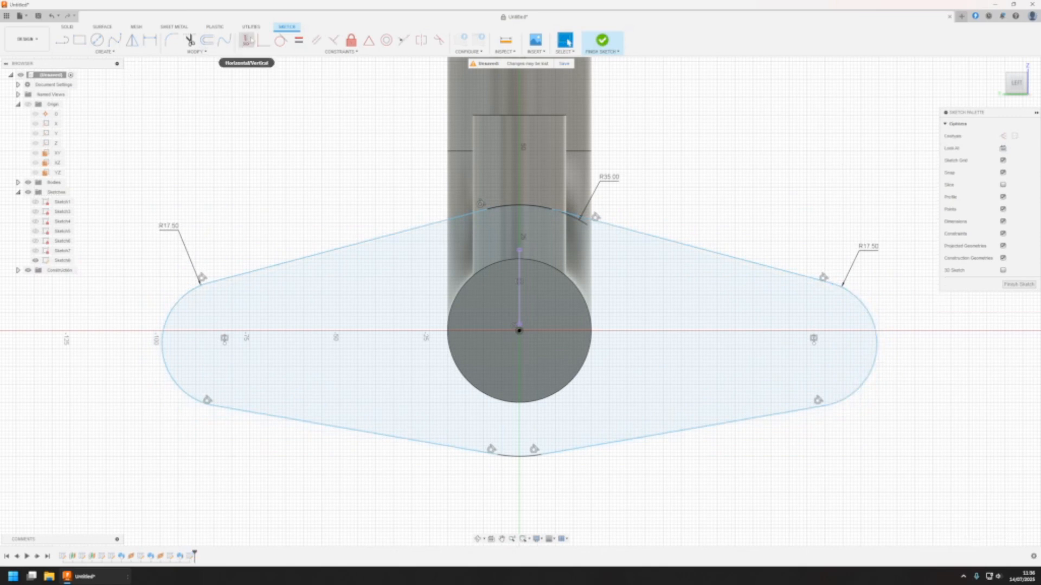
click(264, 40)
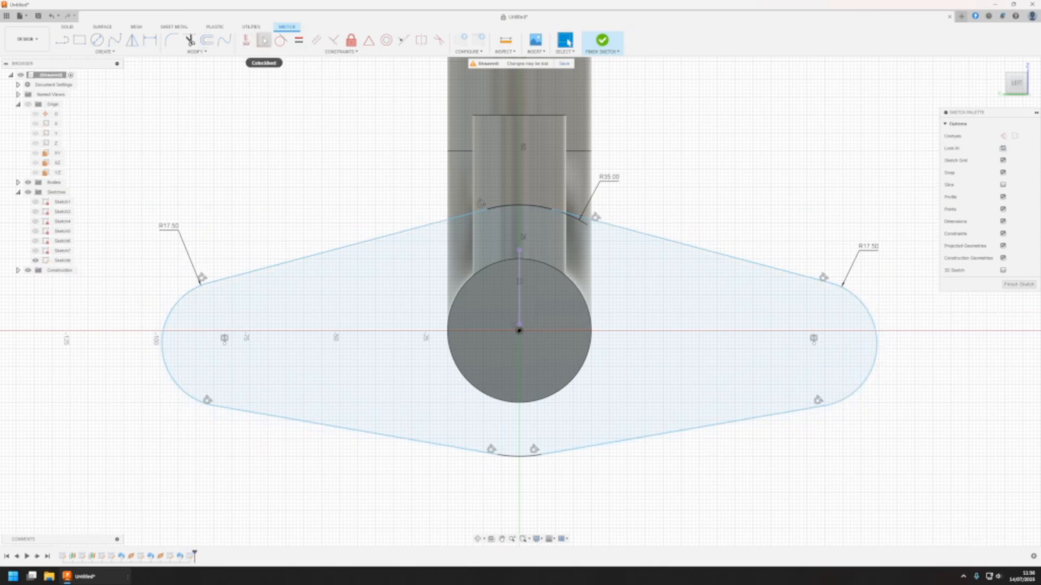
click(226, 348)
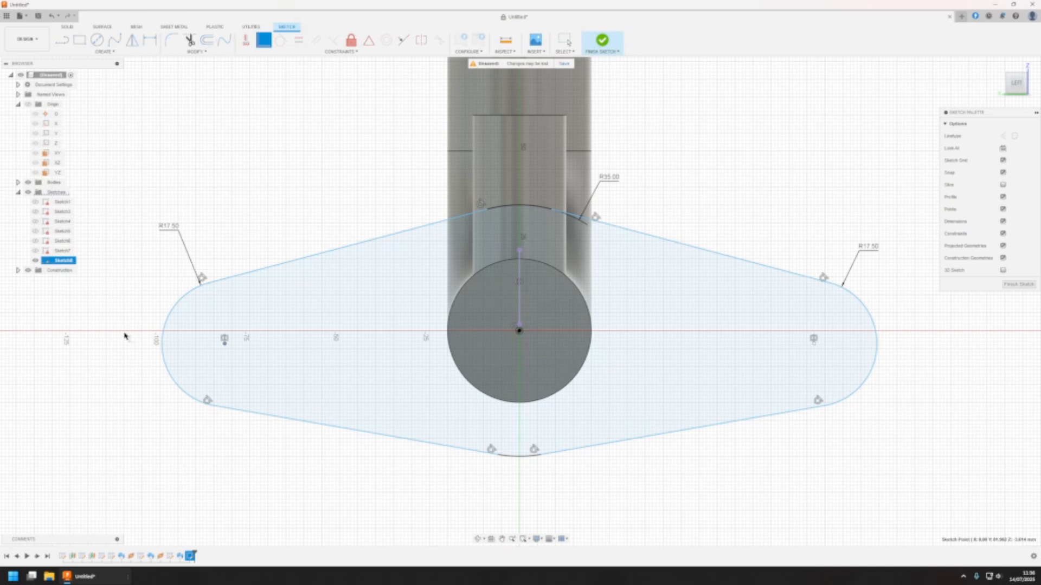
click(57, 133)
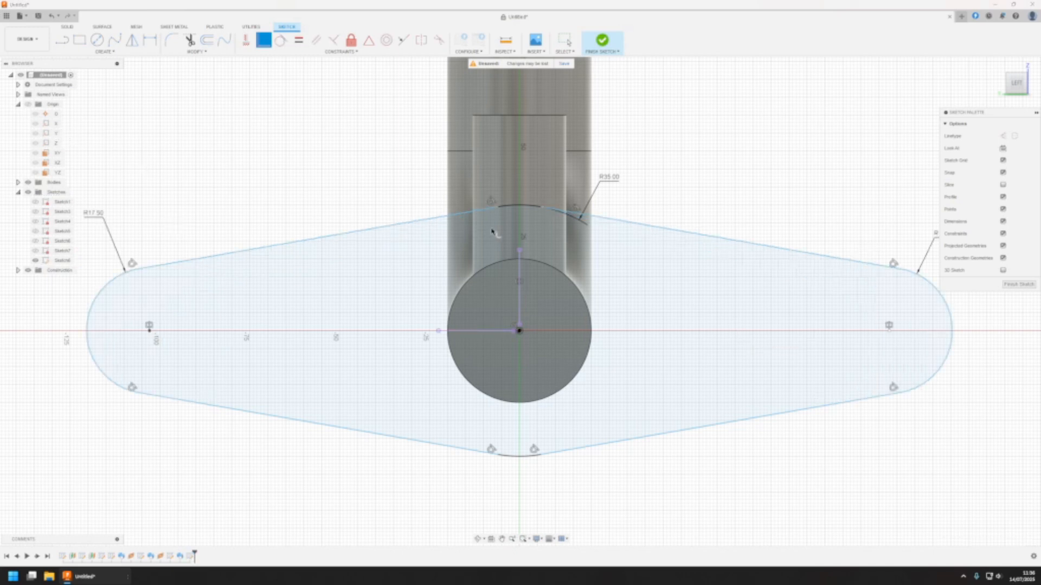
key(Escape)
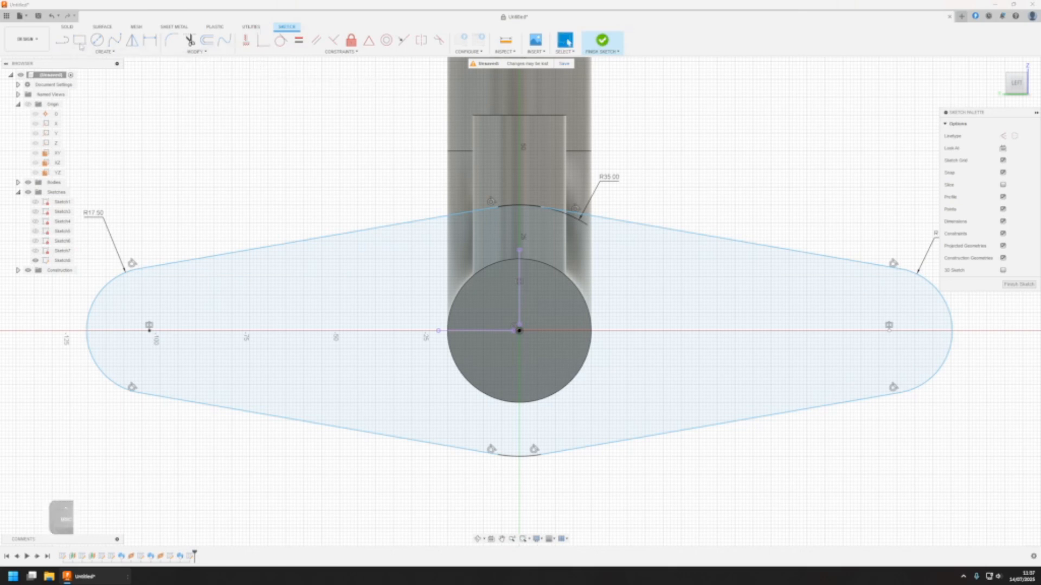
Dimension the distance between the two end arc centres as 80 mm and finish the flange sketch
key(d)
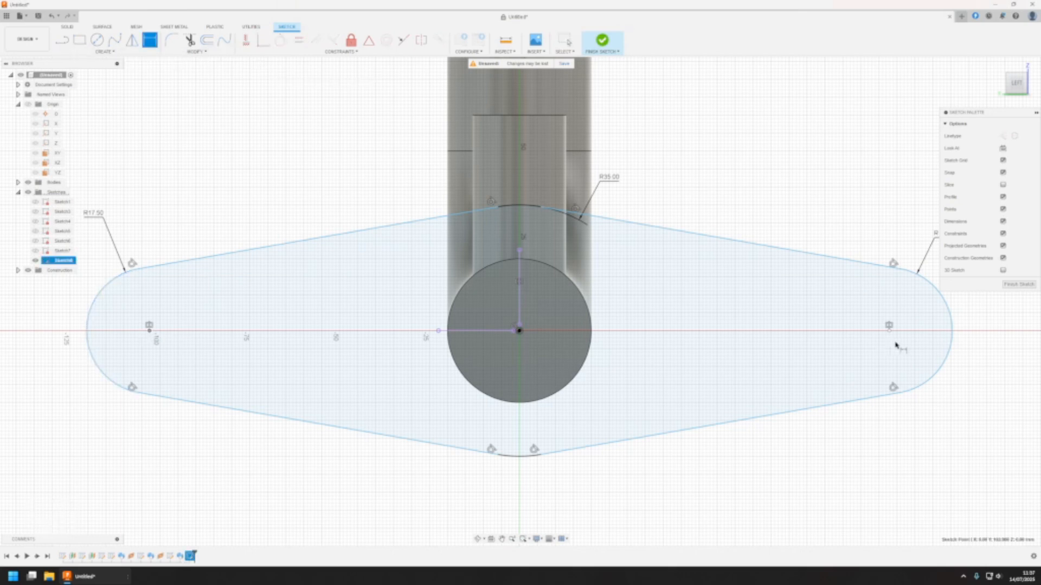
click(889, 330)
click(150, 330)
click(579, 490)
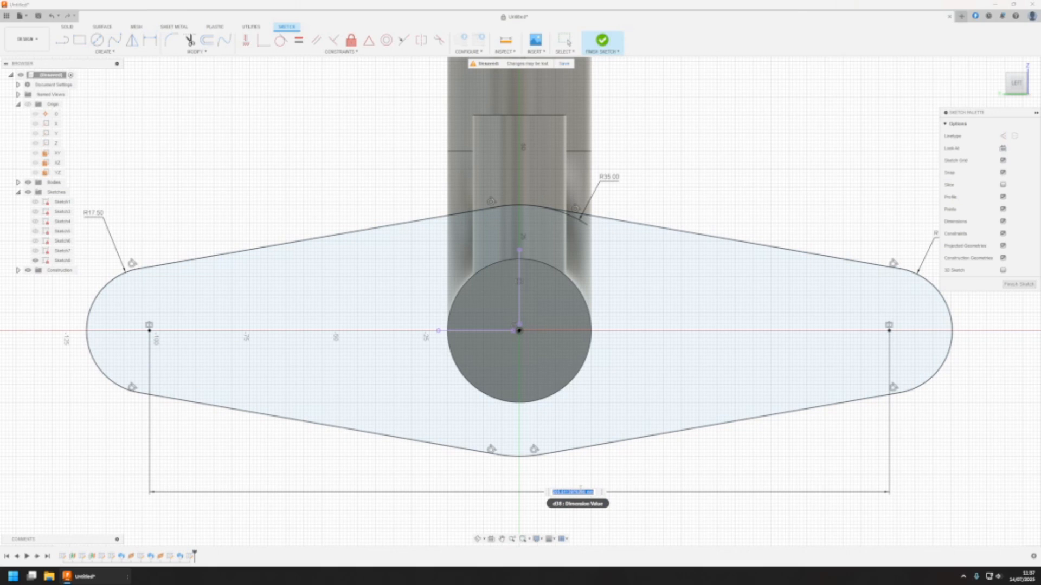
text(80)
key(Return)
key(Escape)
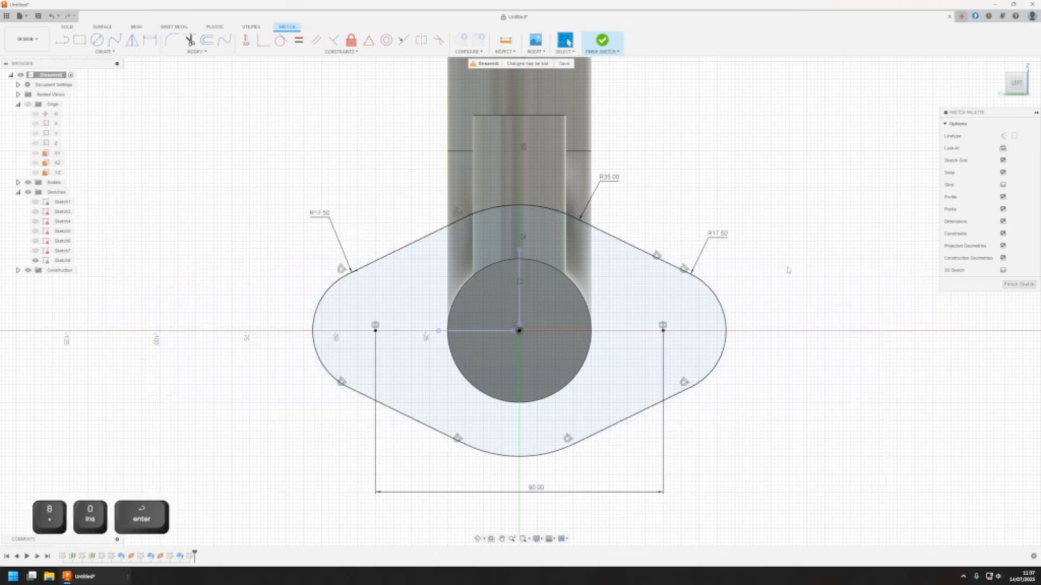
click(623, 241)
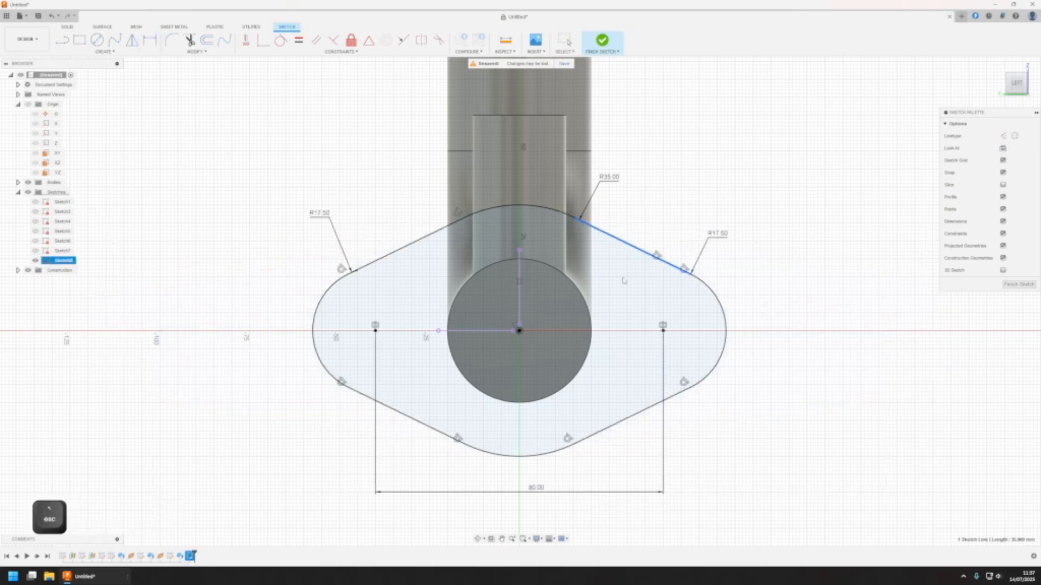
click(1019, 284)
Extrude the flange profile surrounding the pipe end by -10 mm, back along the pipe, joining it to the body
middle_drag(592, 294, 524, 279)
scroll(520, 290, down, 4)
scroll(585, 281, down, 1)
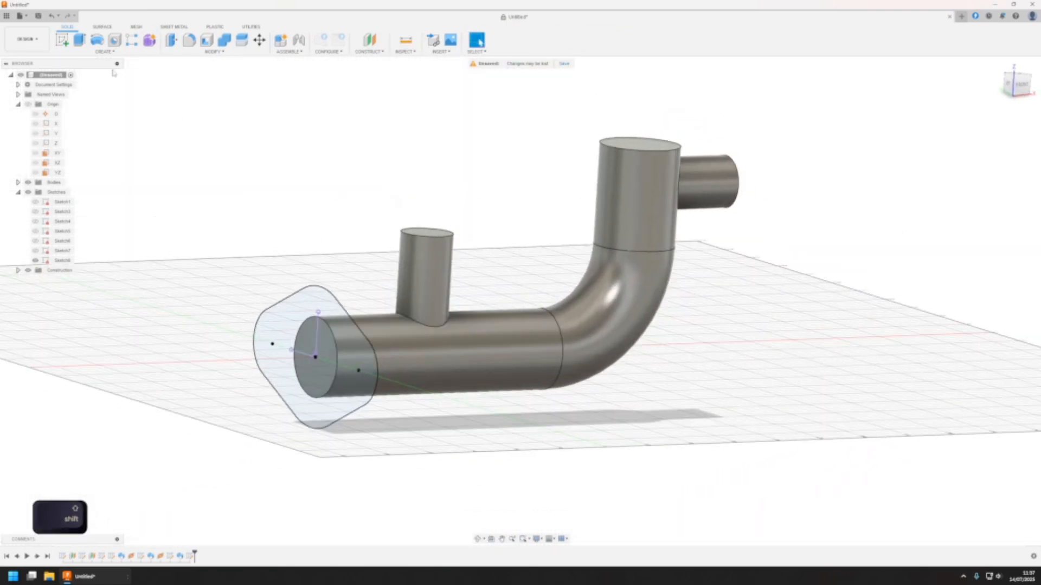
click(79, 39)
click(352, 380)
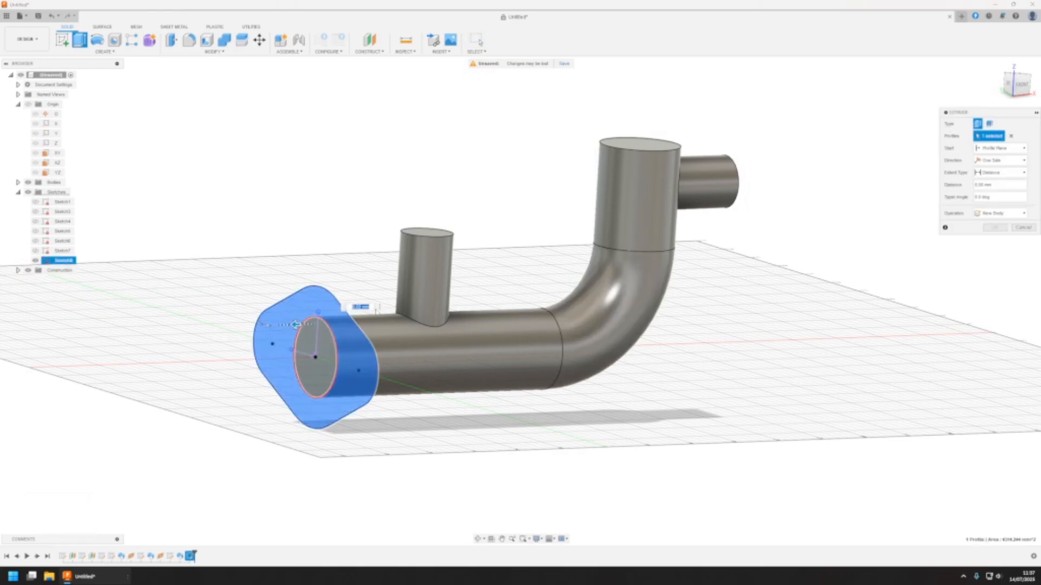
click(989, 185)
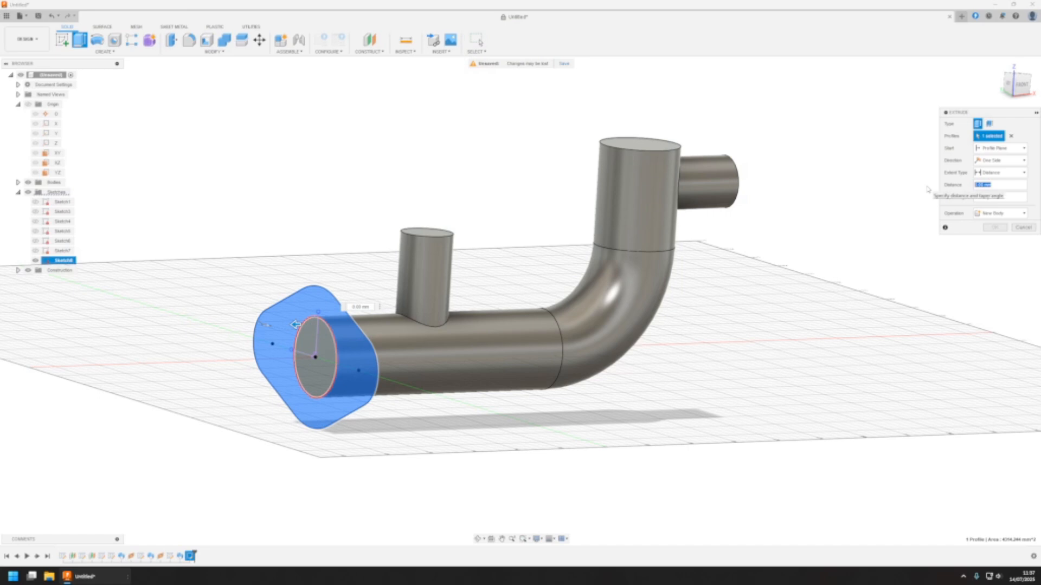
text(-10)
scroll(657, 351, up, 2)
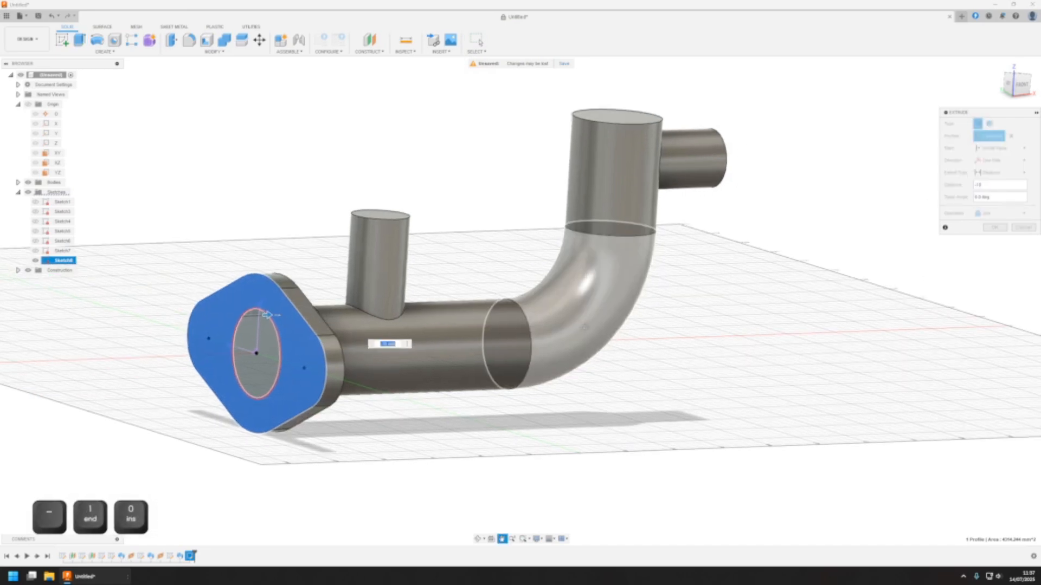
click(994, 227)
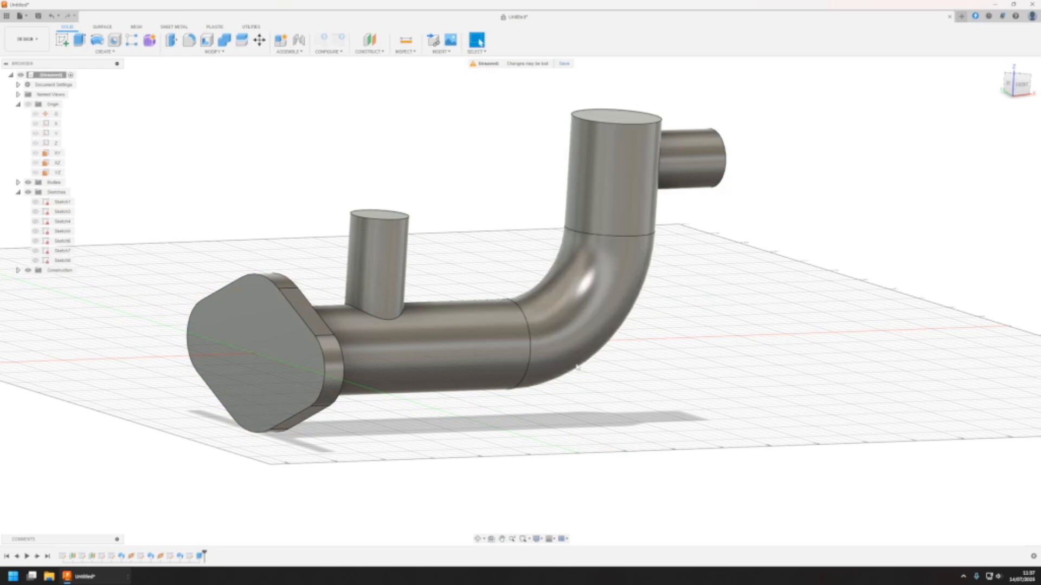
Start a new sketch on the flange's outer face
shift+middle_drag(577, 367, 698, 282)
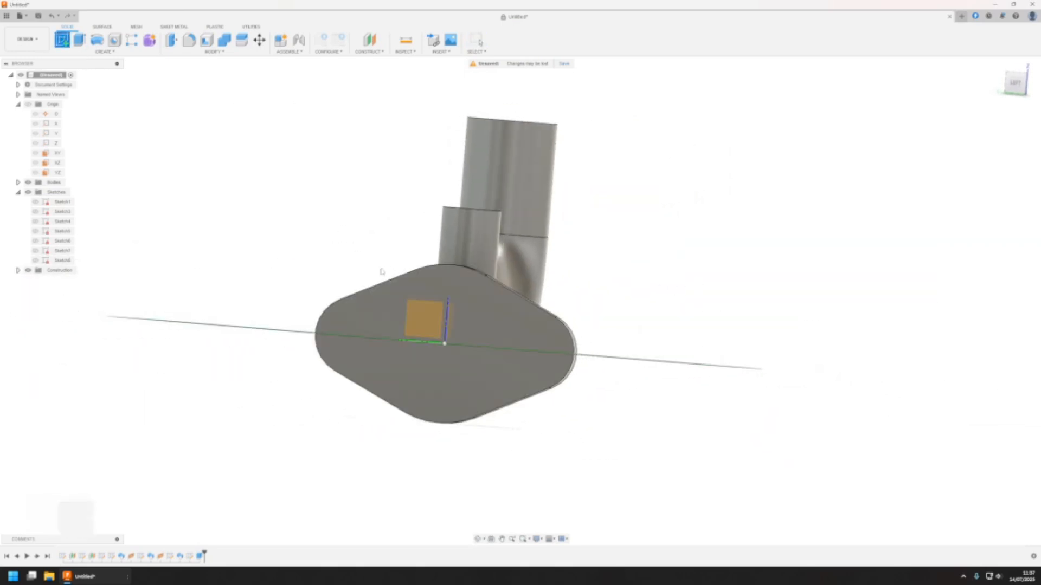
click(484, 368)
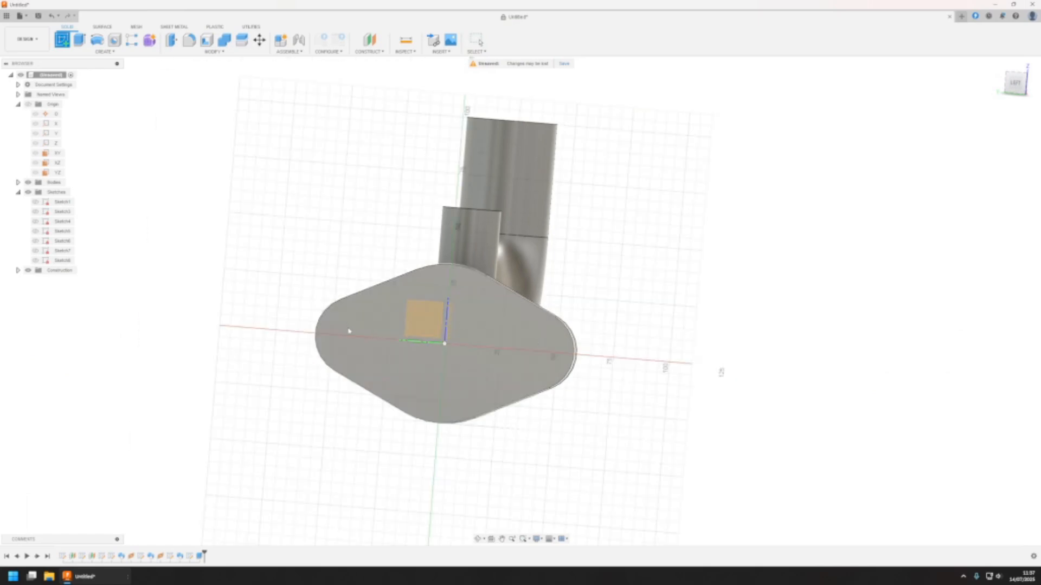
click(371, 309)
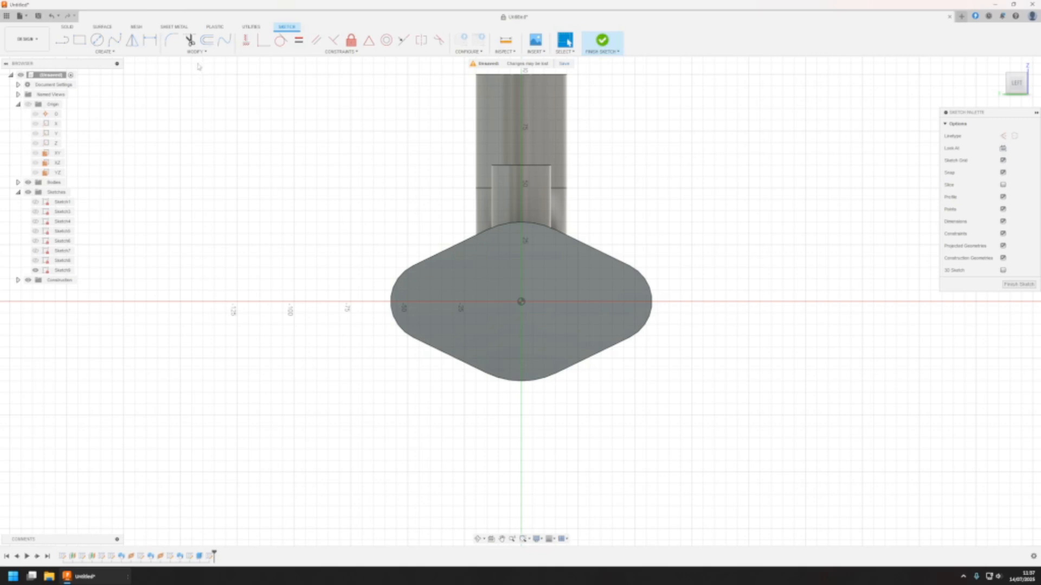
Start placing a sketch point near the left end of the flange face
click(107, 52)
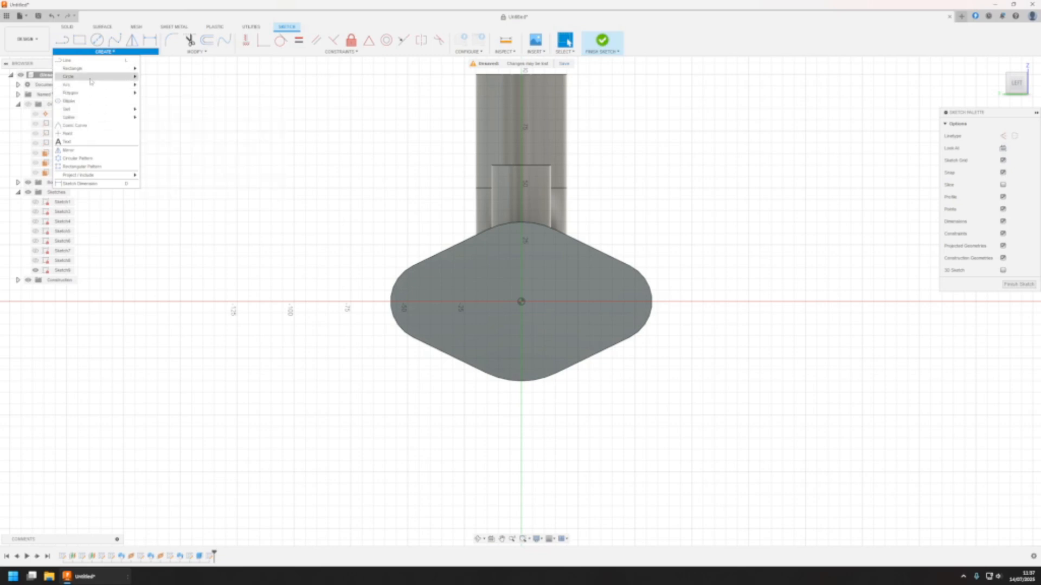
click(90, 134)
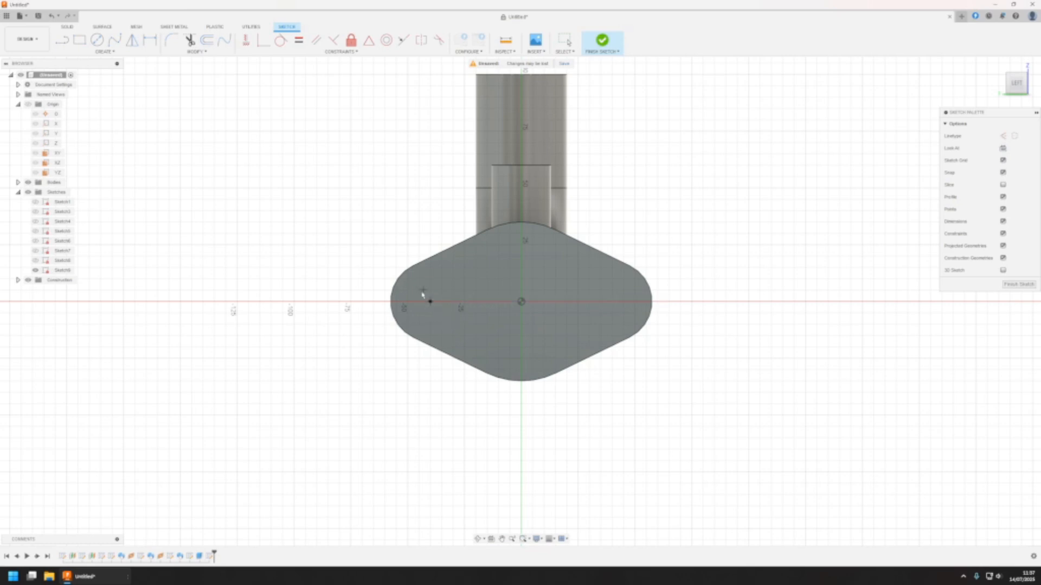
Place the sketch point at the centre of the flange's left end arc and finish the sketch
key(Escape)
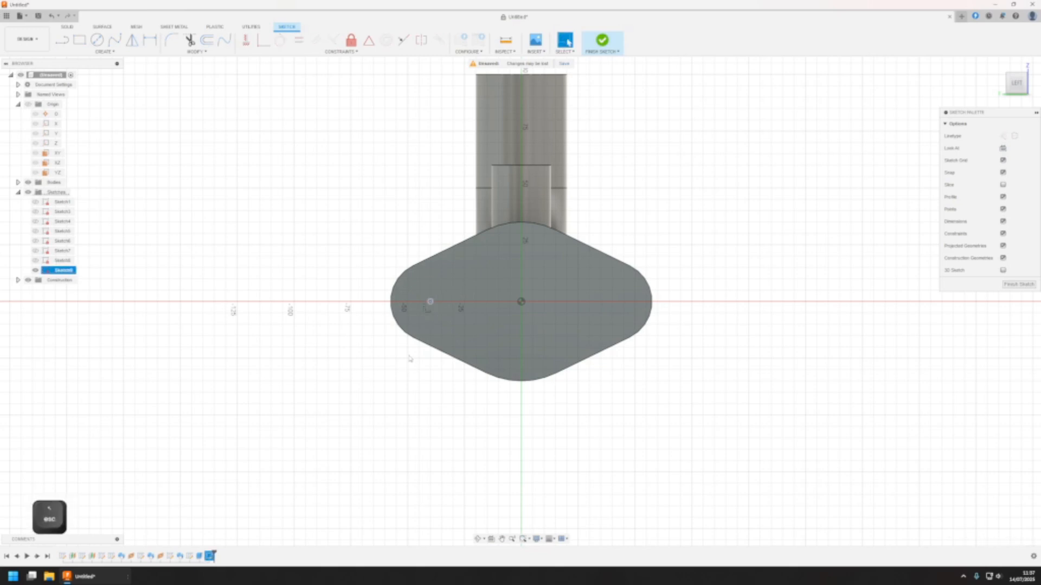
click(401, 290)
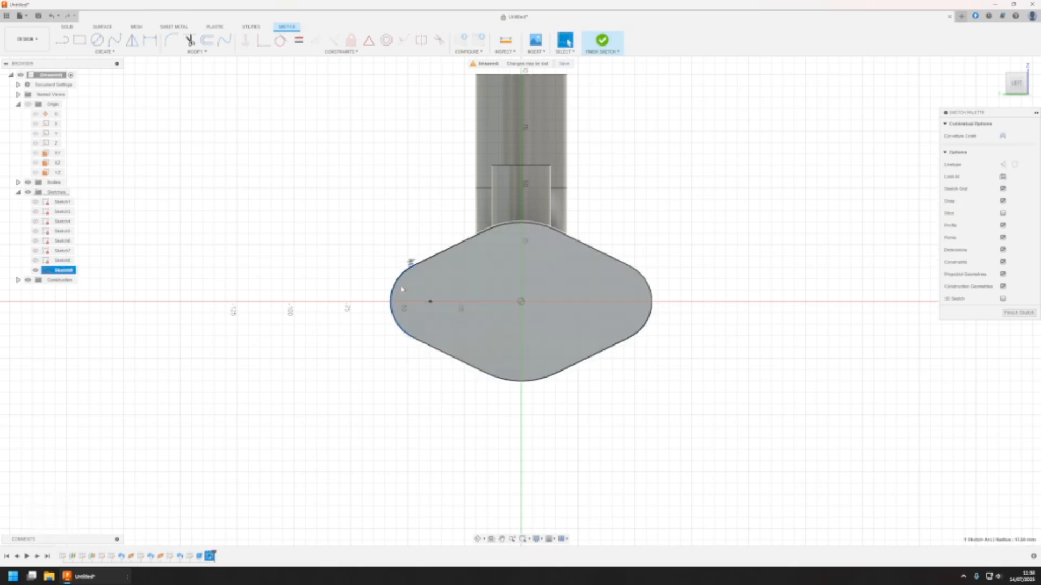
click(646, 205)
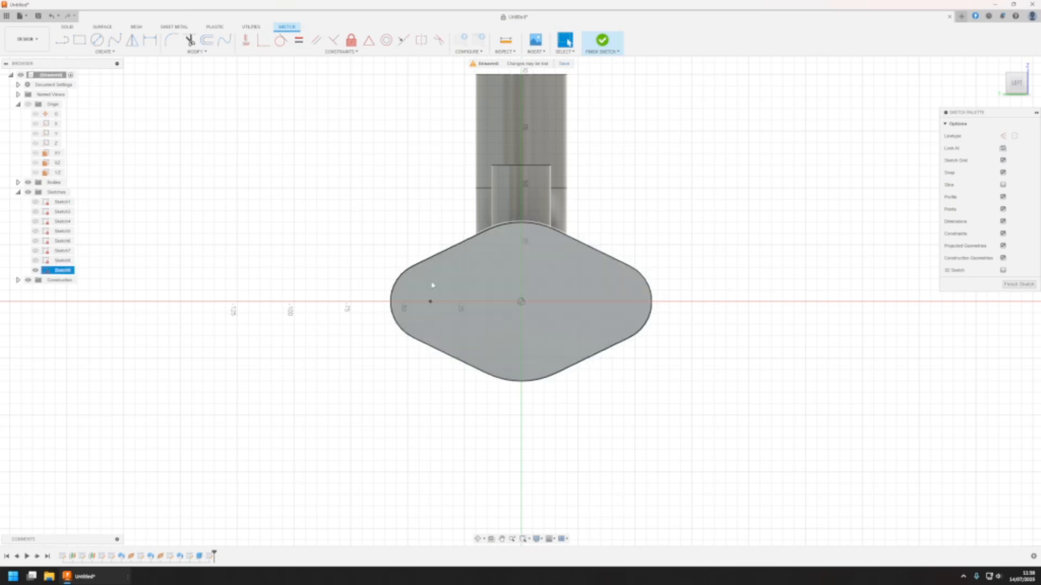
click(603, 41)
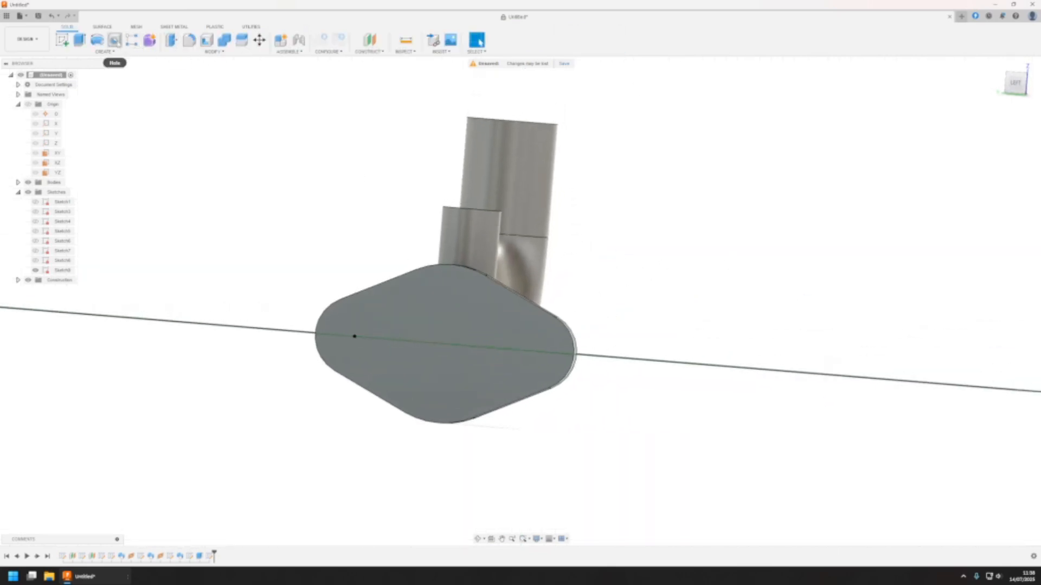
Cut a simple 12 mm hole at the sketch point, with its extent set to the flange's back face
click(114, 39)
click(354, 337)
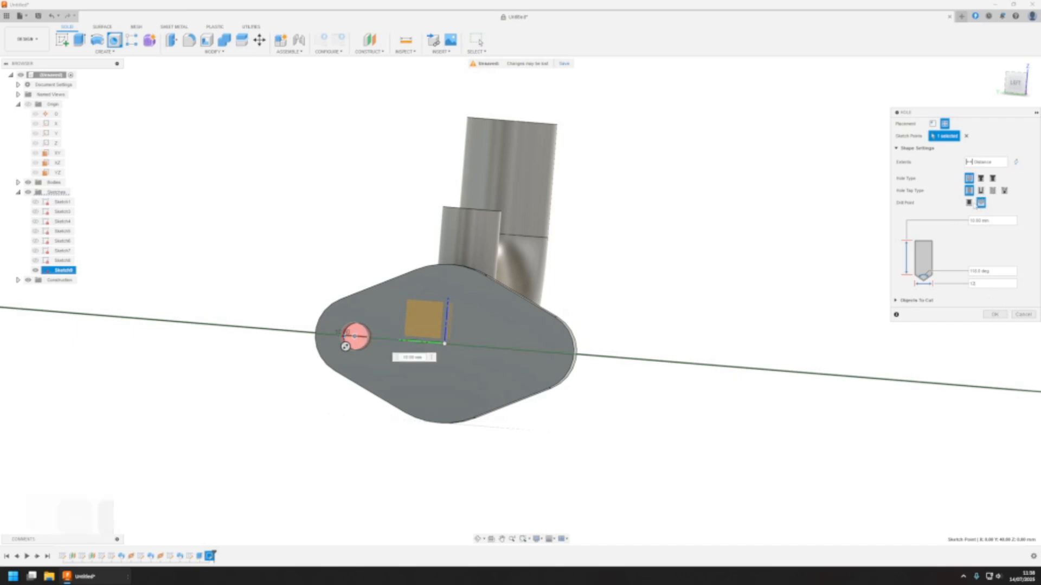
click(988, 162)
click(982, 181)
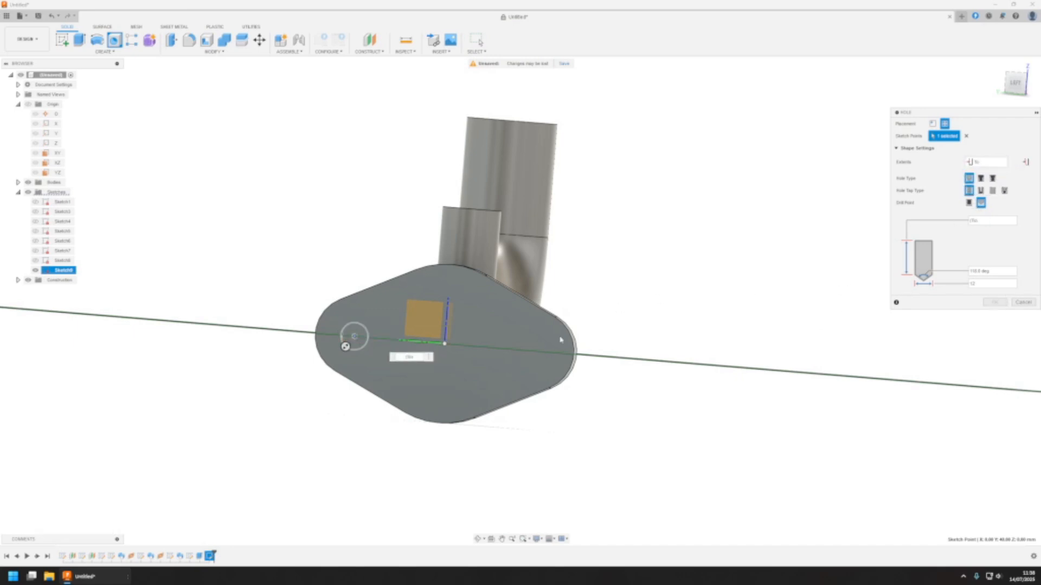
middle_drag(442, 356, 503, 356)
shift+middle_drag(406, 346, 773, 394)
click(770, 384)
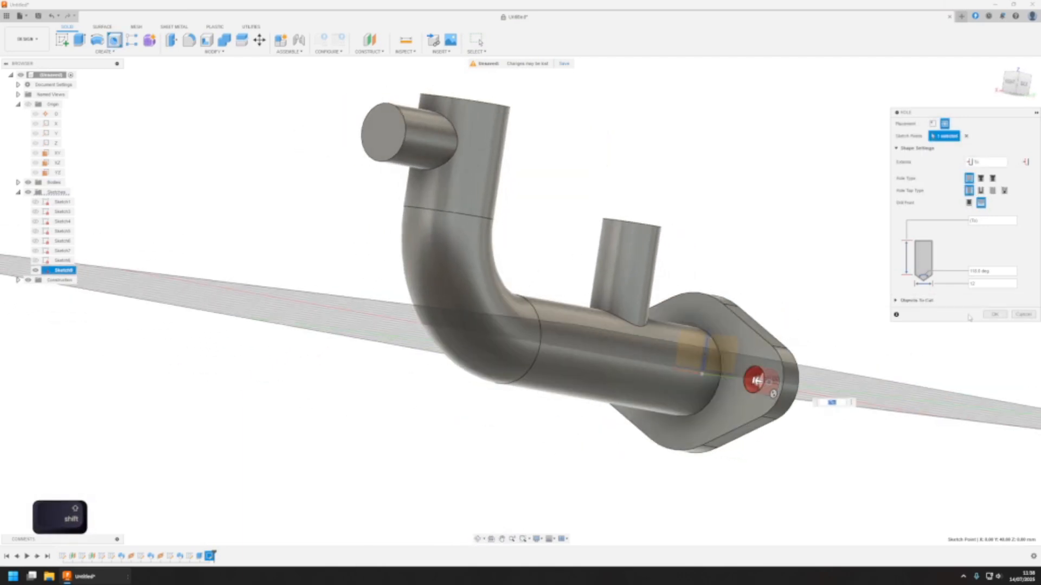
click(993, 314)
Mirror the hole feature across the XZ plane to the opposite end of the flange
shift+middle_drag(748, 347, 447, 203)
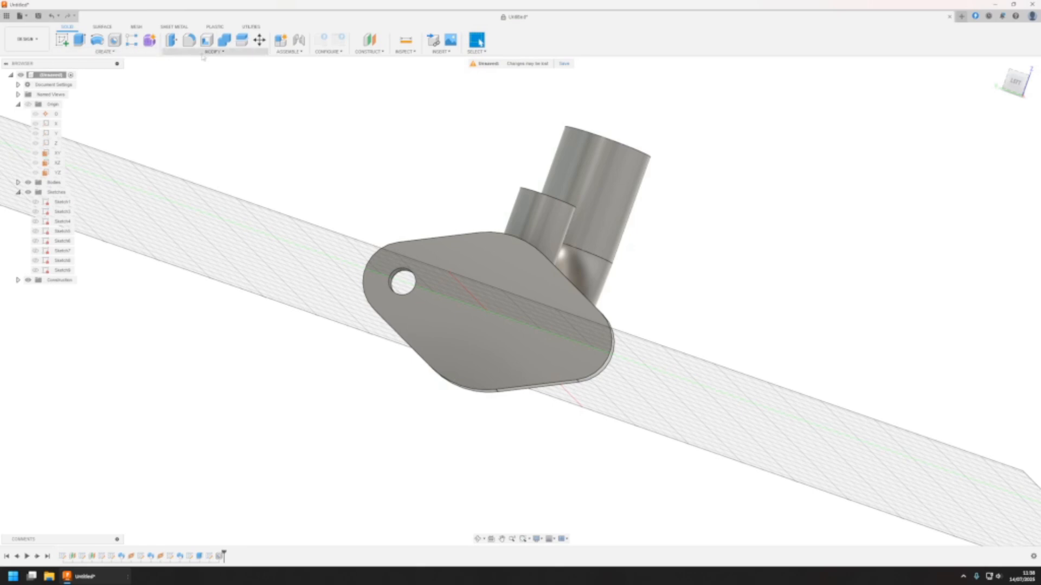
click(205, 56)
click(104, 51)
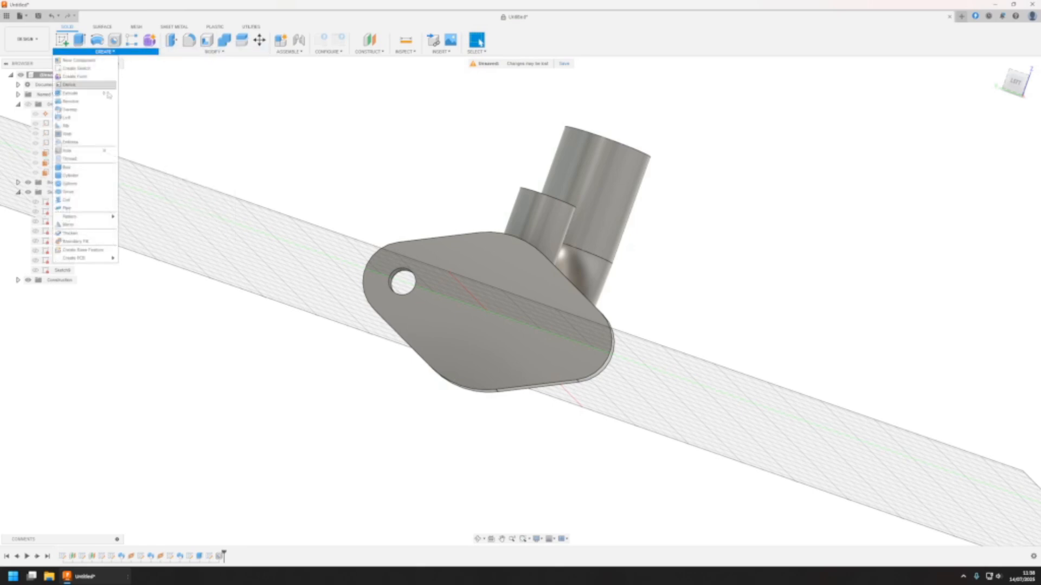
click(71, 226)
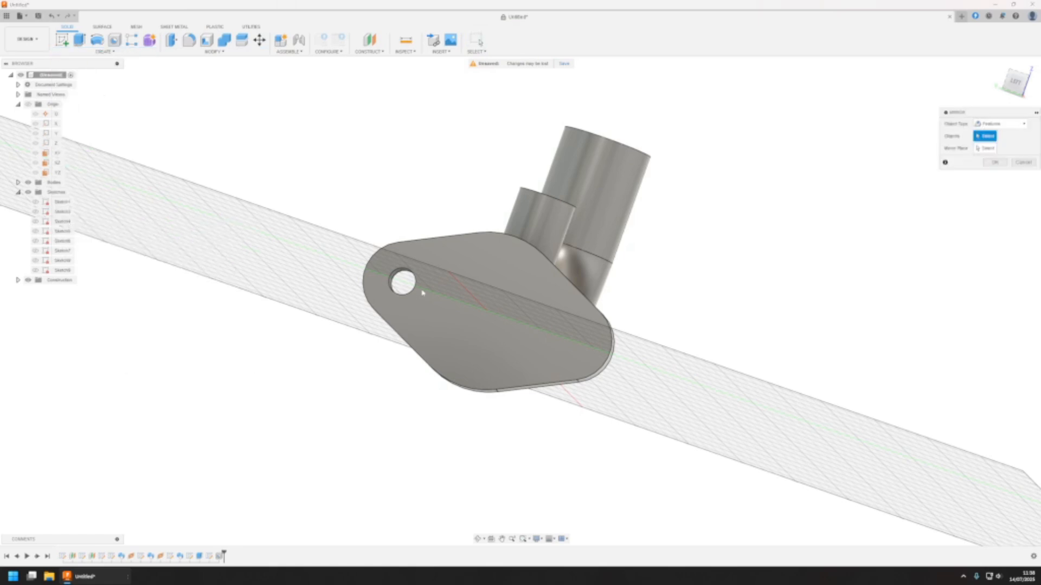
click(988, 124)
click(999, 151)
click(419, 276)
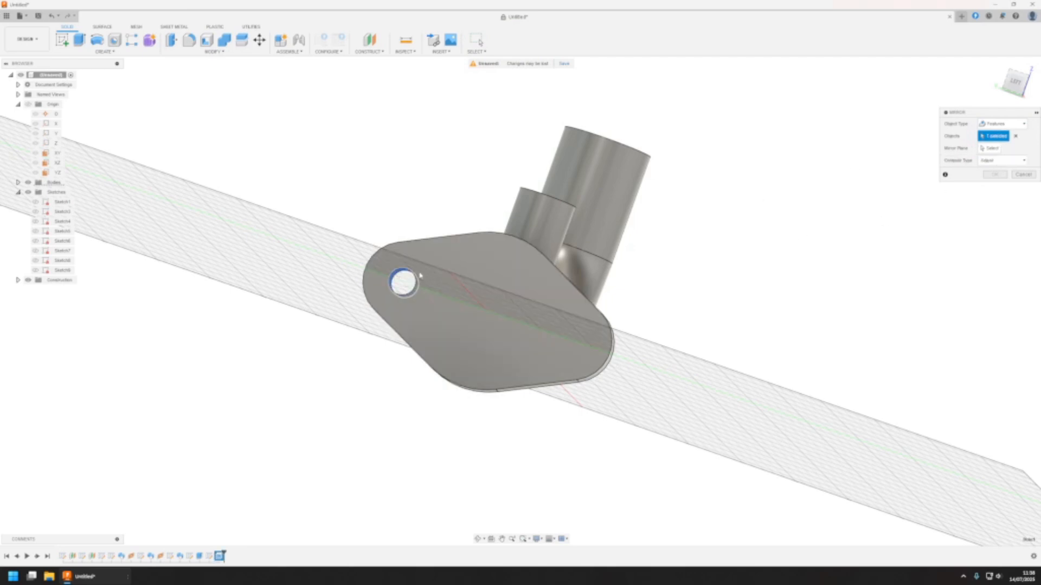
click(990, 149)
shift+middle_drag(584, 233, 493, 262)
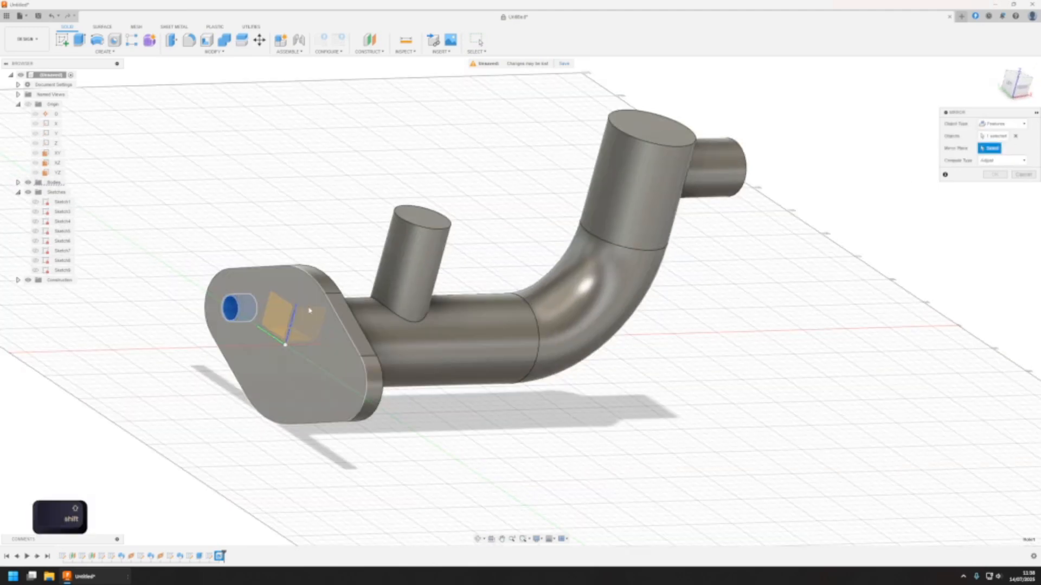
shift+middle_drag(309, 310, 283, 346)
click(283, 347)
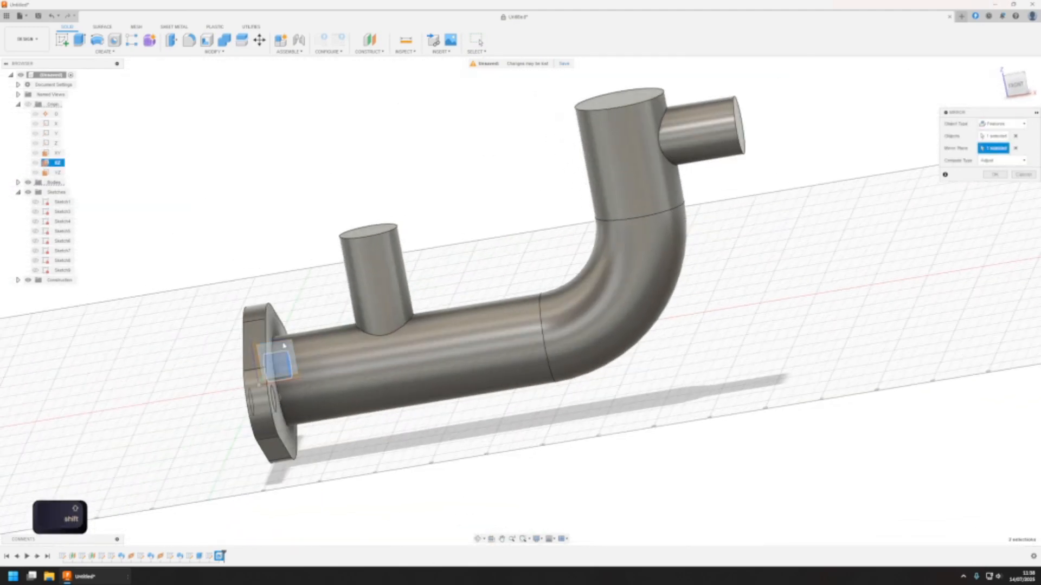
shift+middle_drag(432, 281, 689, 250)
click(997, 174)
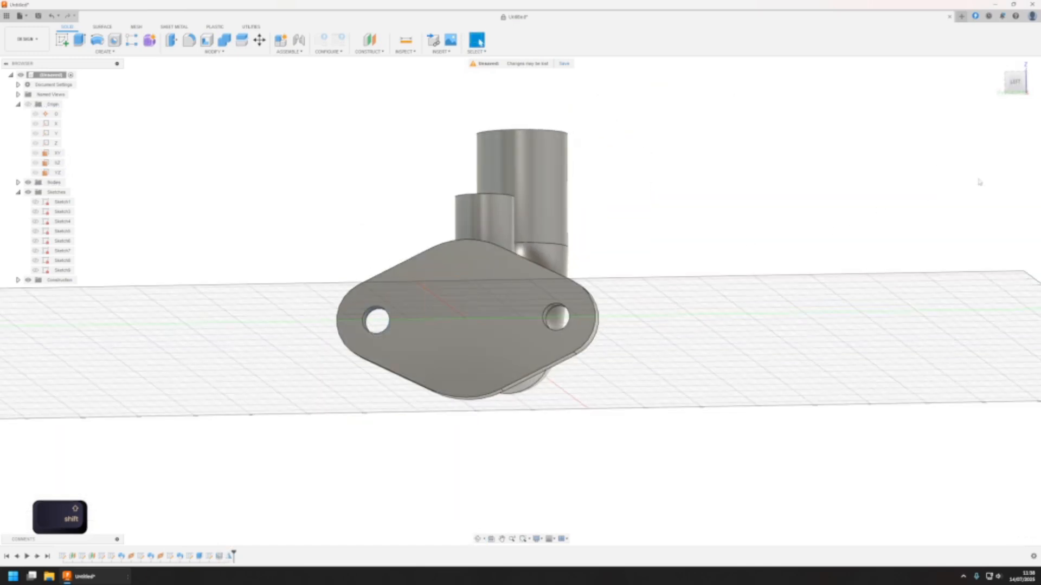
Start a new sketch on the end face of the upright section of the main pipe
shift+middle_drag(677, 325, 376, 341)
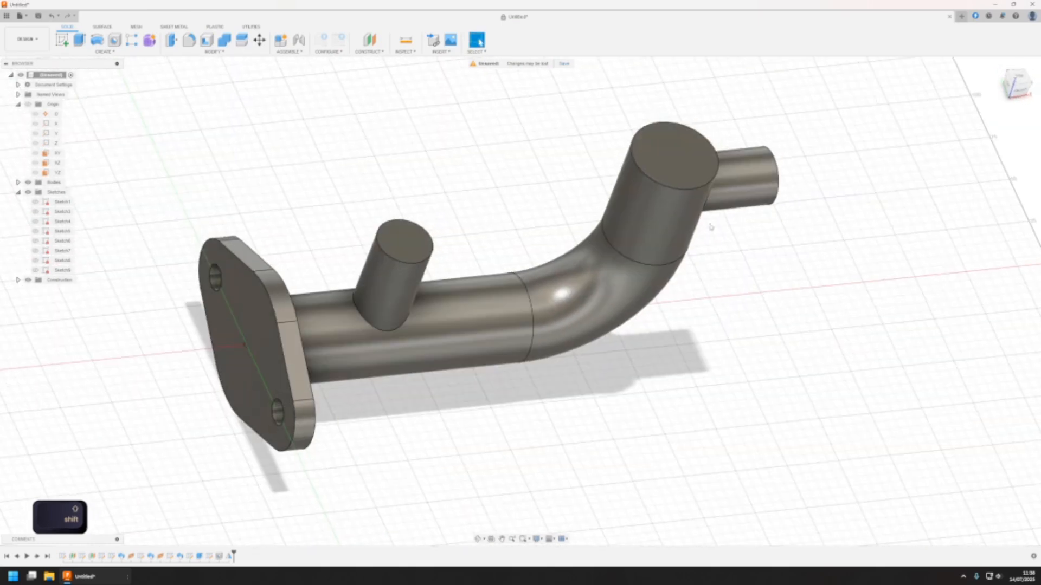
shift+middle_drag(660, 147, 610, 251)
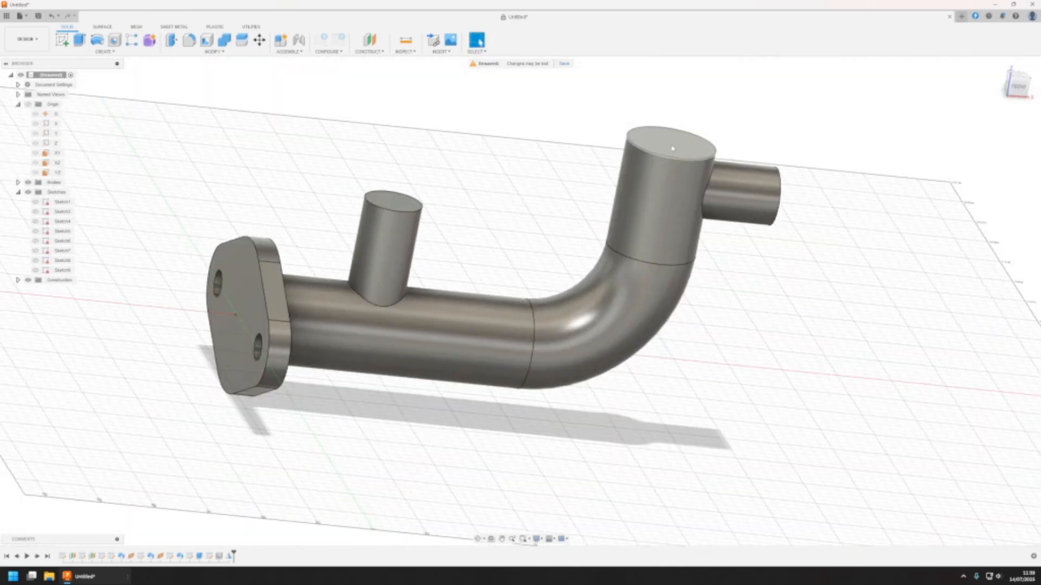
click(674, 149)
middle_drag(487, 393, 510, 384)
middle_drag(297, 263, 308, 276)
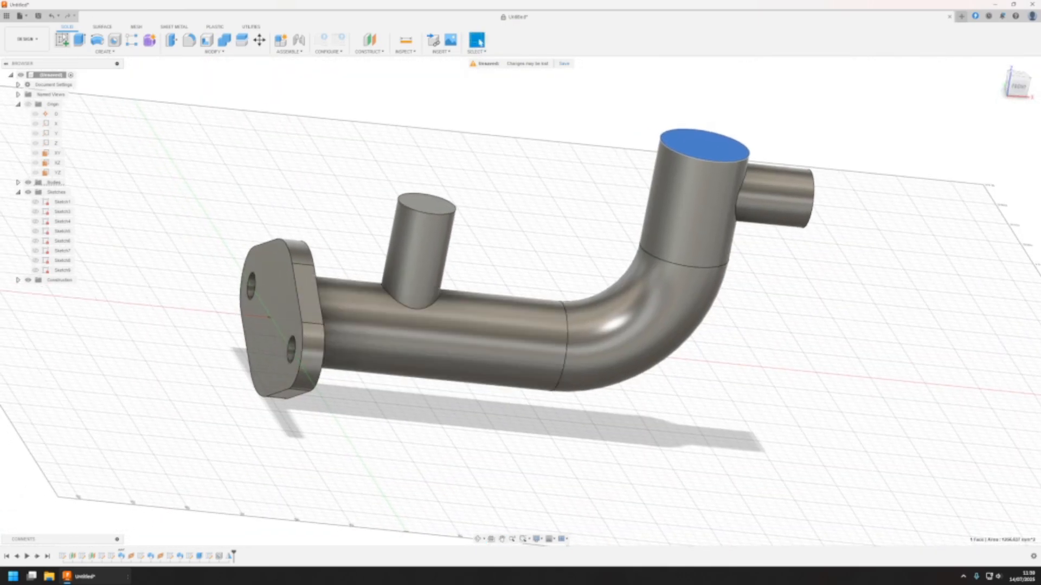
click(63, 39)
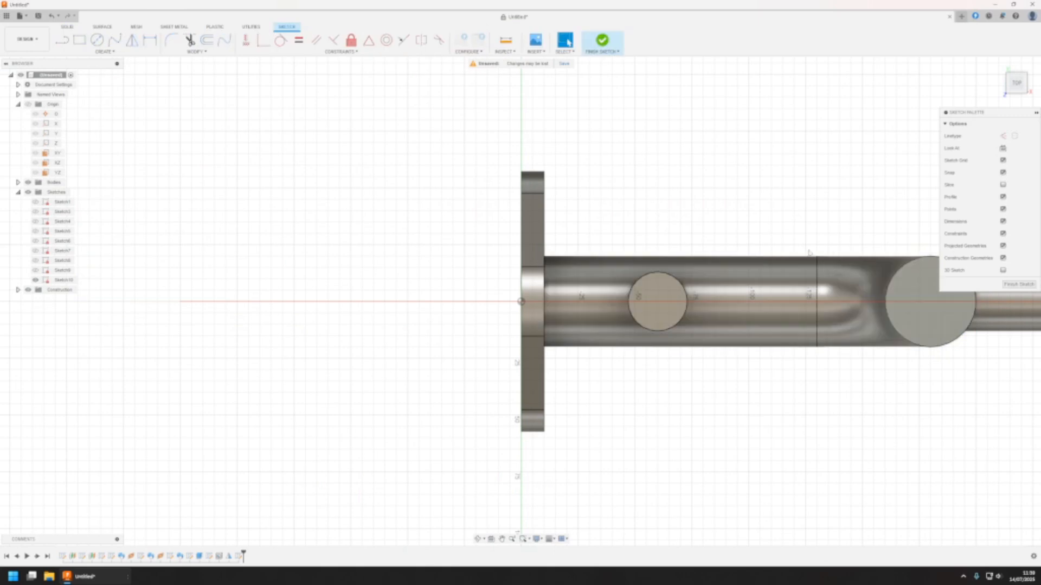
Sketch a centre rectangle about 250 mm wide across the pipe, centred on the upright pipe end's circular face
mouse_move(853, 220)
shift+middle_down()
mouse_move(744, 175)
mouse_move(574, 382)
mouse_move(747, 194)
mouse_move(641, 239)
mouse_move(732, 341)
mouse_move(704, 325)
mouse_move(748, 353)
mouse_move(649, 314)
mouse_move(759, 93)
mouse_move(732, 106)
mouse_move(736, 116)
shift+middle_up()
middle_drag(763, 432, 794, 386)
middle_drag(620, 485, 492, 270)
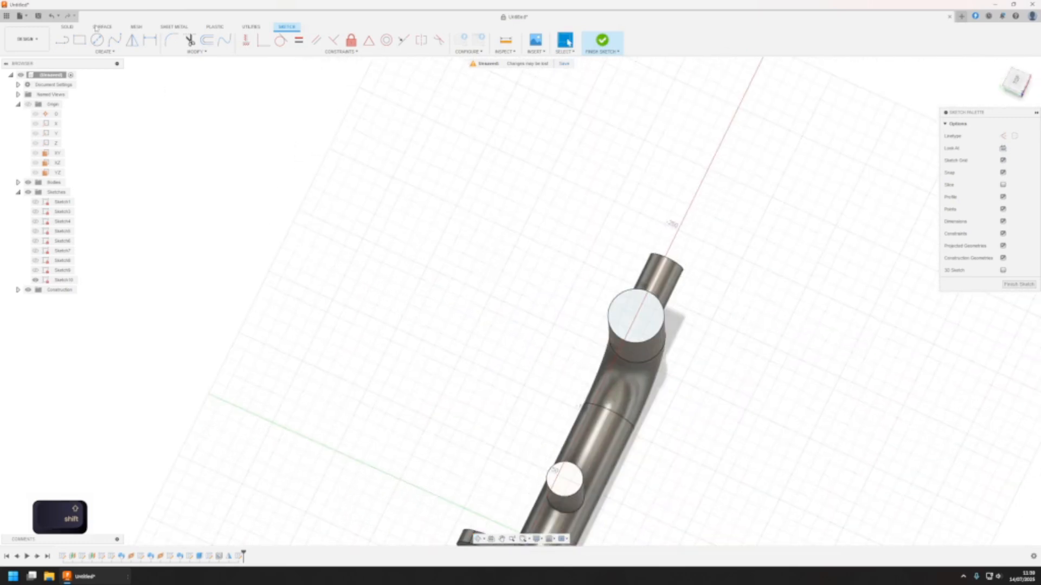
click(80, 40)
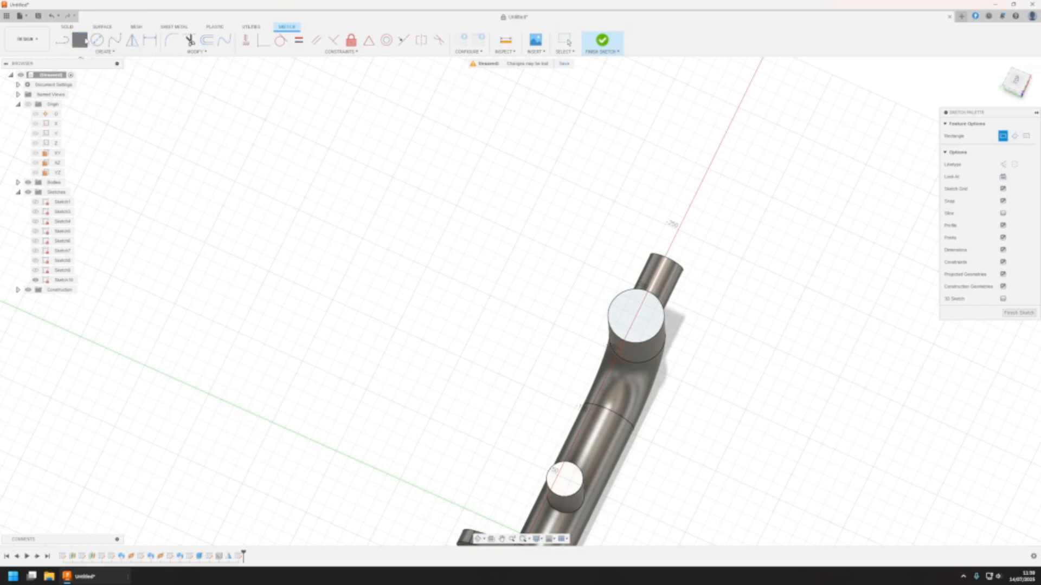
click(97, 51)
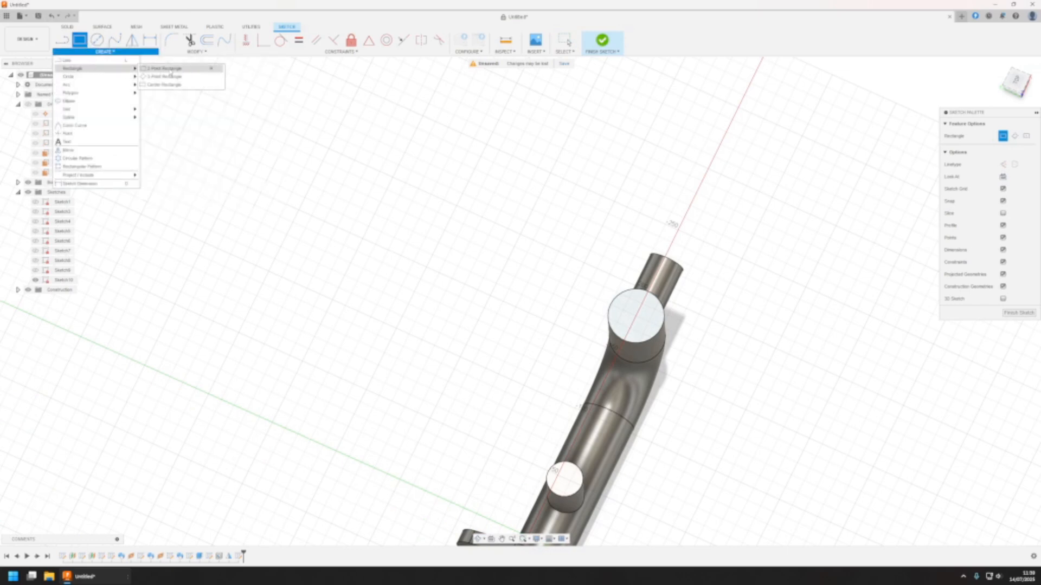
click(168, 84)
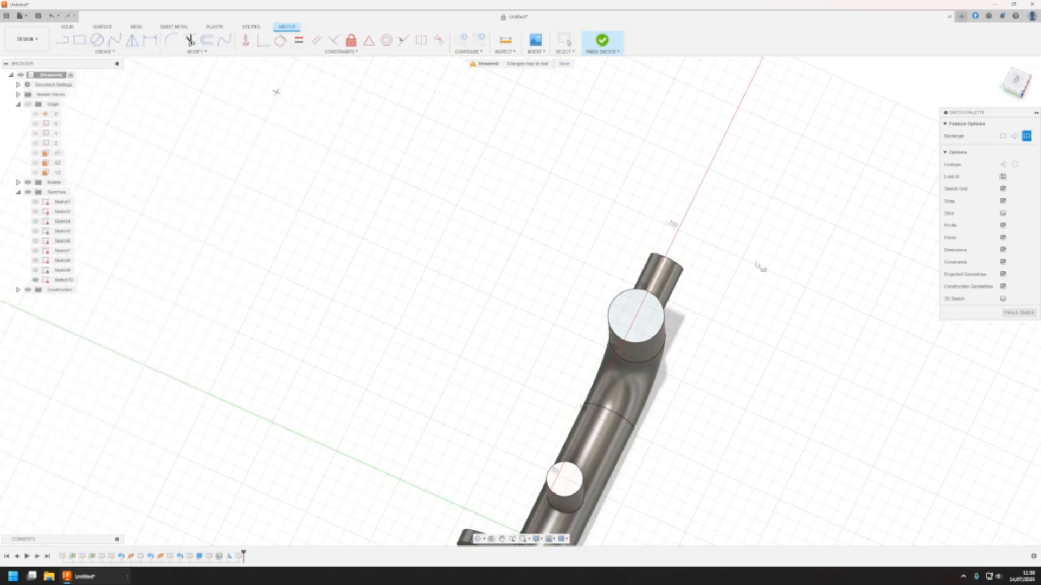
click(636, 315)
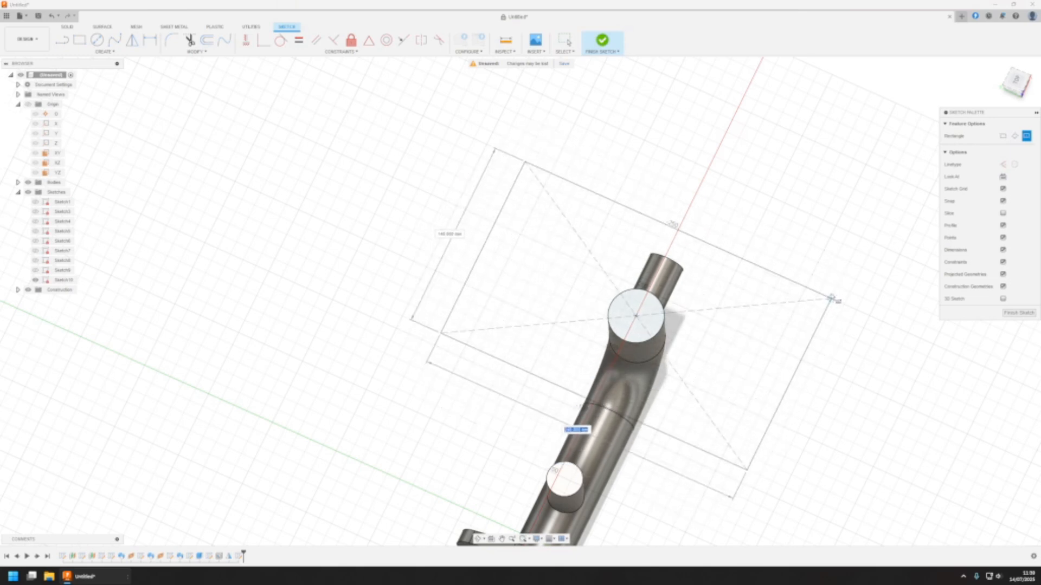
click(827, 319)
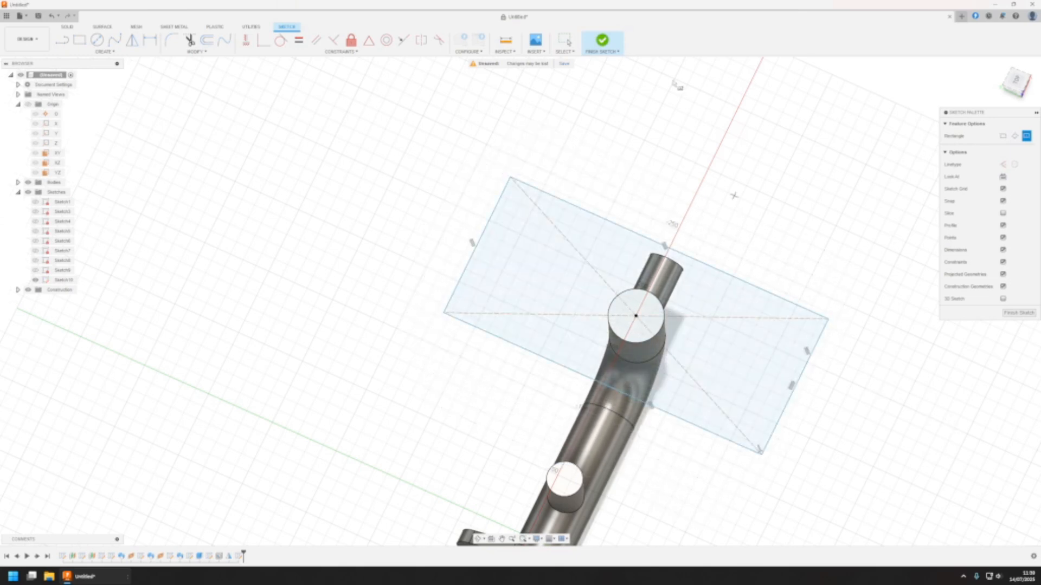
key(Escape)
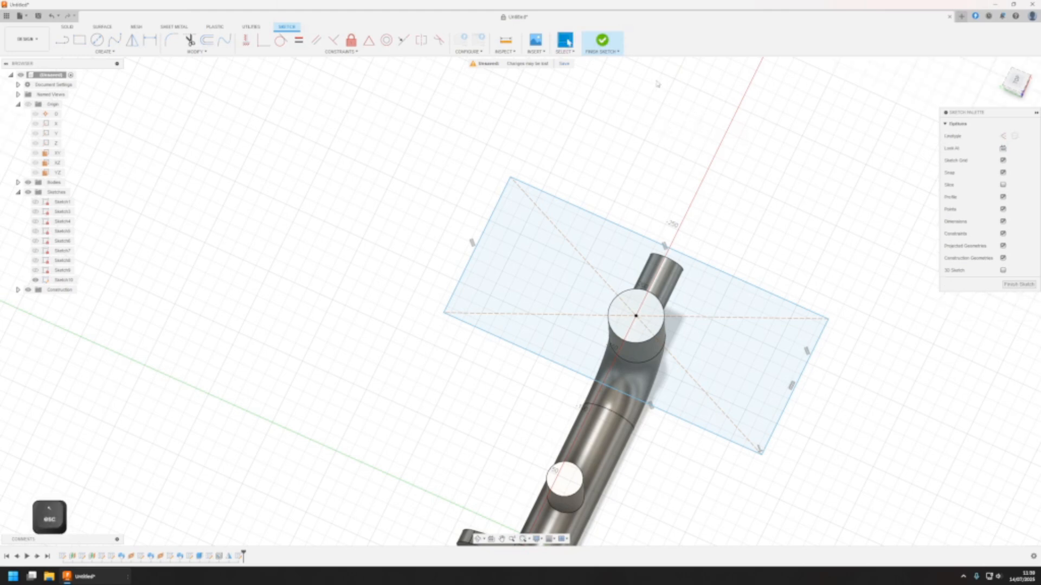
Dimension the distance between the rectangle's two short sides as 80 mm, viewing the sketch from the top
middle_drag(651, 70, 614, 63)
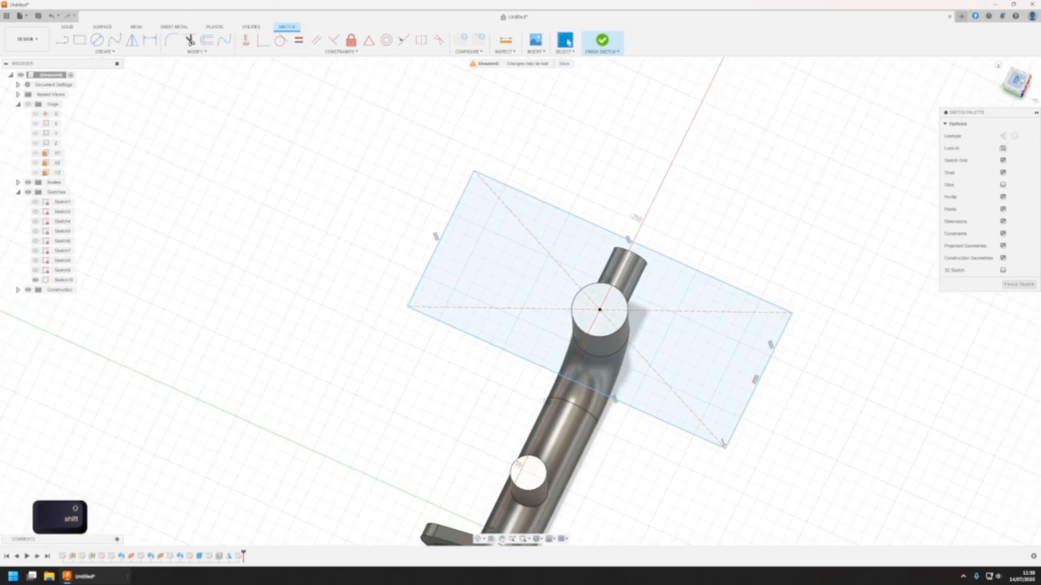
click(1016, 81)
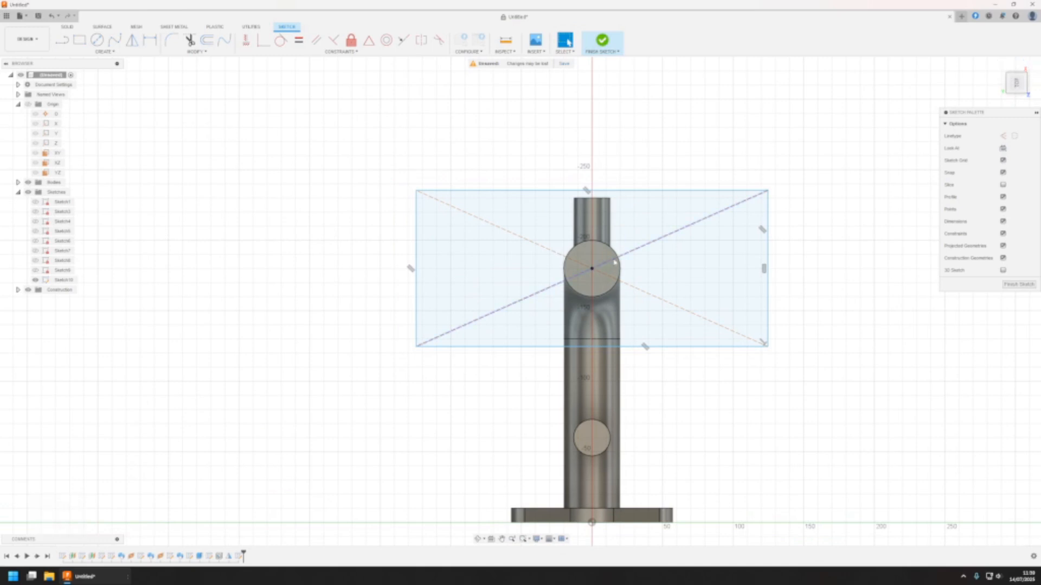
scroll(613, 266, up, 2)
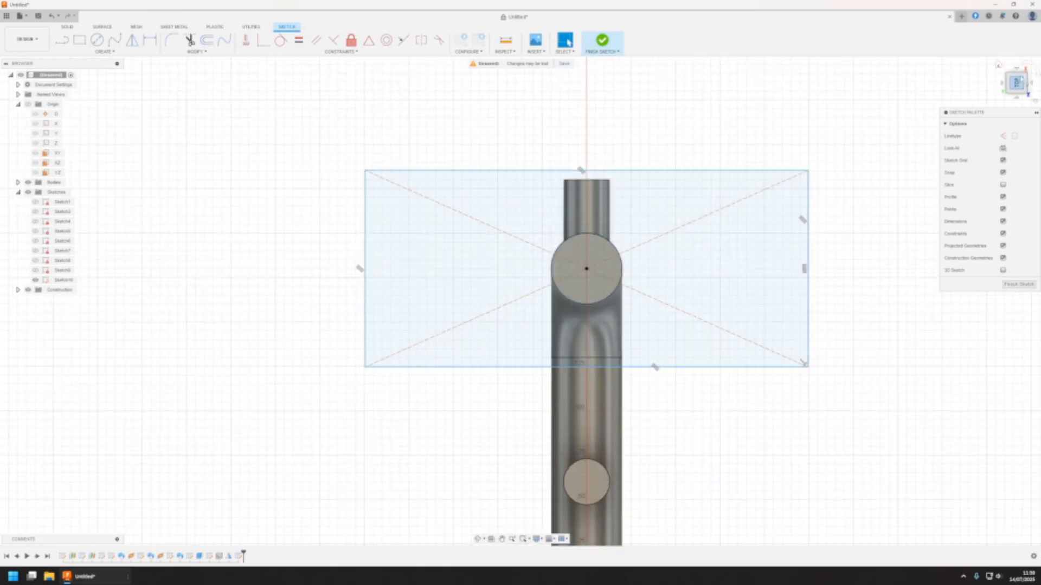
click(1016, 82)
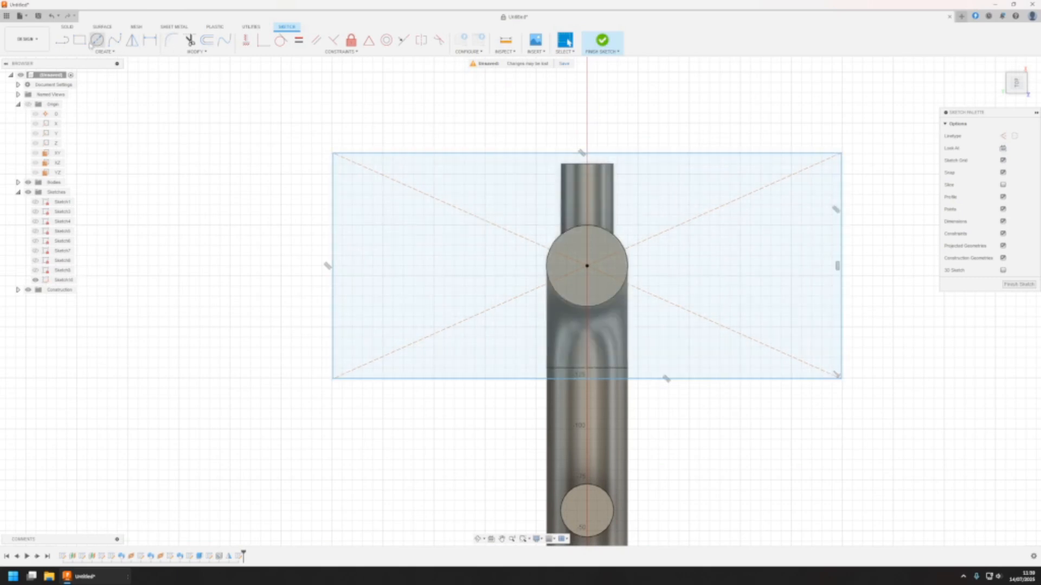
click(150, 39)
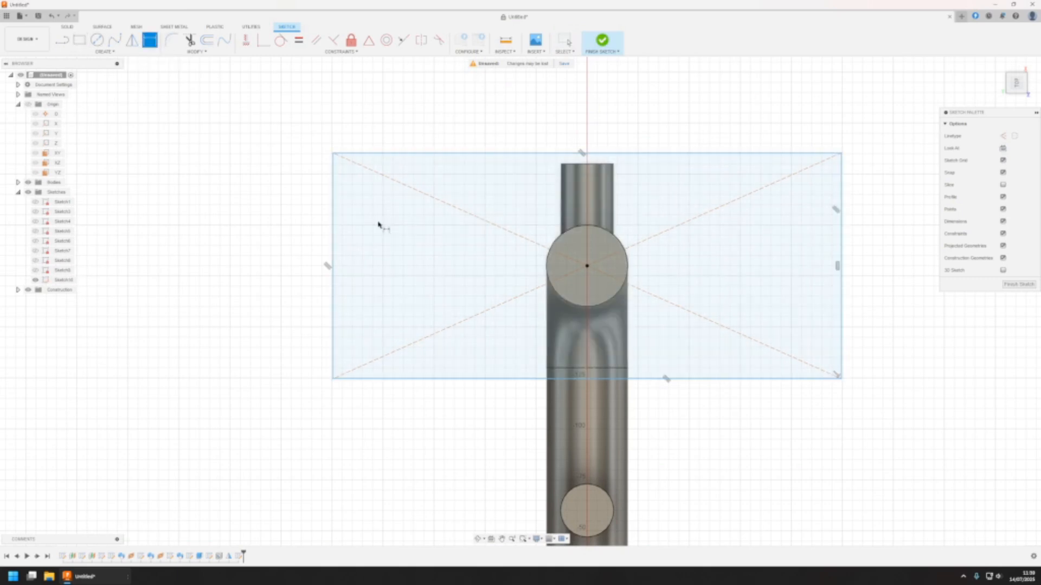
click(333, 199)
click(841, 208)
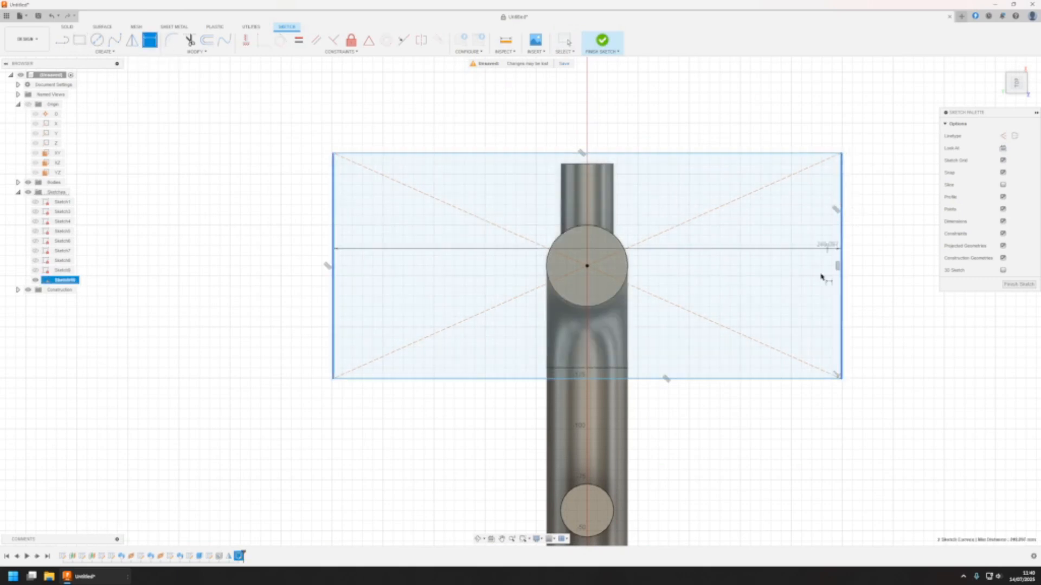
click(745, 410)
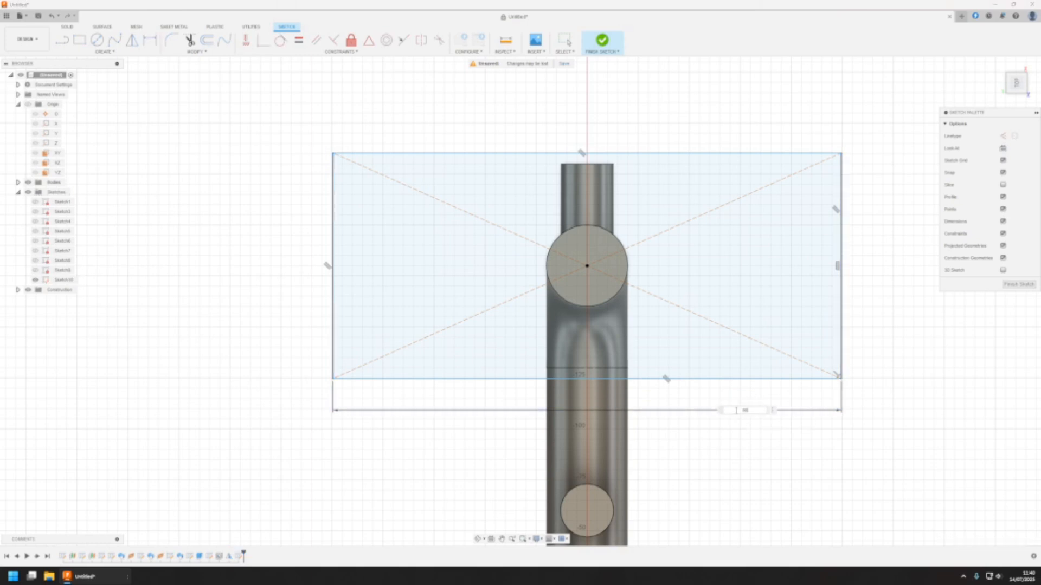
text(80)
key(Return)
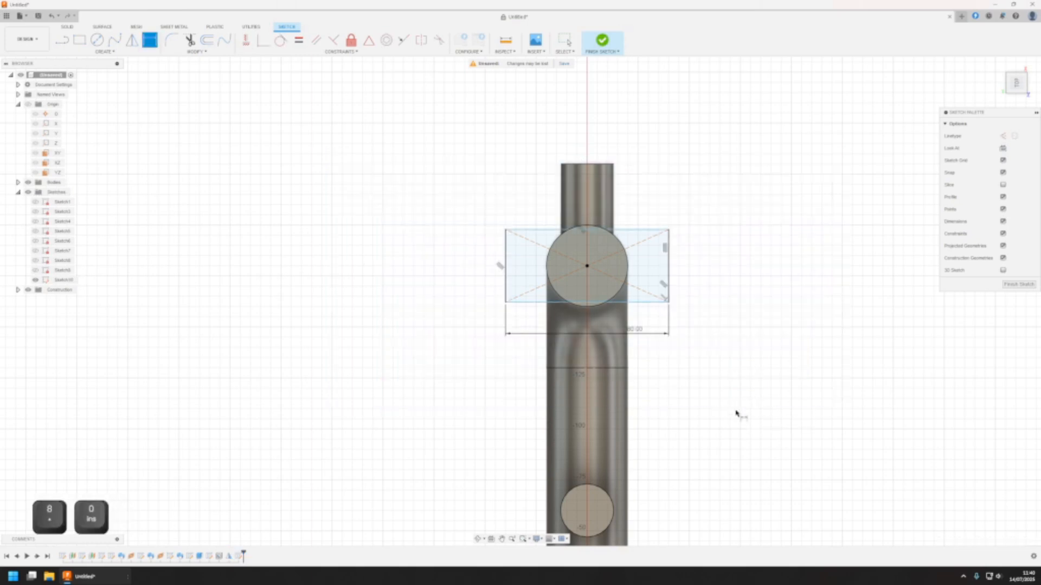
Dimension the distance between the rectangle's two long sides as 50 mm
click(641, 230)
click(640, 302)
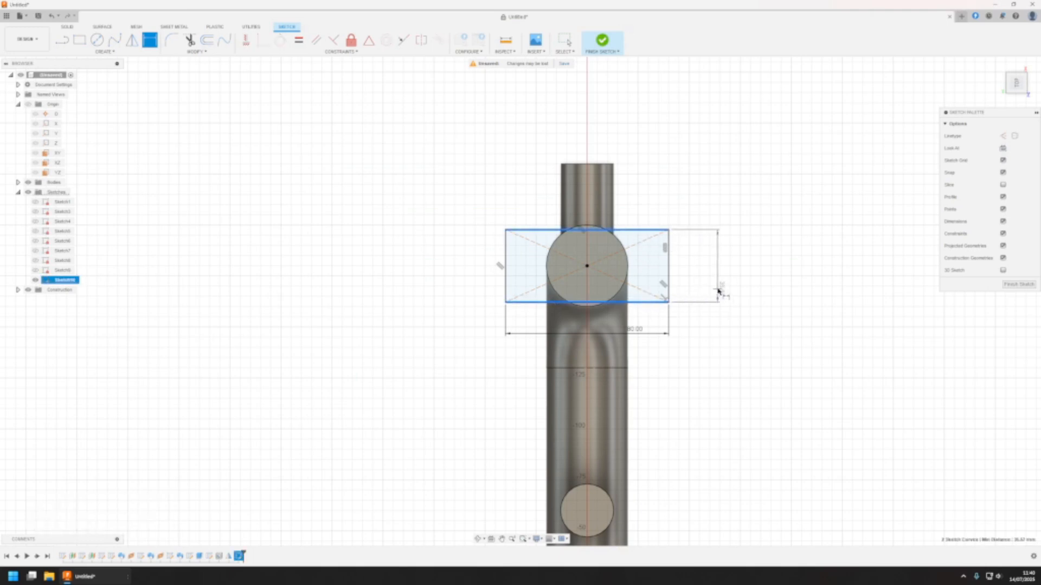
click(721, 289)
text(50)
key(Return)
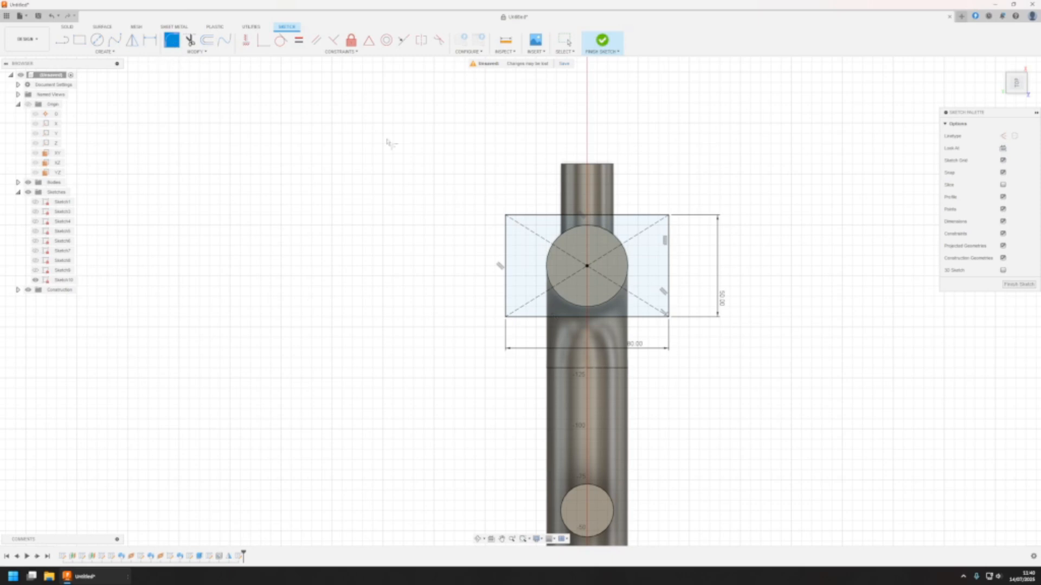
Fillet the two corners at the left short side of the rectangle with a 10 mm radius
click(507, 215)
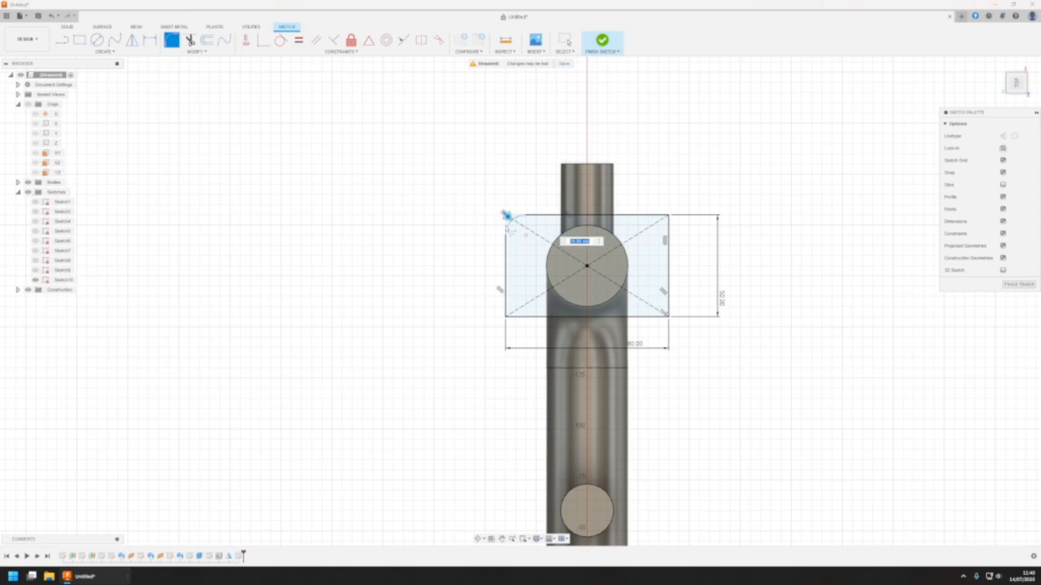
key(Return)
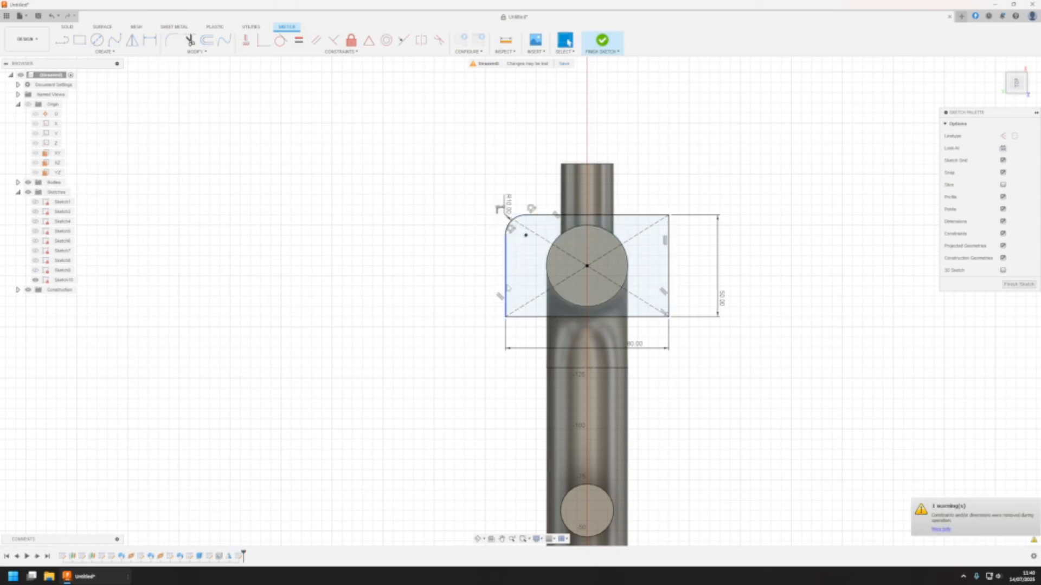
click(566, 41)
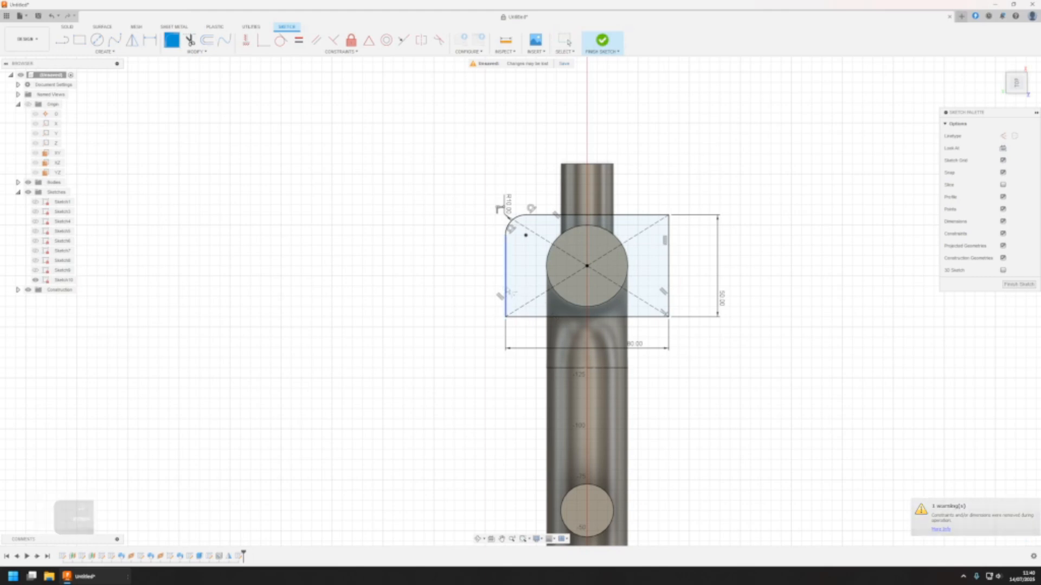
click(508, 315)
key(Return)
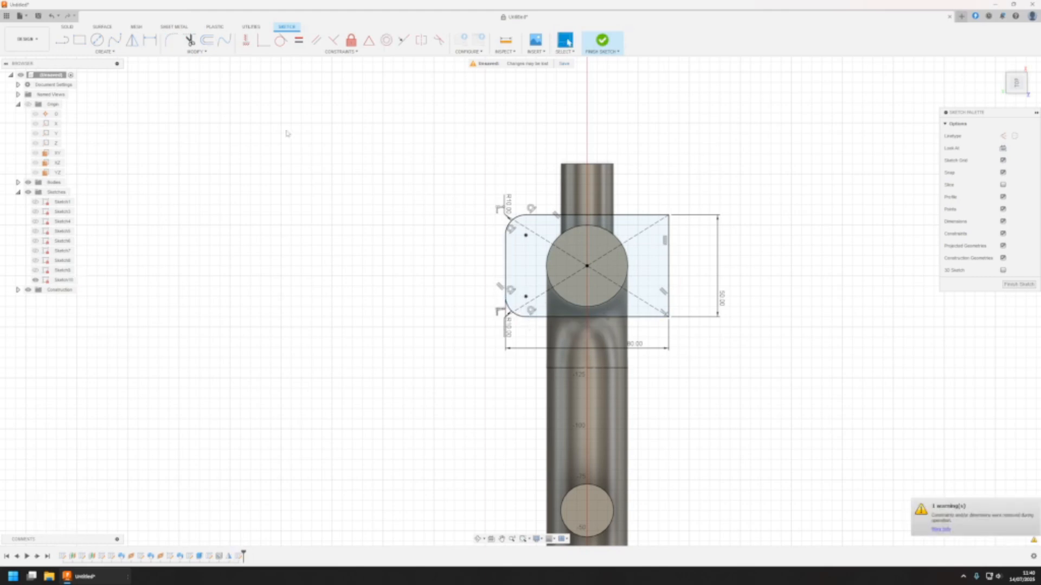
Fillet the rectangle's two remaining corners, using a 15 mm radius on the upper one and 10 mm on the lower one
click(667, 217)
text(15)
key(Return)
key(Return)
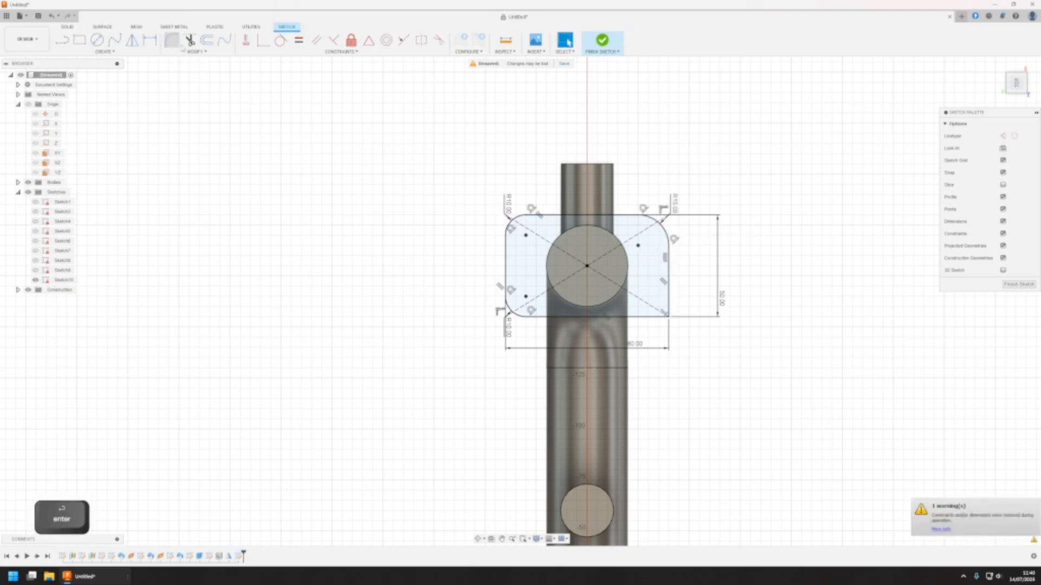
click(657, 321)
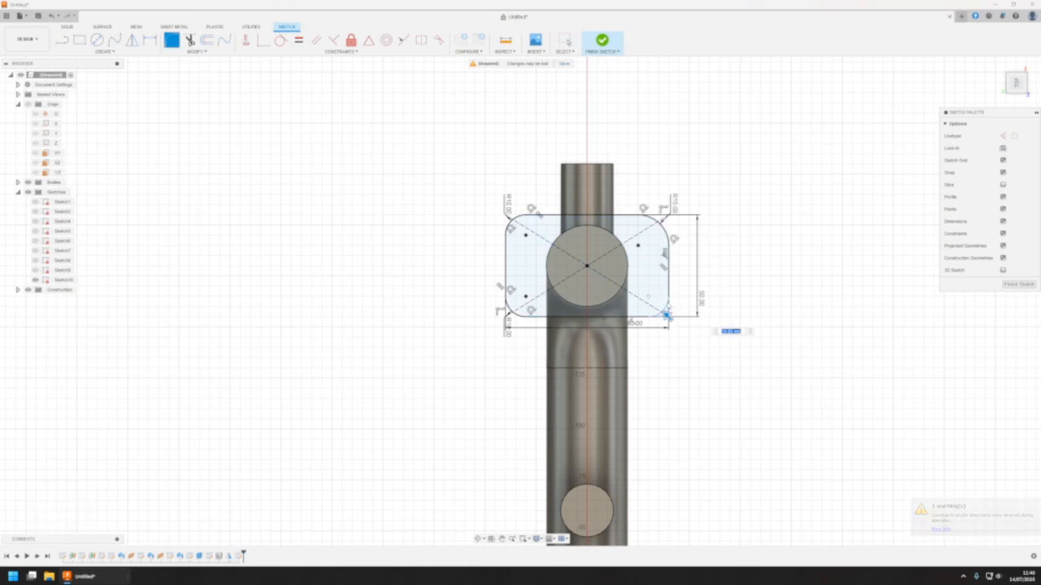
key(Return)
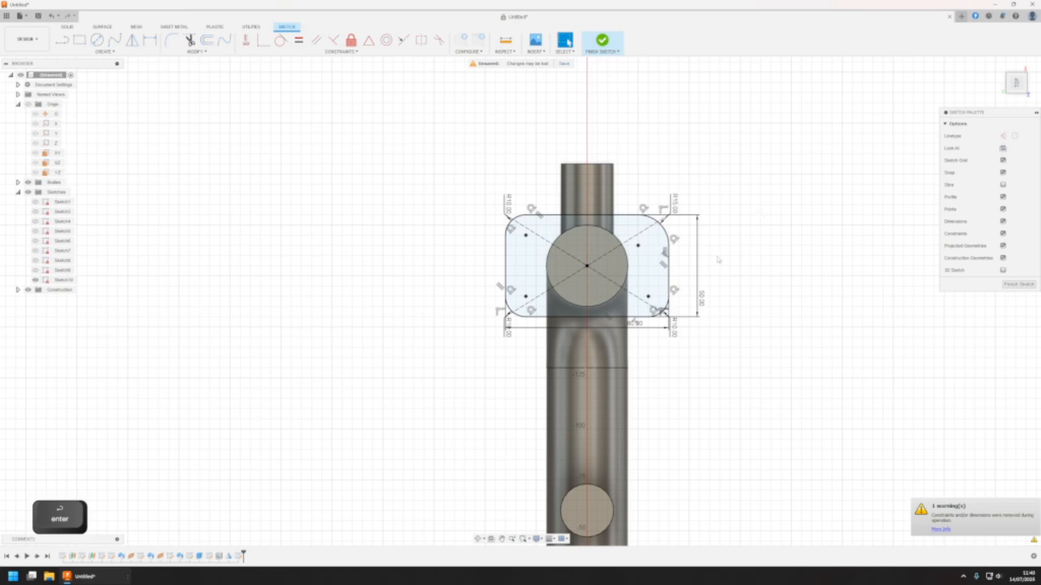
Set the radius of the 15 mm corner fillet to 10 mm and finish the sketch
double_click(675, 204)
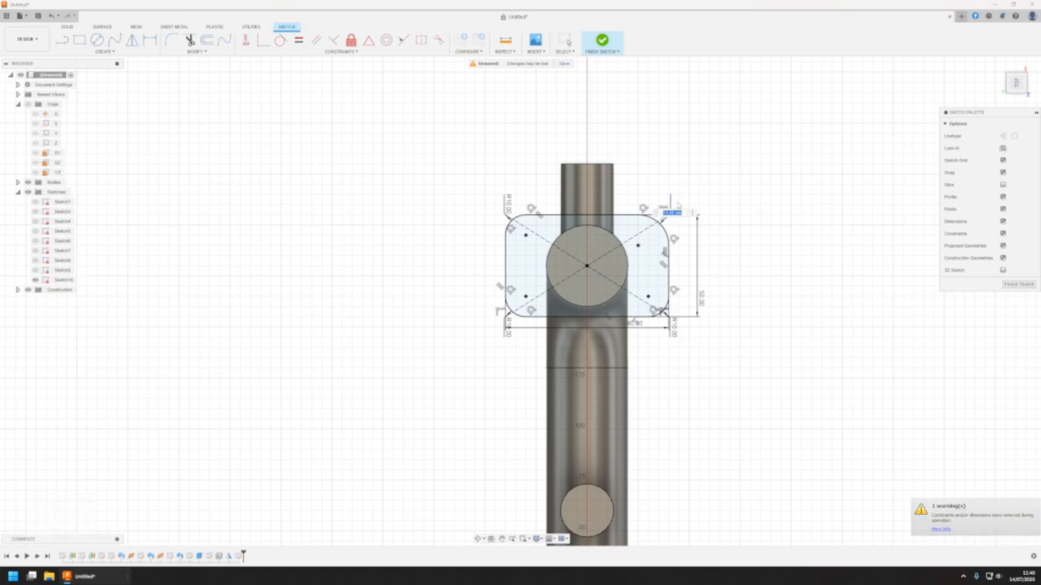
text(10)
key(Return)
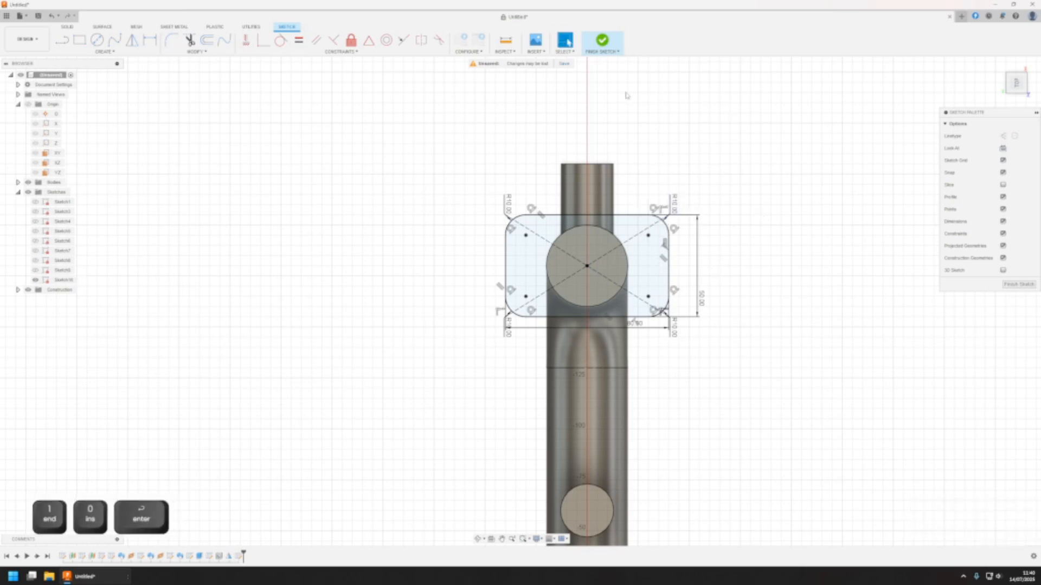
click(605, 43)
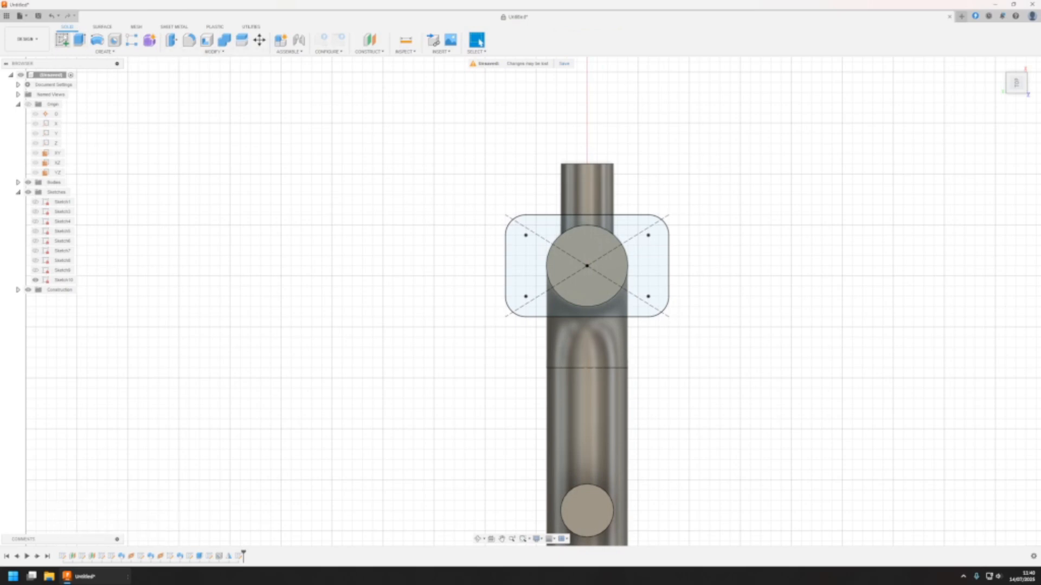
Extrude the rounded rectangle profile around the pipe end by -10 mm, joining it to the pipe body
click(80, 40)
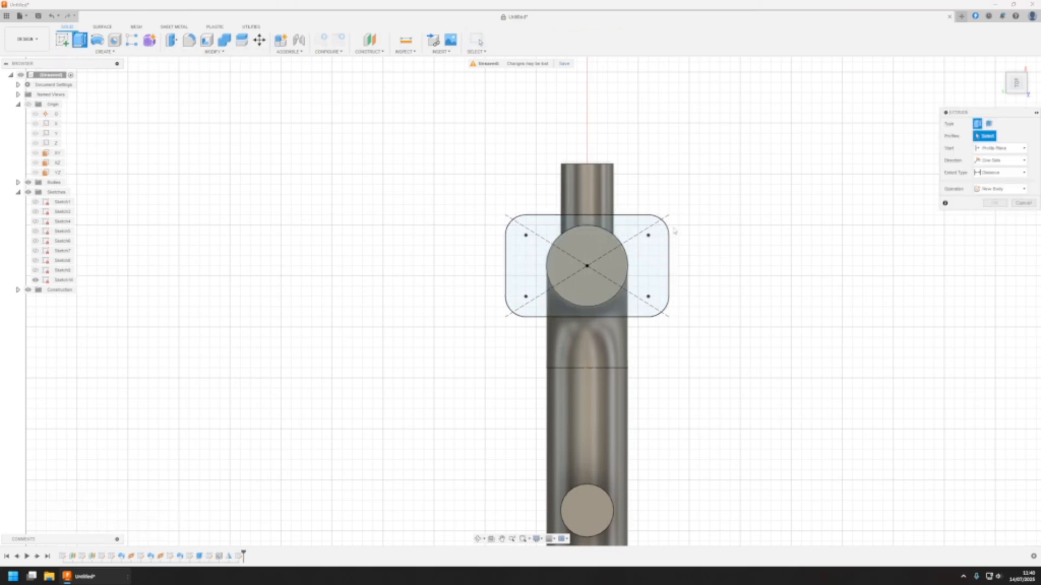
click(650, 301)
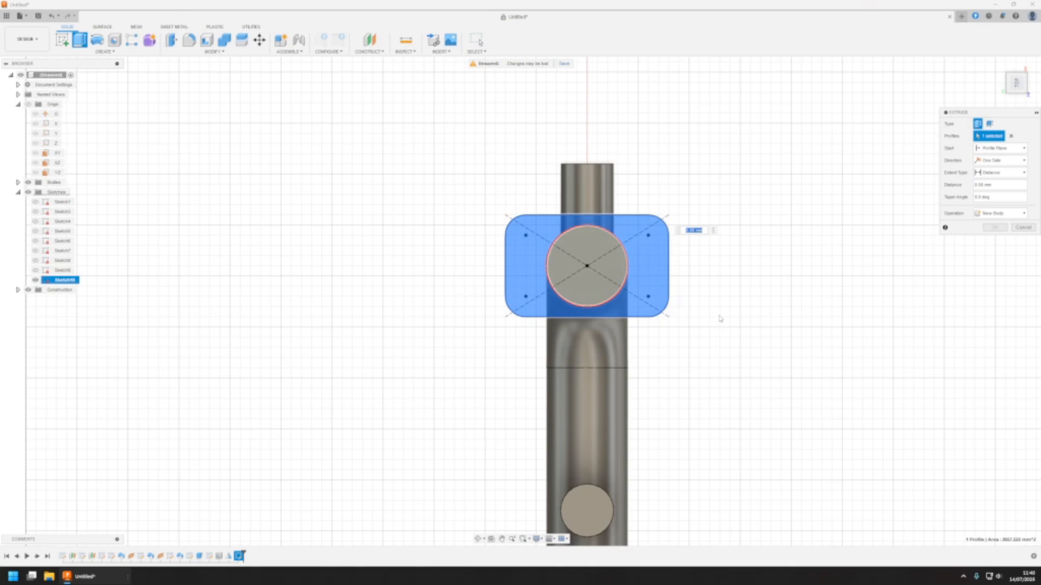
shift+middle_drag(655, 349, 635, 238)
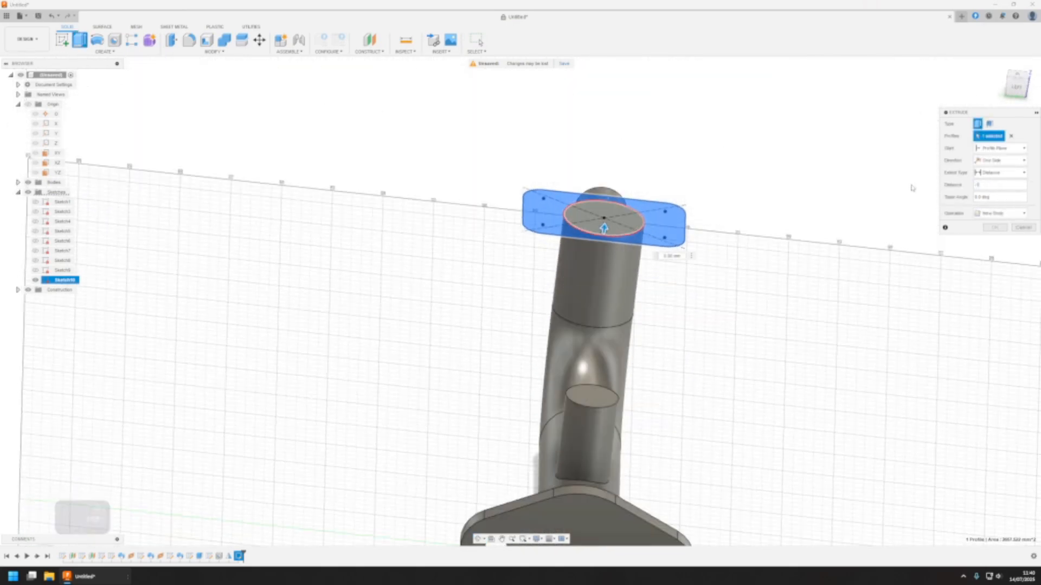
text(-10)
click(1000, 213)
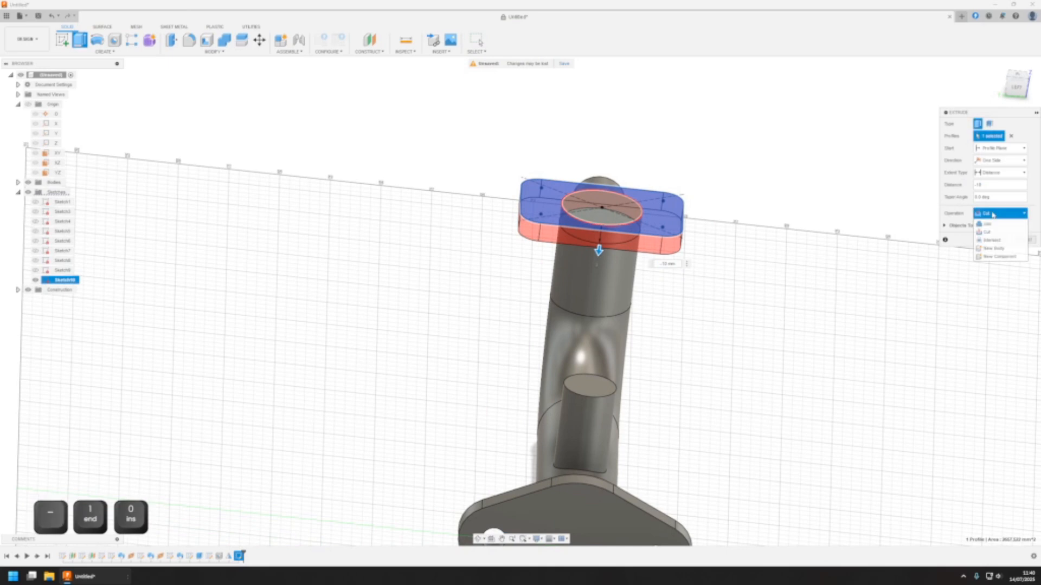
click(988, 224)
key(Return)
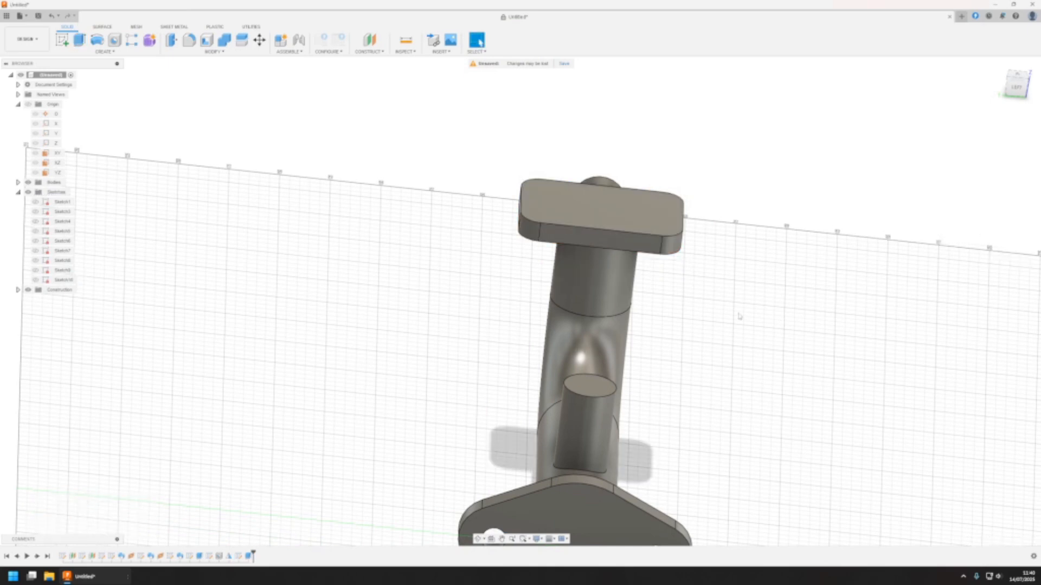
Start a new sketch on the outer face of the rectangular flange
shift+middle_drag(595, 272, 518, 196)
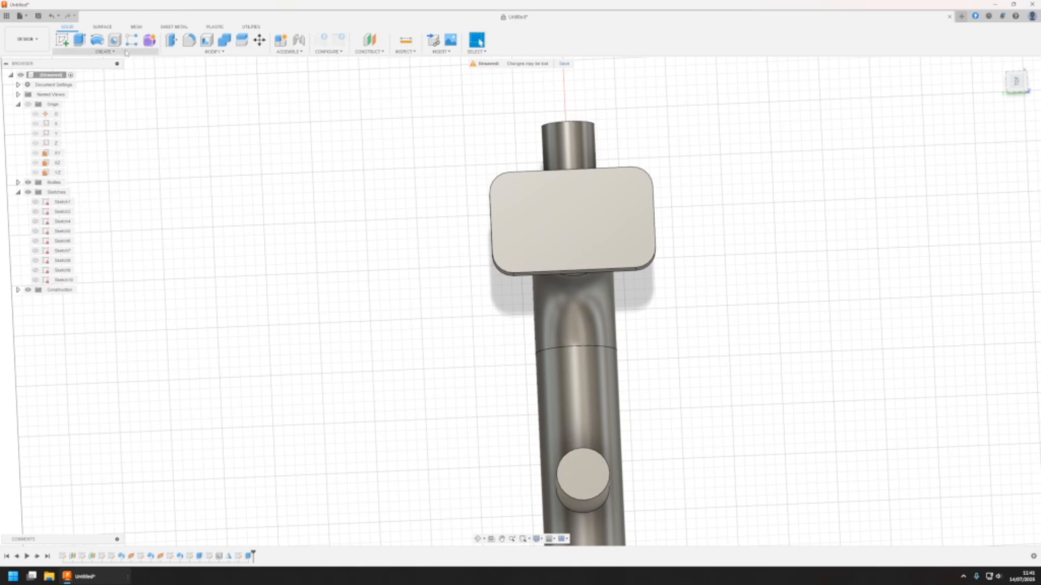
click(61, 40)
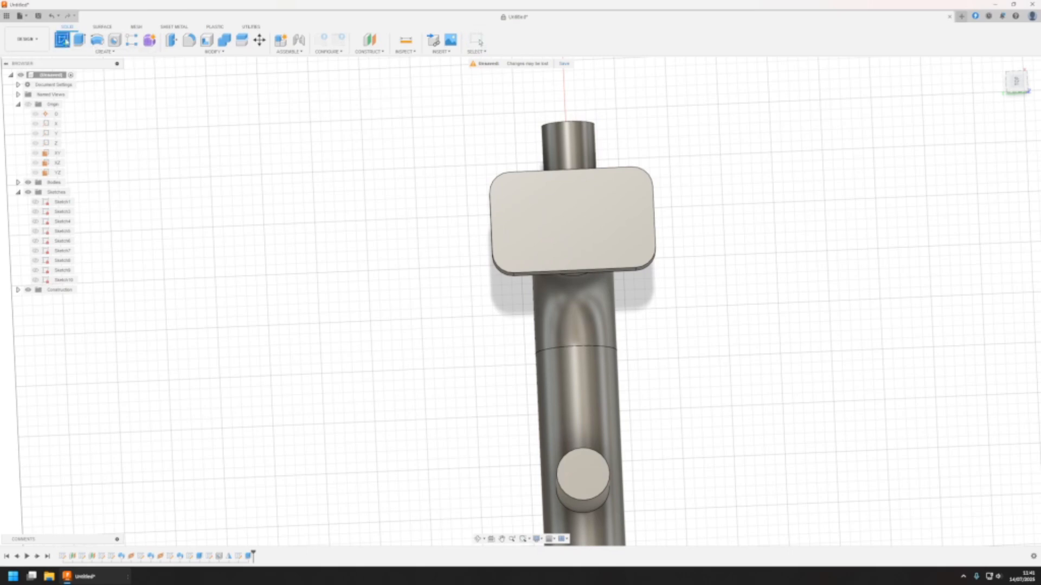
click(615, 212)
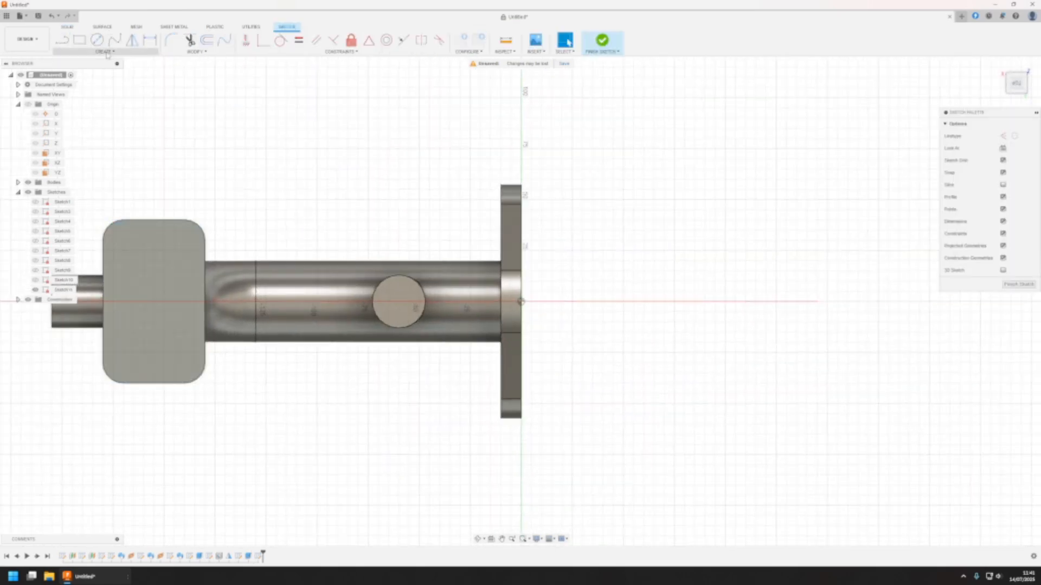
Place a sketch point on the rectangular flange's face, towards one of its corners
click(106, 52)
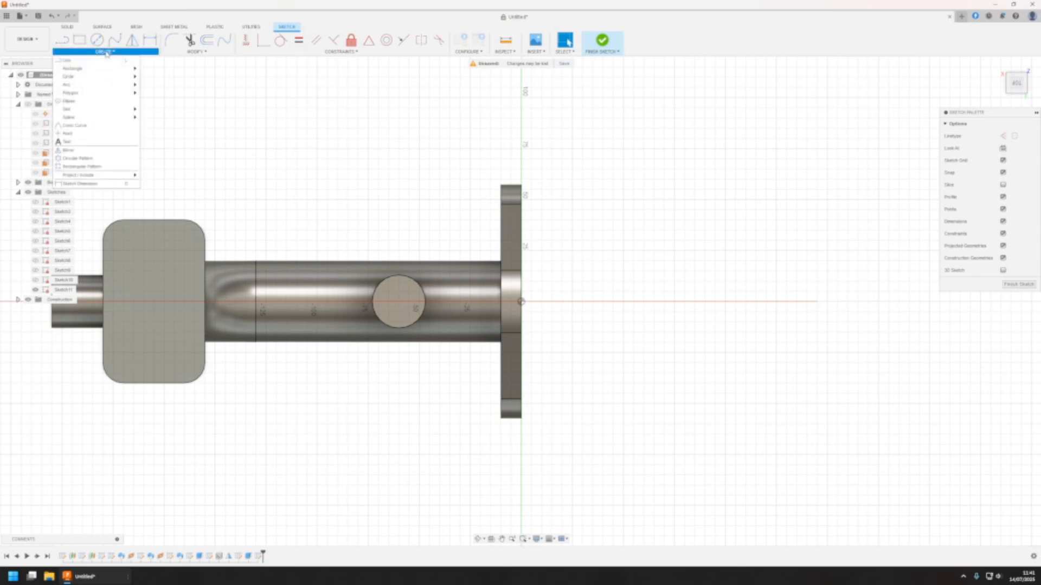
click(90, 127)
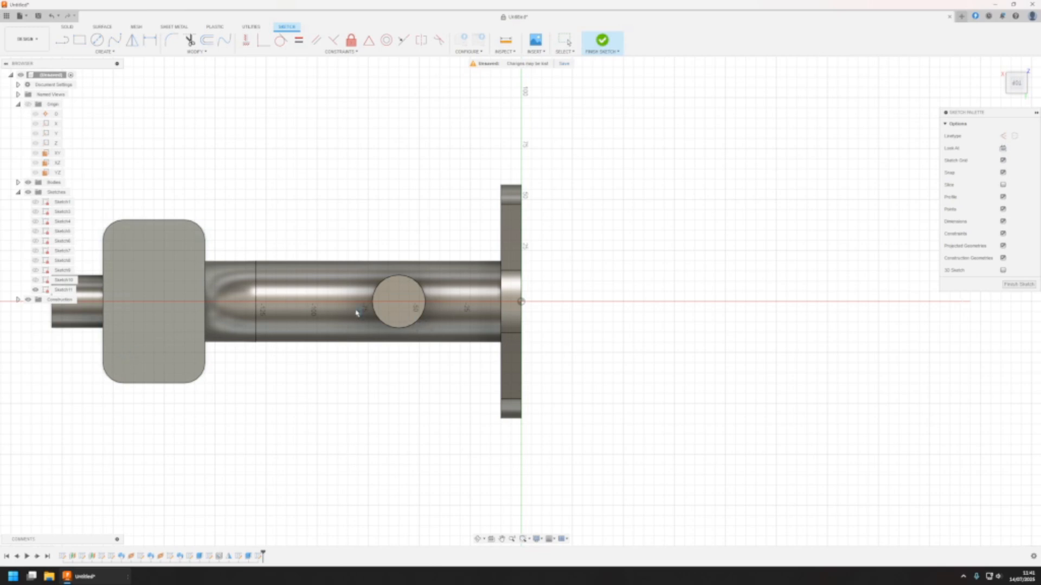
shift+middle_drag(356, 313, 655, 285)
scroll(533, 287, down, 3)
scroll(533, 288, up, 6)
shift+middle_drag(490, 293, 509, 297)
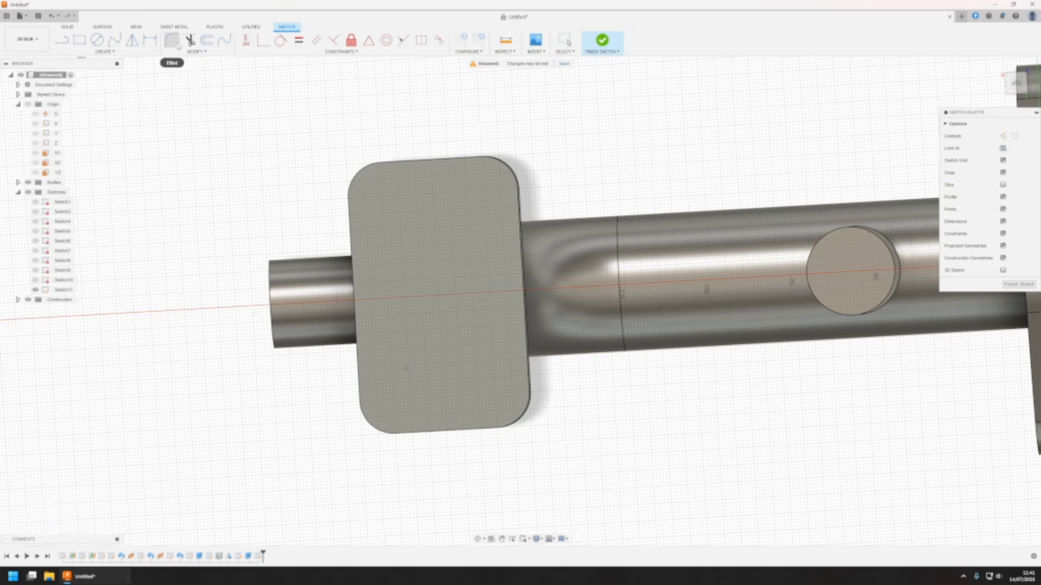
Show the main pipe's path sketch and dimension the point 30 mm from the path's end, along the flange's length
click(150, 40)
click(405, 369)
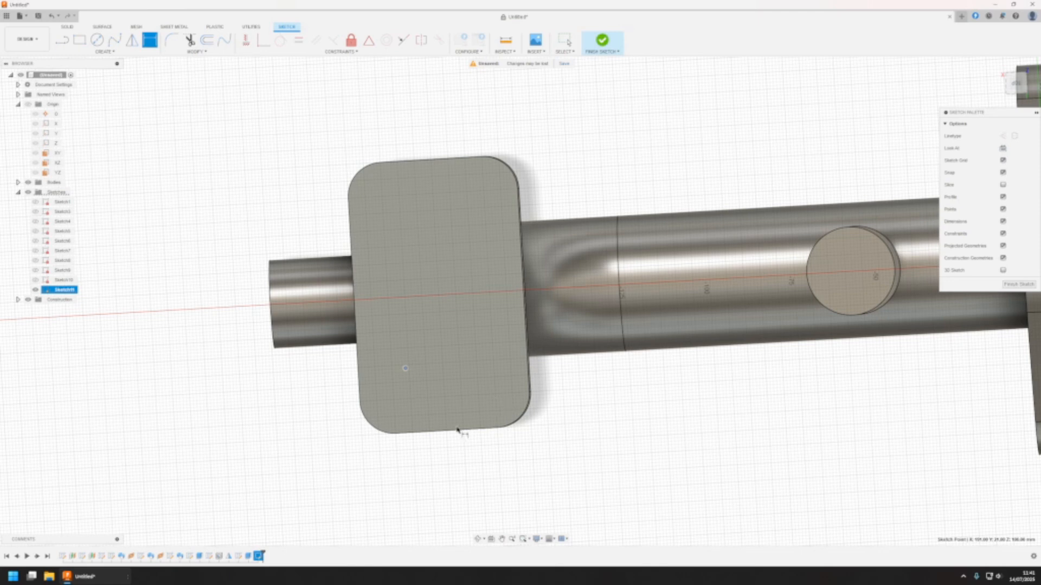
middle_drag(460, 442, 490, 374)
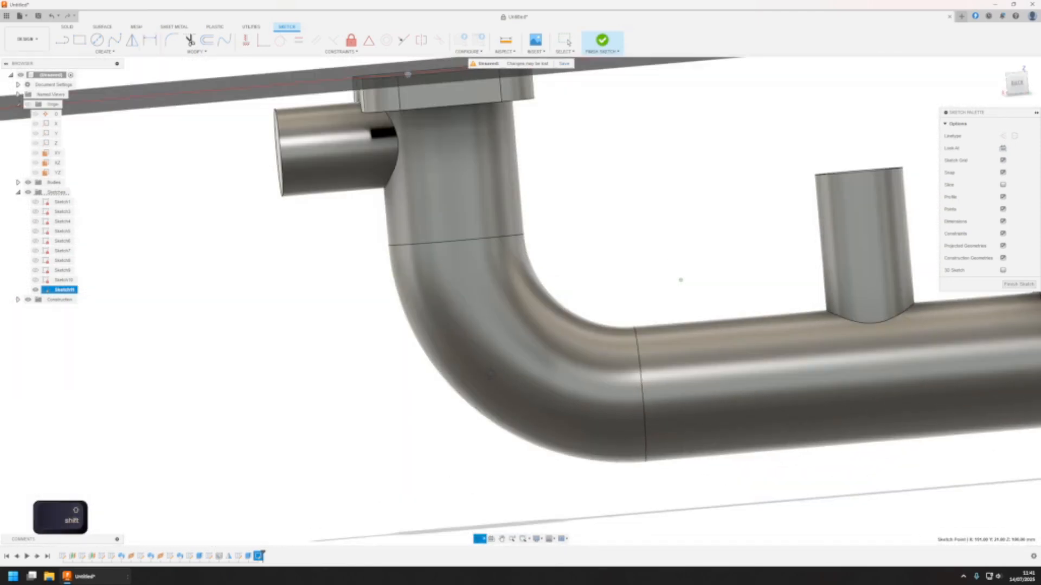
shift+middle_drag(466, 166, 537, 171)
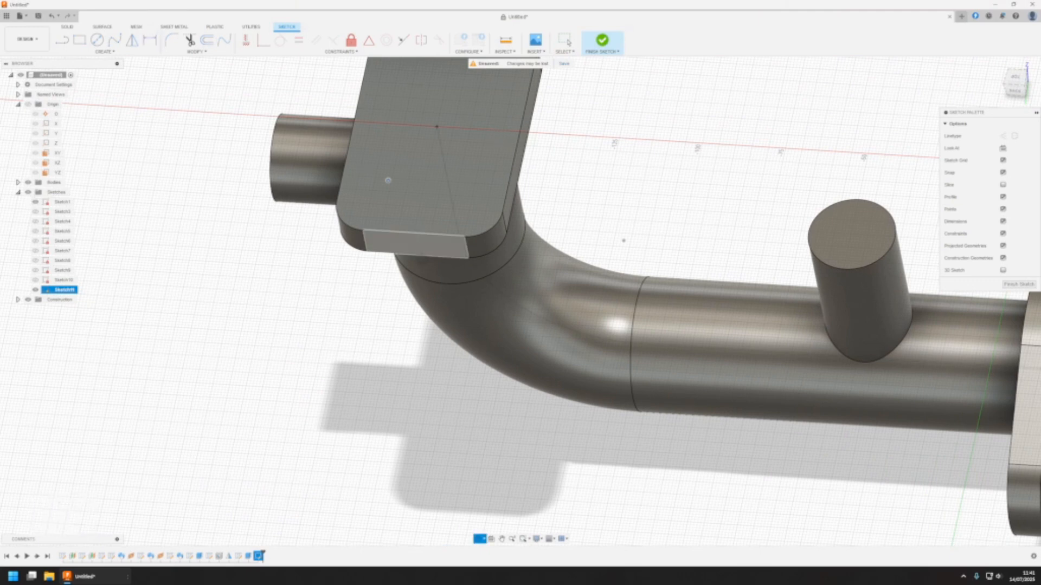
shift+middle_drag(398, 179, 489, 192)
click(491, 188)
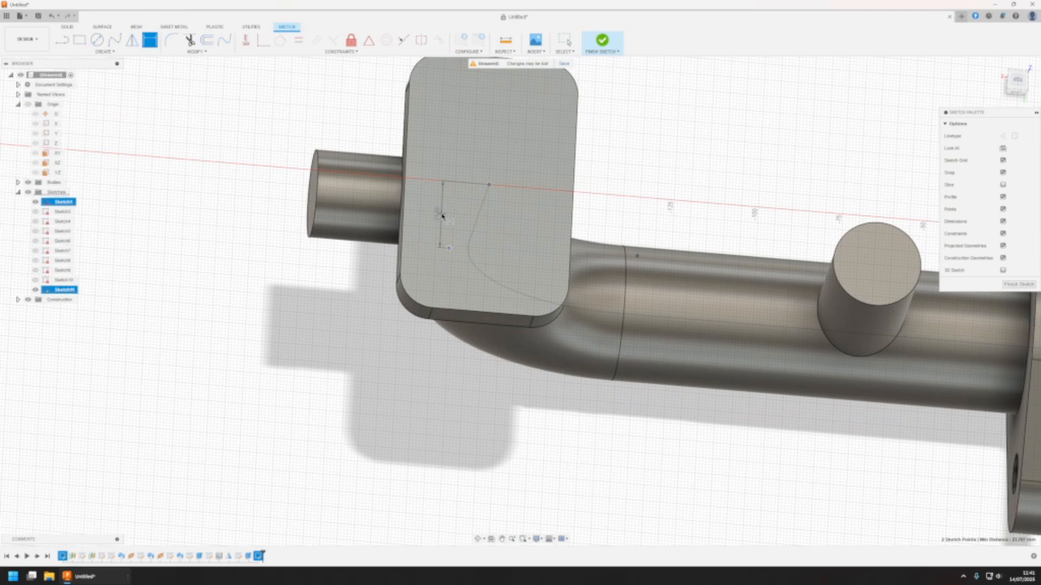
click(446, 209)
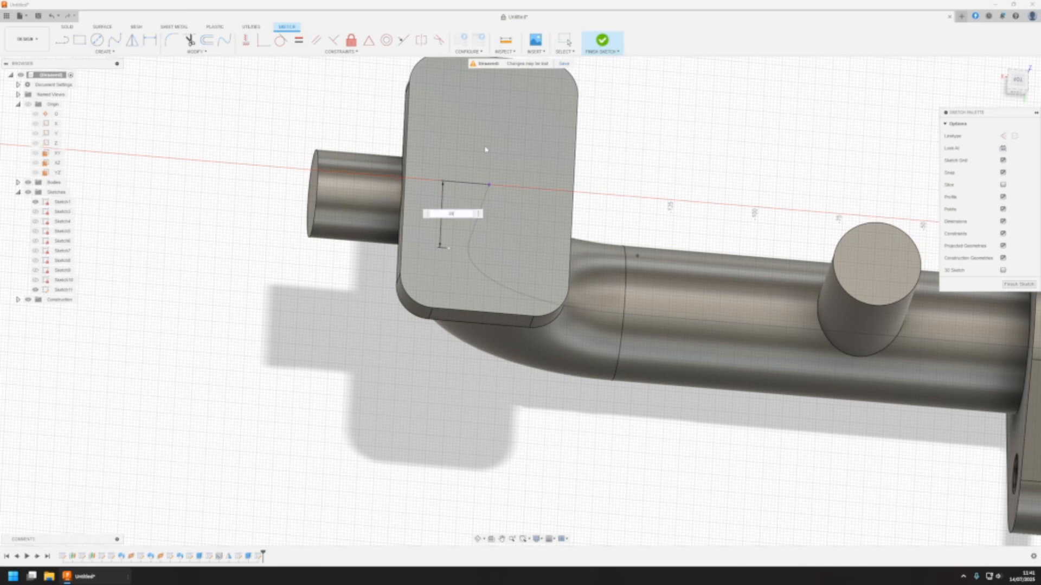
text(30)
key(Return)
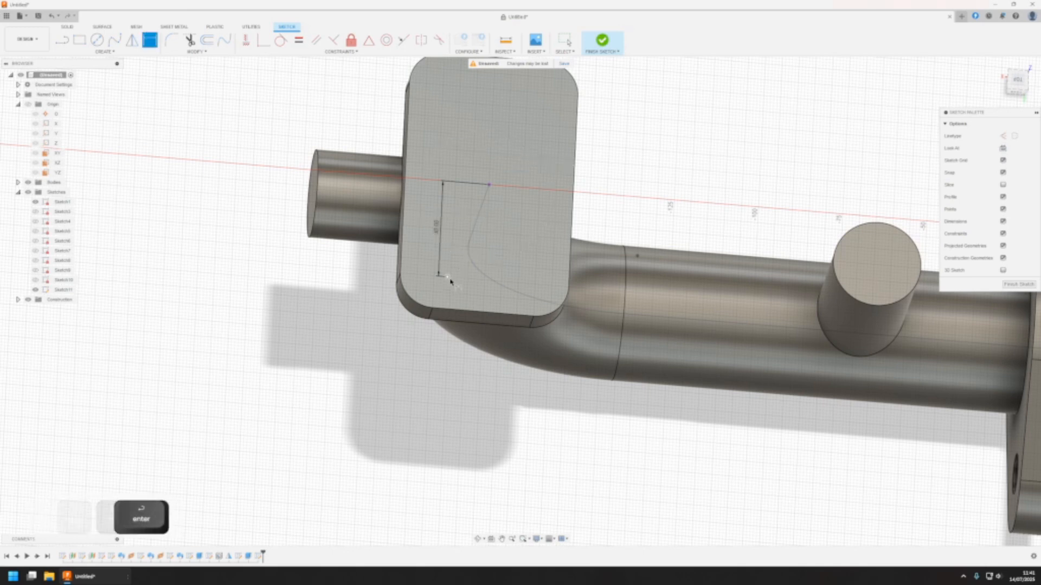
Dimension the point 15 mm from the pipe path's end across the flange's width and finish the sketch
click(451, 277)
click(489, 187)
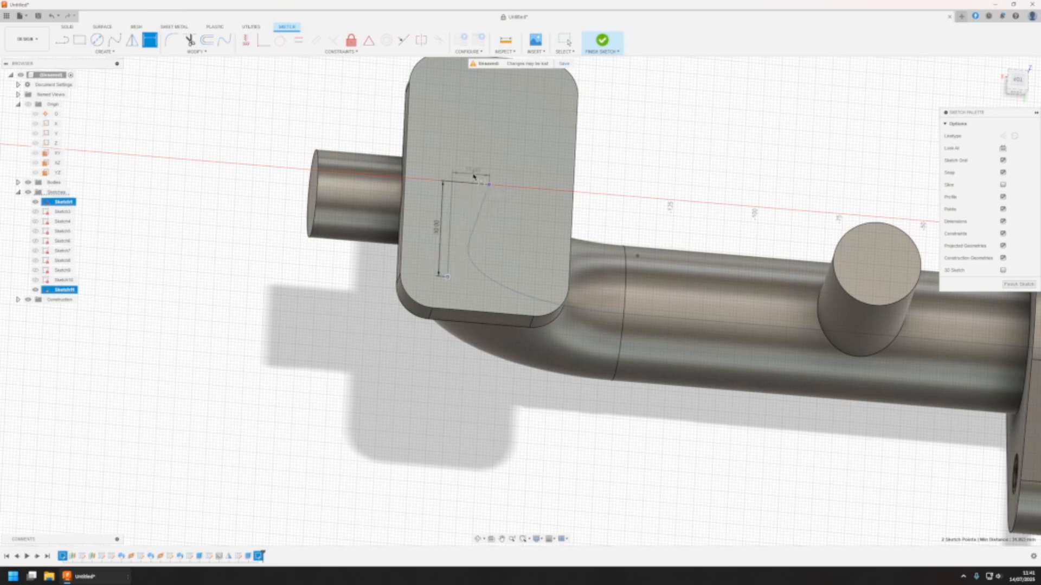
click(481, 175)
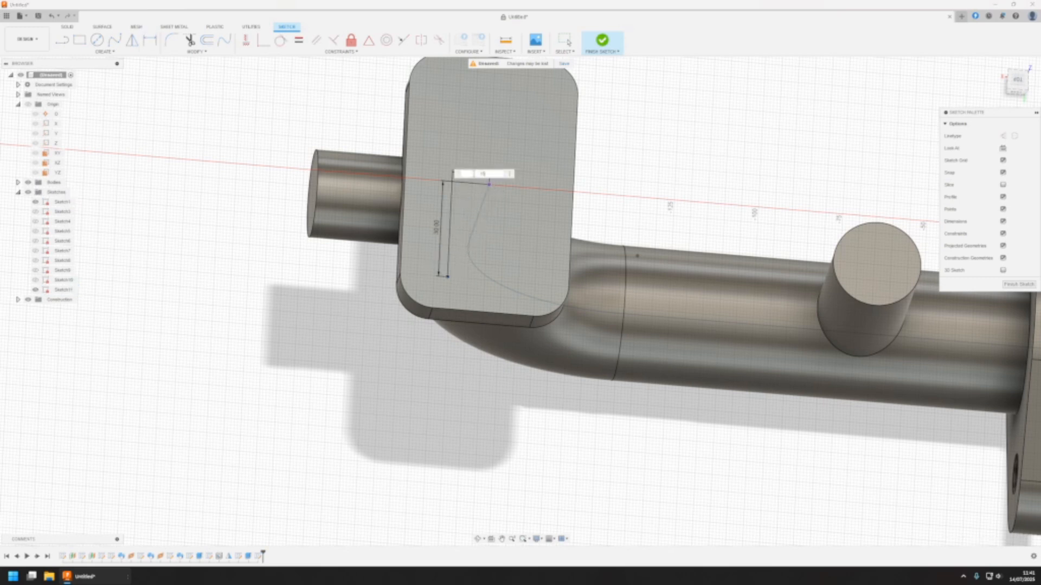
text(15)
key(Return)
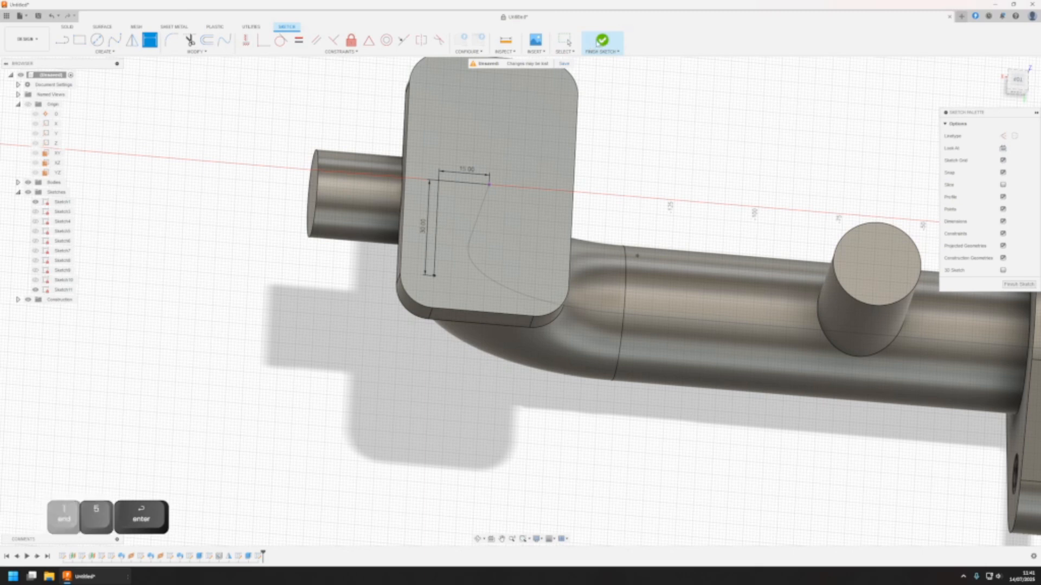
click(602, 41)
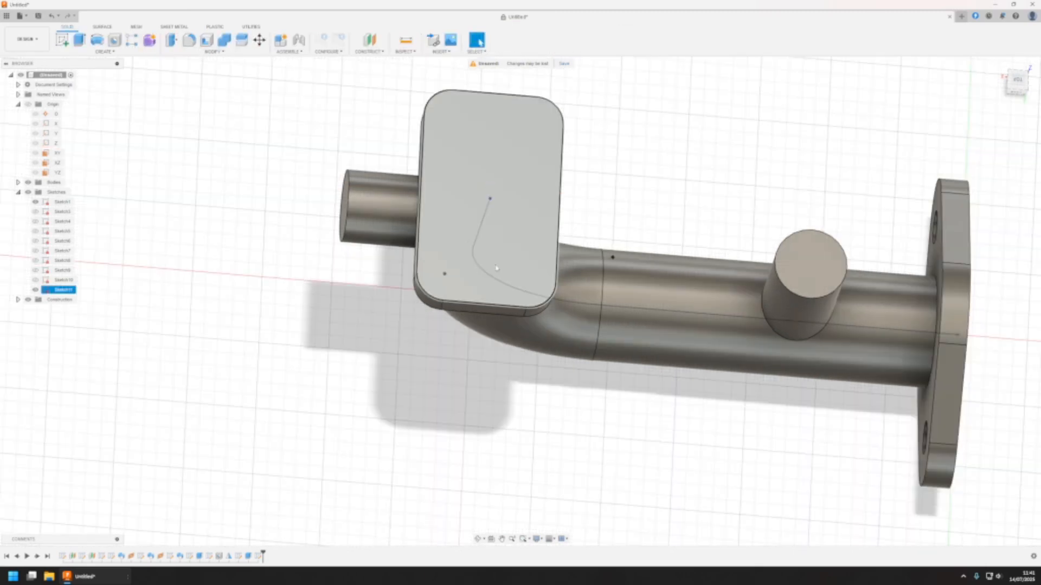
Cut an 8 mm hole at the sketch point on the rectangular flange, extending it to the flange's opposite face
click(115, 41)
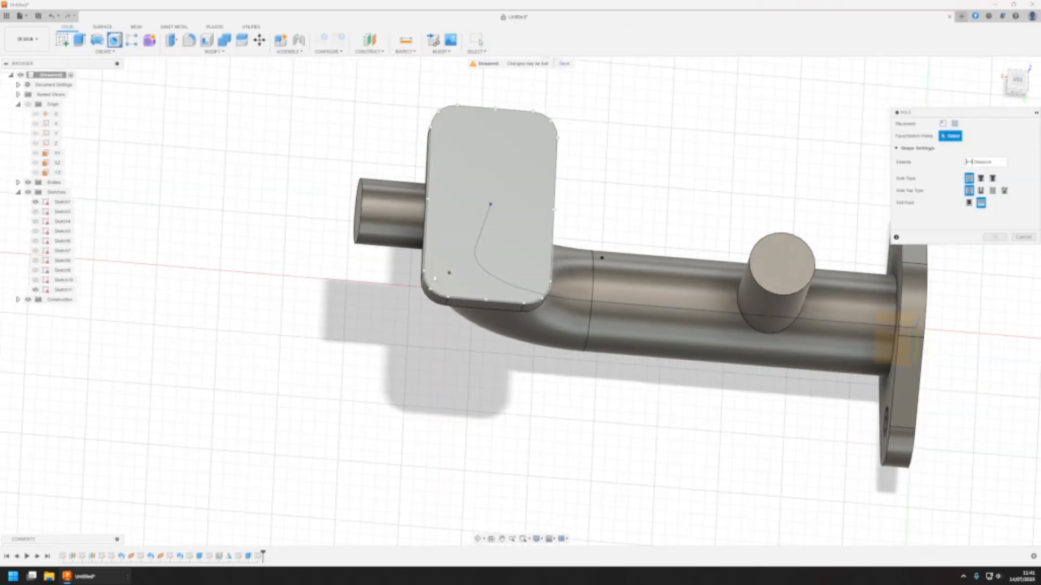
click(448, 273)
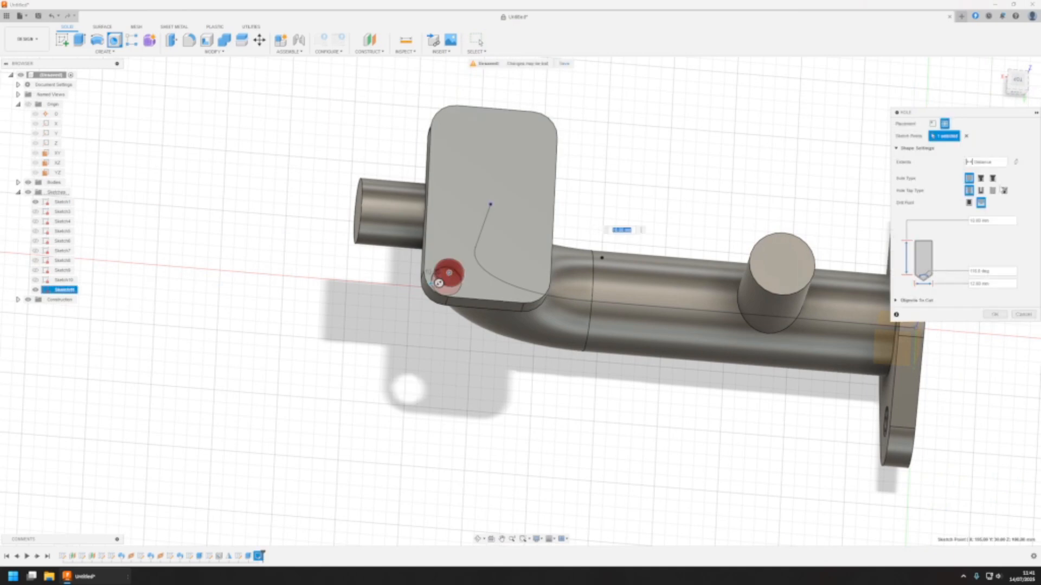
click(998, 221)
text(8)
click(985, 161)
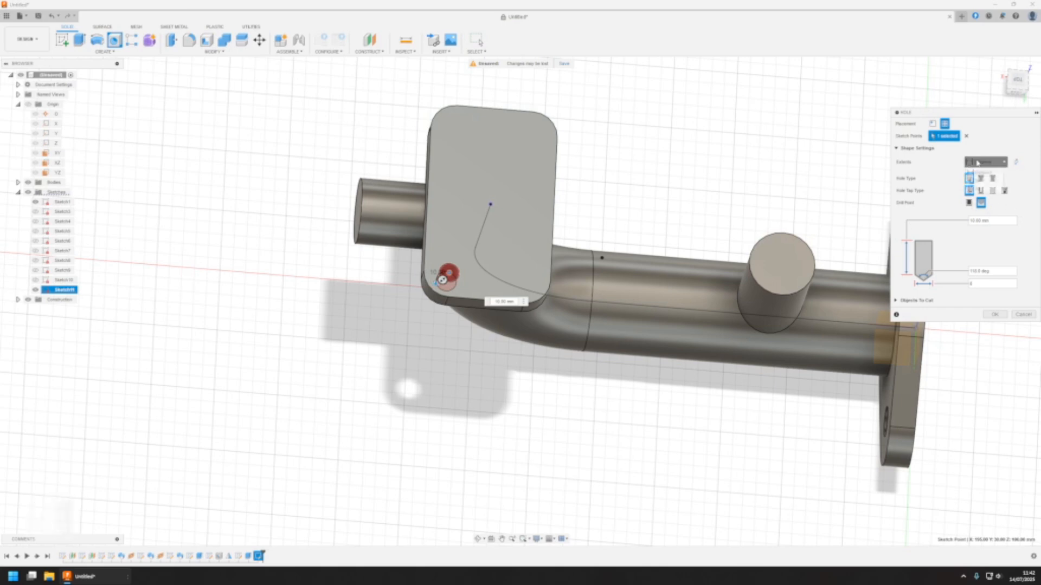
click(982, 181)
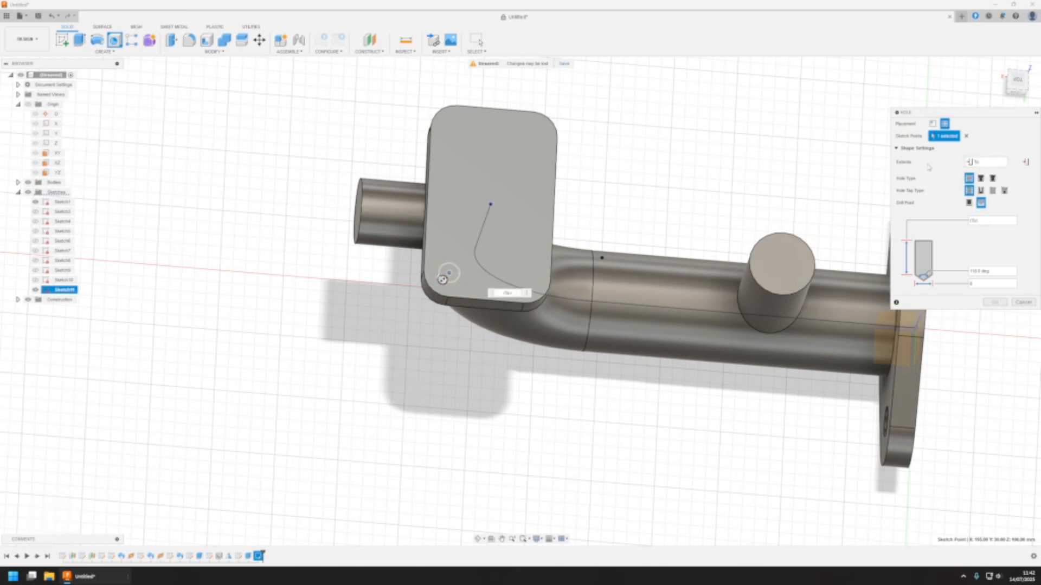
shift+middle_drag(527, 340, 885, 313)
click(654, 88)
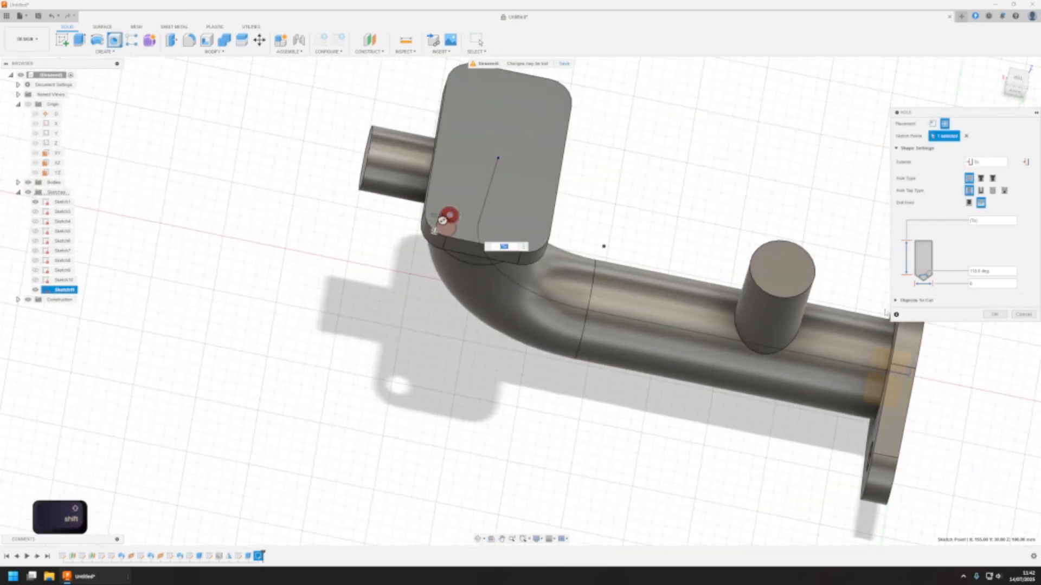
click(993, 315)
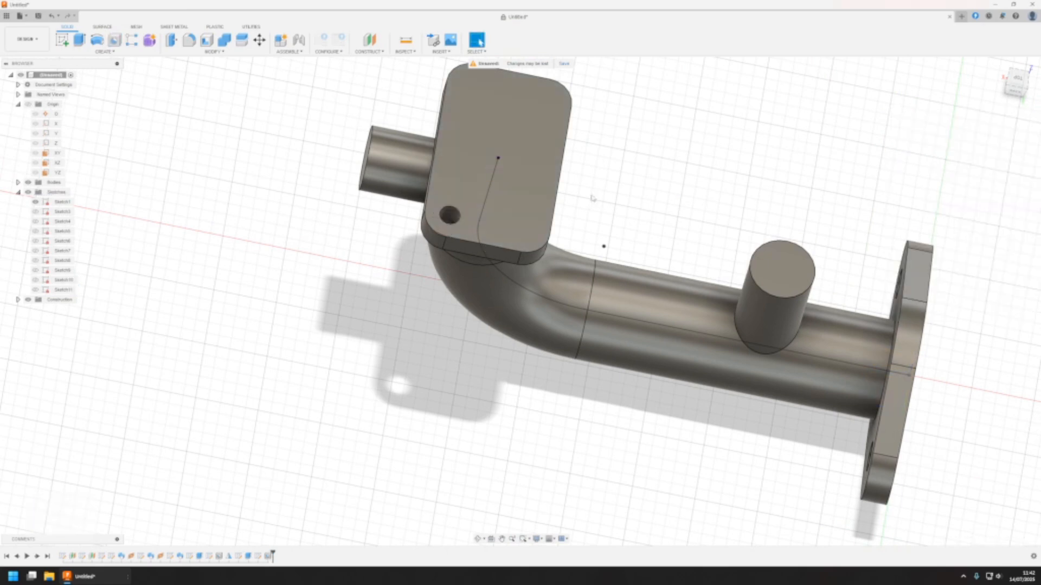
Mirror the rectangular flange's hole feature across the XZ origin plane
shift+middle_drag(593, 199, 347, 250)
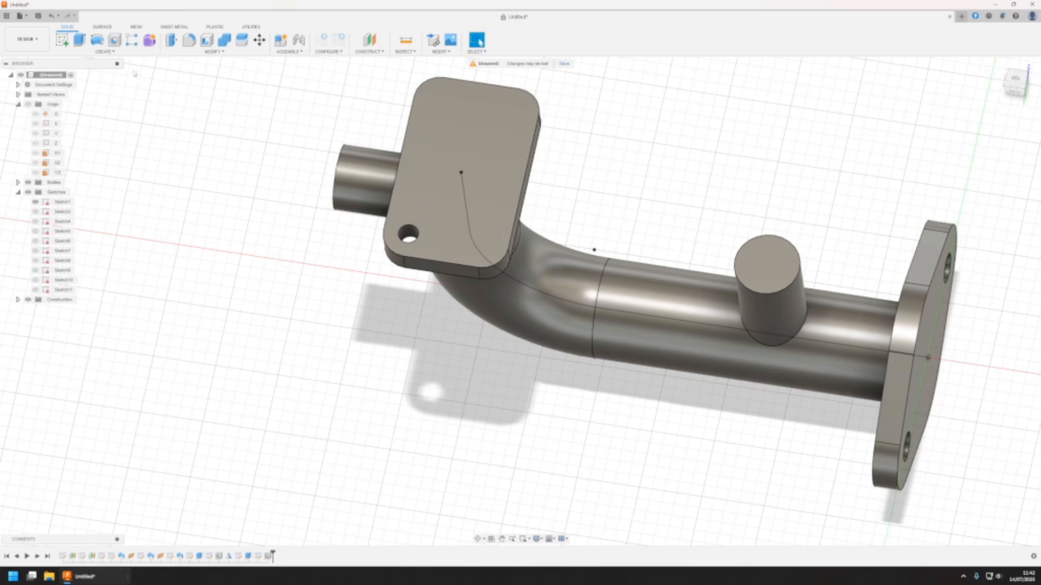
click(104, 51)
click(81, 219)
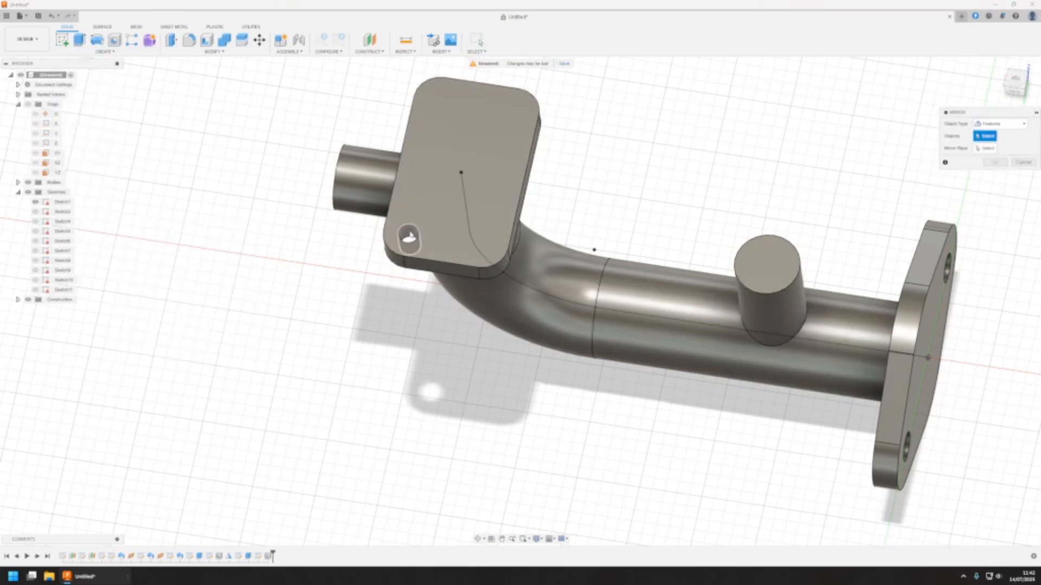
click(409, 237)
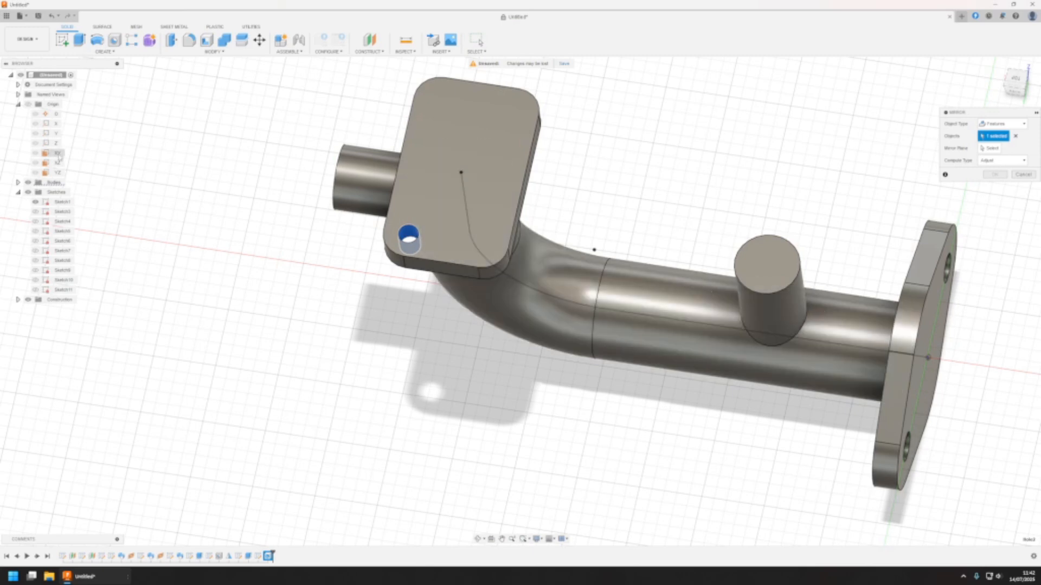
scroll(488, 307, down, 5)
click(989, 148)
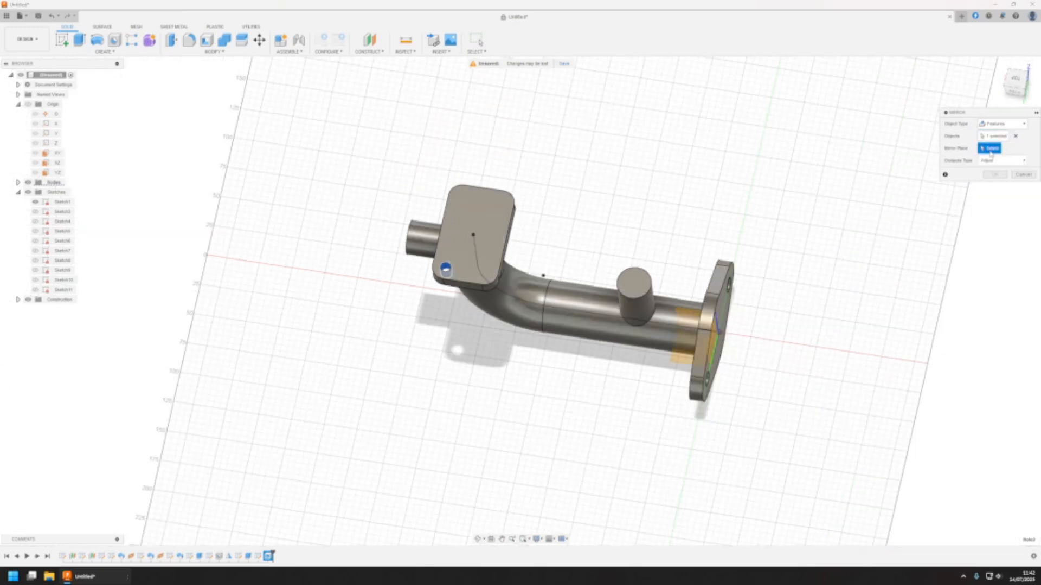
click(677, 334)
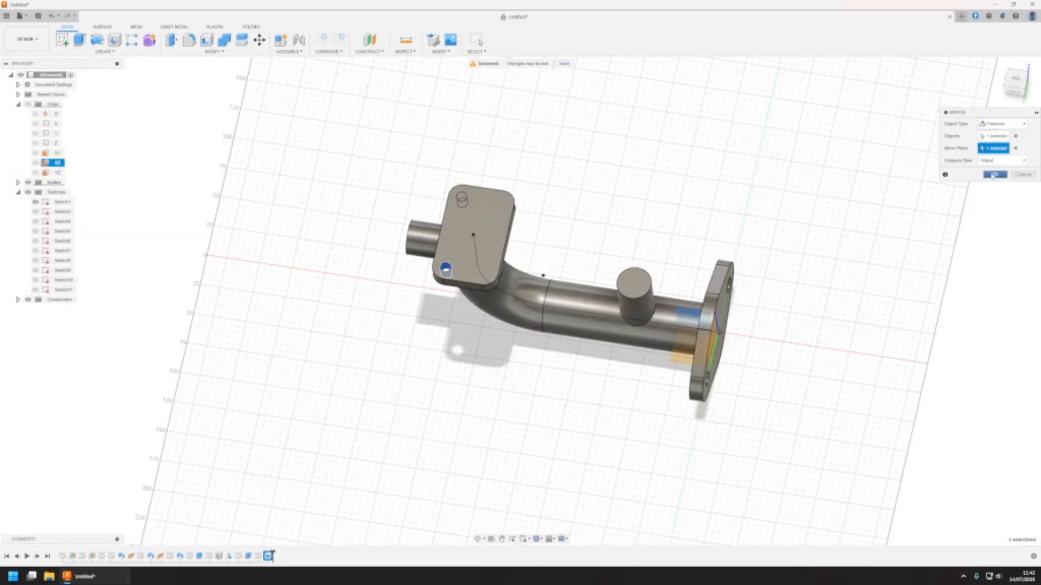
click(994, 175)
Create an offset plane from the YZ origin plane, extended to the pipe path's endpoint at the rectangular flange's centre
mouse_move(583, 383)
middle_down()
mouse_move(591, 372)
mouse_move(590, 400)
middle_up()
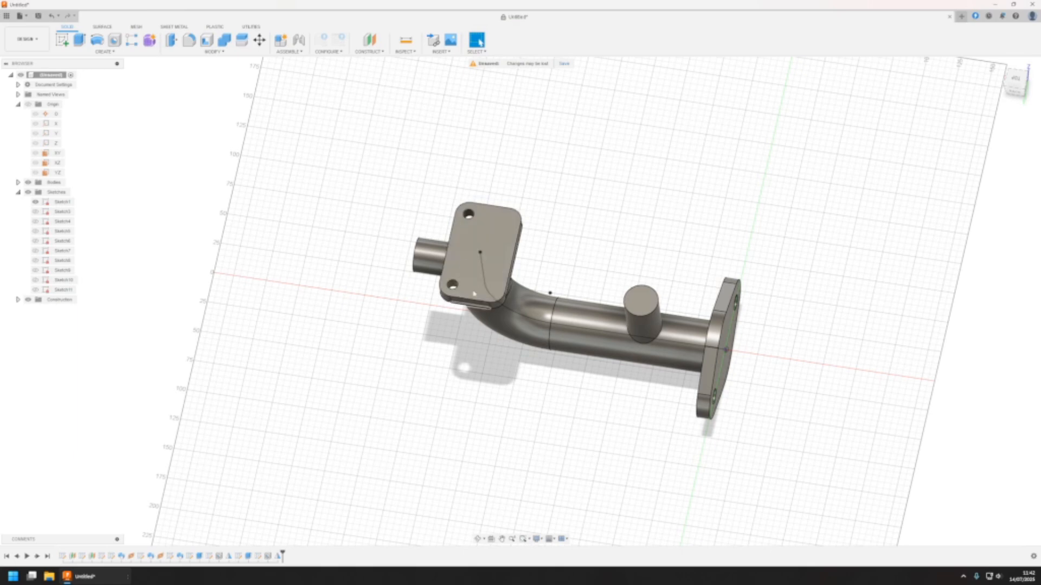
click(368, 51)
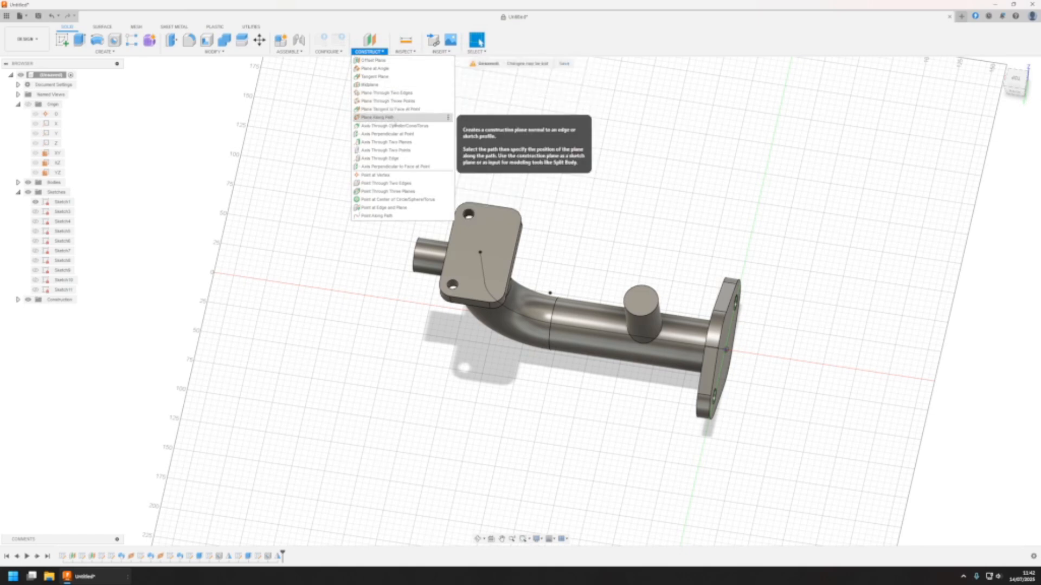
click(391, 61)
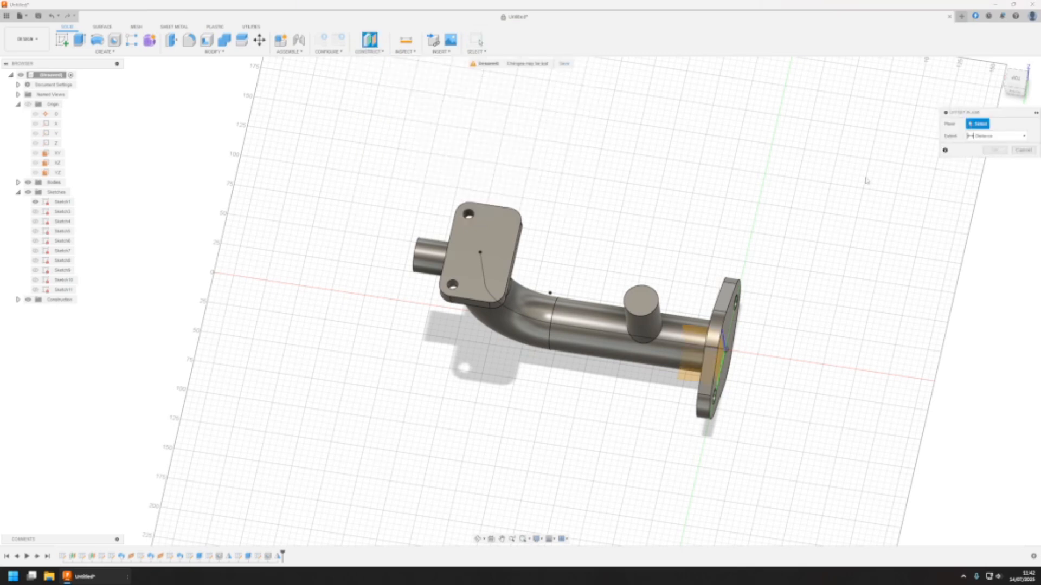
click(995, 136)
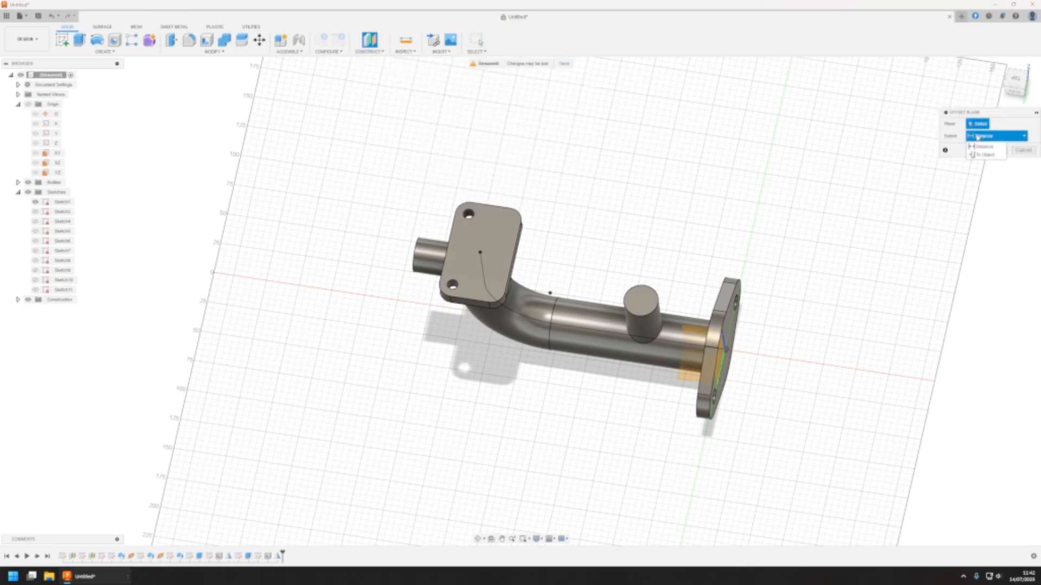
click(990, 155)
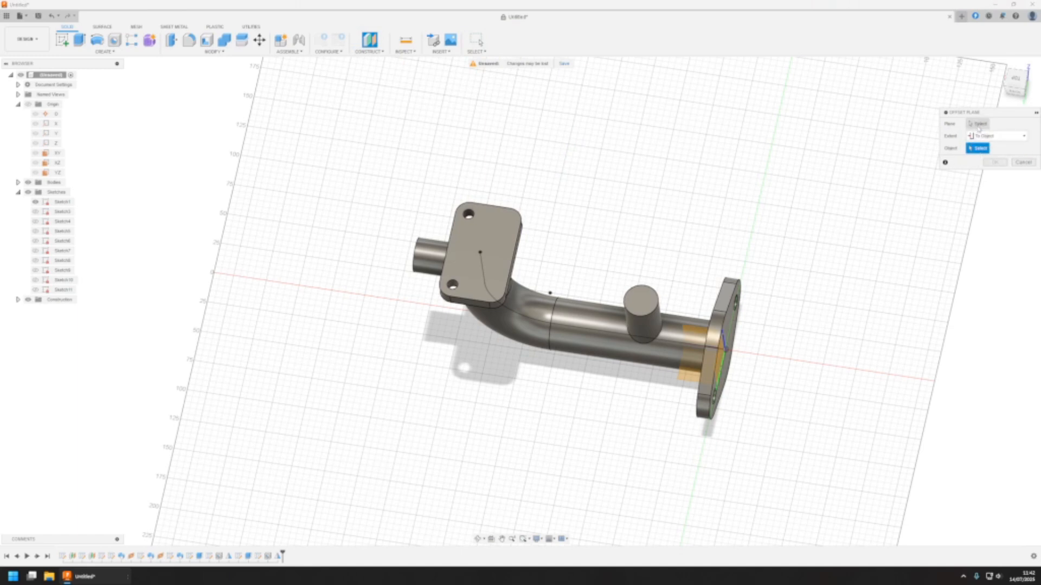
click(723, 353)
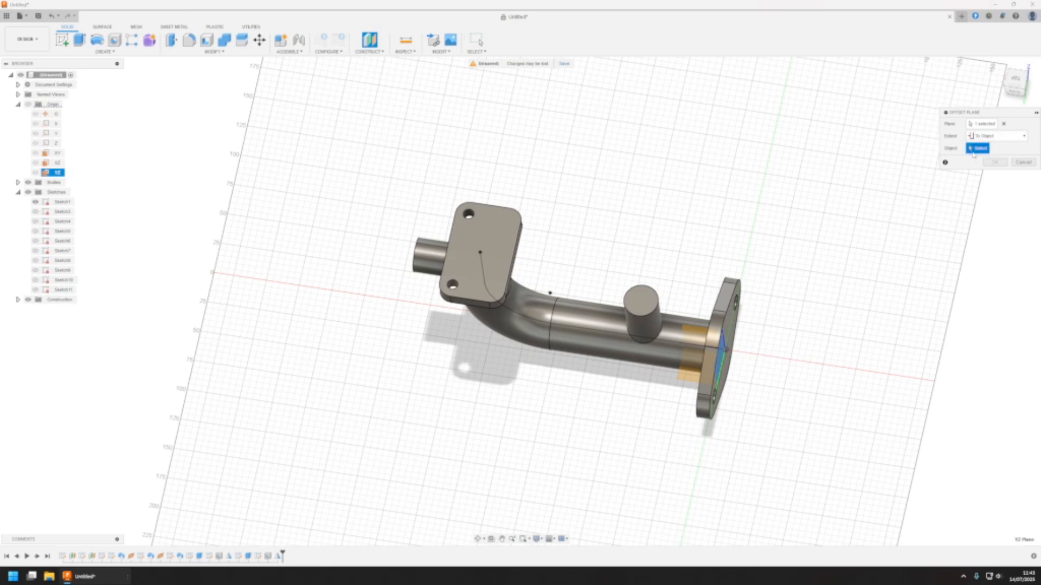
click(479, 253)
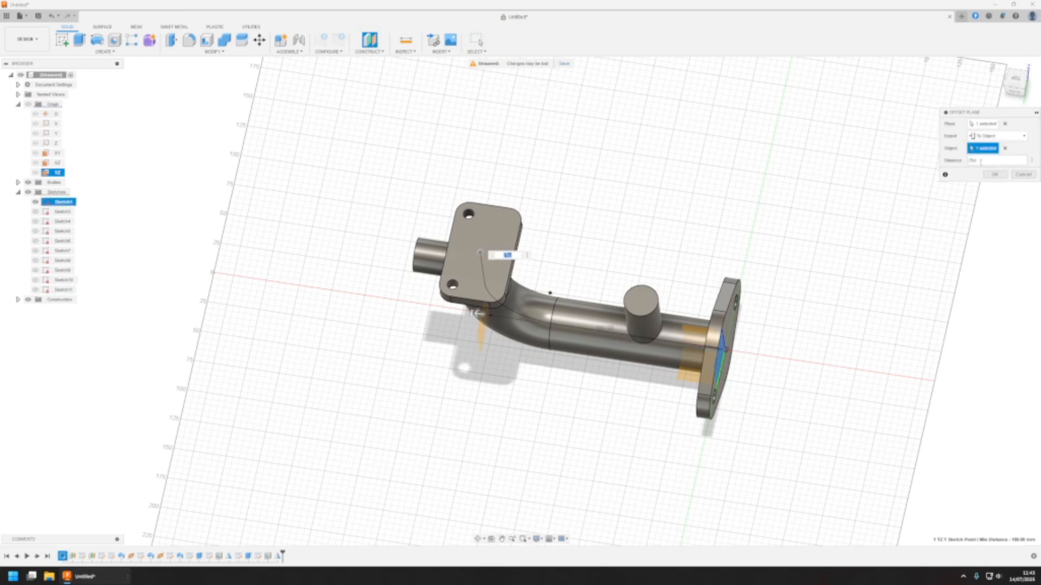
click(995, 175)
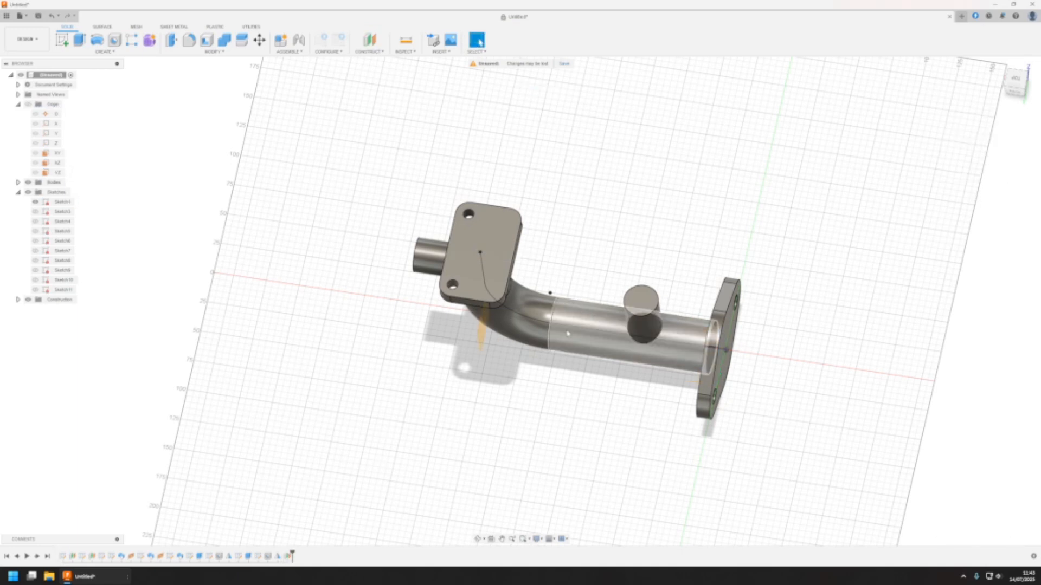
Mirror both of the rectangular flange's holes across the offset plane through the flange's centre
shift+middle_drag(548, 402, 496, 230)
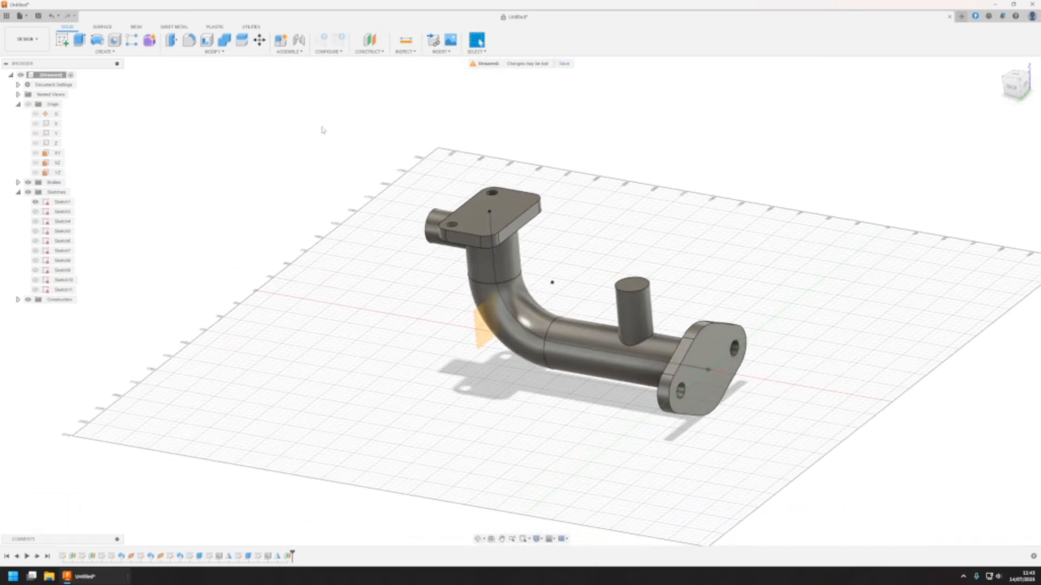
click(113, 51)
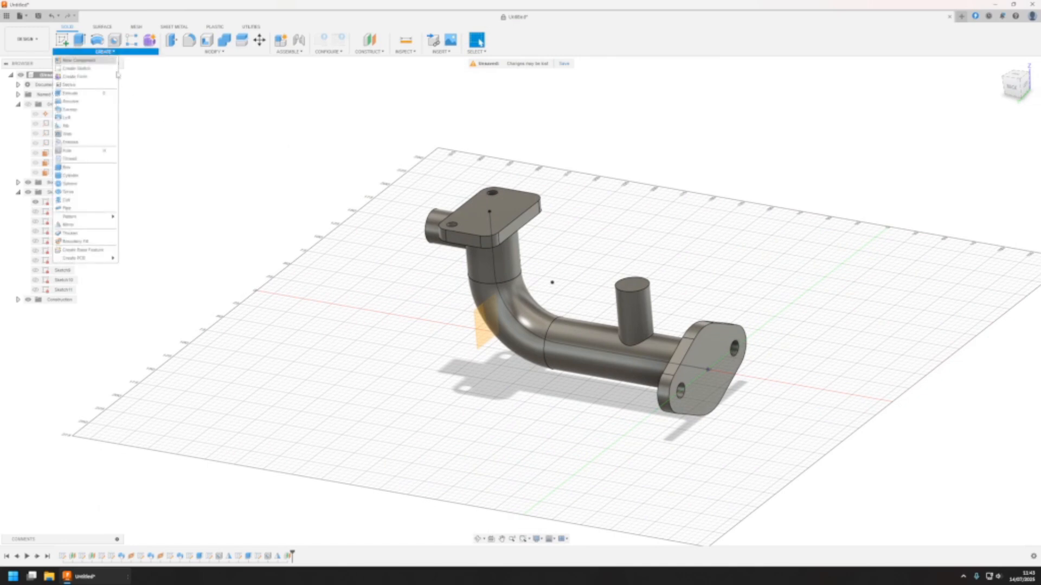
click(69, 225)
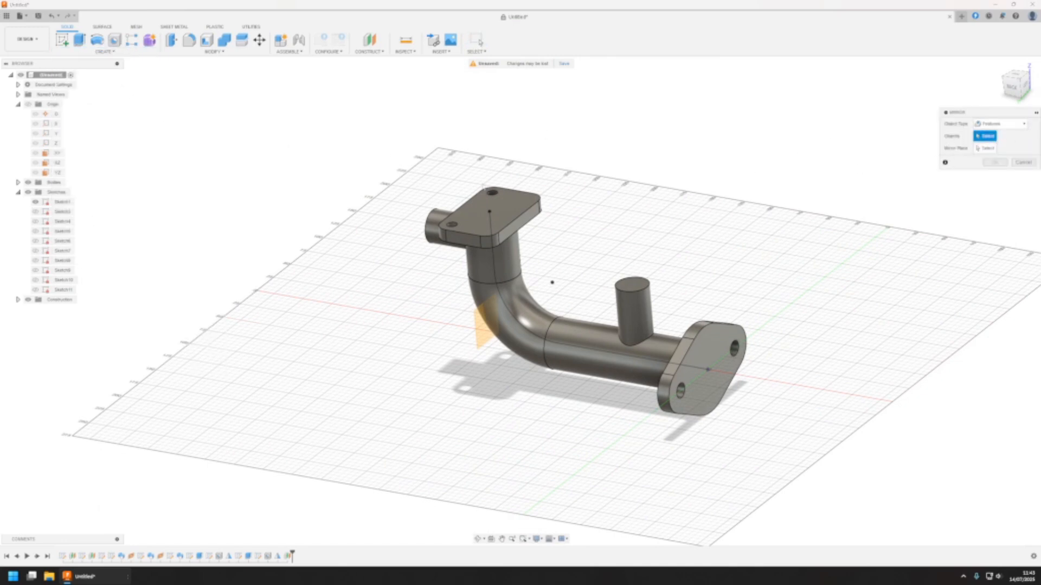
click(492, 196)
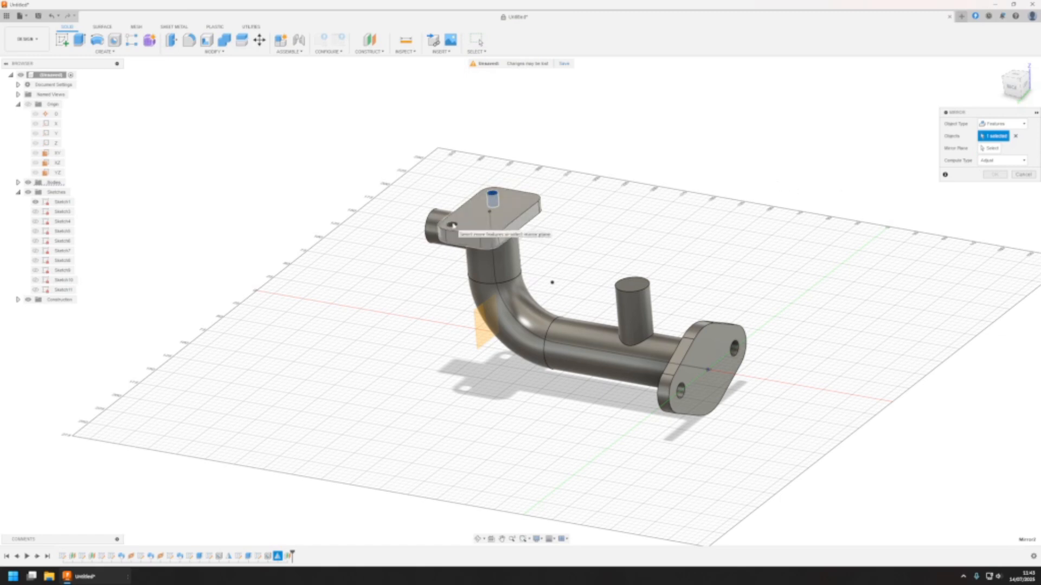
scroll(466, 229, down, 3)
scroll(468, 230, up, 10)
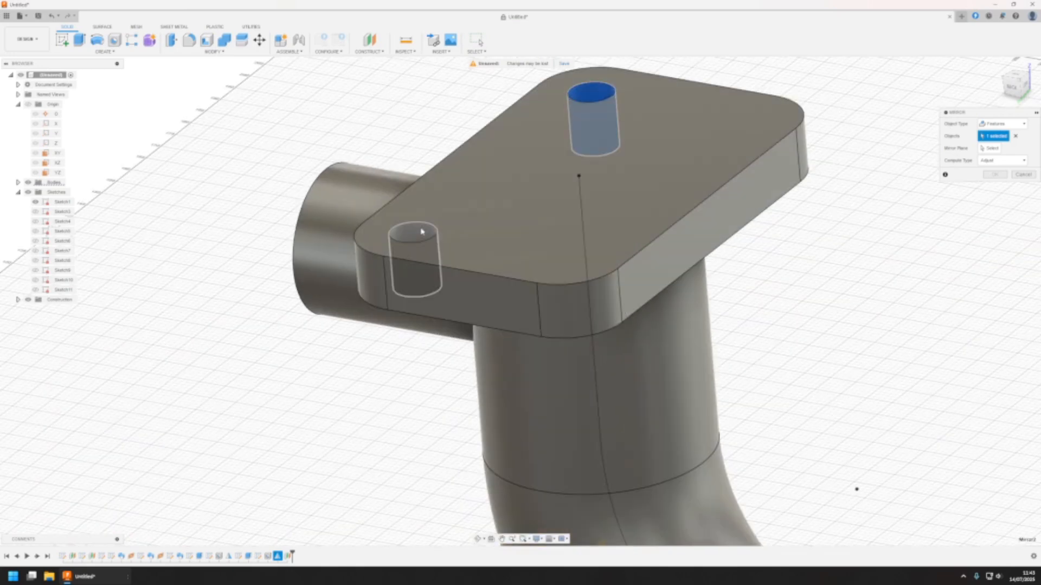
click(422, 233)
click(991, 150)
scroll(640, 296, down, 5)
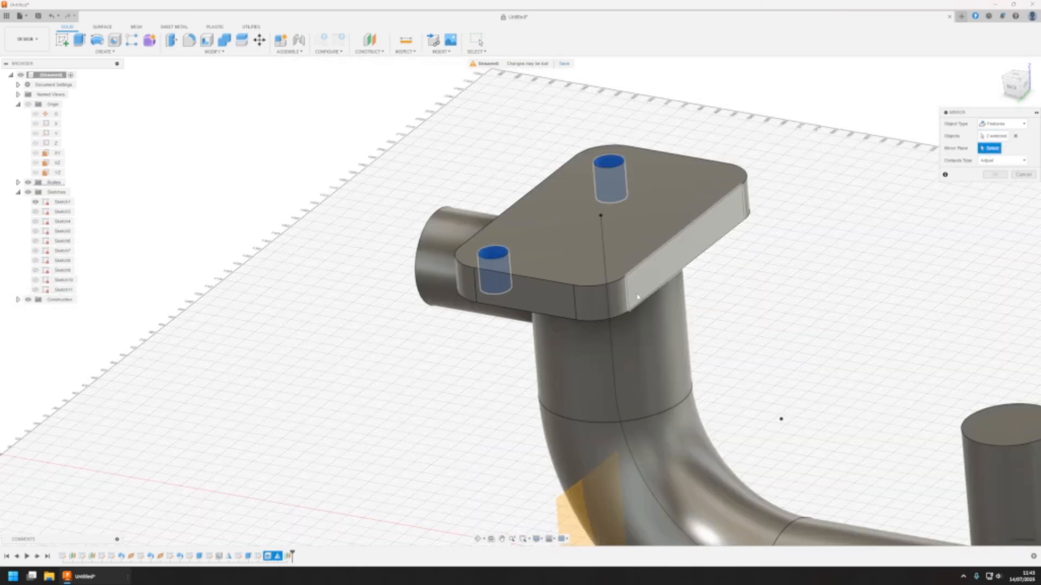
click(580, 452)
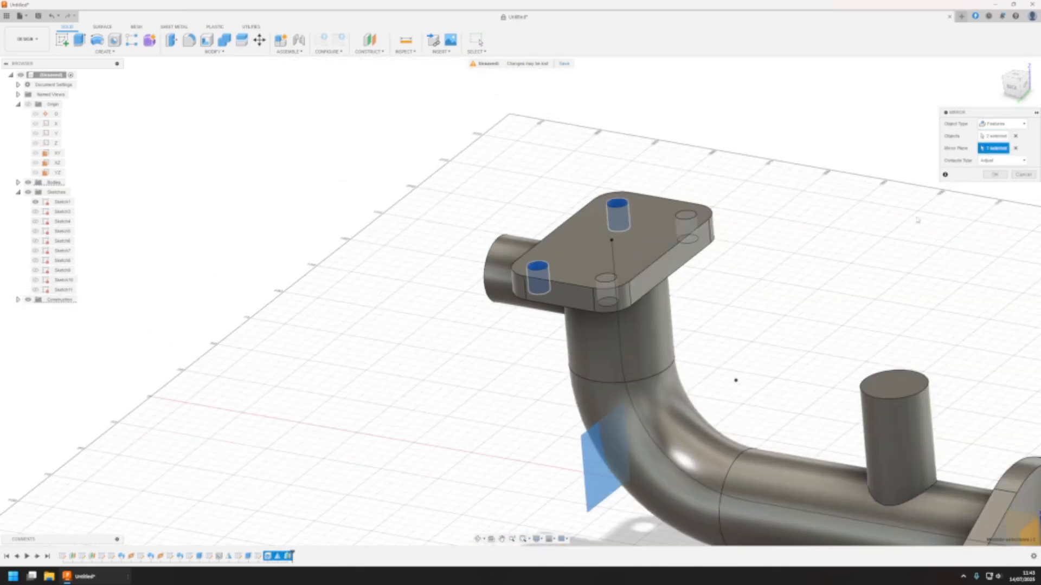
click(996, 178)
Edit the horizontal construction plane that locates the side branch below the rectangular flange and set its offset to 60 mm
middle_drag(642, 366, 565, 327)
scroll(571, 326, down, 3)
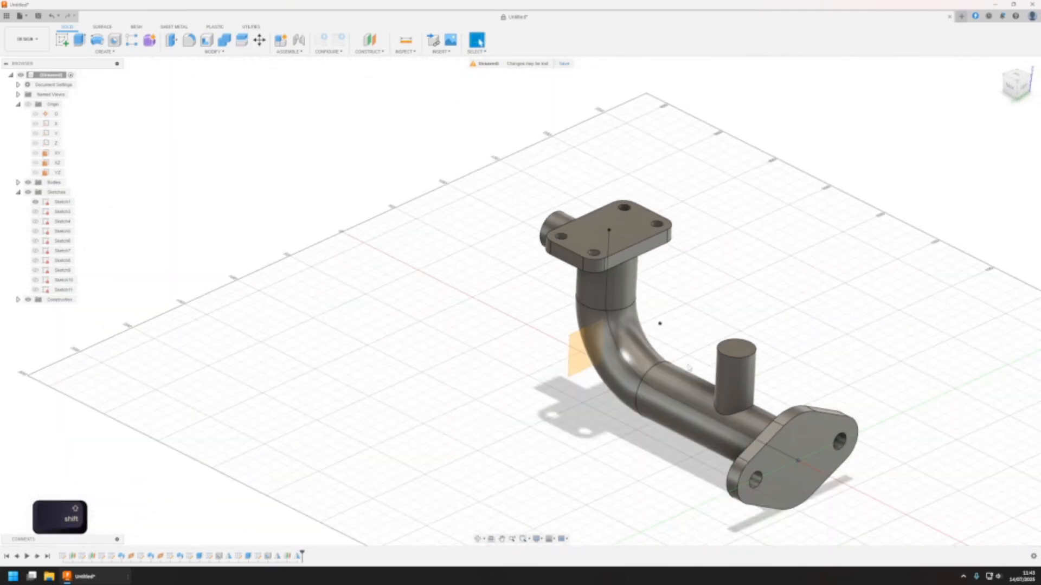
shift+middle_drag(689, 367, 783, 295)
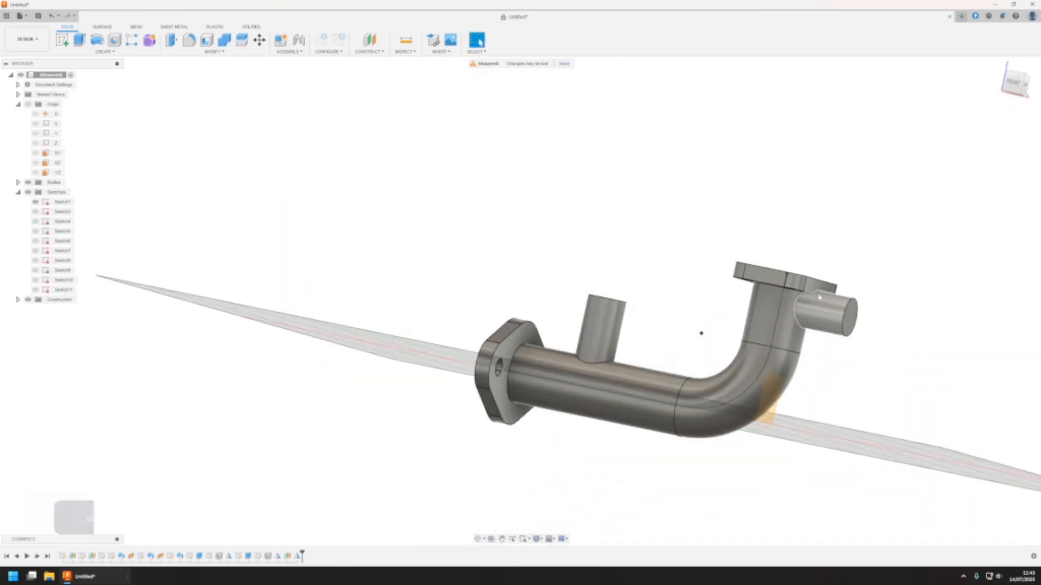
shift+middle_drag(646, 244, 705, 304)
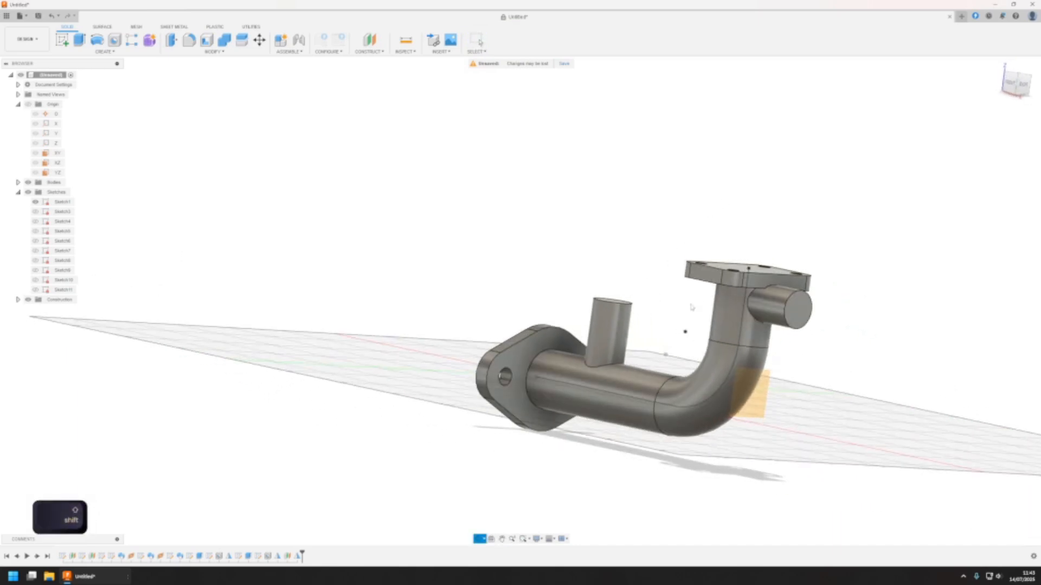
click(776, 314)
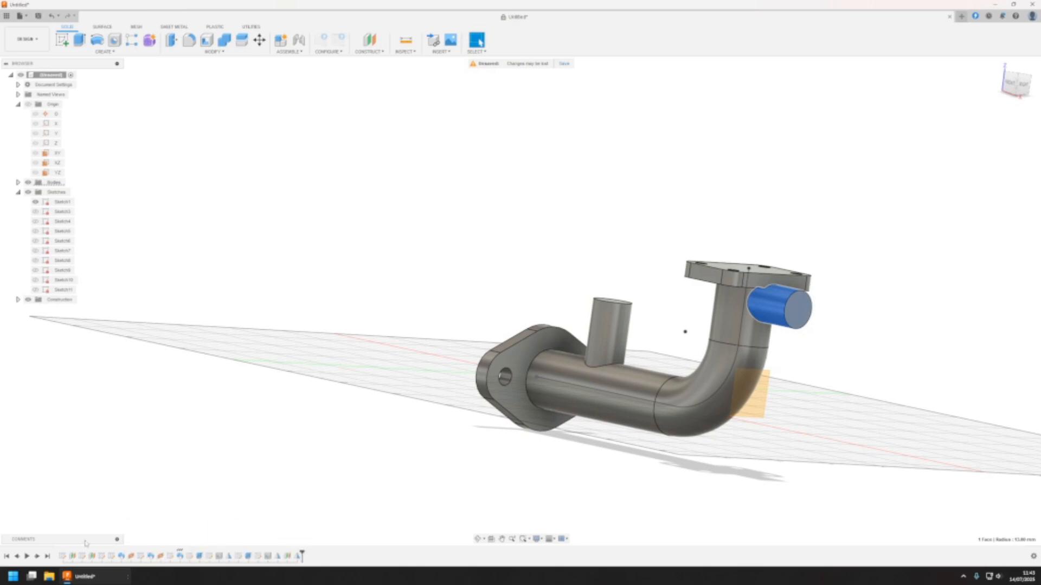
click(92, 557)
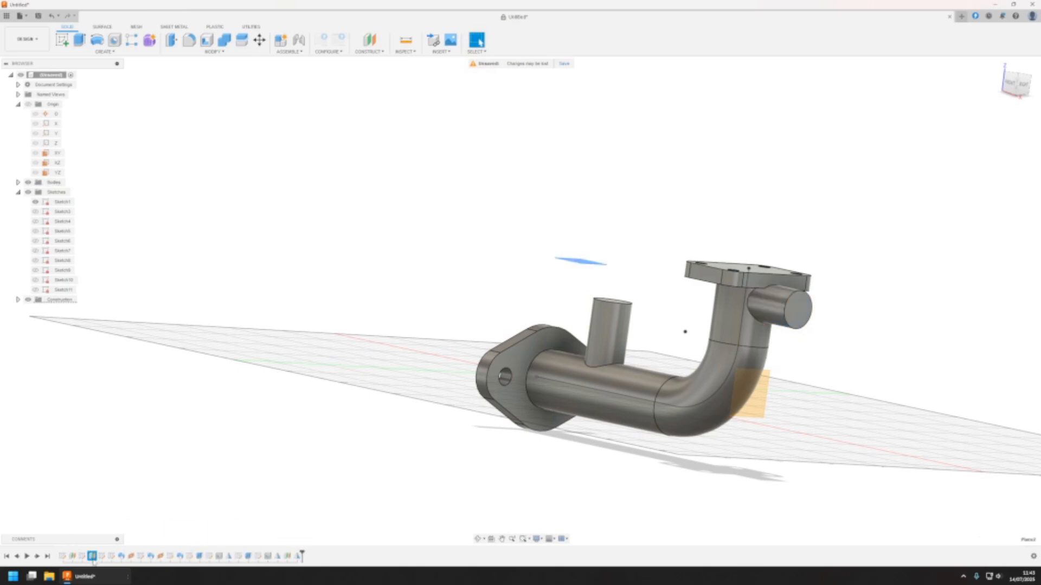
middle_drag(534, 365, 532, 379)
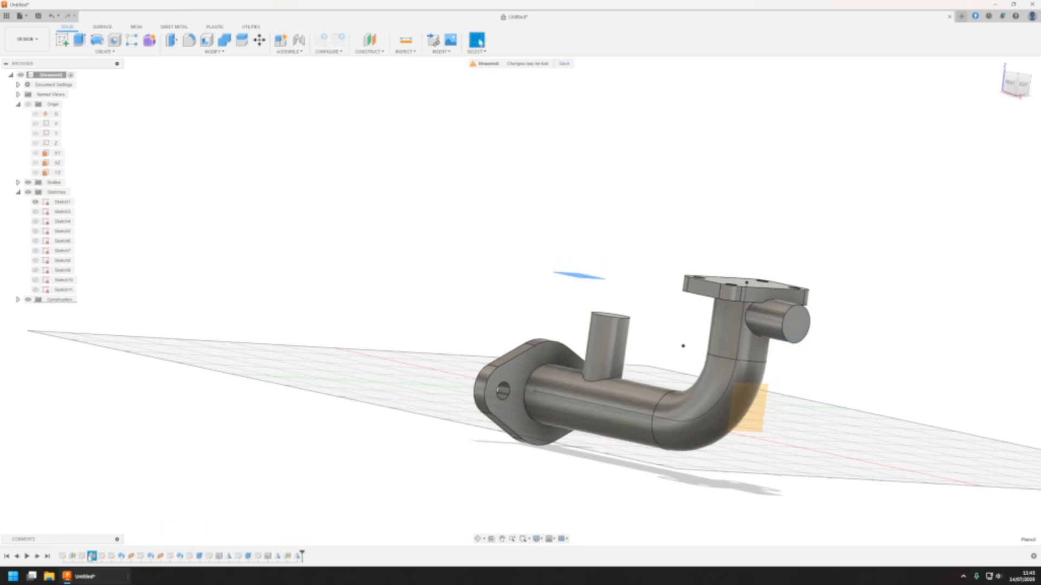
double_click(90, 558)
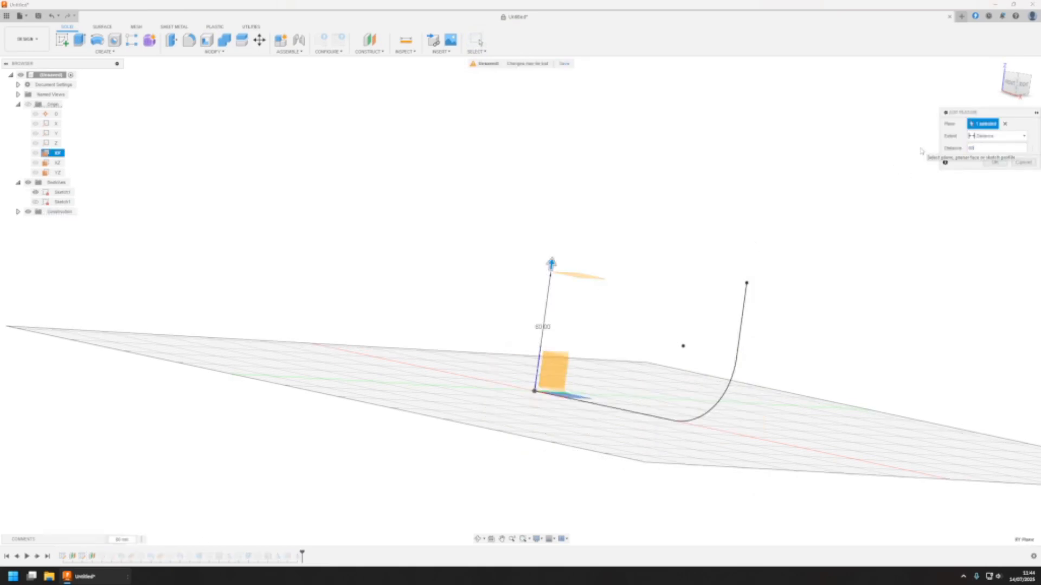
text(60)
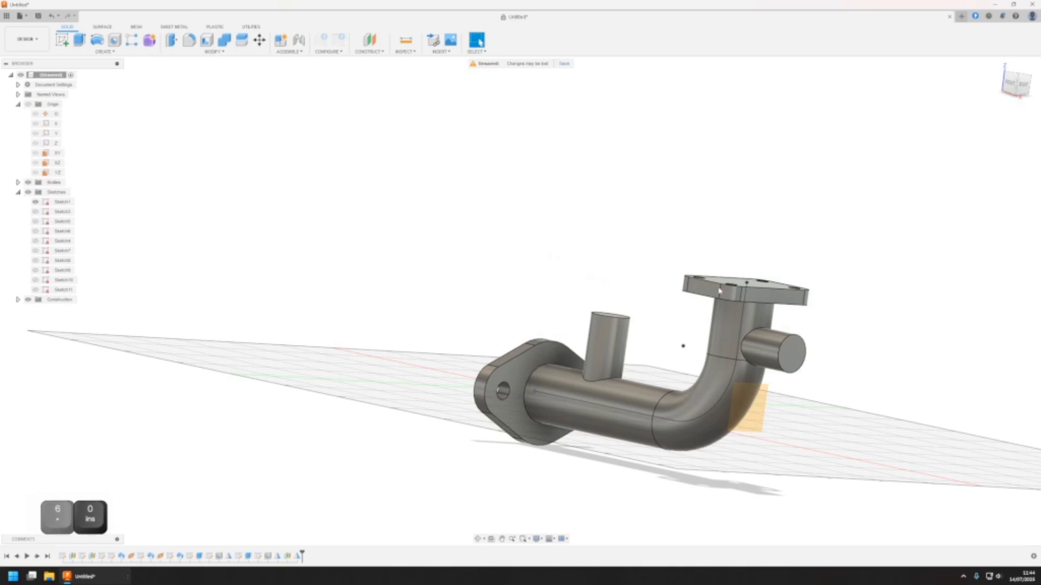
middle_drag(648, 382, 561, 346)
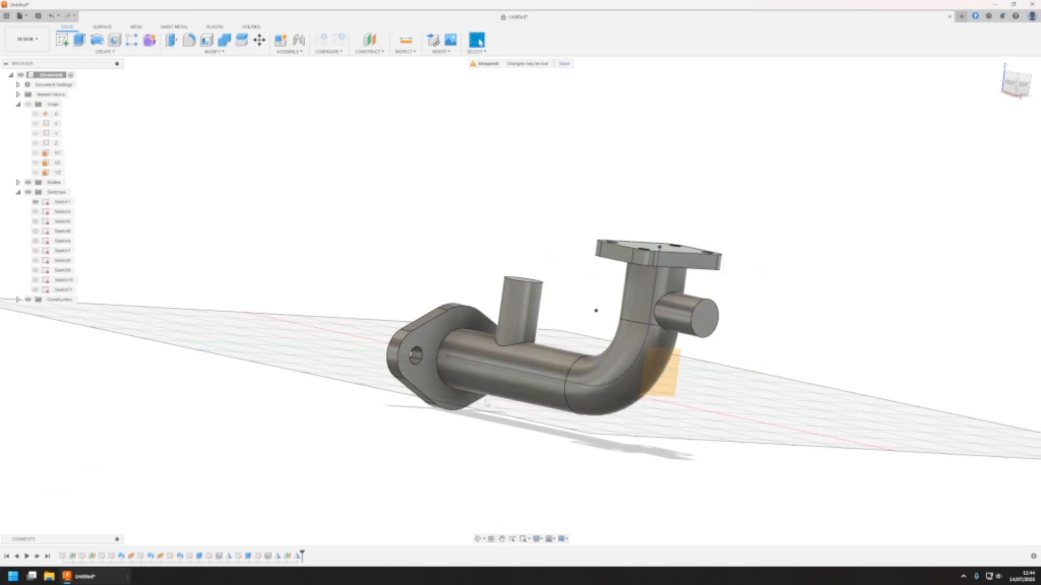
Fillet the two edges where the main pipe meets the oval and rectangular flanges with a 3 mm radius
shift+middle_drag(550, 389, 606, 323)
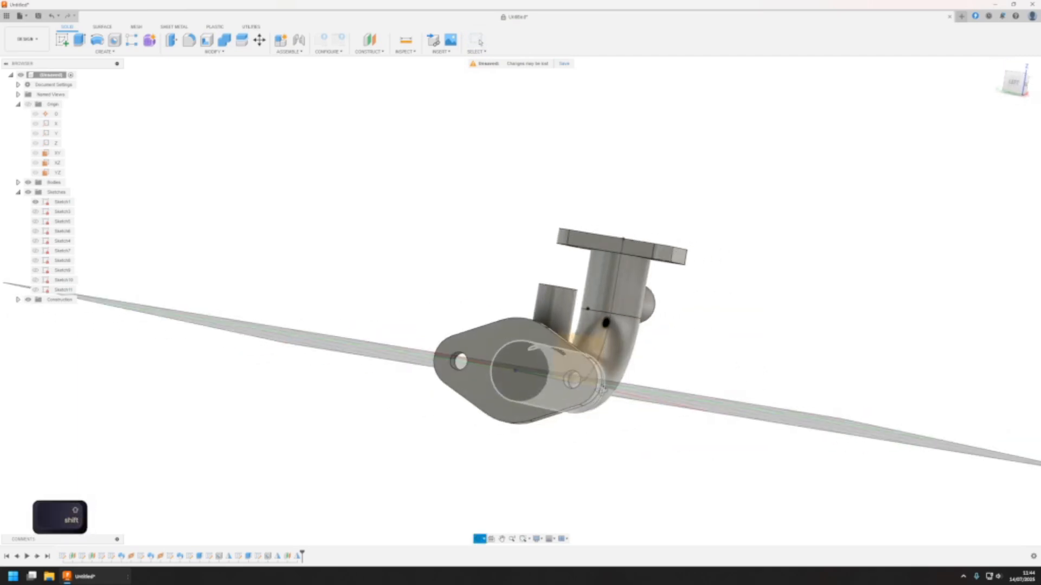
shift+middle_drag(602, 386, 815, 296)
shift+middle_drag(585, 284, 523, 271)
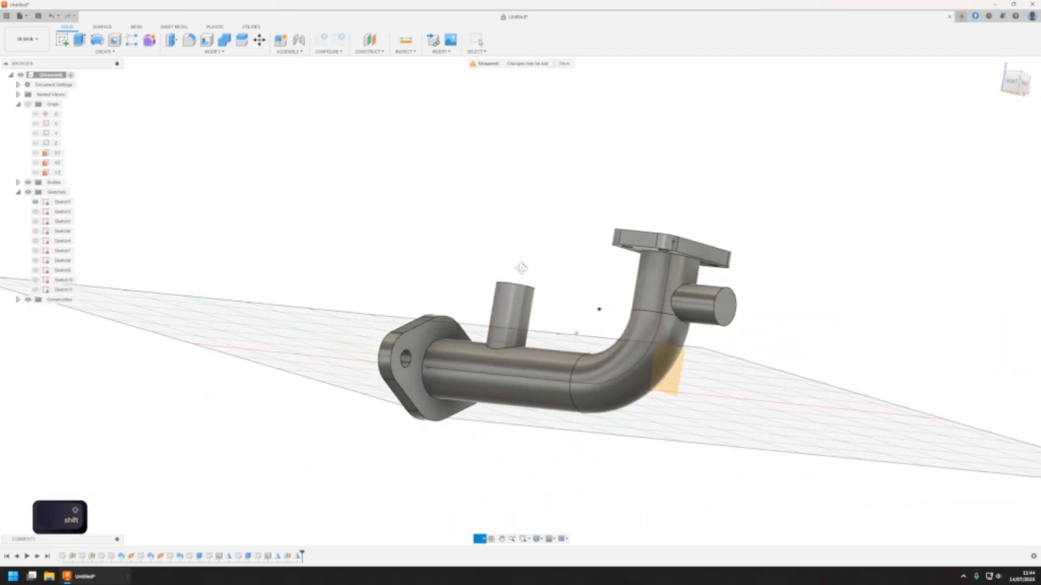
click(189, 41)
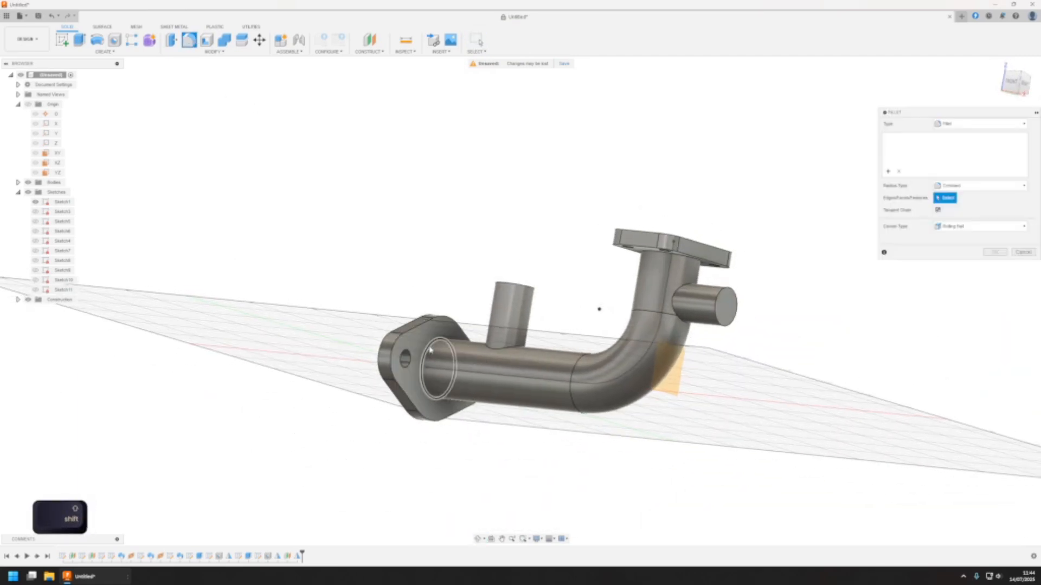
click(428, 349)
shift+middle_drag(683, 277, 683, 206)
shift+click(680, 204)
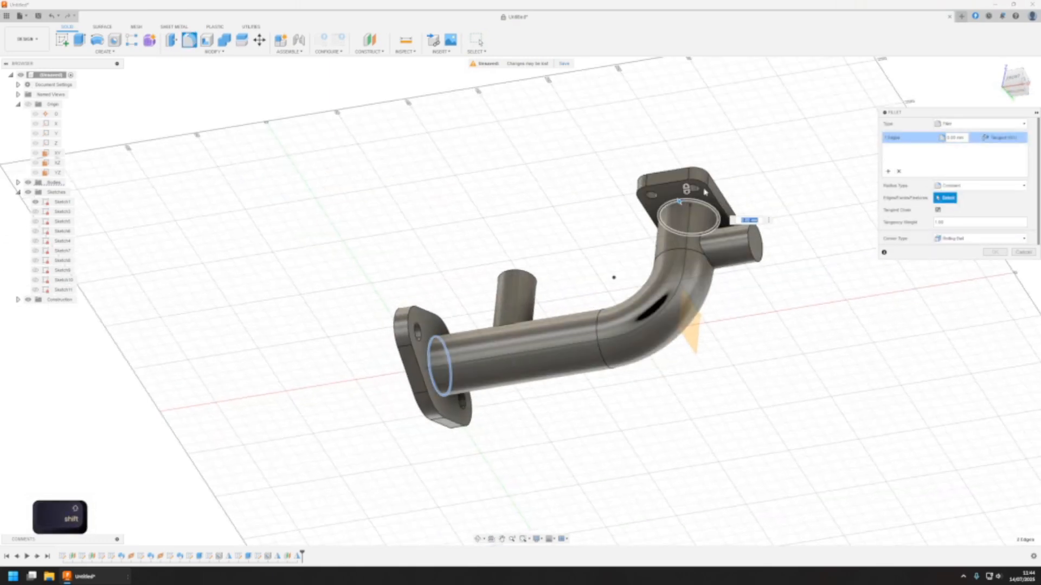
text(3)
click(994, 253)
Fillet the two edges where the upright and side branches join the main pipe with a 5 mm radius
shift+middle_drag(558, 291, 590, 319)
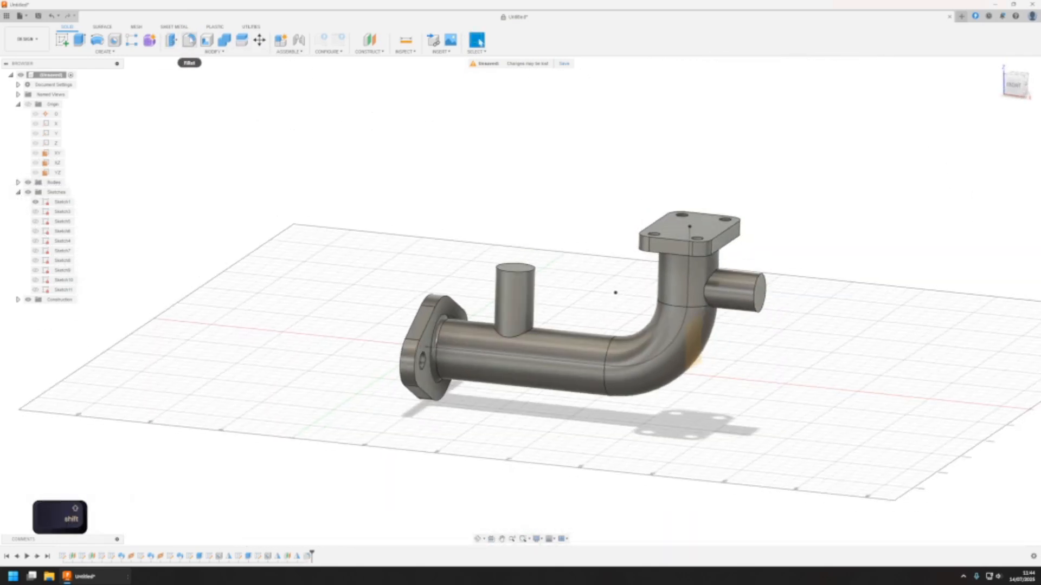
click(189, 41)
click(520, 332)
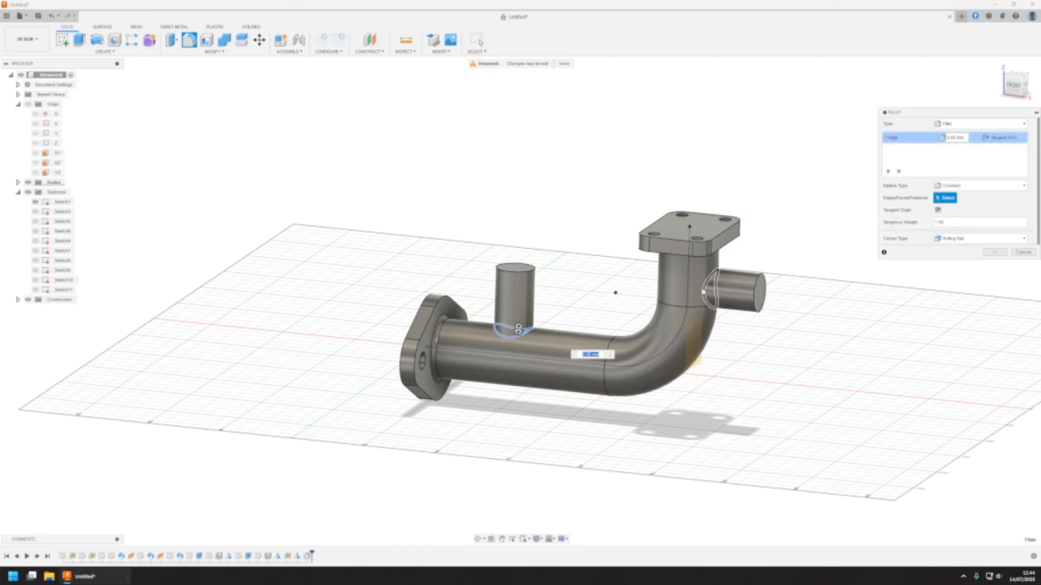
click(728, 270)
click(954, 138)
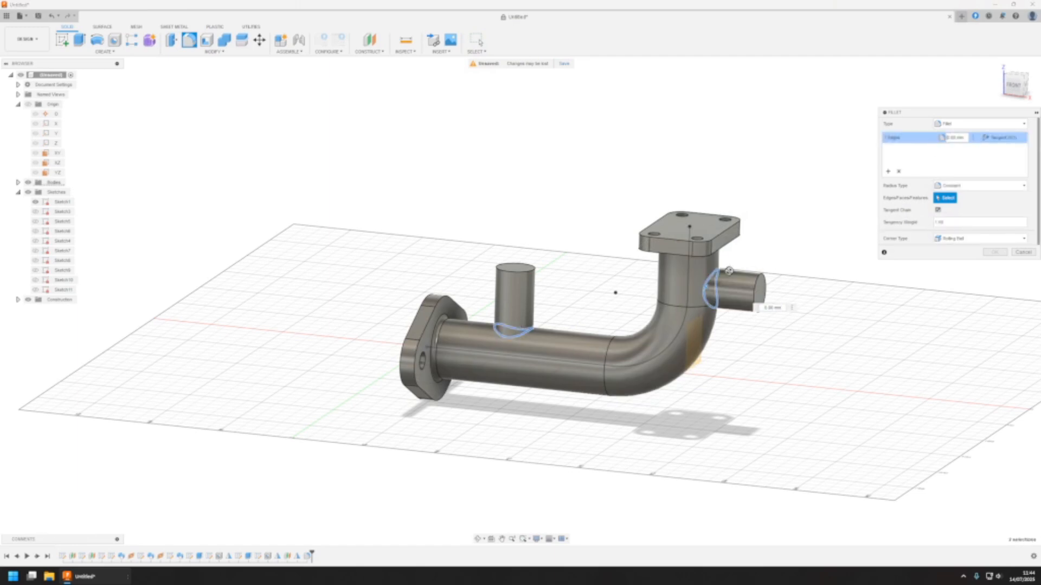
text(5)
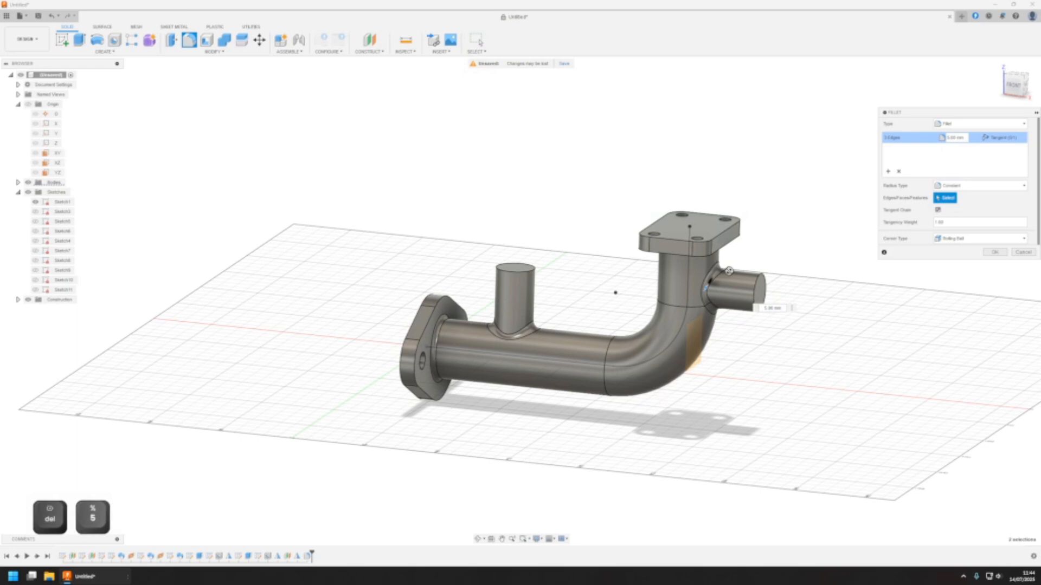
click(995, 252)
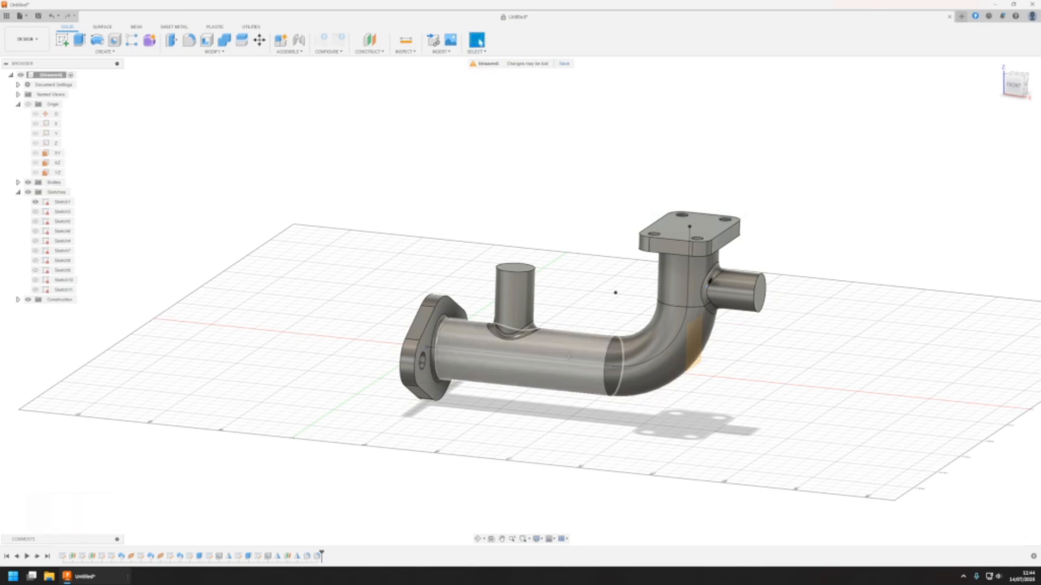
Start a sketch on the oval flange's outer face and draw a circle centred on the origin
shift+middle_drag(620, 229, 488, 327)
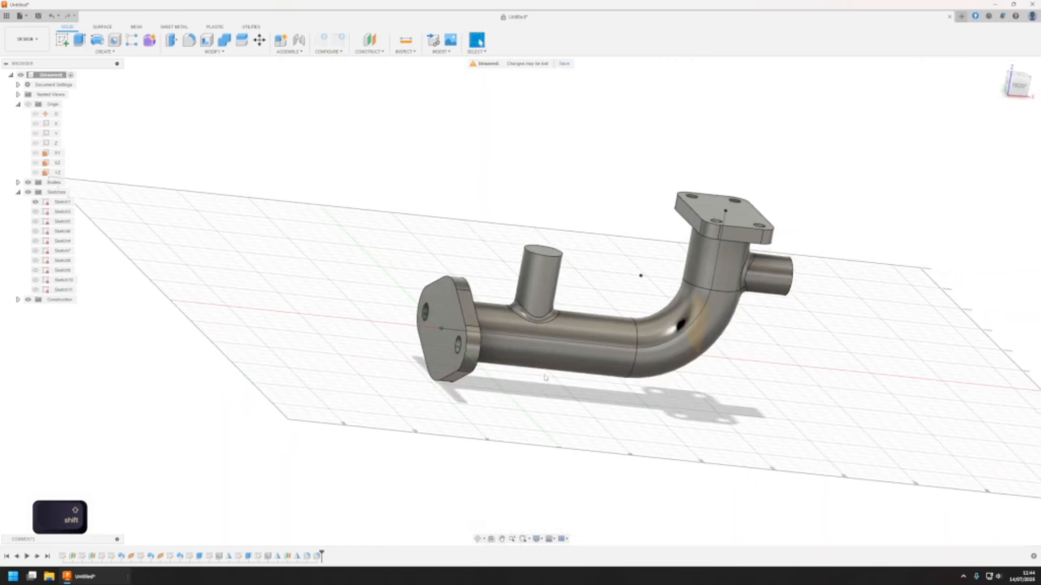
click(486, 327)
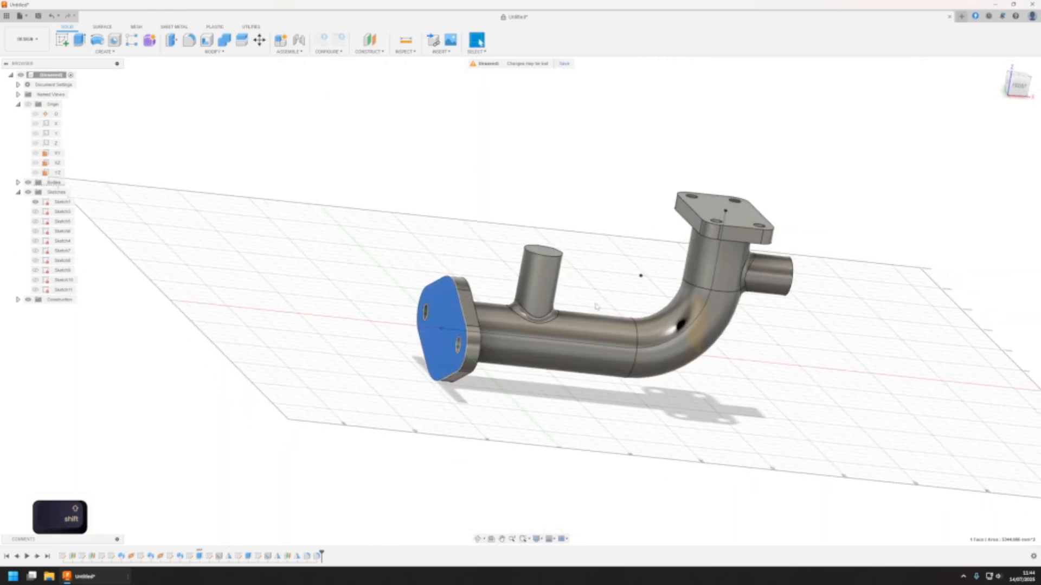
click(479, 193)
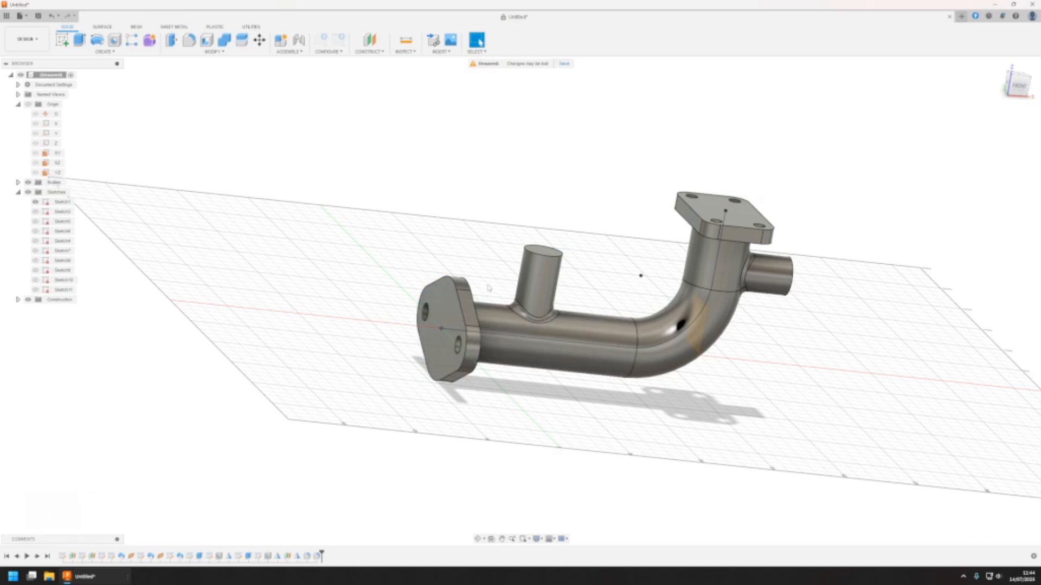
click(443, 325)
click(62, 40)
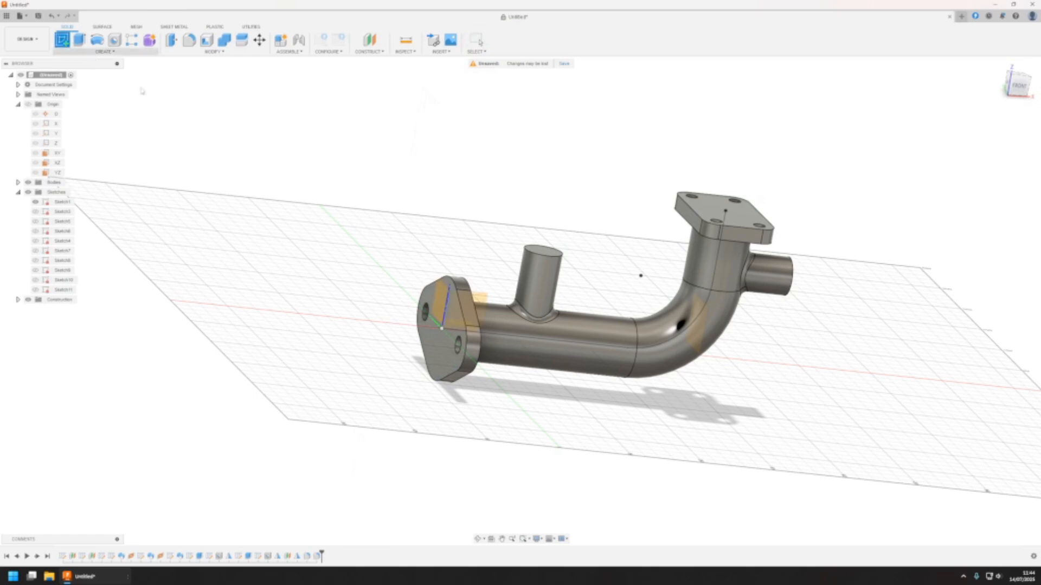
click(439, 360)
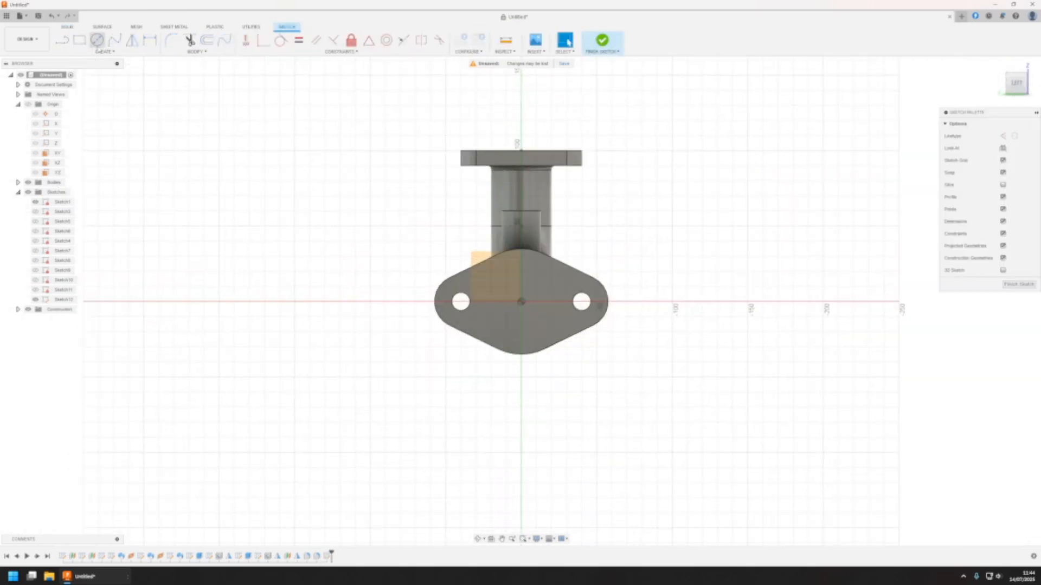
click(97, 39)
click(521, 301)
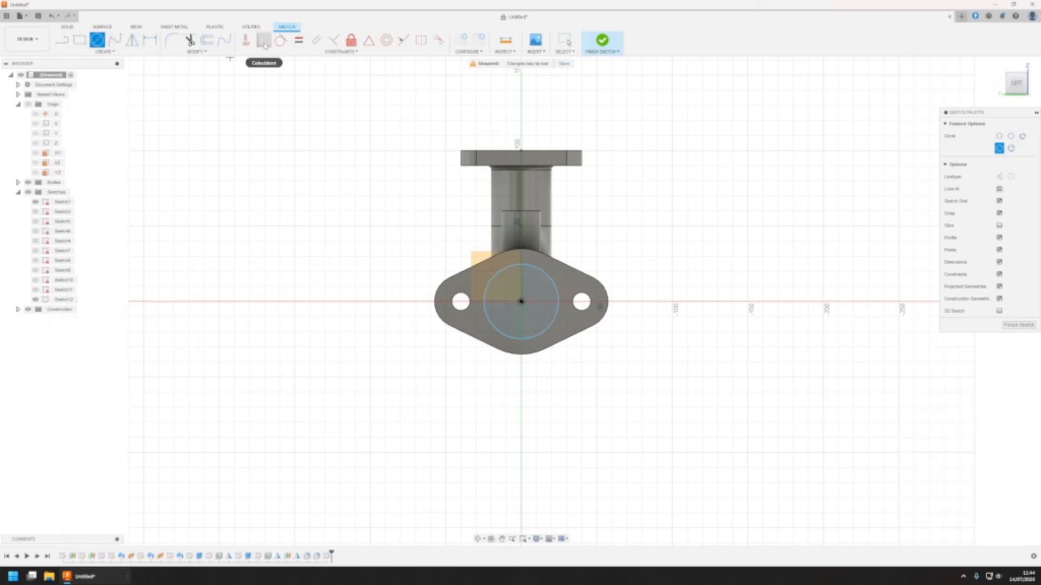
Dimension the circle on the oval flange to a 34 mm diameter and finish the sketch
key(d)
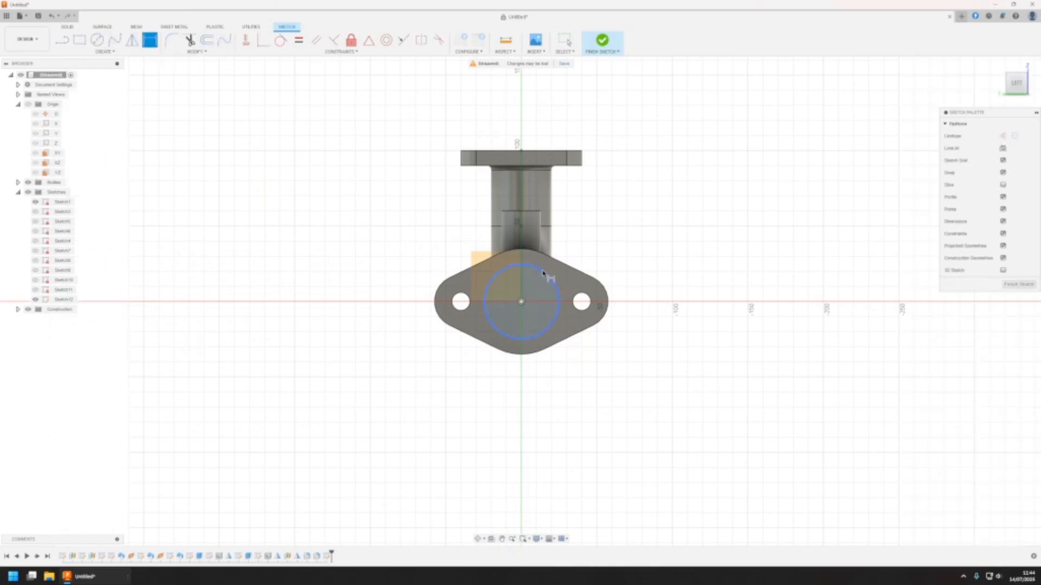
click(543, 273)
click(629, 246)
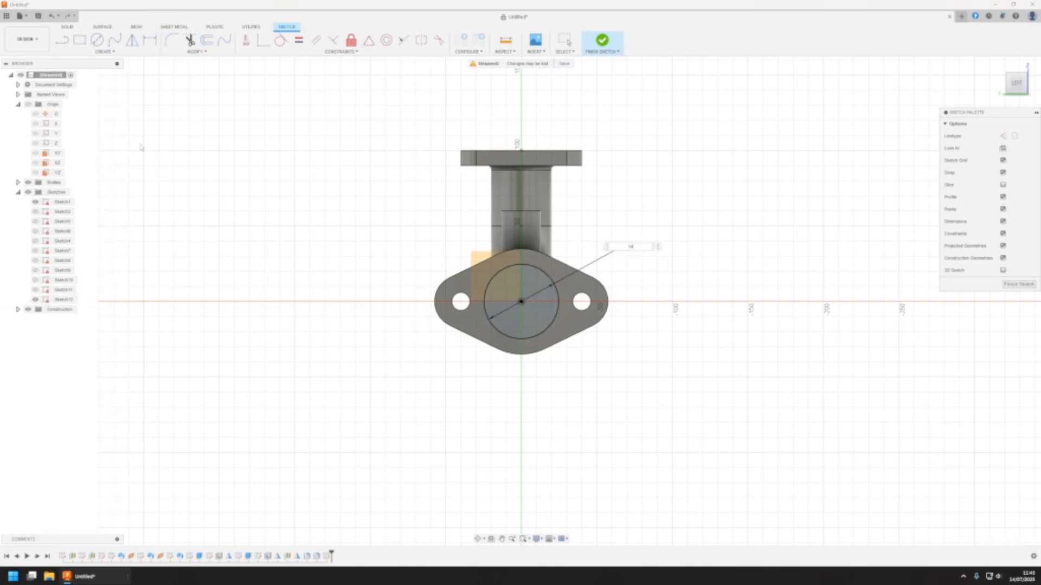
text(34)
key(Return)
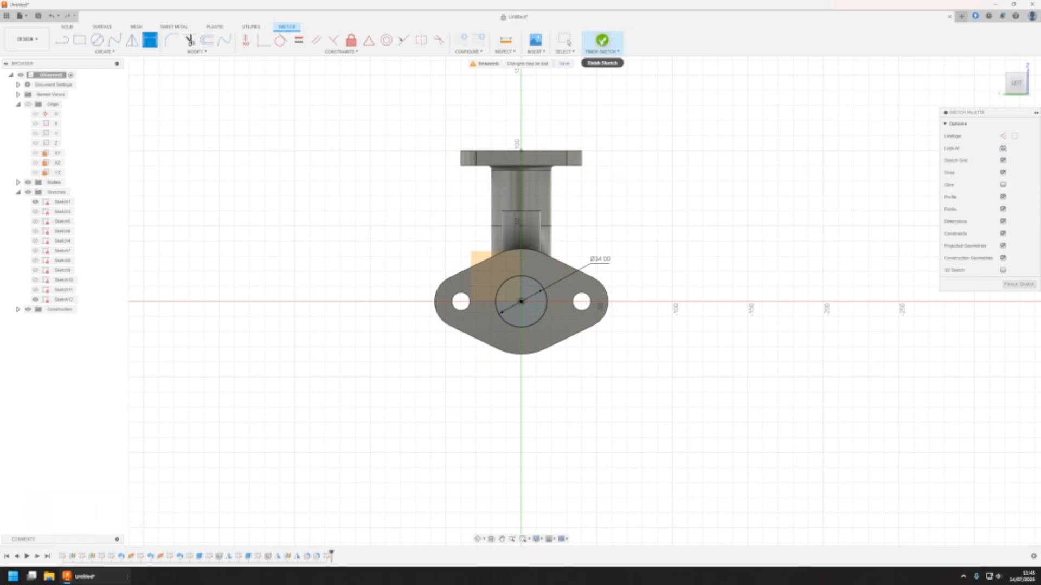
click(602, 40)
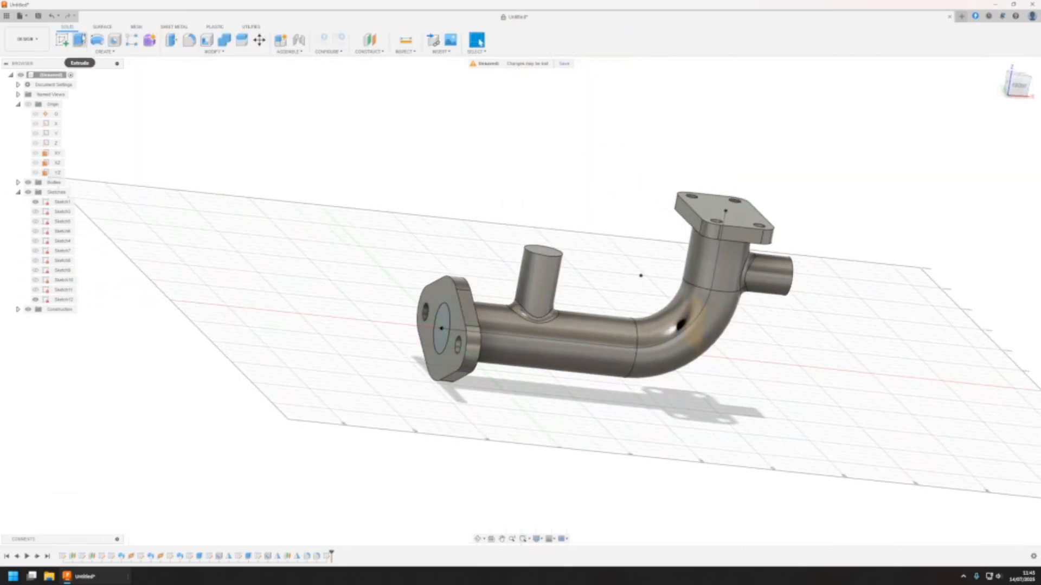
Sweep the 34 mm circle along the main pipe's centreline as a cut through both flanges
click(82, 52)
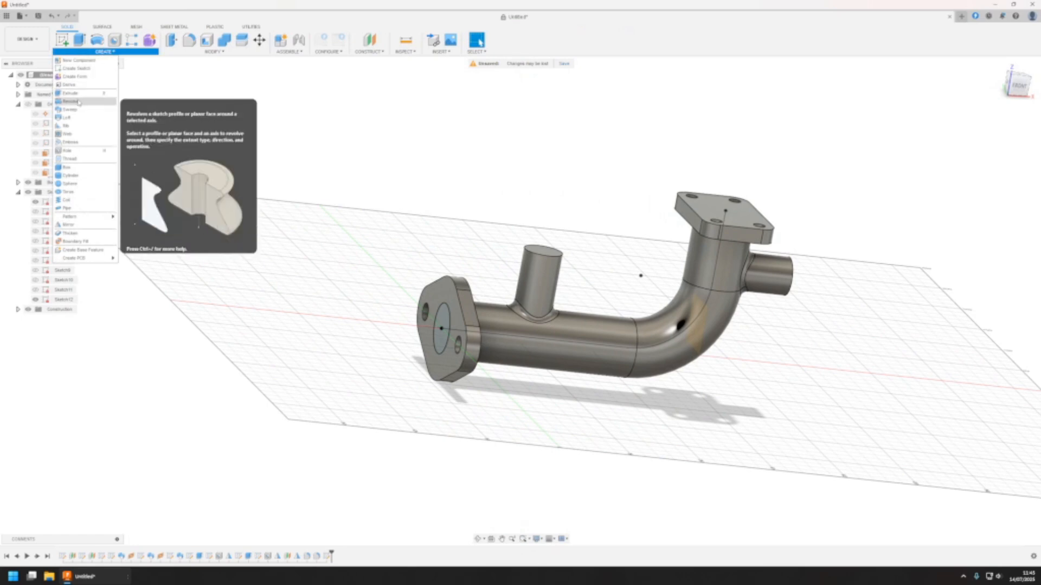
click(71, 110)
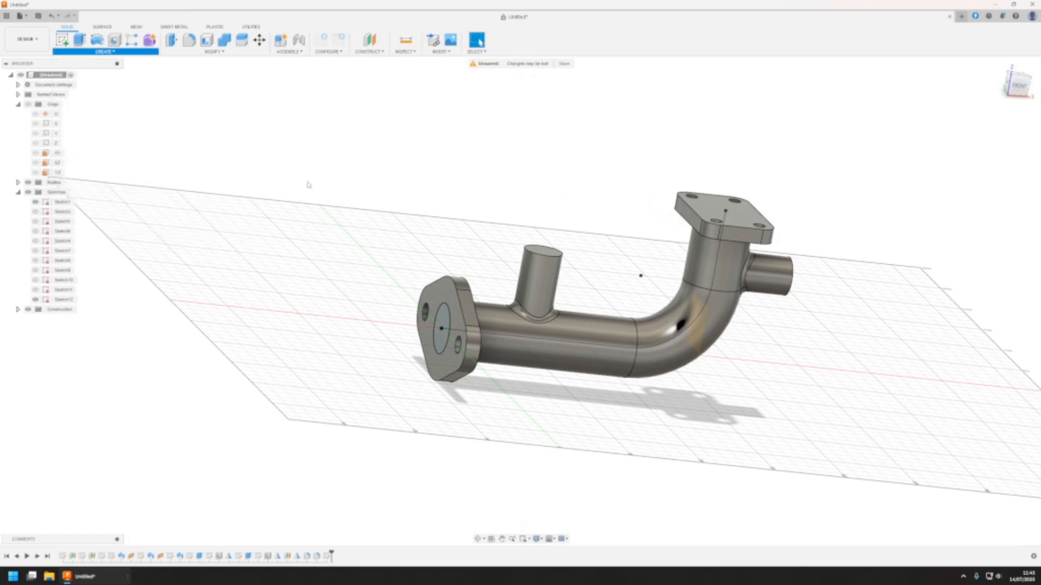
click(451, 320)
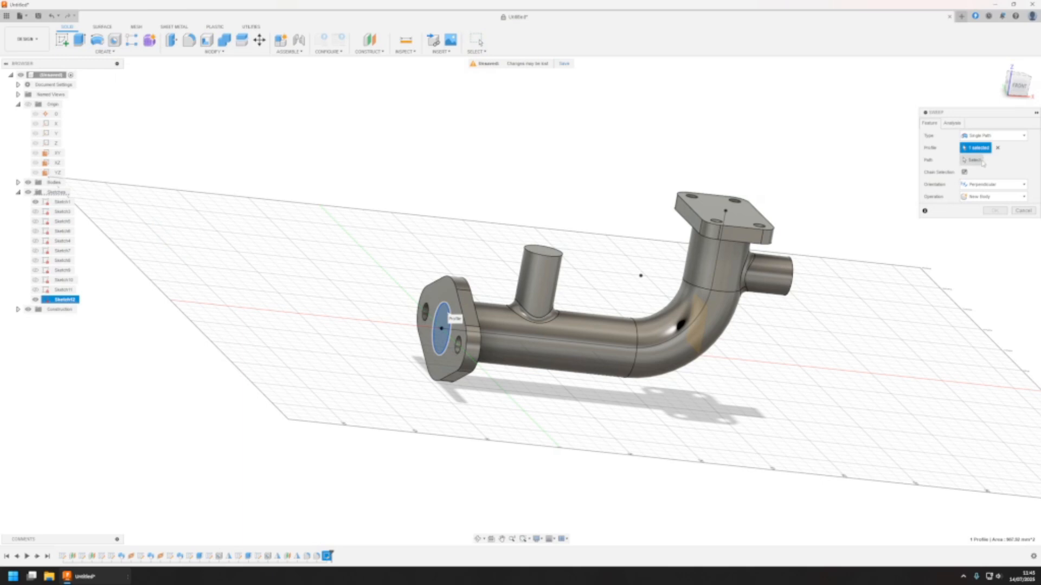
click(719, 257)
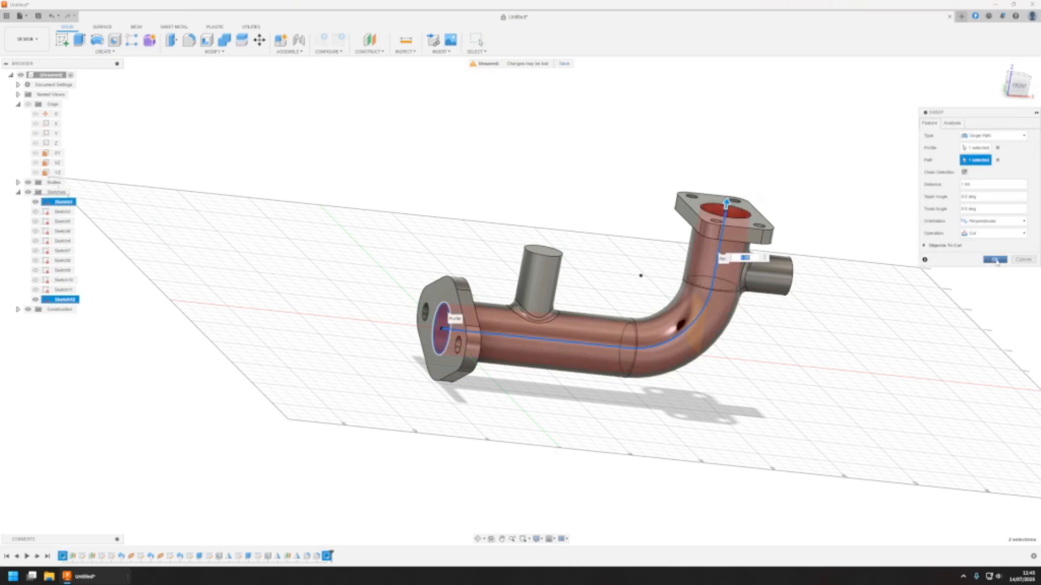
click(995, 260)
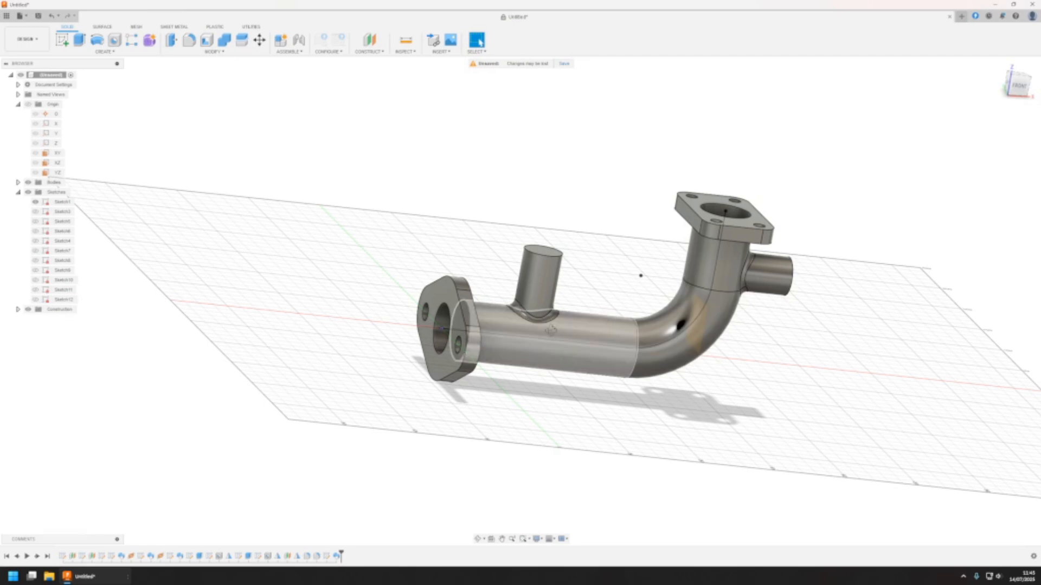
Start a sketch on the upright branch's end face and draw a circle concentric with it
shift+middle_drag(567, 341, 720, 287)
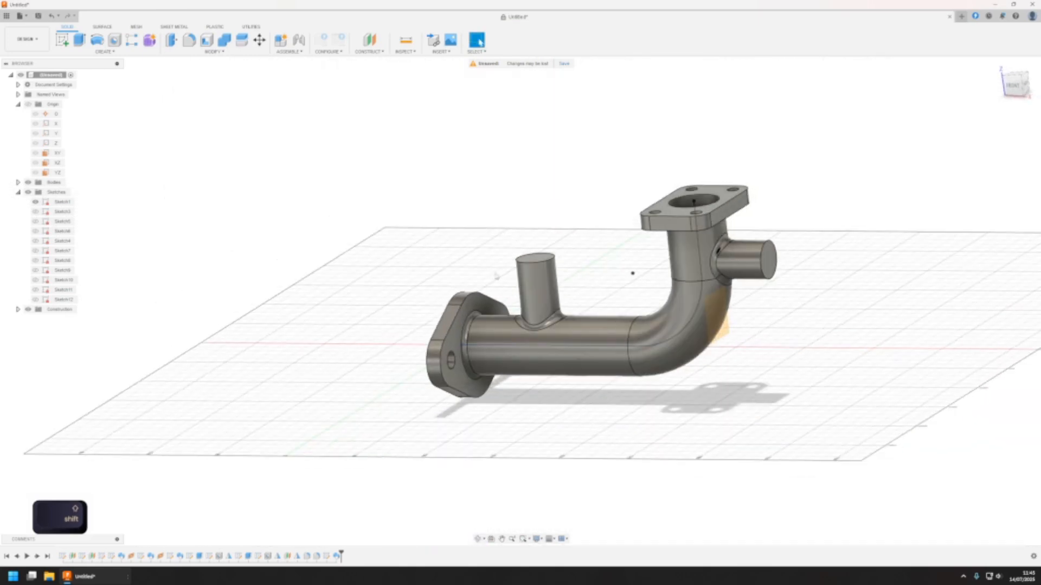
shift+middle_drag(575, 227, 569, 282)
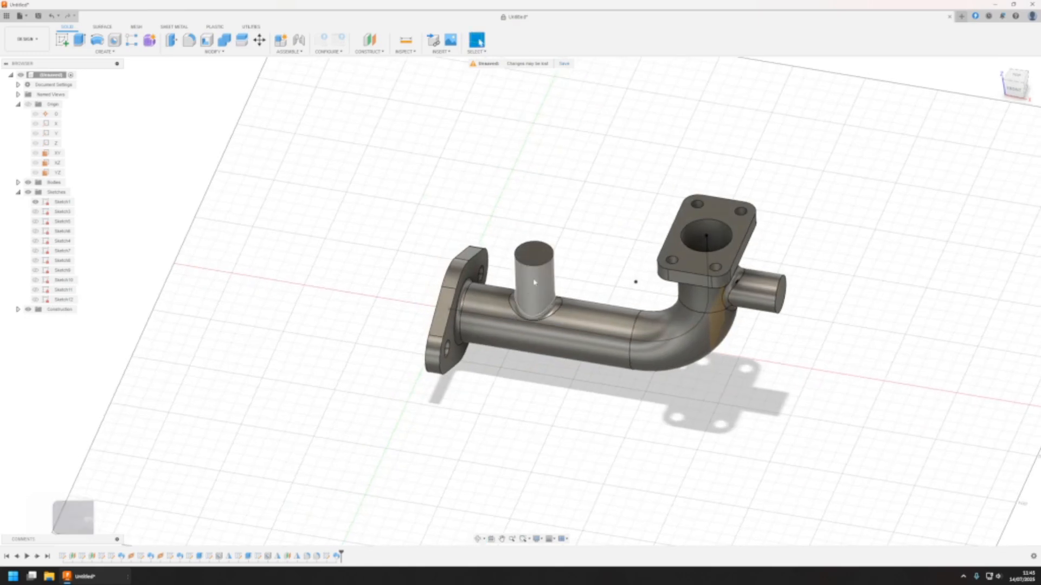
click(534, 253)
scroll(565, 263, down, 1)
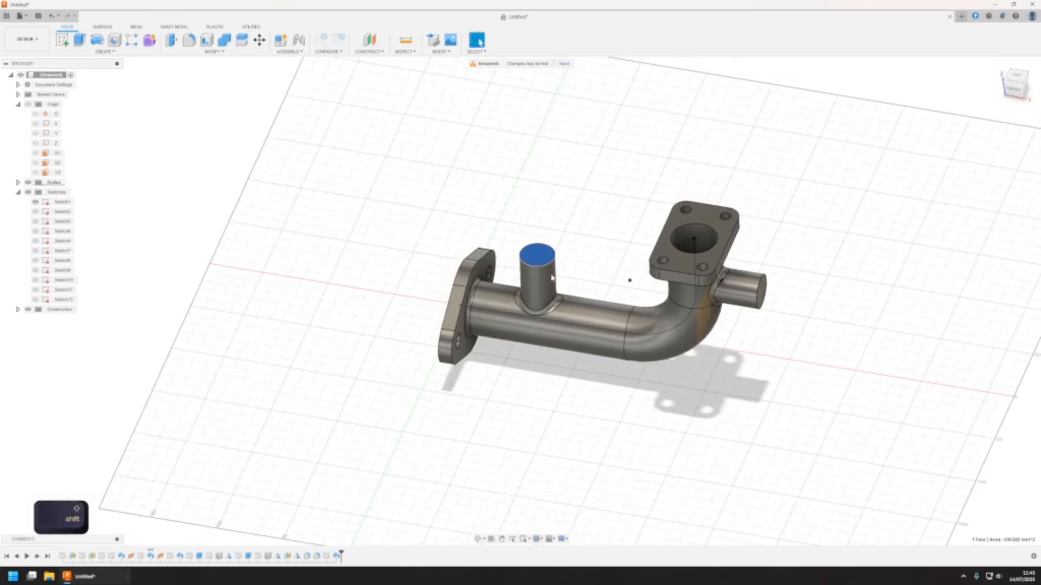
click(120, 100)
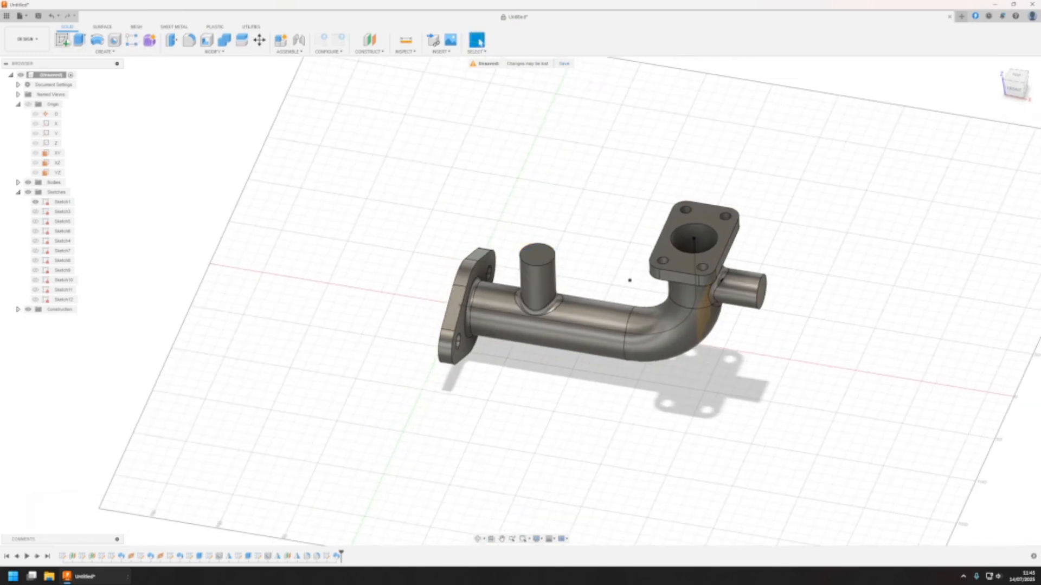
click(64, 42)
click(538, 265)
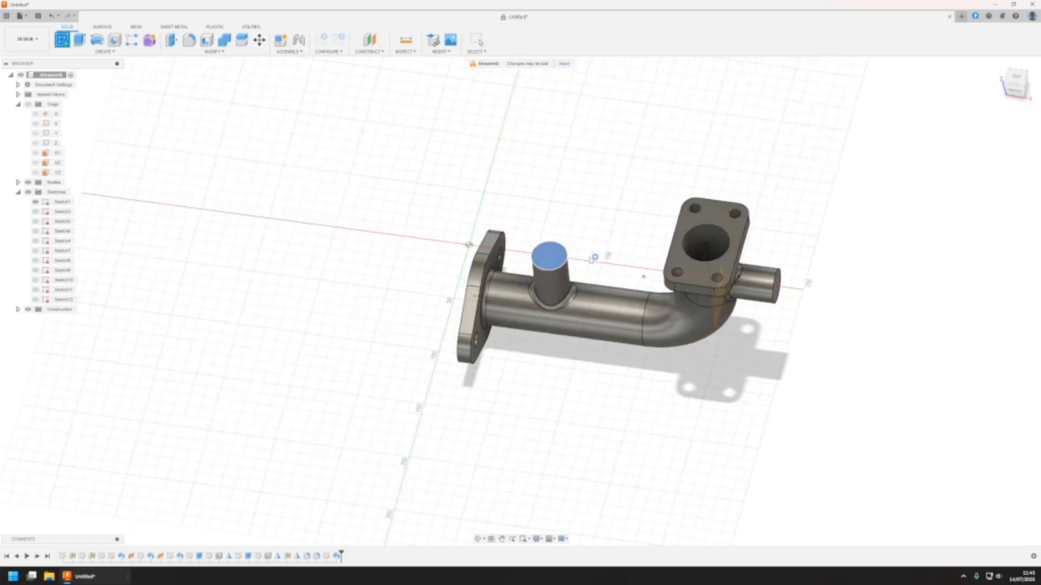
scroll(622, 305, up, 4)
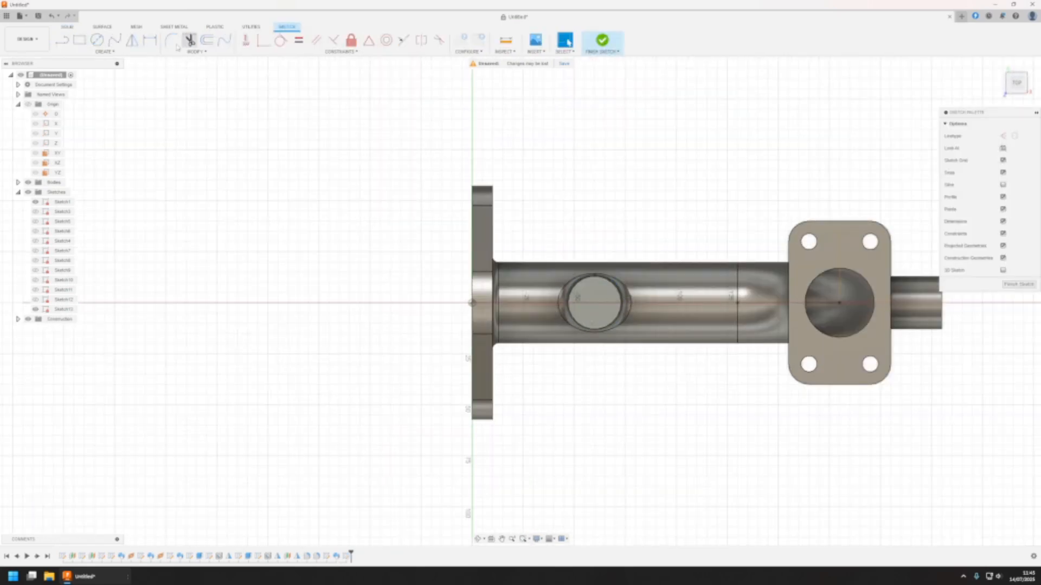
key(c)
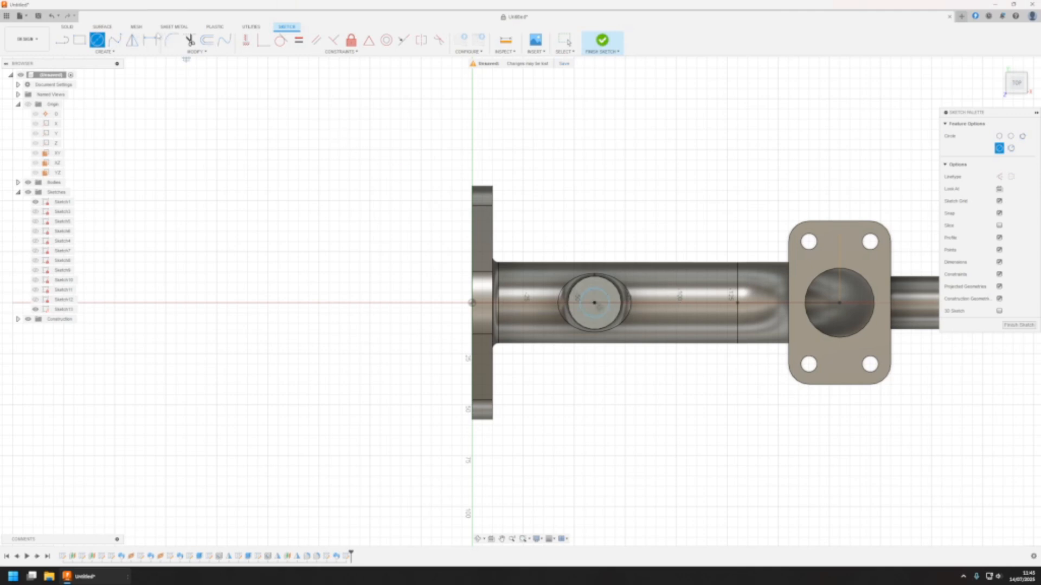
Dimension the gap between the new circle and the upright branch's outer edge to 1.5 mm
key(d)
click(605, 282)
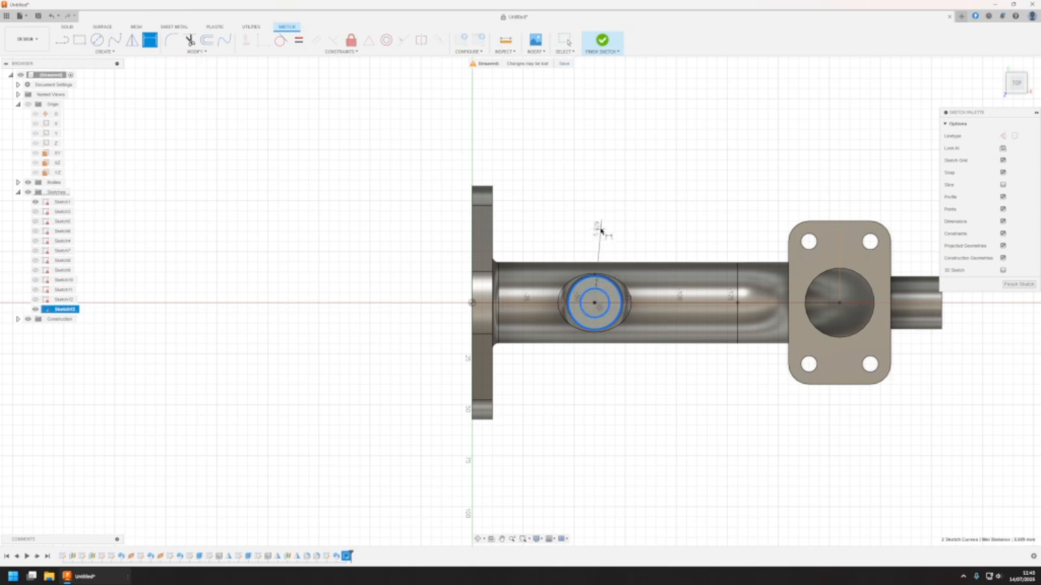
click(618, 241)
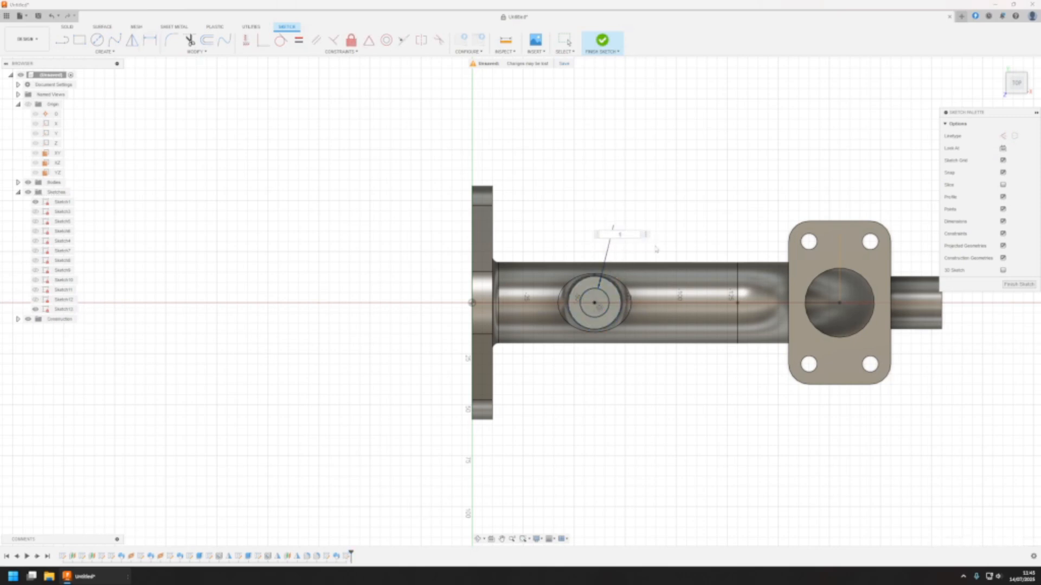
text(1.5)
key(Return)
scroll(614, 288, down, 2)
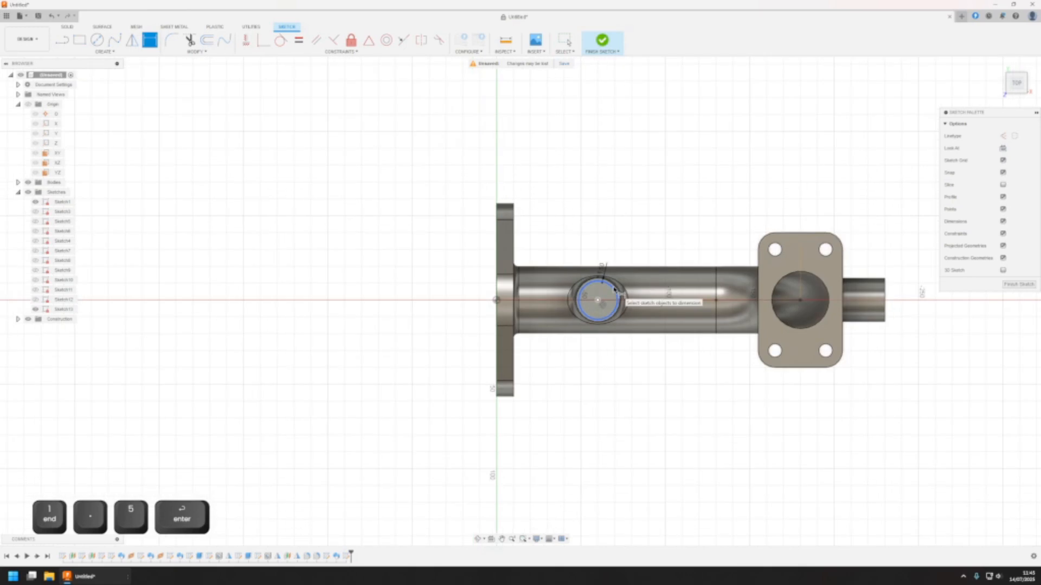
scroll(614, 289, up, 5)
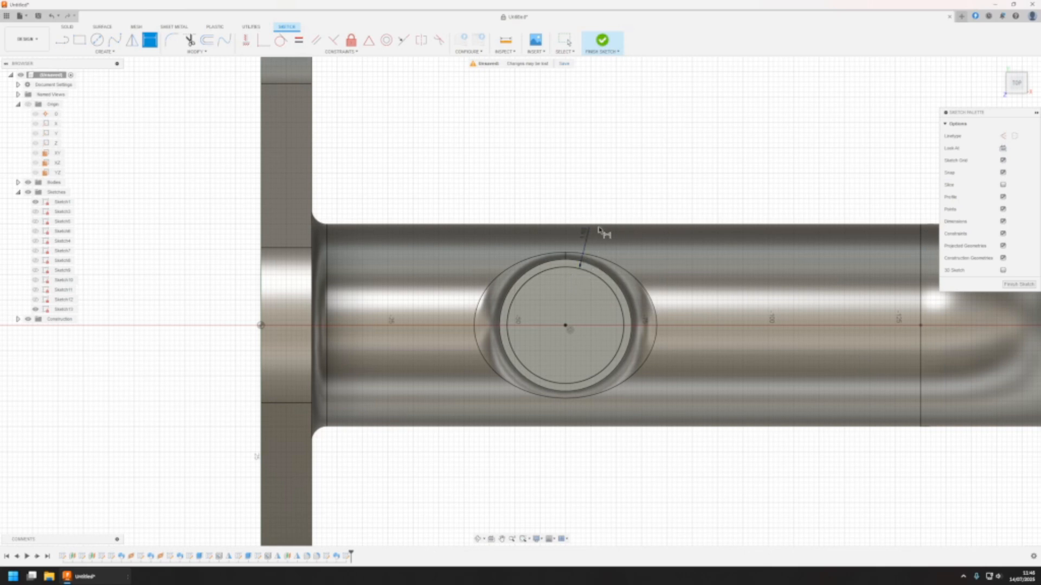
Finish the sketch and sweep the ring between the two circles along the upright branch's centreline as a cut
scroll(578, 283, down, 4)
scroll(578, 285, up, 4)
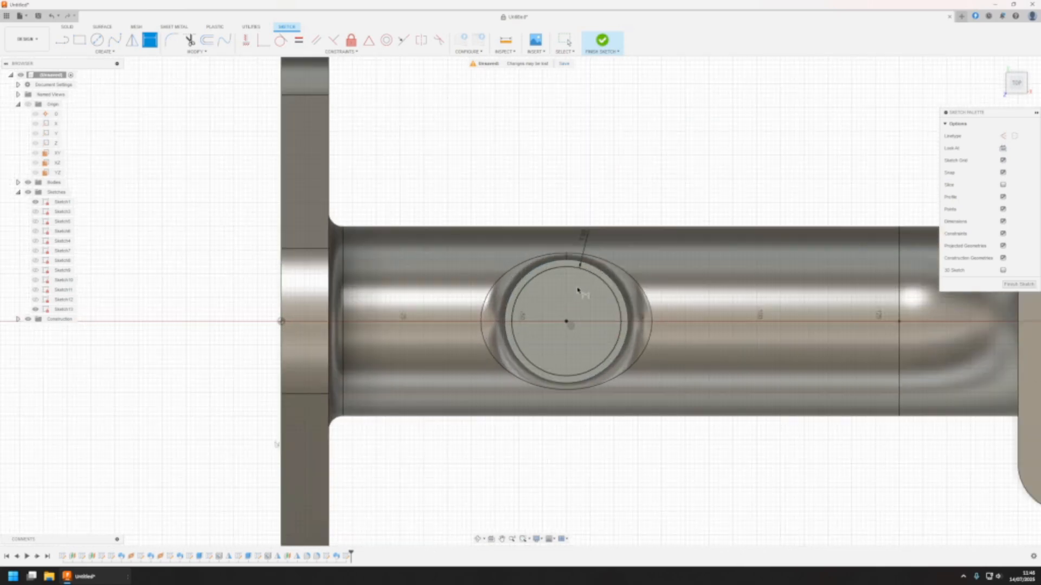
scroll(582, 265, down, 4)
click(601, 42)
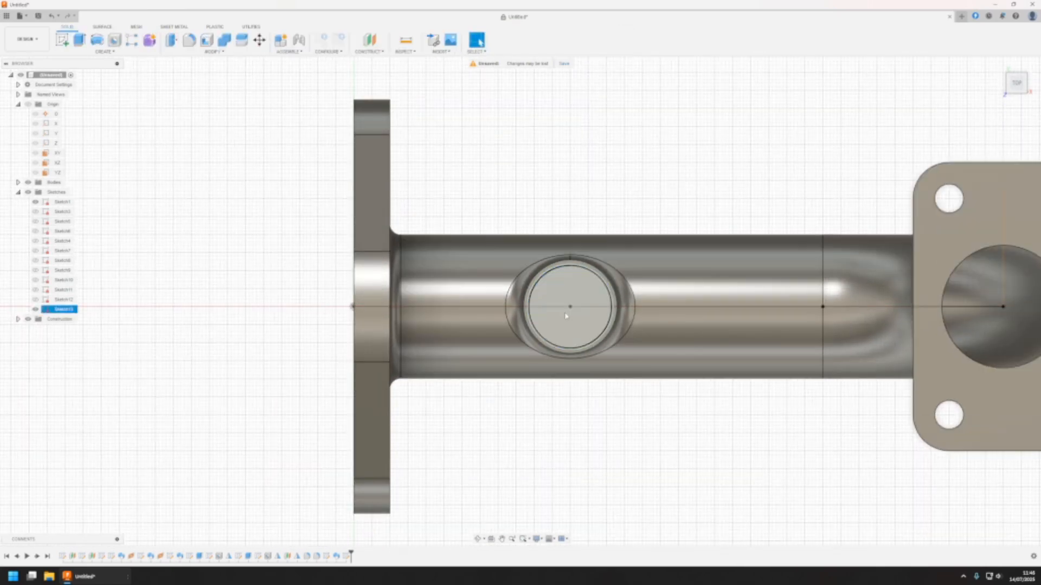
scroll(513, 302, down, 3)
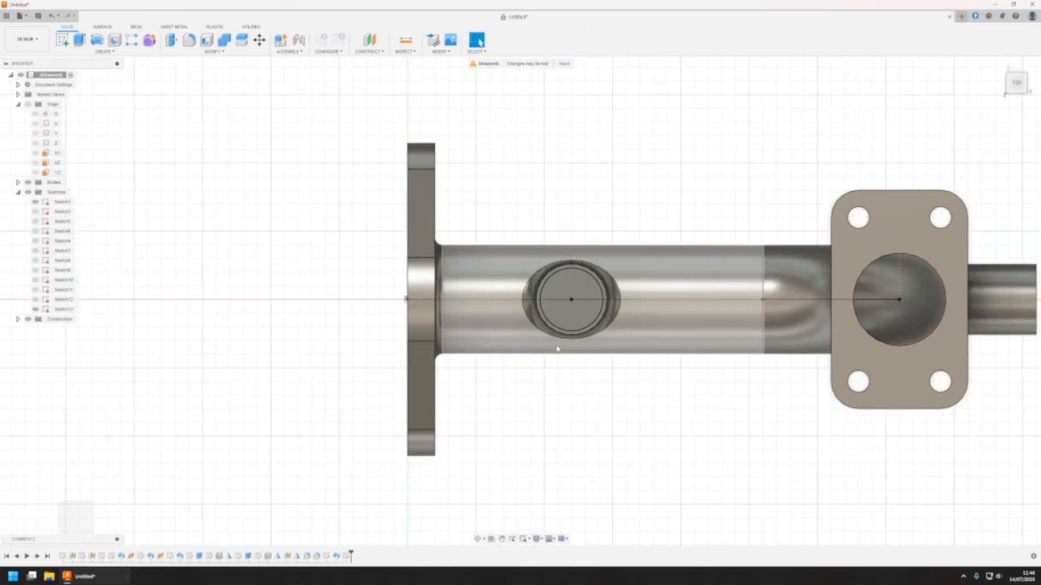
shift+middle_drag(513, 302, 153, 61)
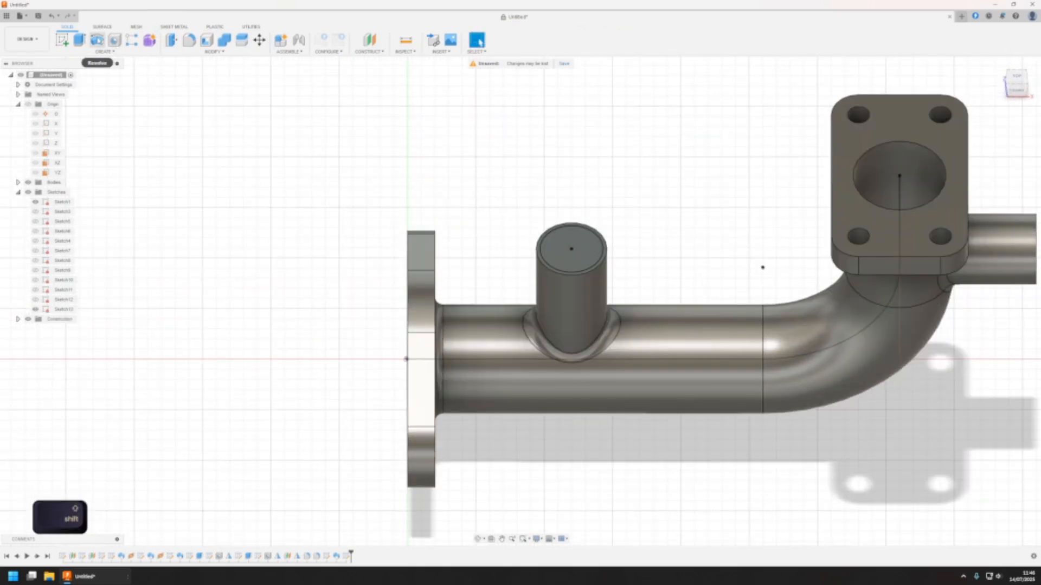
click(105, 51)
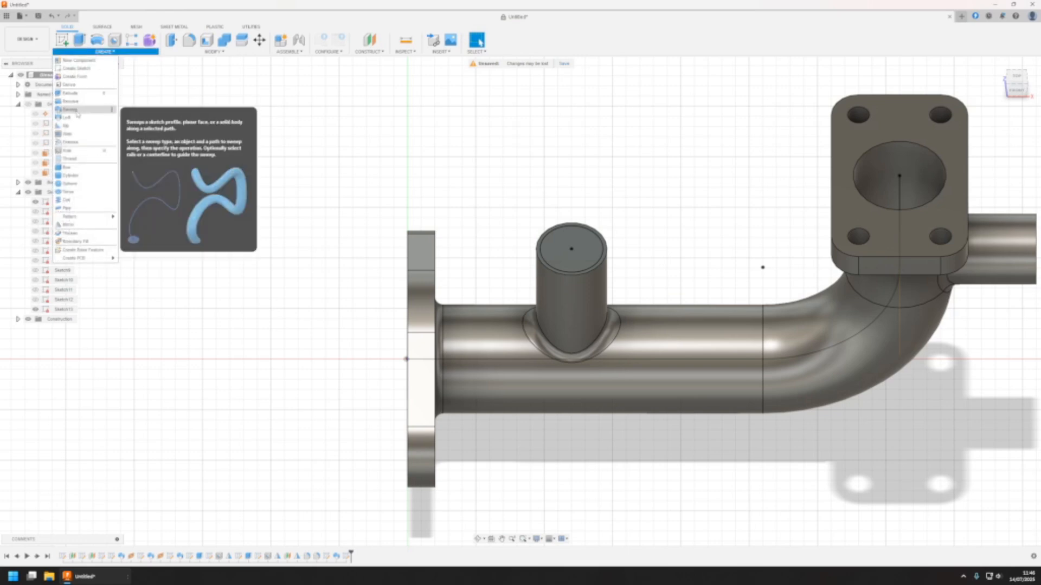
click(70, 109)
click(591, 236)
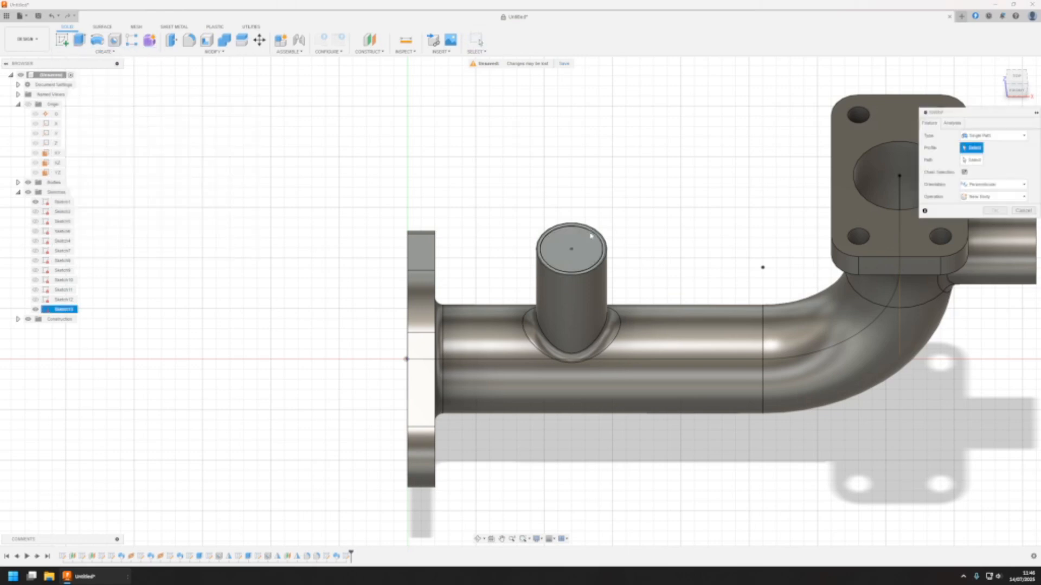
click(581, 231)
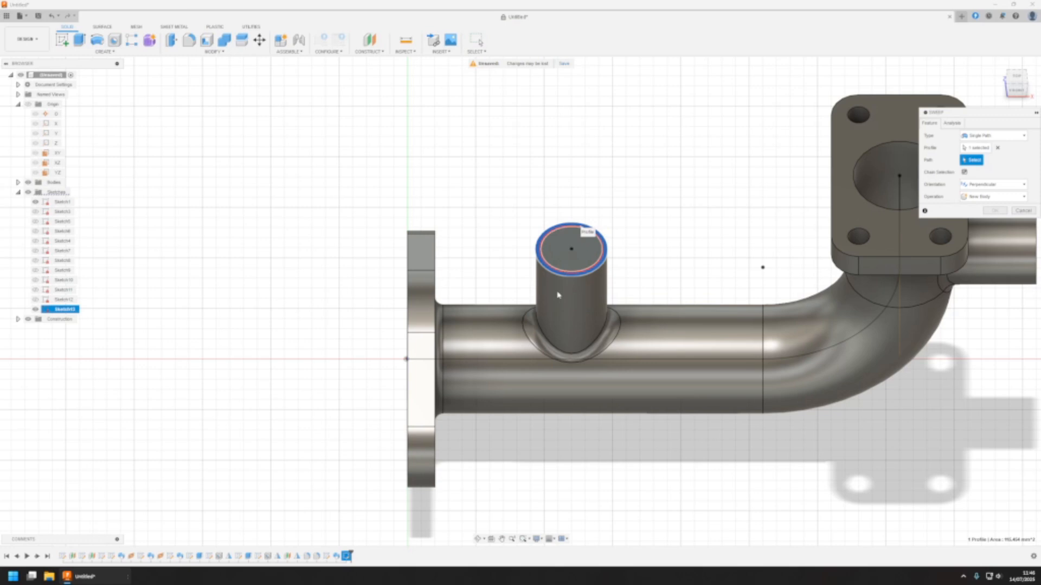
click(572, 258)
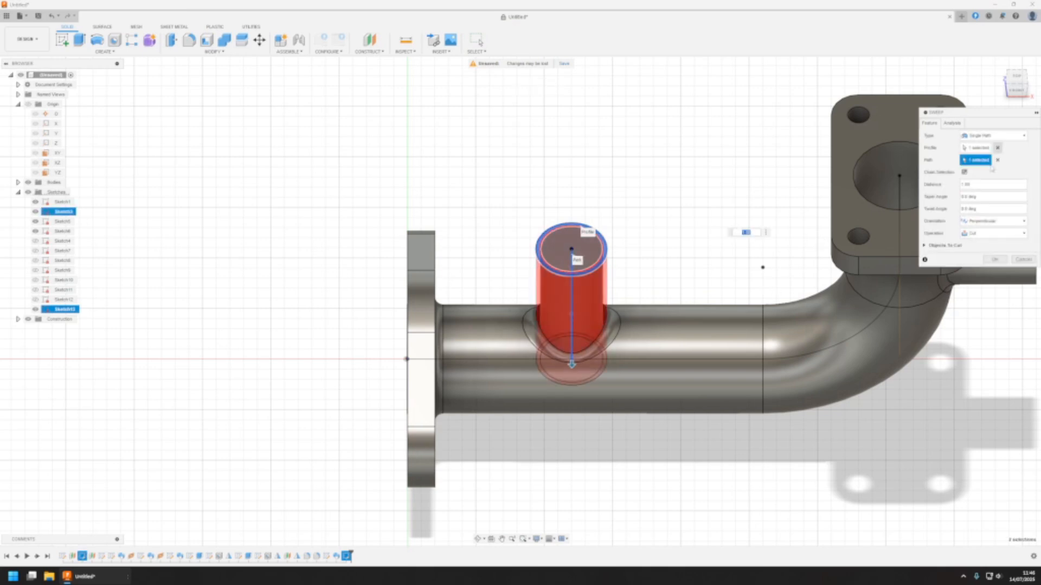
click(993, 260)
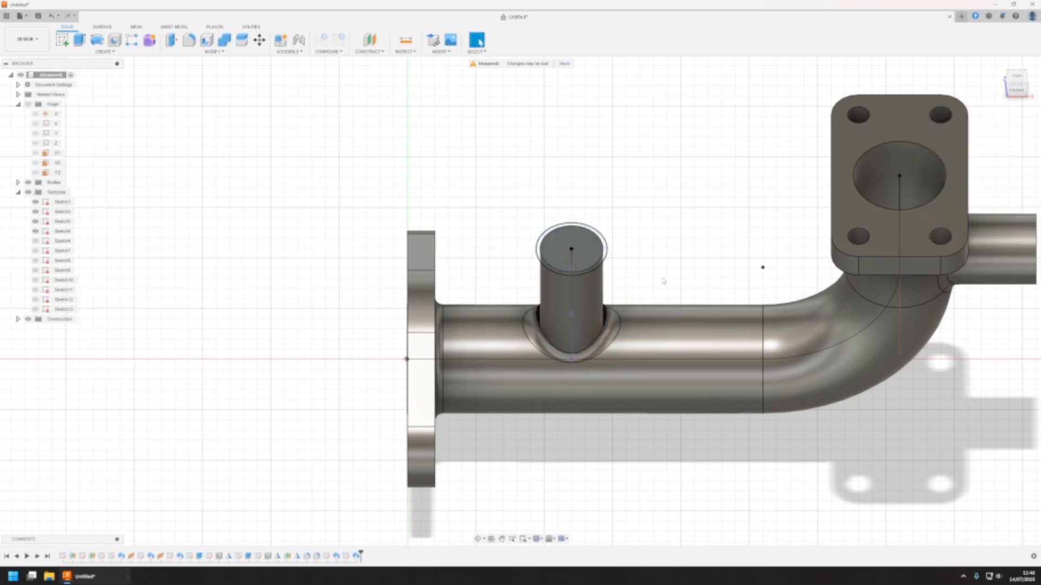
Edit the upright branch's sweep cut to use the inner circle as its profile instead of the ring
shift+middle_drag(663, 281, 568, 328)
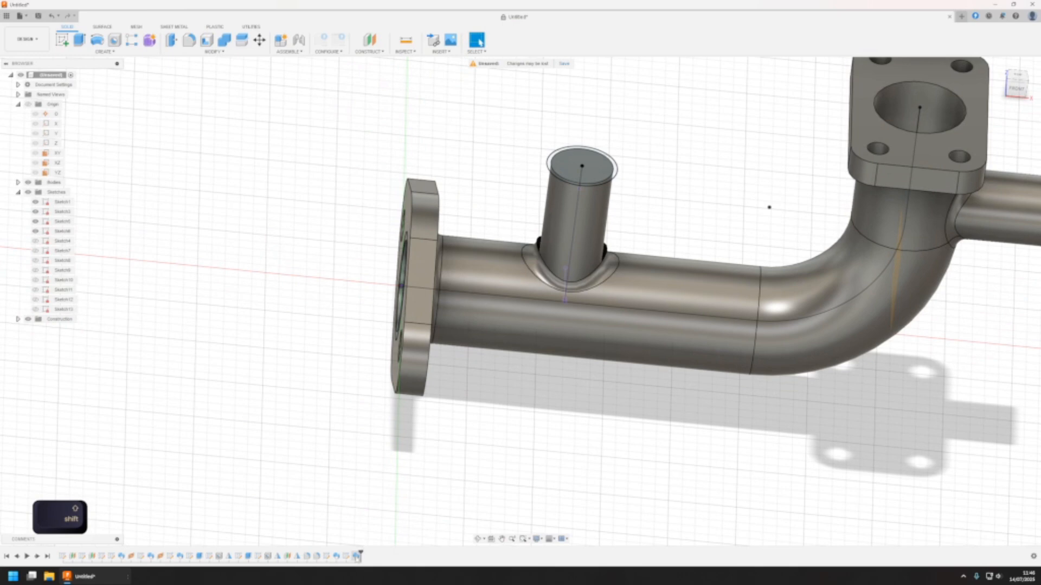
double_click(357, 558)
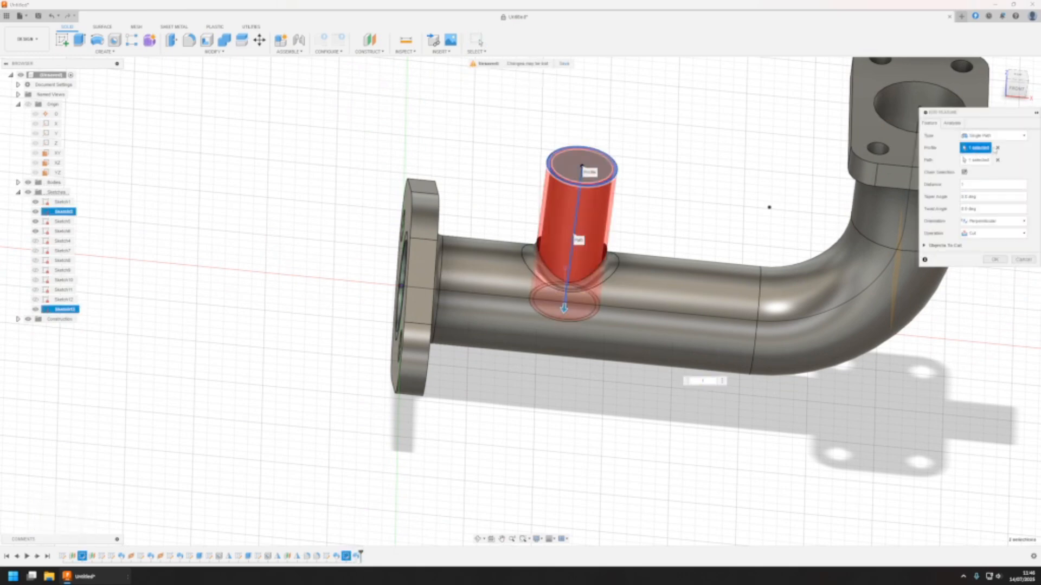
click(997, 148)
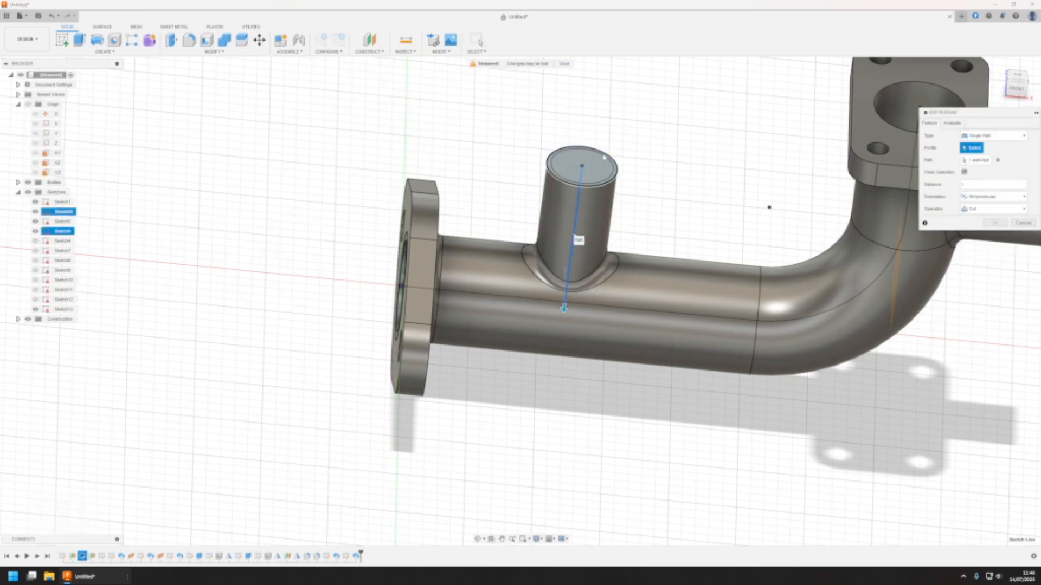
click(602, 159)
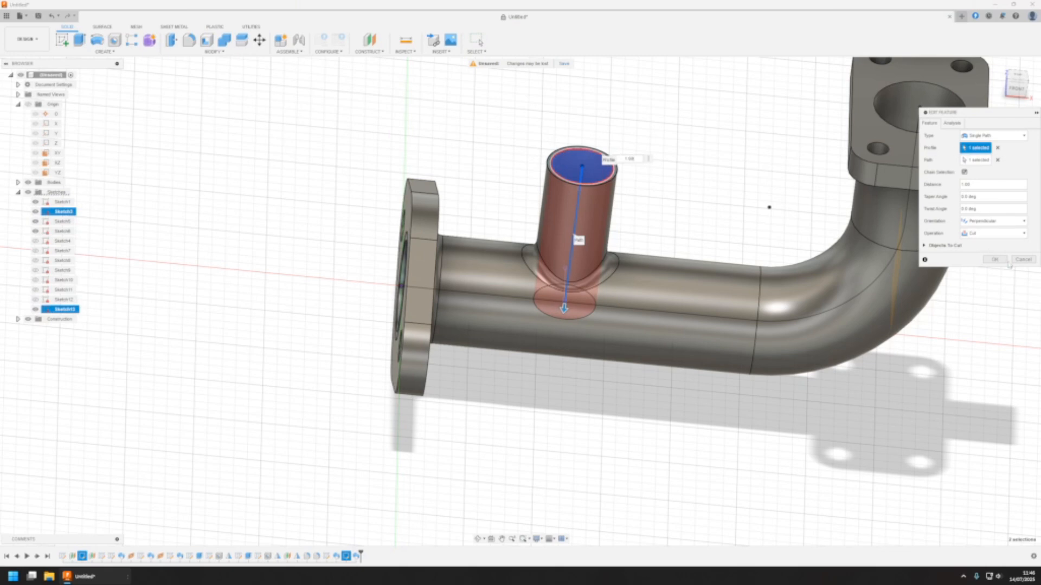
click(994, 260)
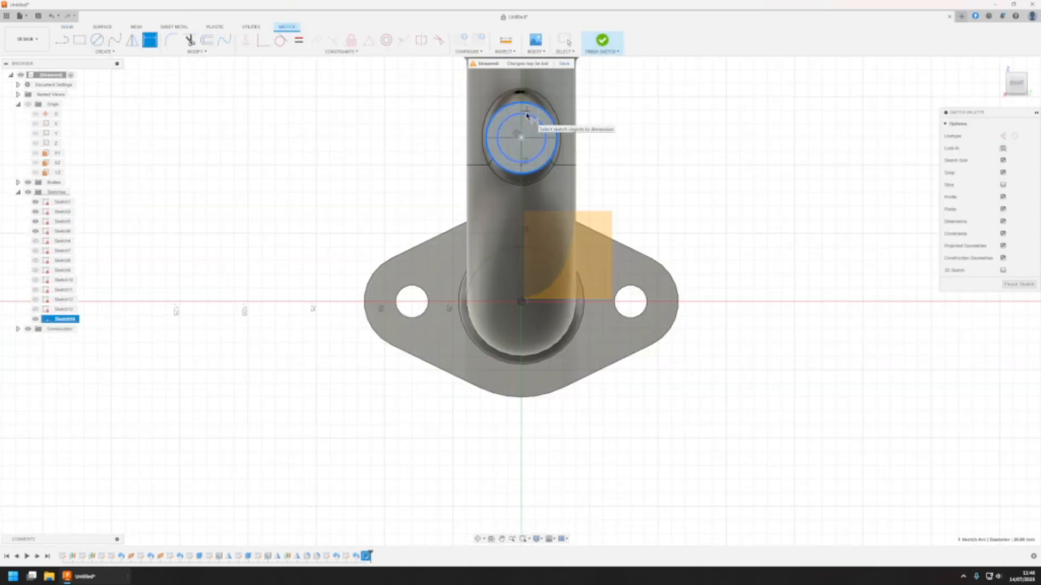
Sketch a concentric circle on the horizontal branch's end face with a 1.5 mm gap to the branch's outer edge
click(526, 115)
click(599, 128)
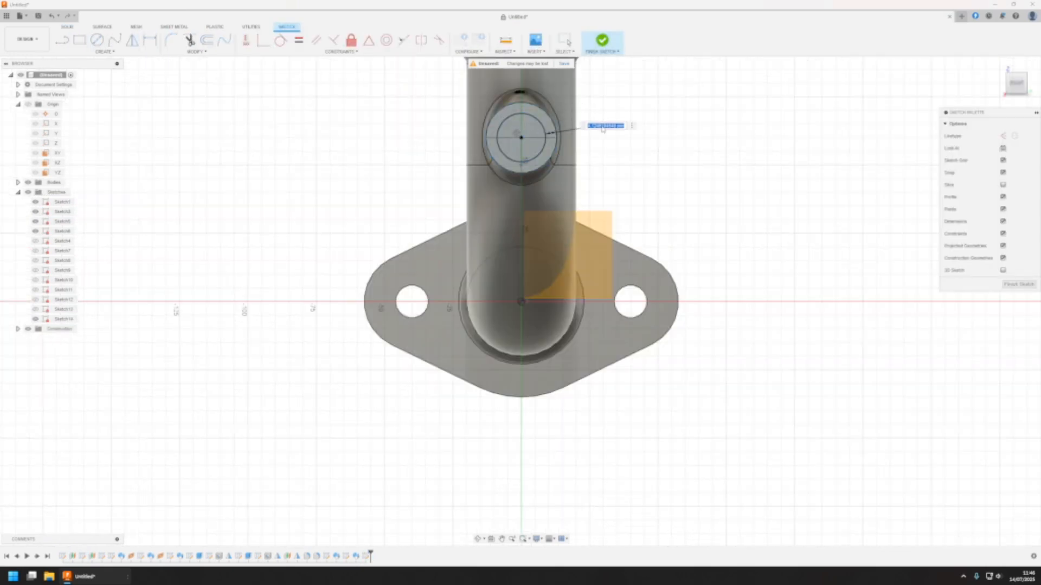
text(1.5)
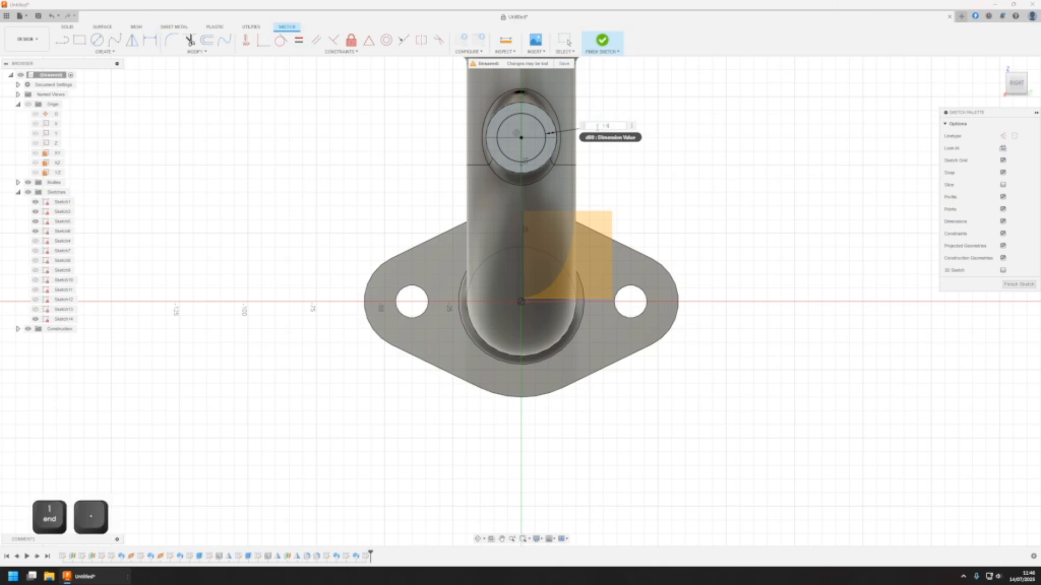
key(Return)
Show the horizontal branch's centreline sketch and sweep the inner circle along it as a cut
click(103, 51)
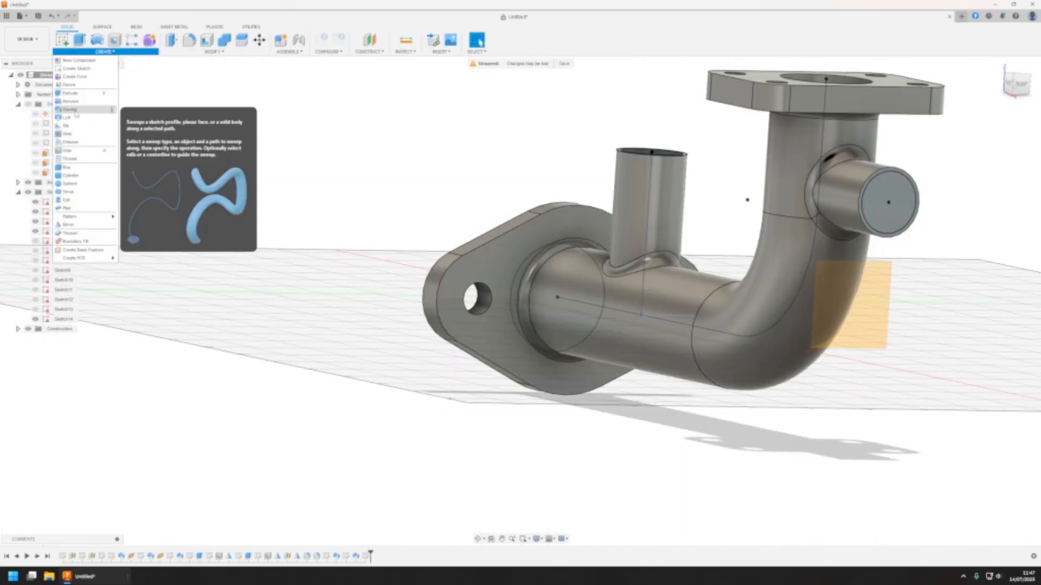
click(81, 113)
click(882, 177)
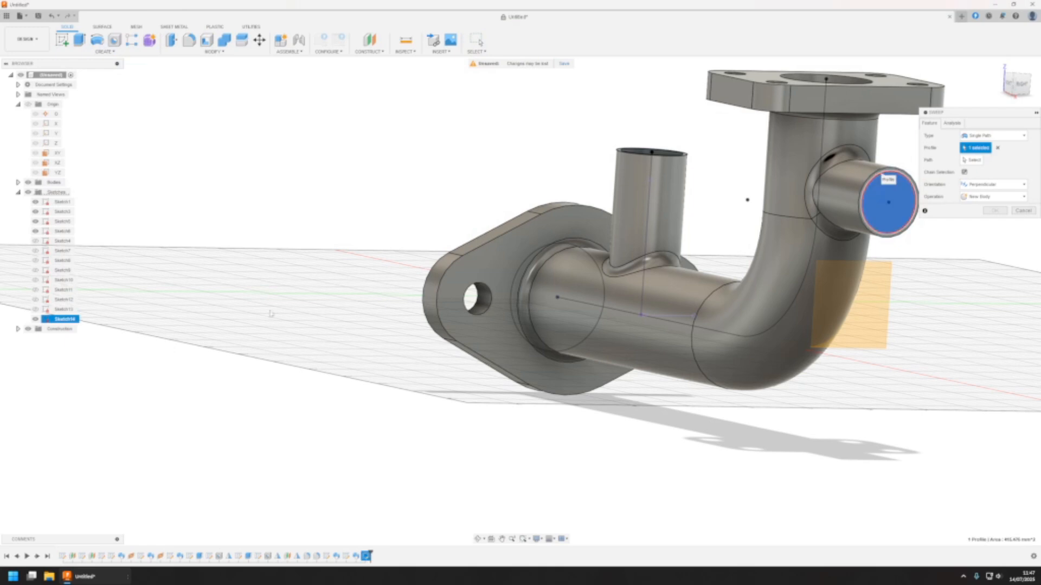
click(35, 240)
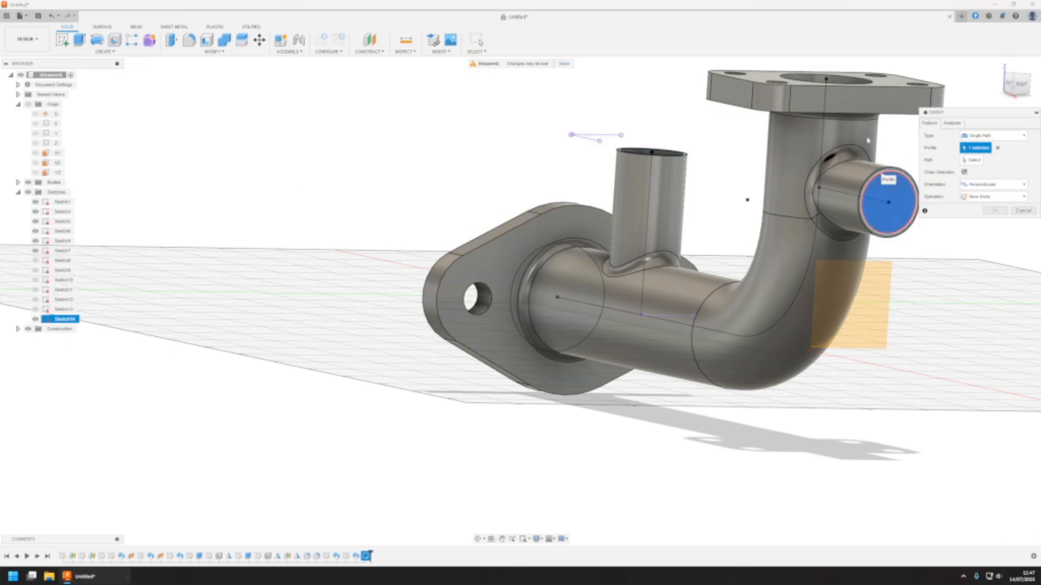
click(974, 160)
click(844, 196)
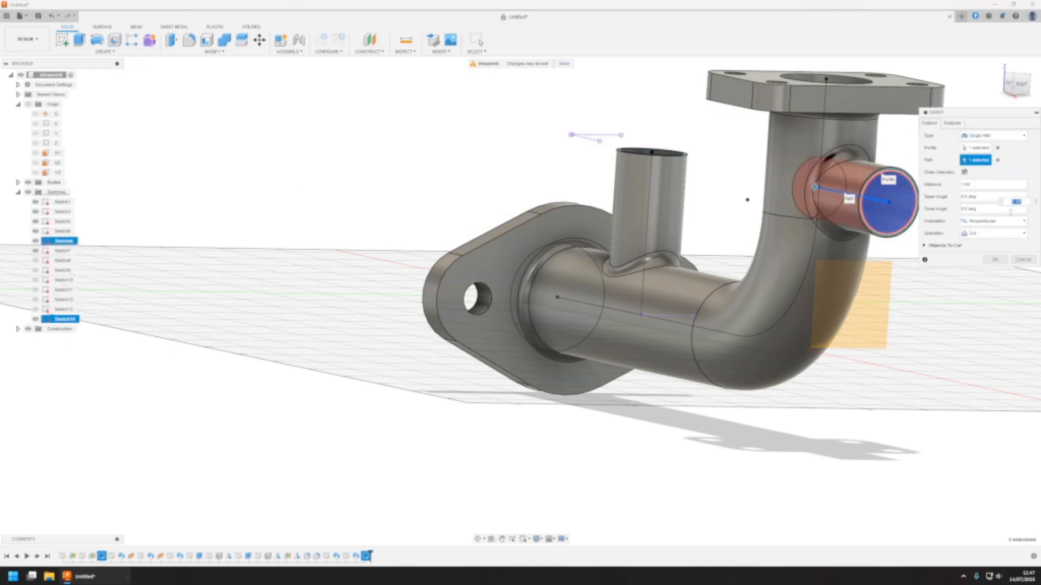
click(993, 261)
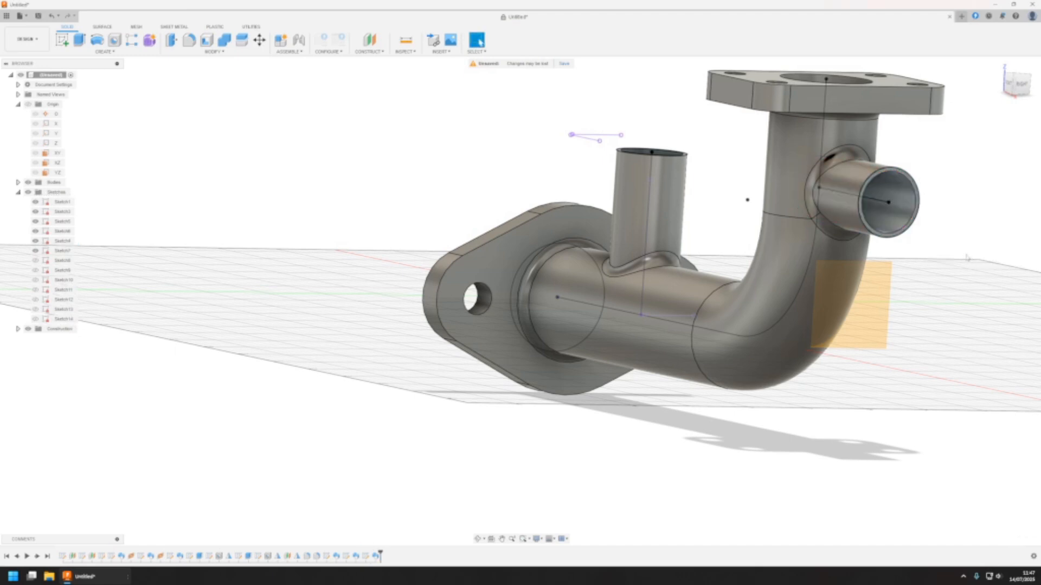
Hide all the sketches that are still displayed on the pipe
scroll(609, 315, down, 4)
shift+middle_drag(579, 355, 728, 435)
shift+middle_drag(757, 369, 721, 406)
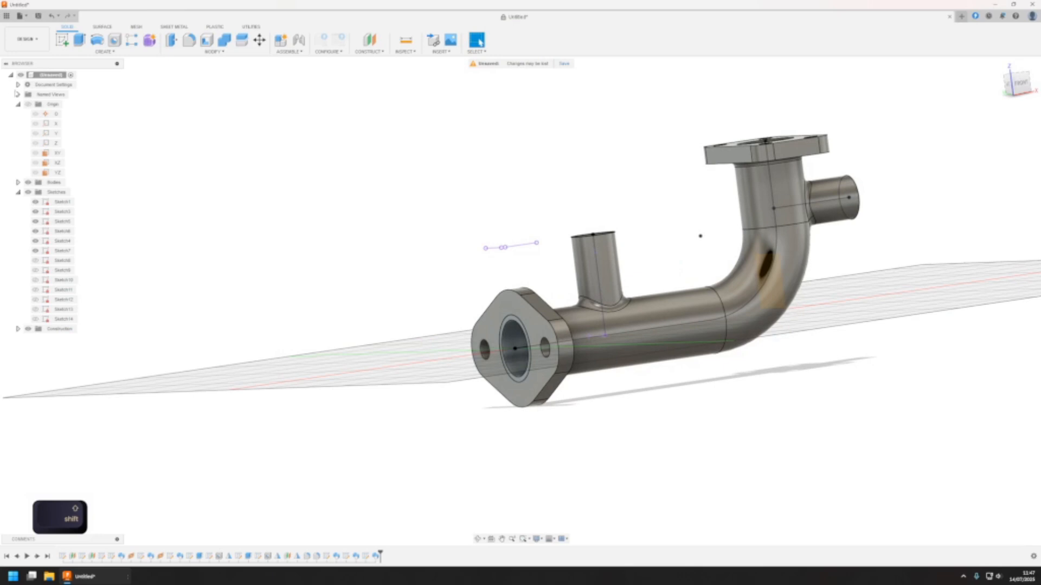
click(35, 201)
click(35, 212)
click(36, 221)
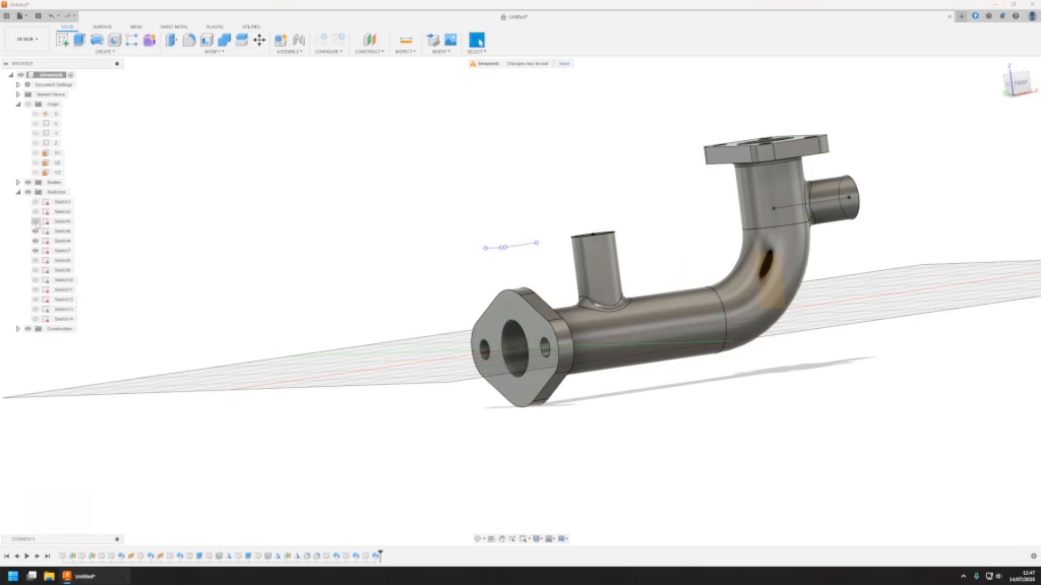
click(35, 241)
click(35, 250)
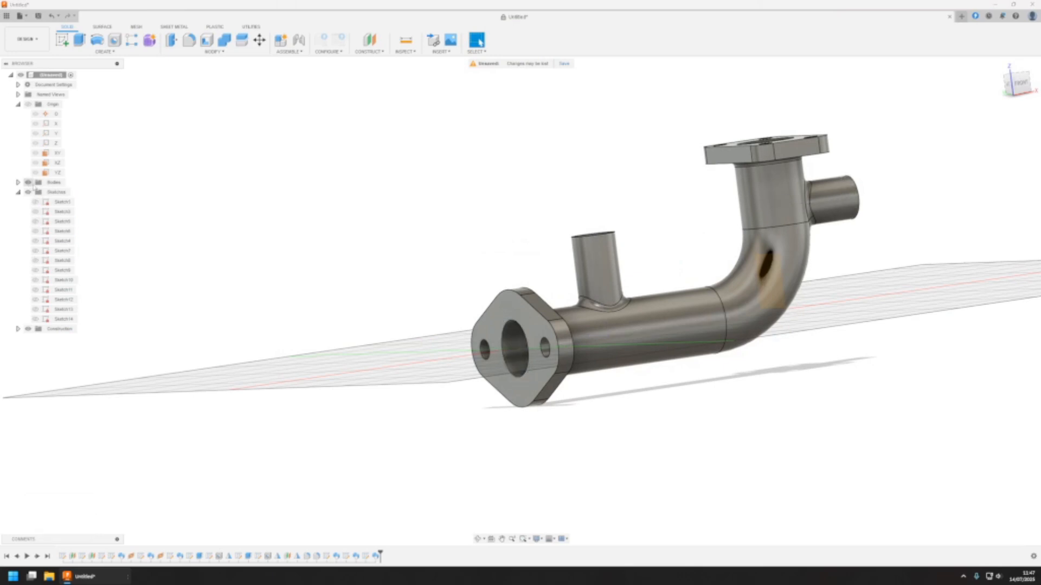
Edit the upright branch's centreline sketch, set its angle to 45 degrees and finish the sketch
mouse_move(762, 353)
shift+middle_down()
mouse_move(705, 380)
mouse_move(629, 368)
mouse_move(677, 273)
mouse_move(704, 363)
mouse_move(663, 300)
mouse_move(658, 331)
mouse_move(642, 289)
shift+middle_up()
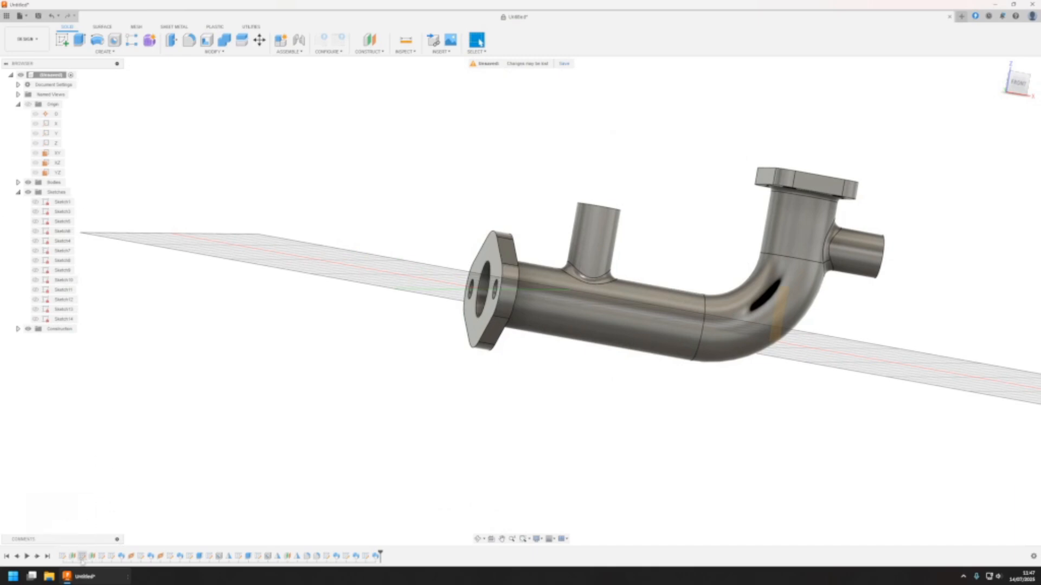
double_click(81, 557)
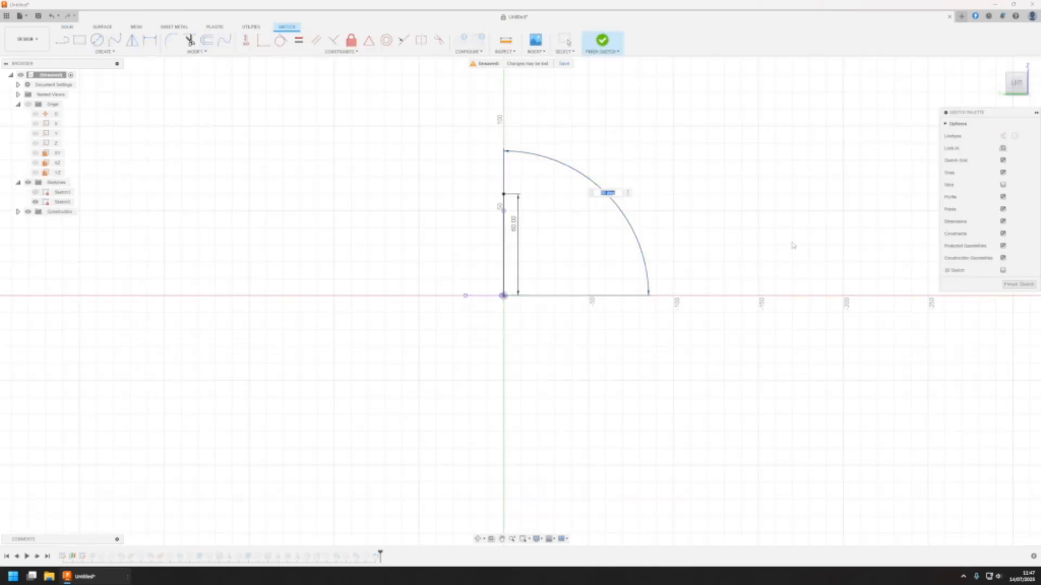
text(45)
key(Return)
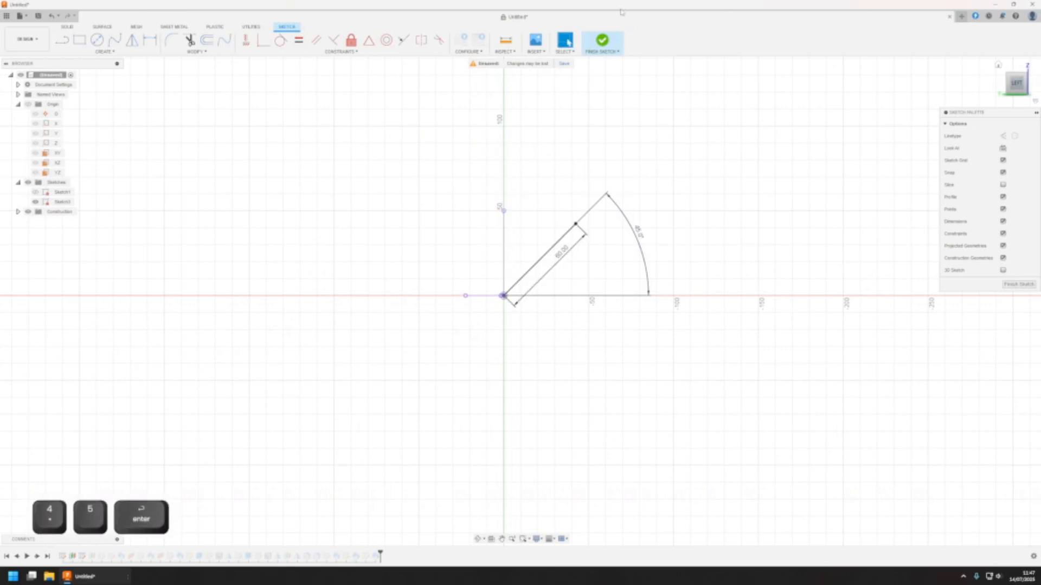
click(602, 41)
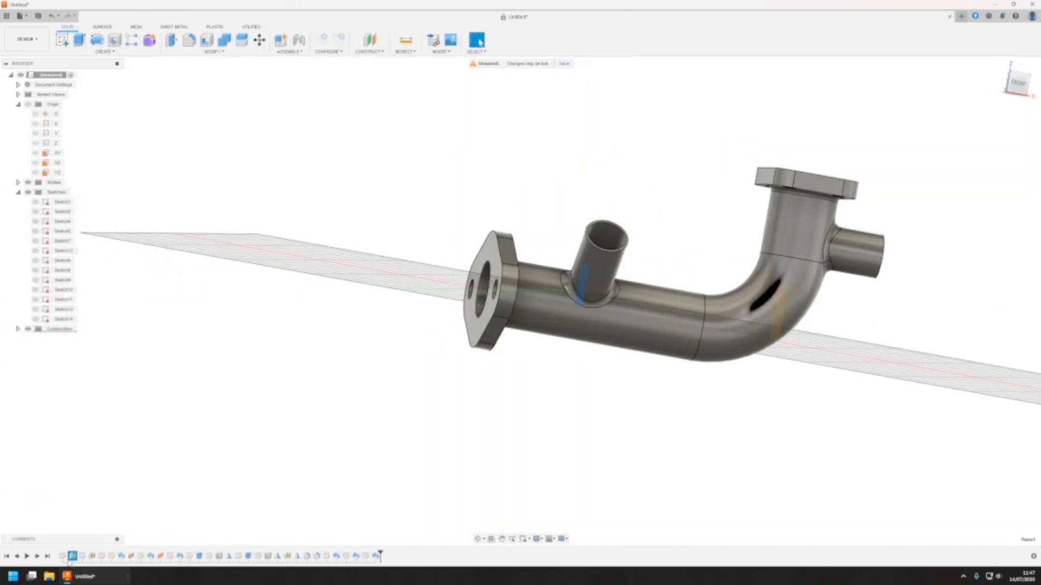
Edit the offset plane that positions the tilted branch and set its distance to 80 mm
double_click(73, 556)
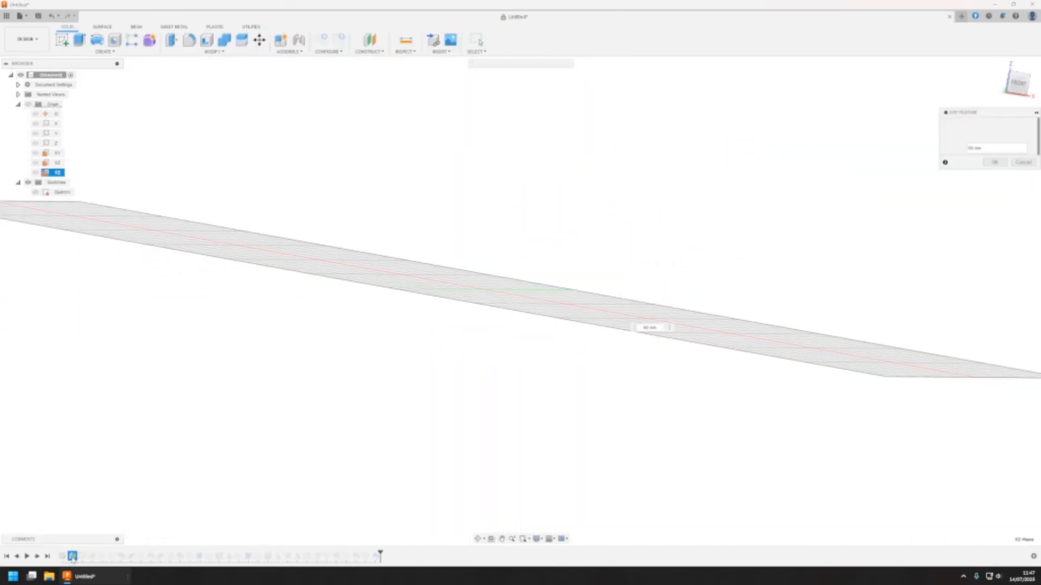
drag(590, 307, 625, 314)
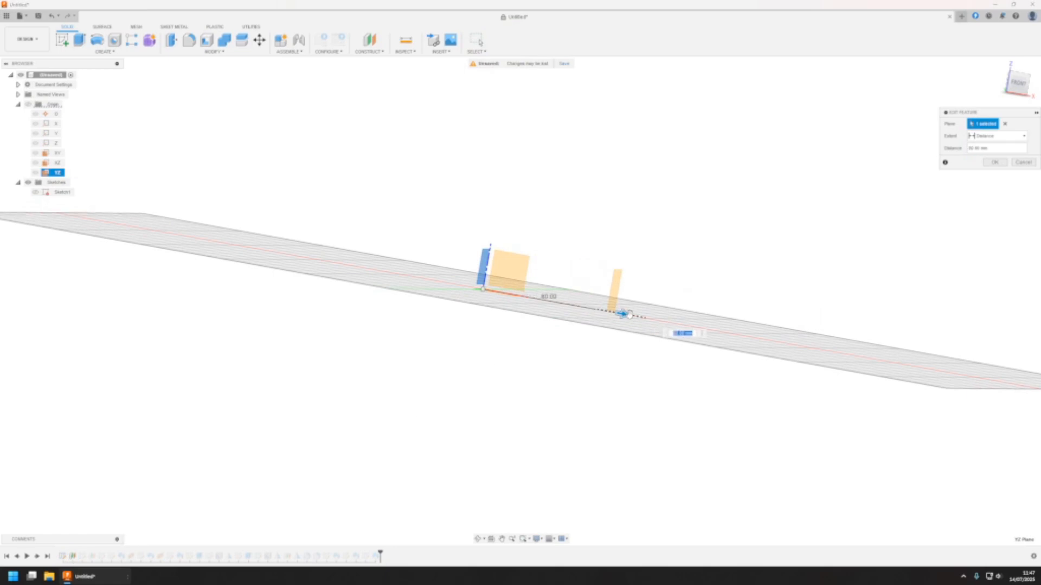
click(995, 163)
shift+middle_drag(719, 239, 624, 361)
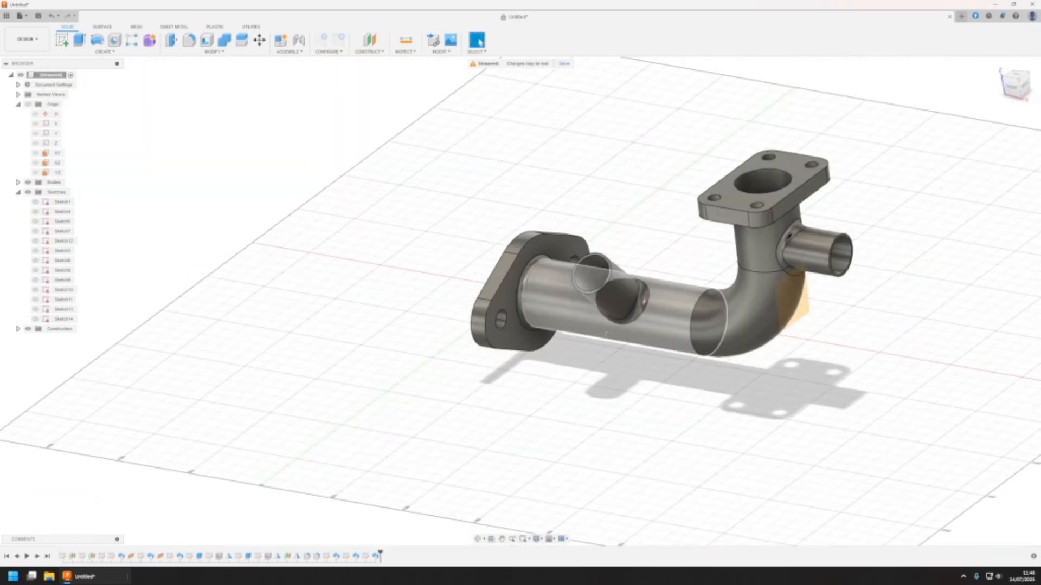
middle_drag(613, 341, 530, 340)
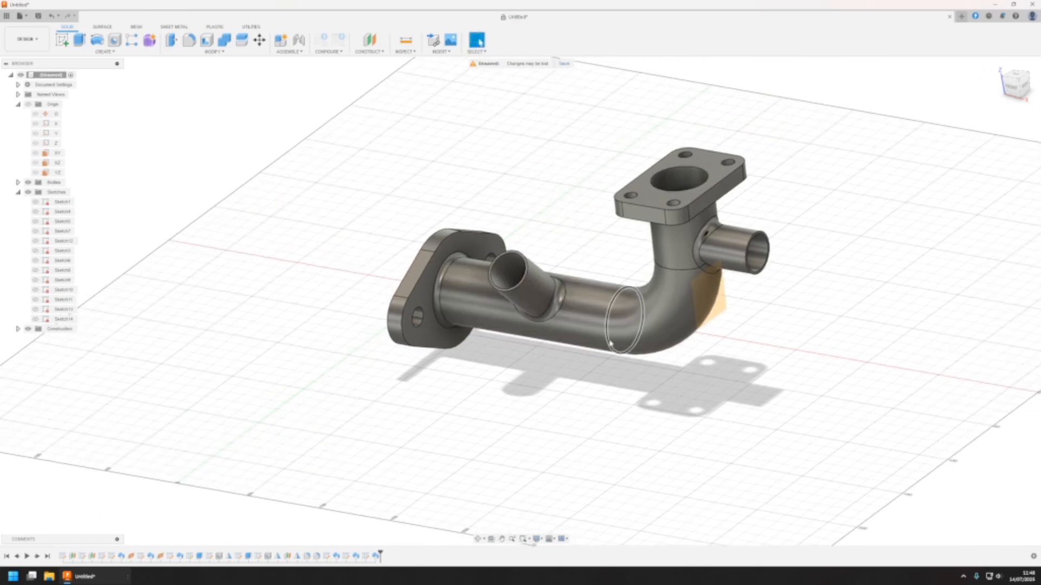
mouse_move(611, 344)
shift+middle_down()
mouse_move(581, 326)
mouse_move(644, 318)
mouse_move(494, 325)
mouse_move(594, 342)
shift+middle_up()
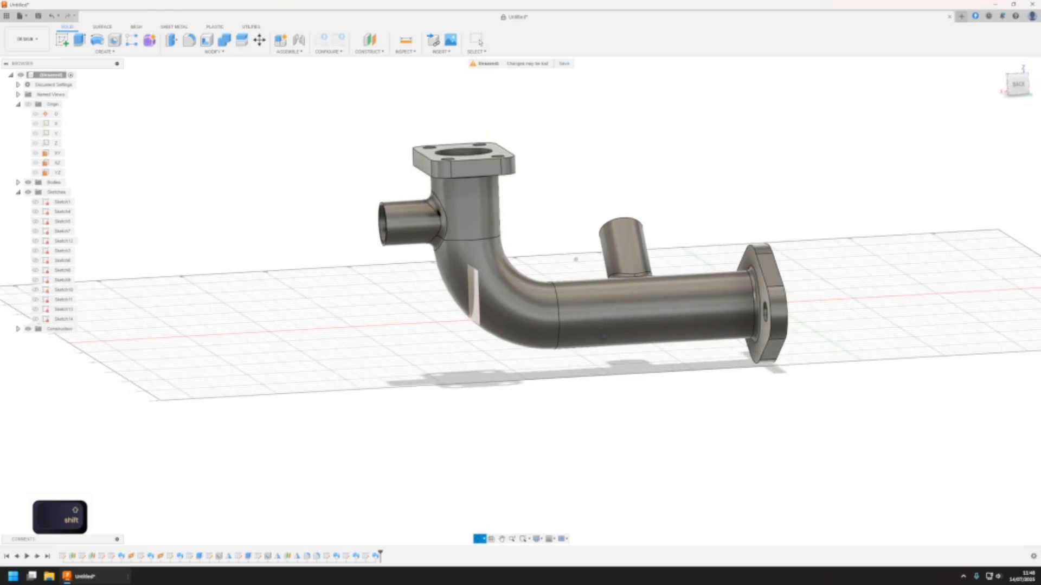